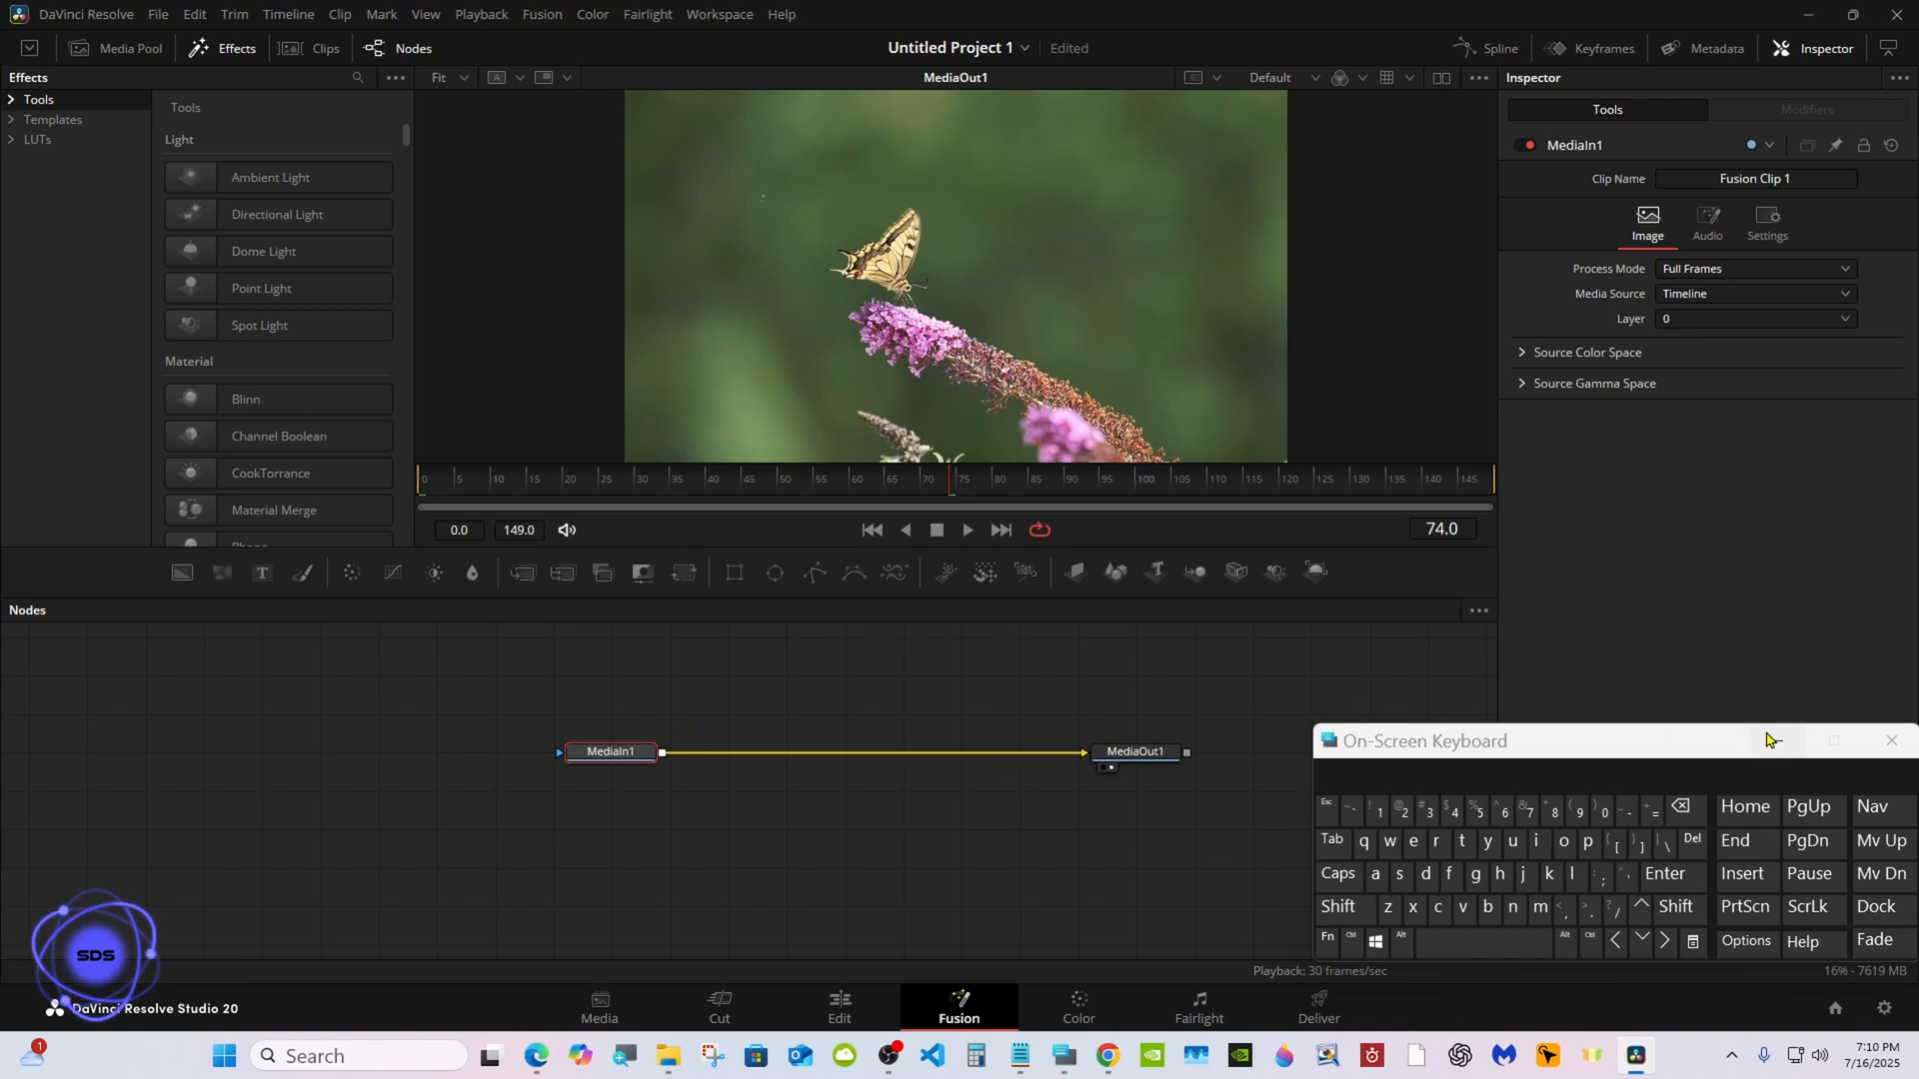
# Add a Merge node after MediaIn1 and connect a new Text node to its foreground input.
pyautogui.click(1777, 741)
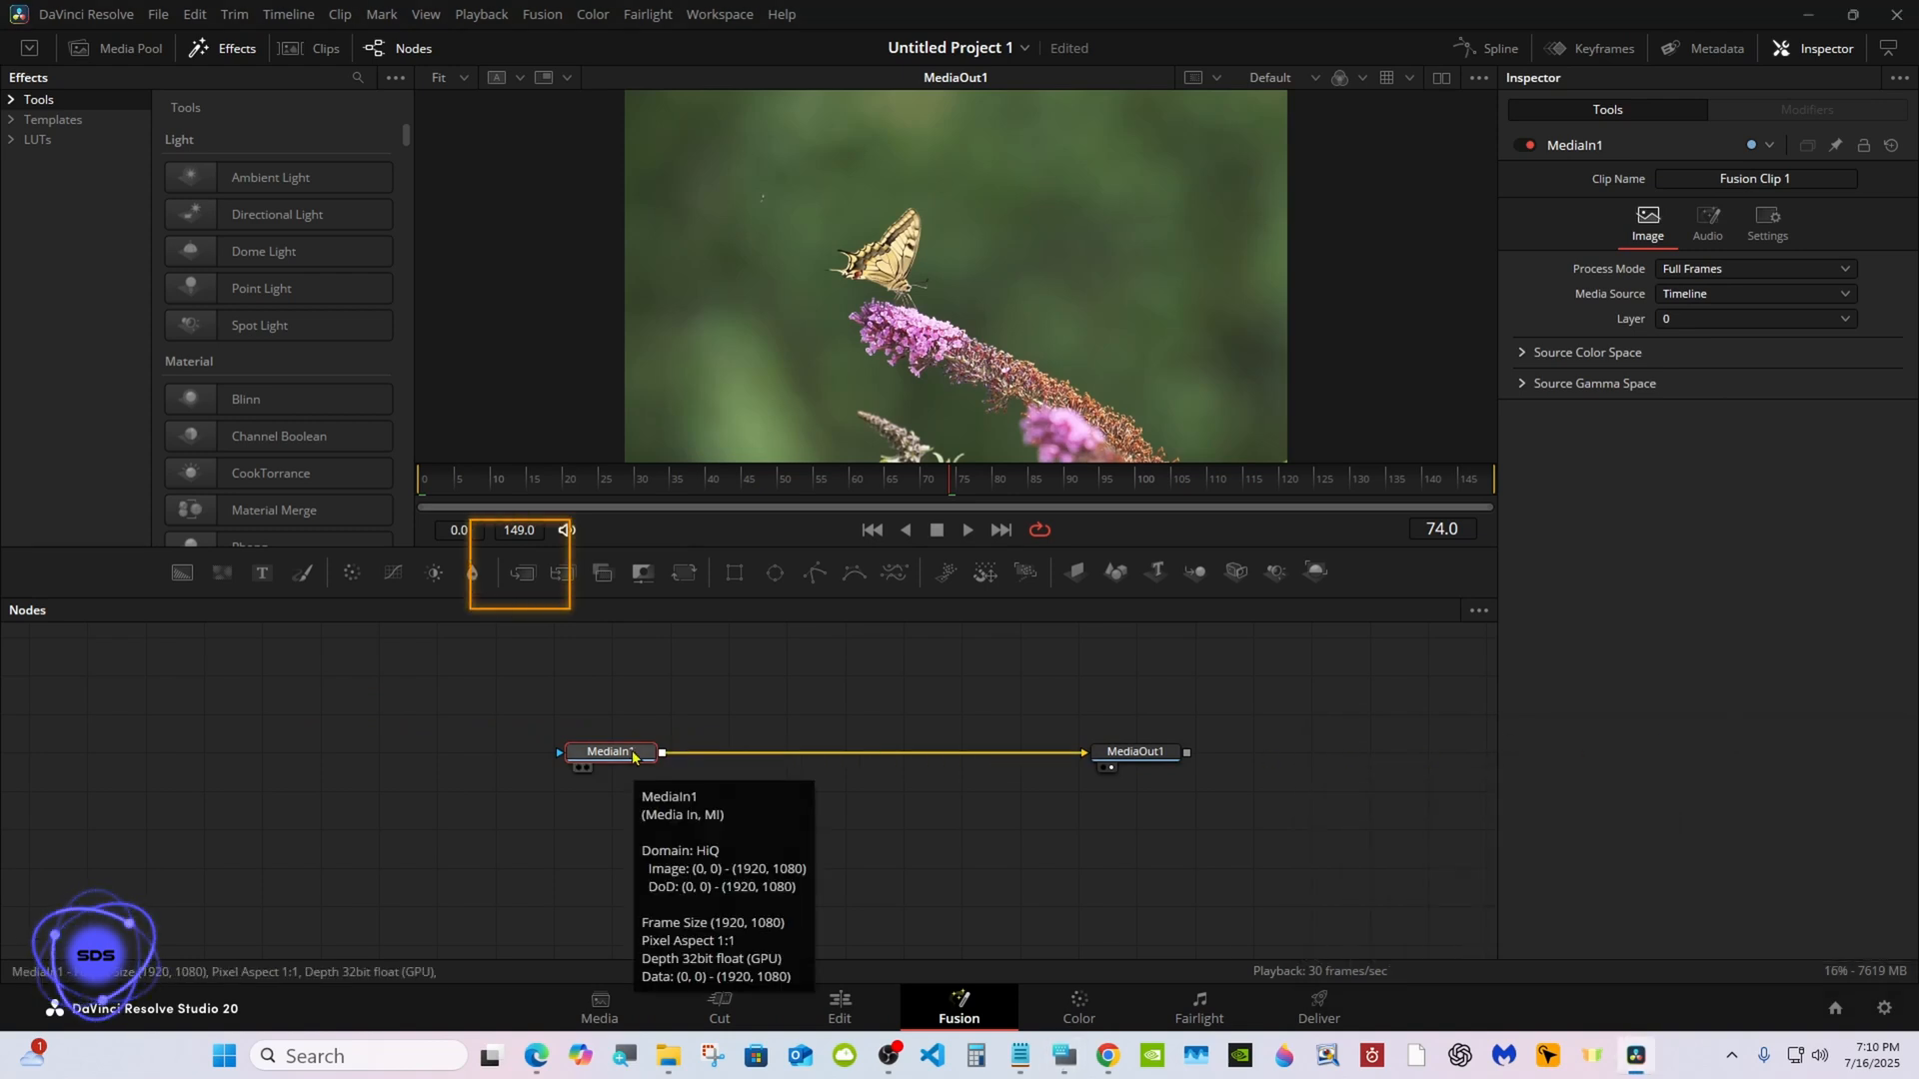
pyautogui.click(522, 573)
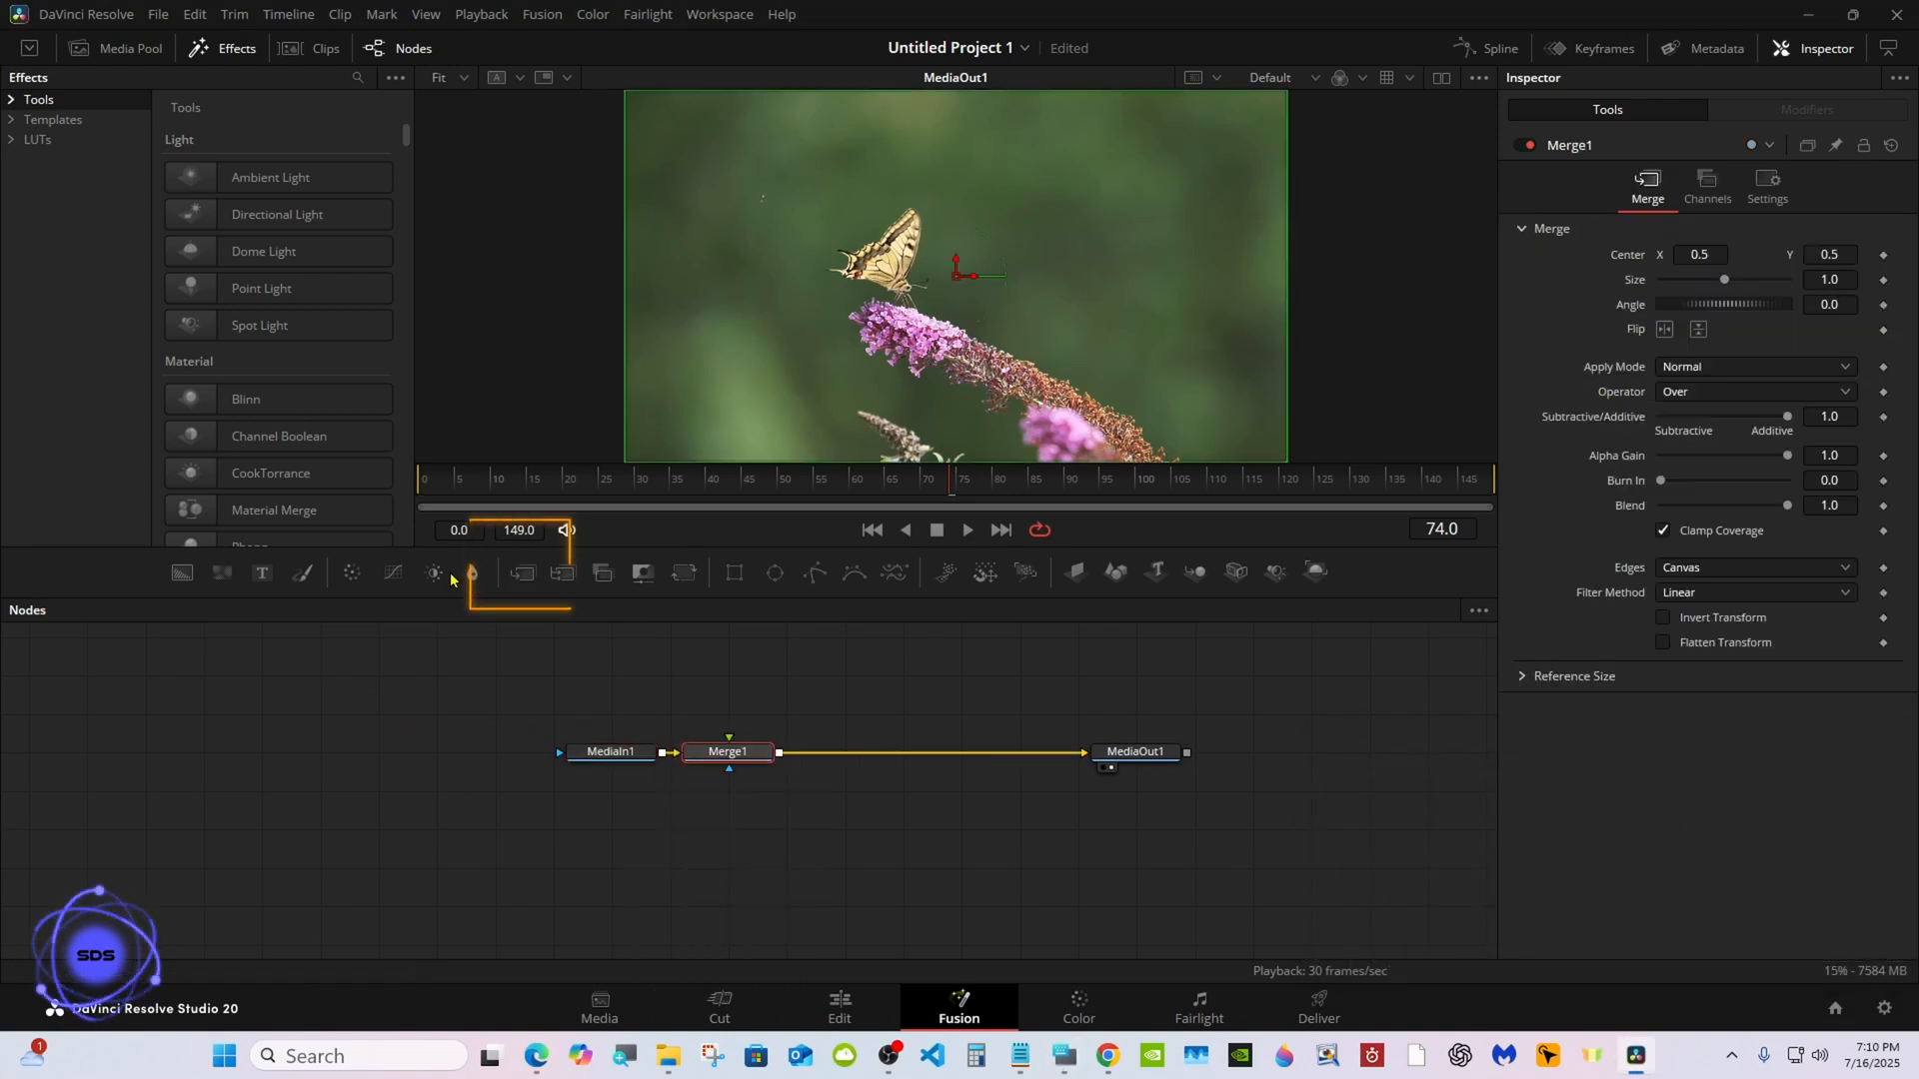
pyautogui.moveTo(260, 578); pyautogui.dragTo(728, 664)
pyautogui.click(1063, 1055)
pyautogui.moveTo(1409, 742); pyautogui.dragTo(1280, 750)
pyautogui.moveTo(779, 666); pyautogui.dragTo(727, 778)
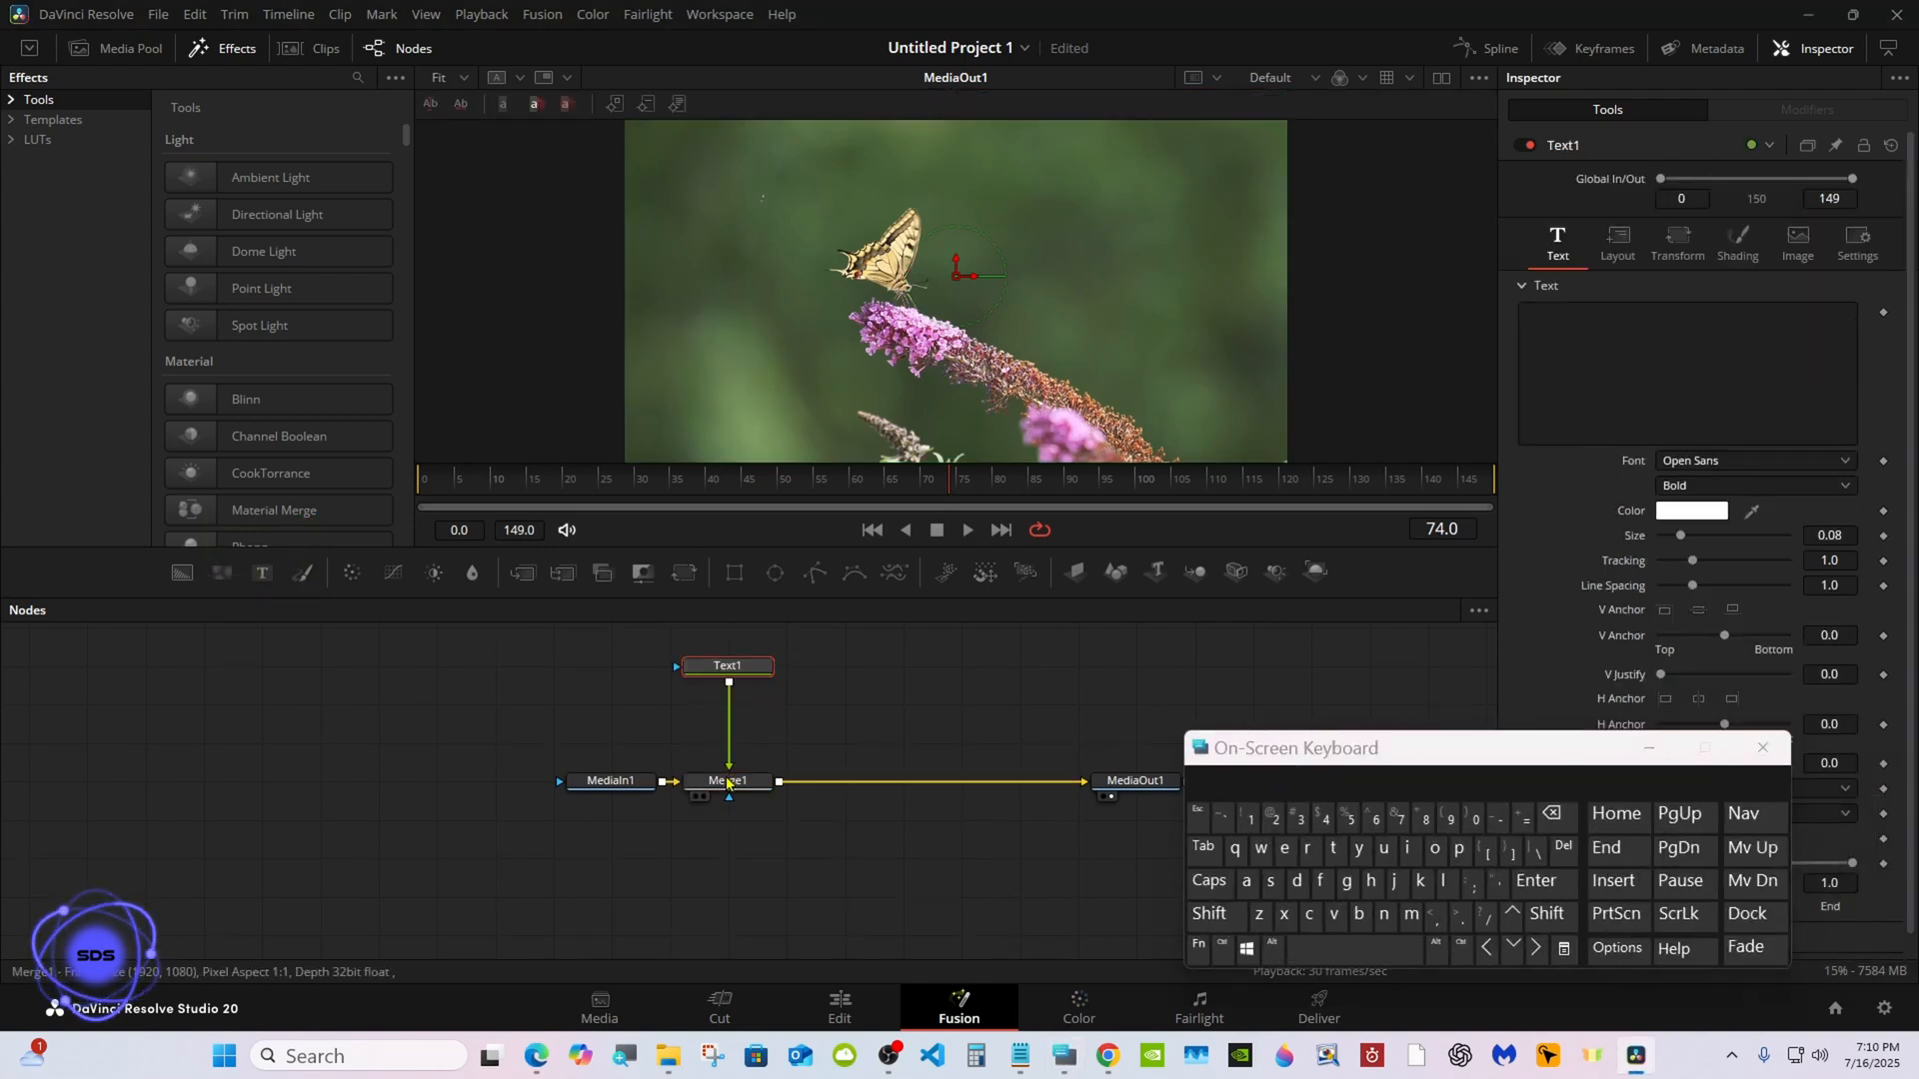
# Enter "DaVinci Resolve" as the content of the Text1 node.
pyautogui.click(1670, 334)
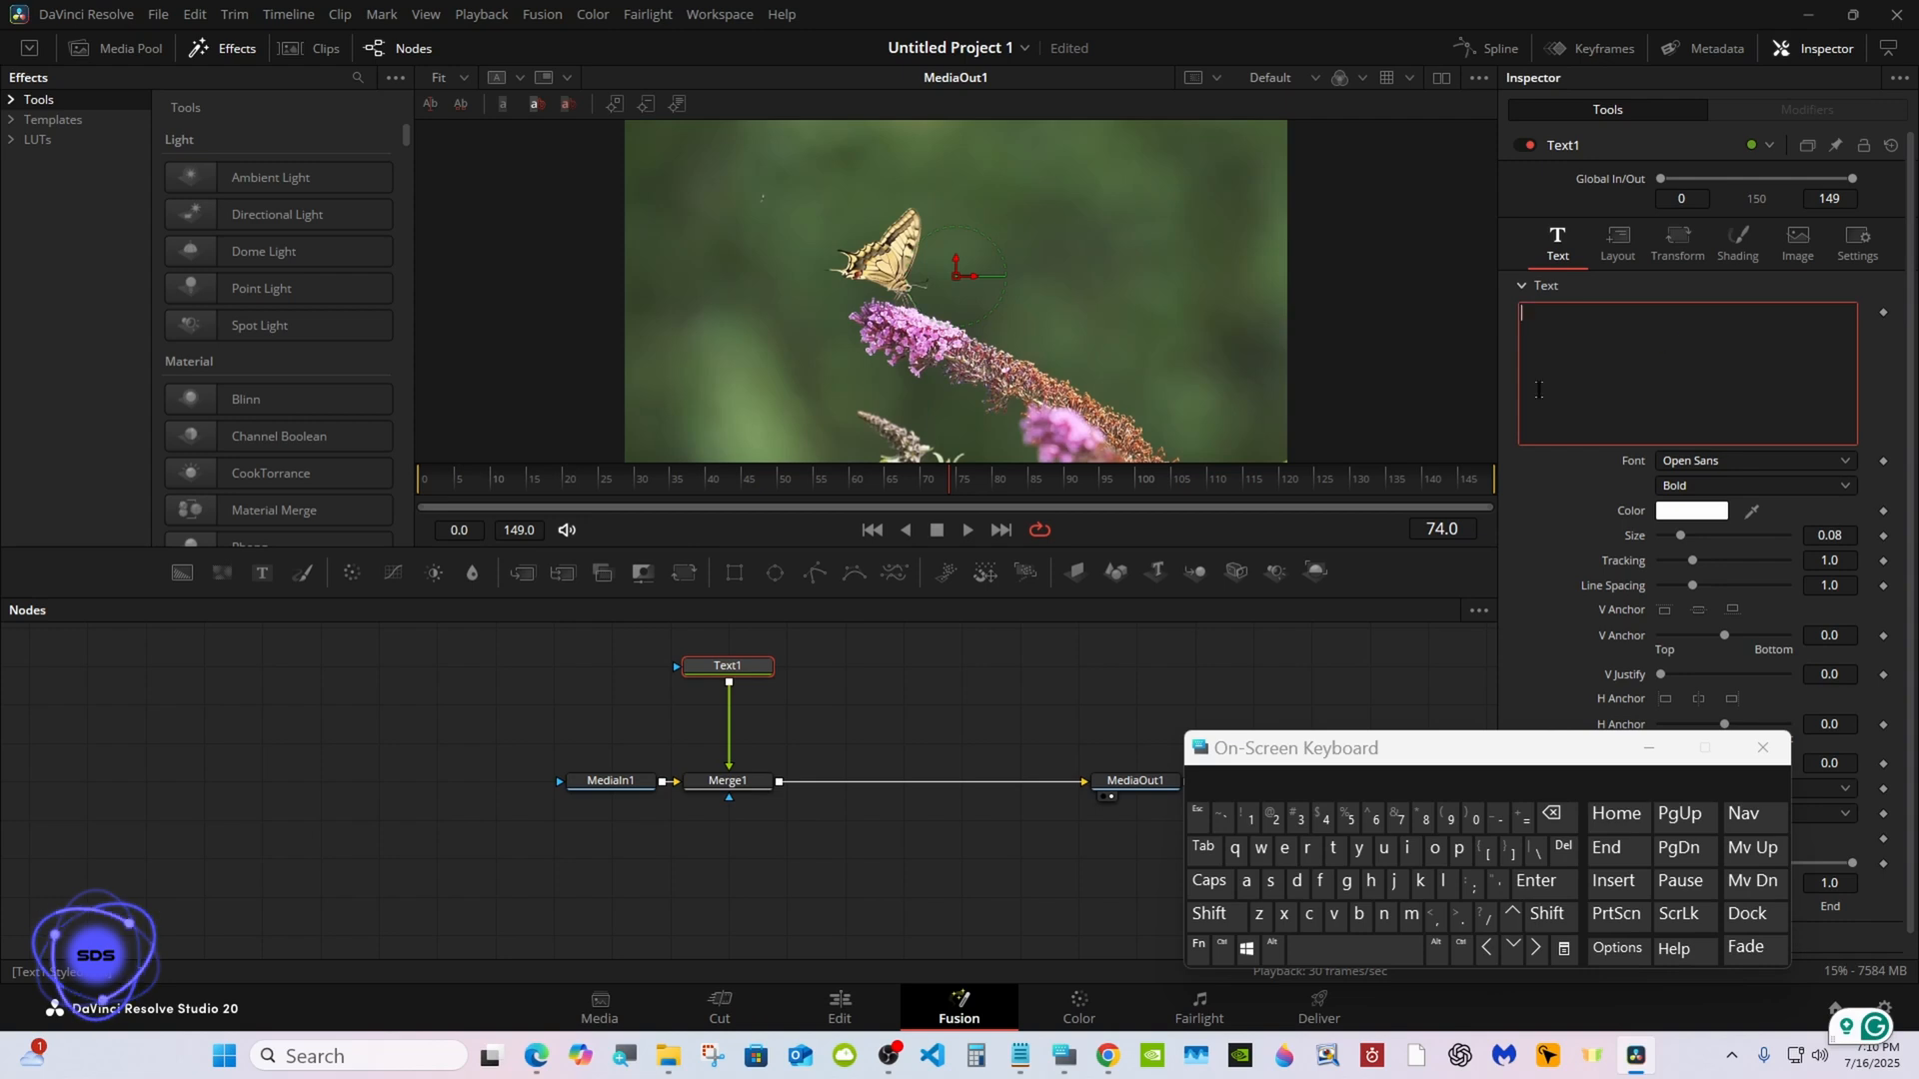
pyautogui.click(1209, 914)
pyautogui.click(1296, 880)
pyautogui.click(1246, 881)
pyautogui.click(1209, 913)
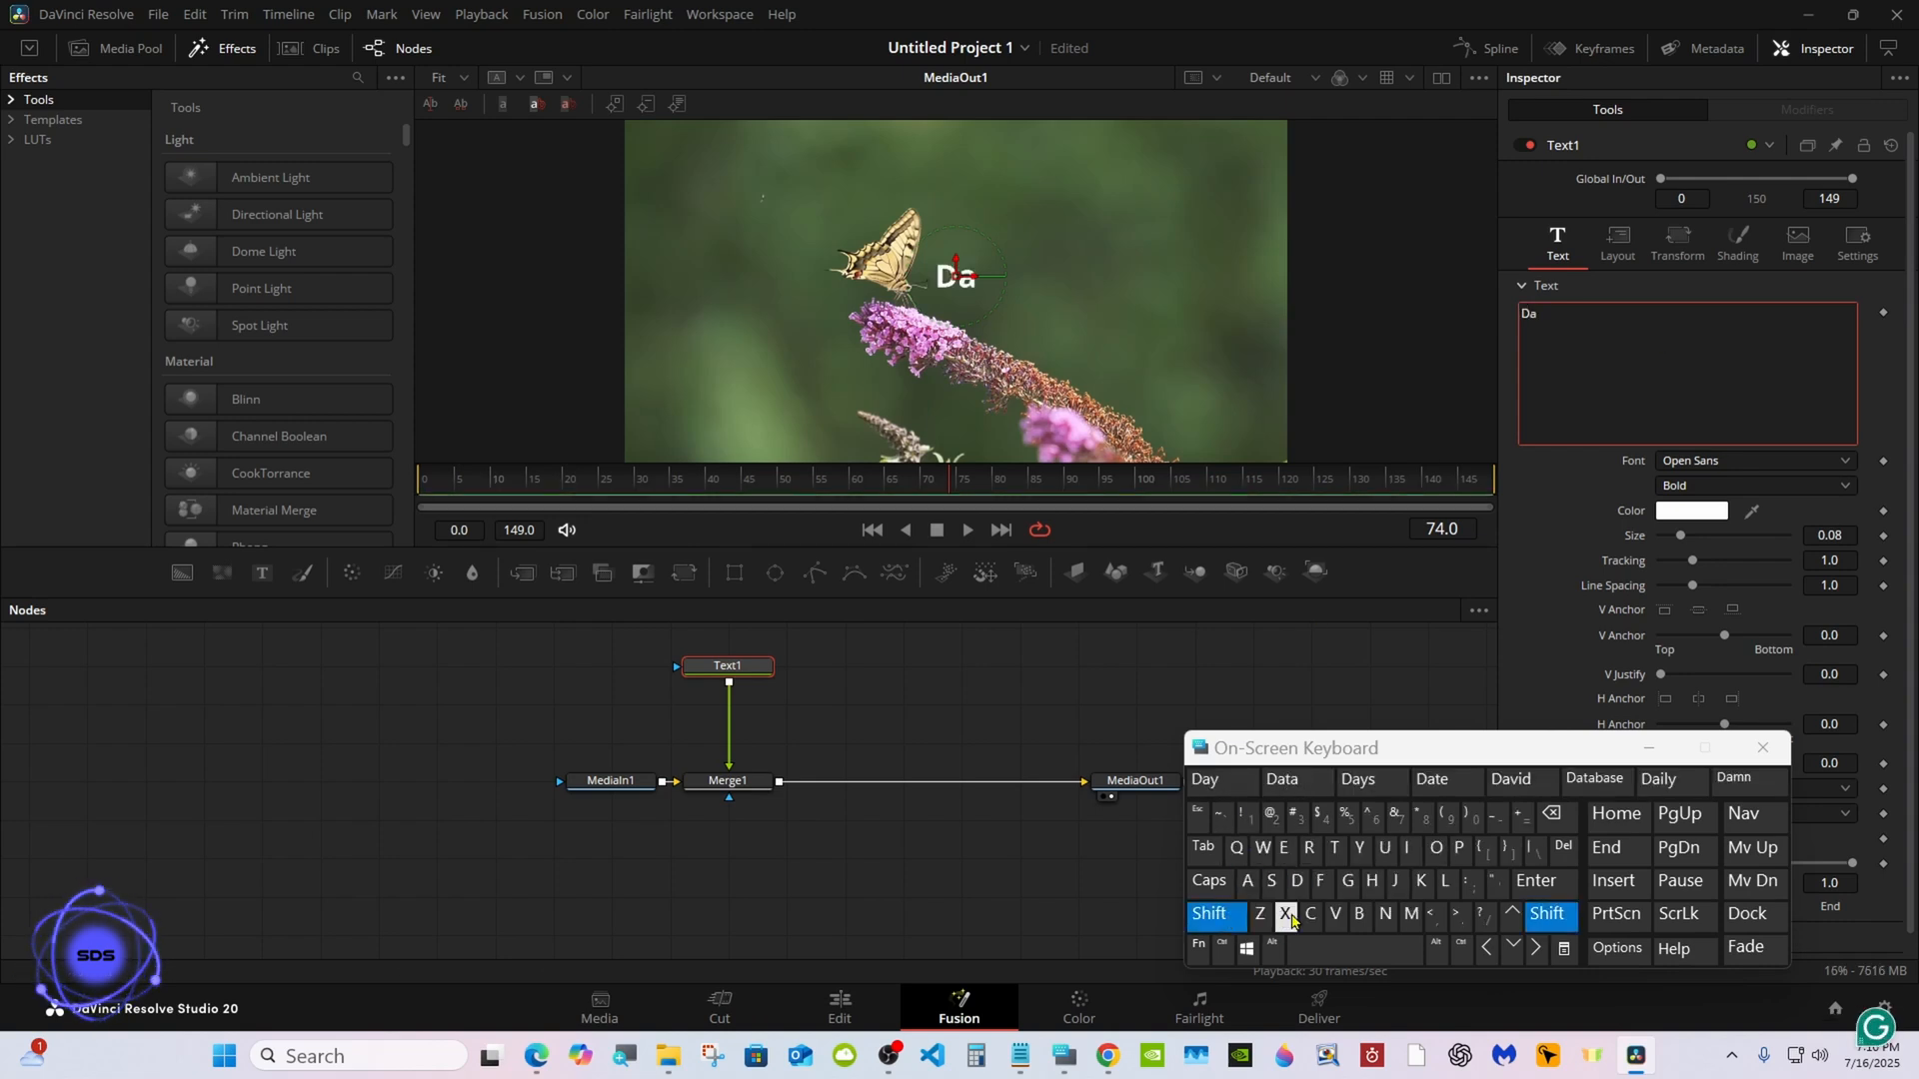
pyautogui.click(1335, 913)
pyautogui.click(1407, 847)
pyautogui.click(1384, 913)
pyautogui.click(1309, 913)
pyautogui.click(1407, 847)
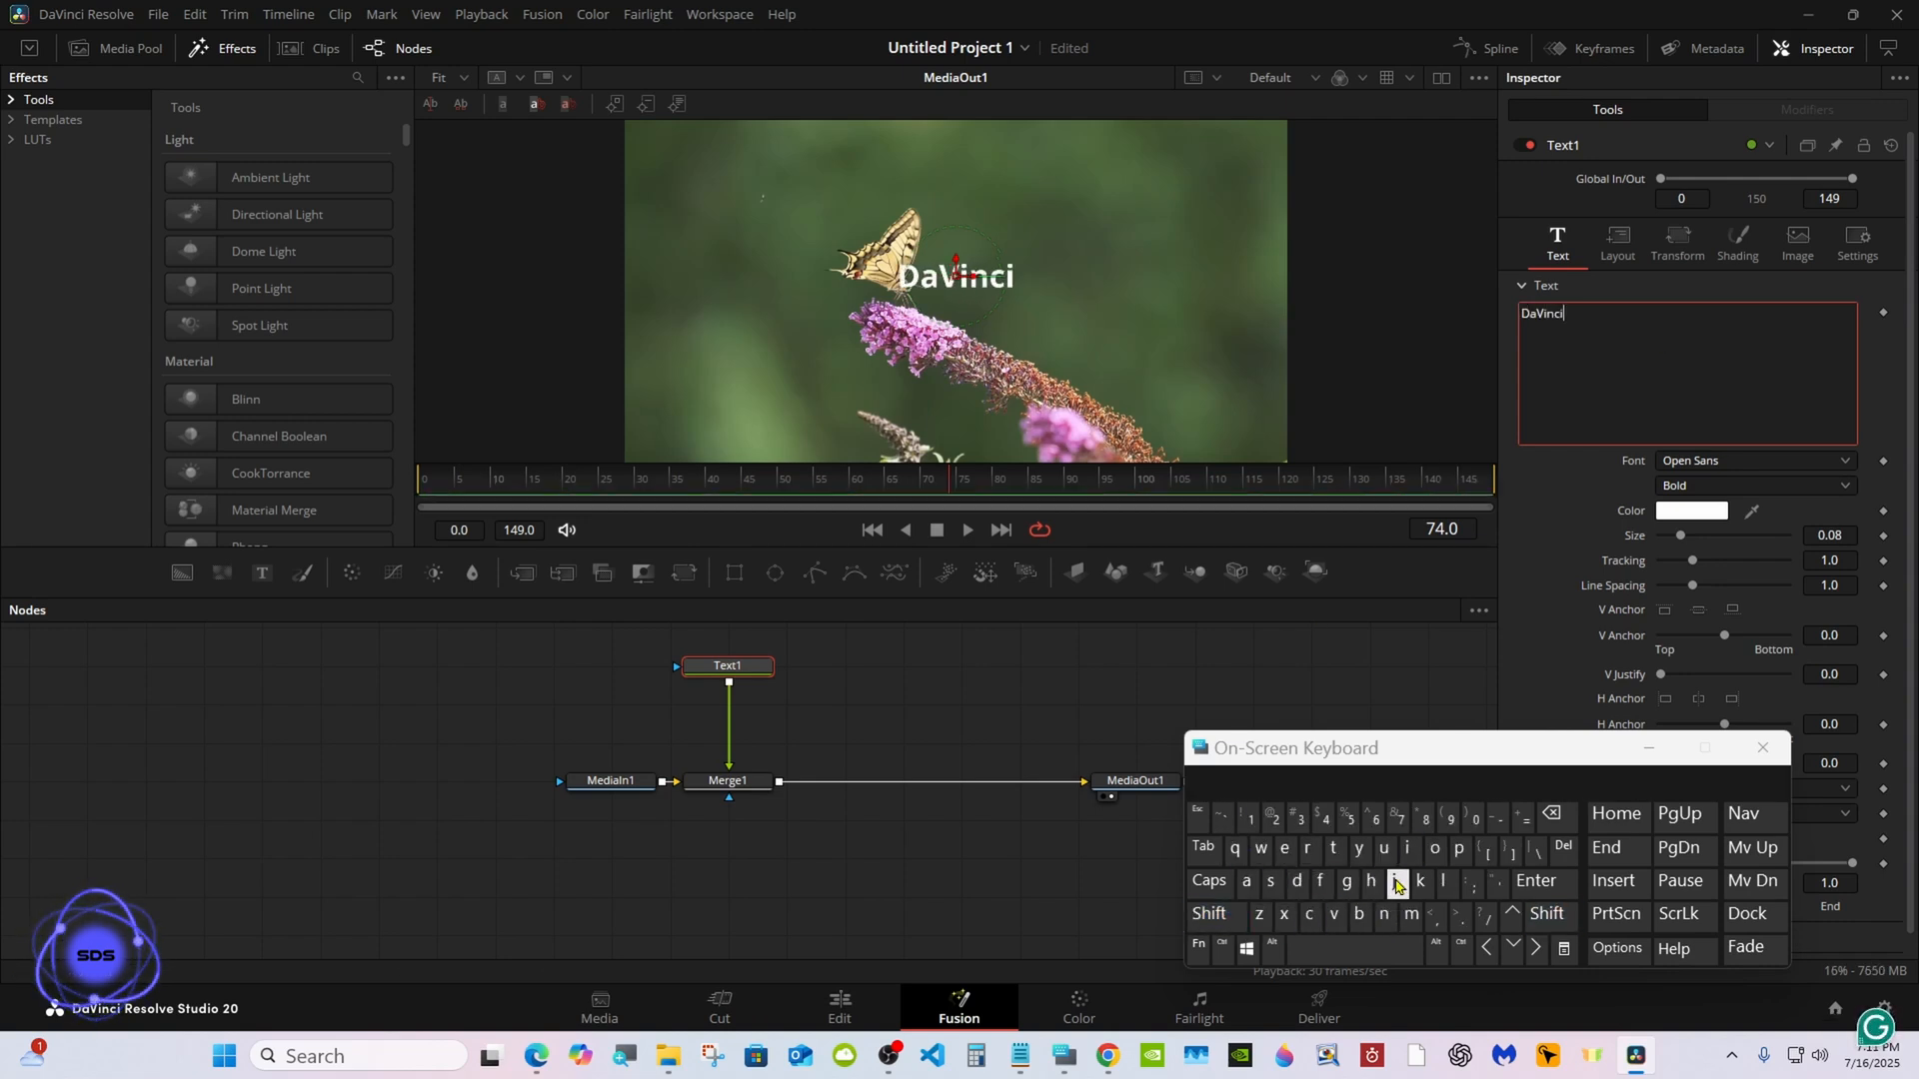
pyautogui.click(1354, 950)
pyautogui.click(1209, 913)
pyautogui.click(1307, 847)
pyautogui.click(1284, 847)
pyautogui.click(1270, 880)
pyautogui.click(1434, 852)
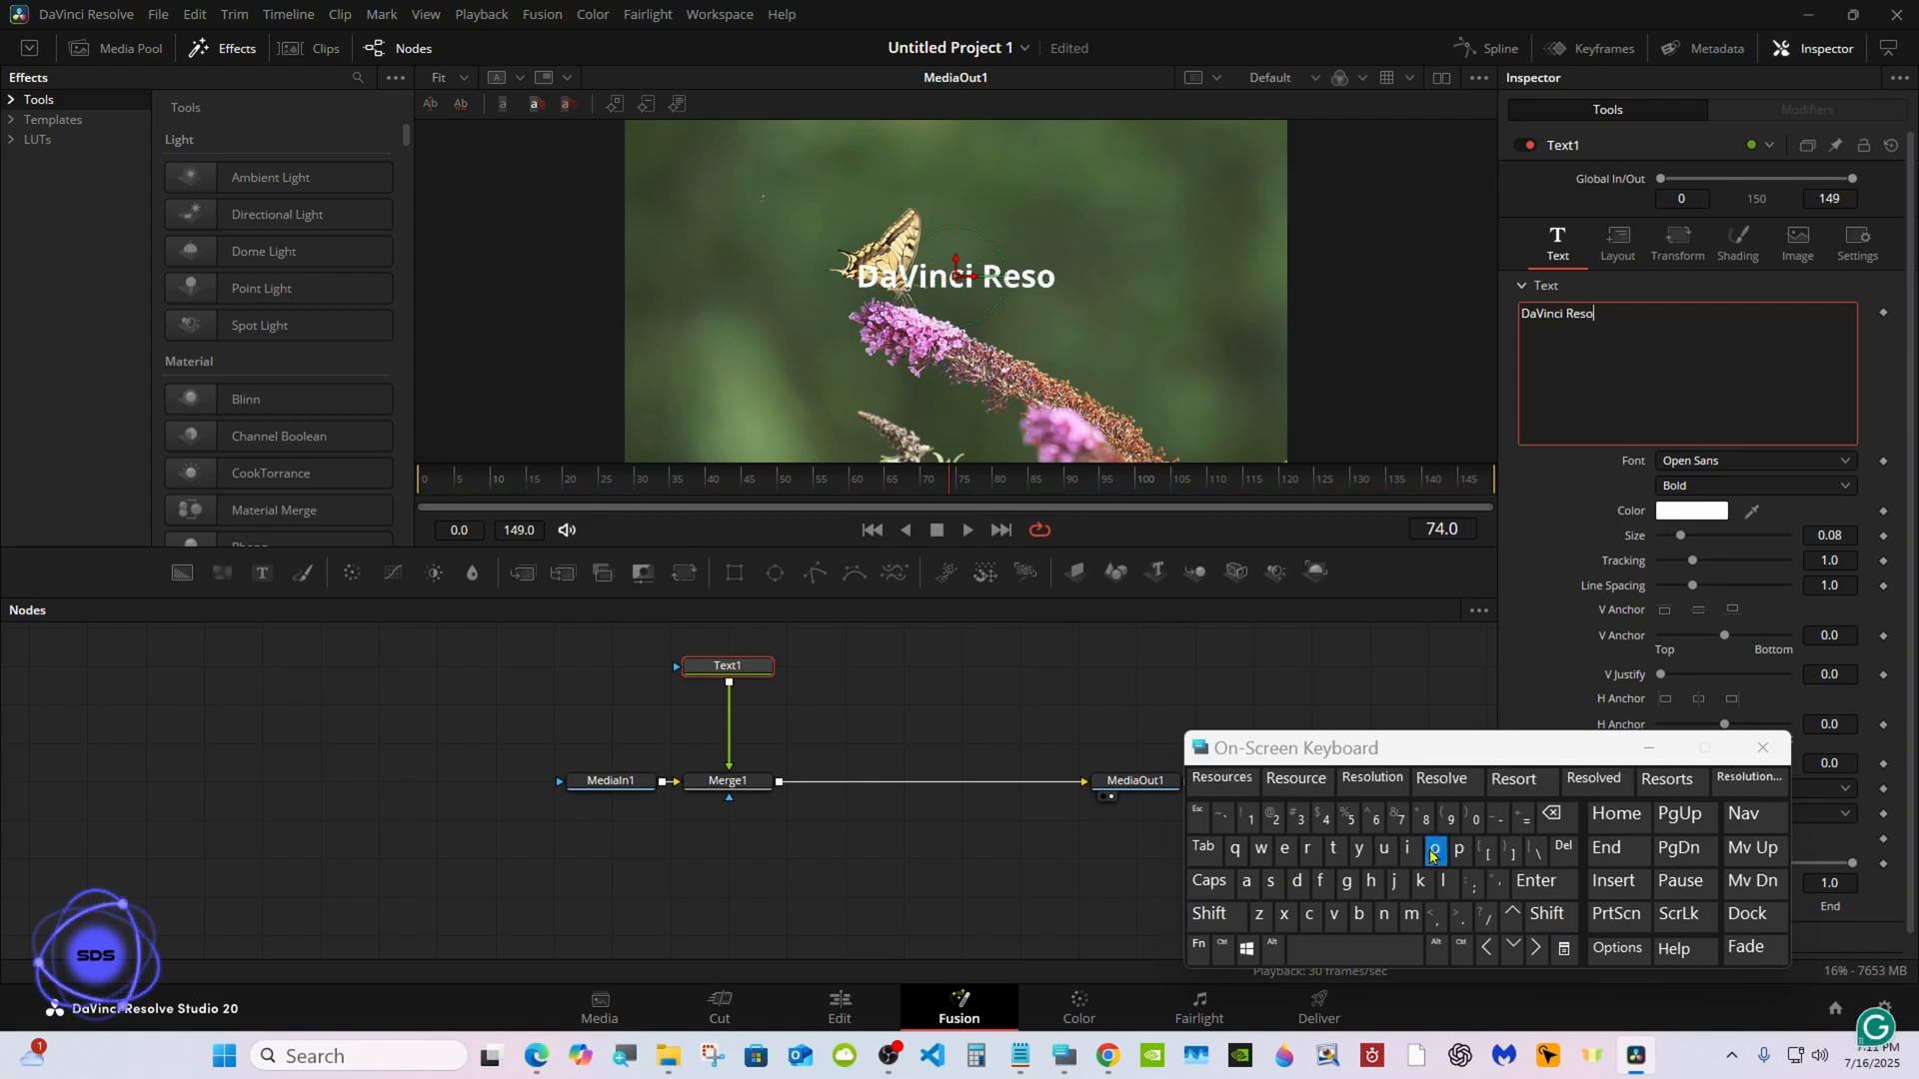
pyautogui.click(1441, 777)
pyautogui.moveTo(1502, 767); pyautogui.dragTo(1264, 801)
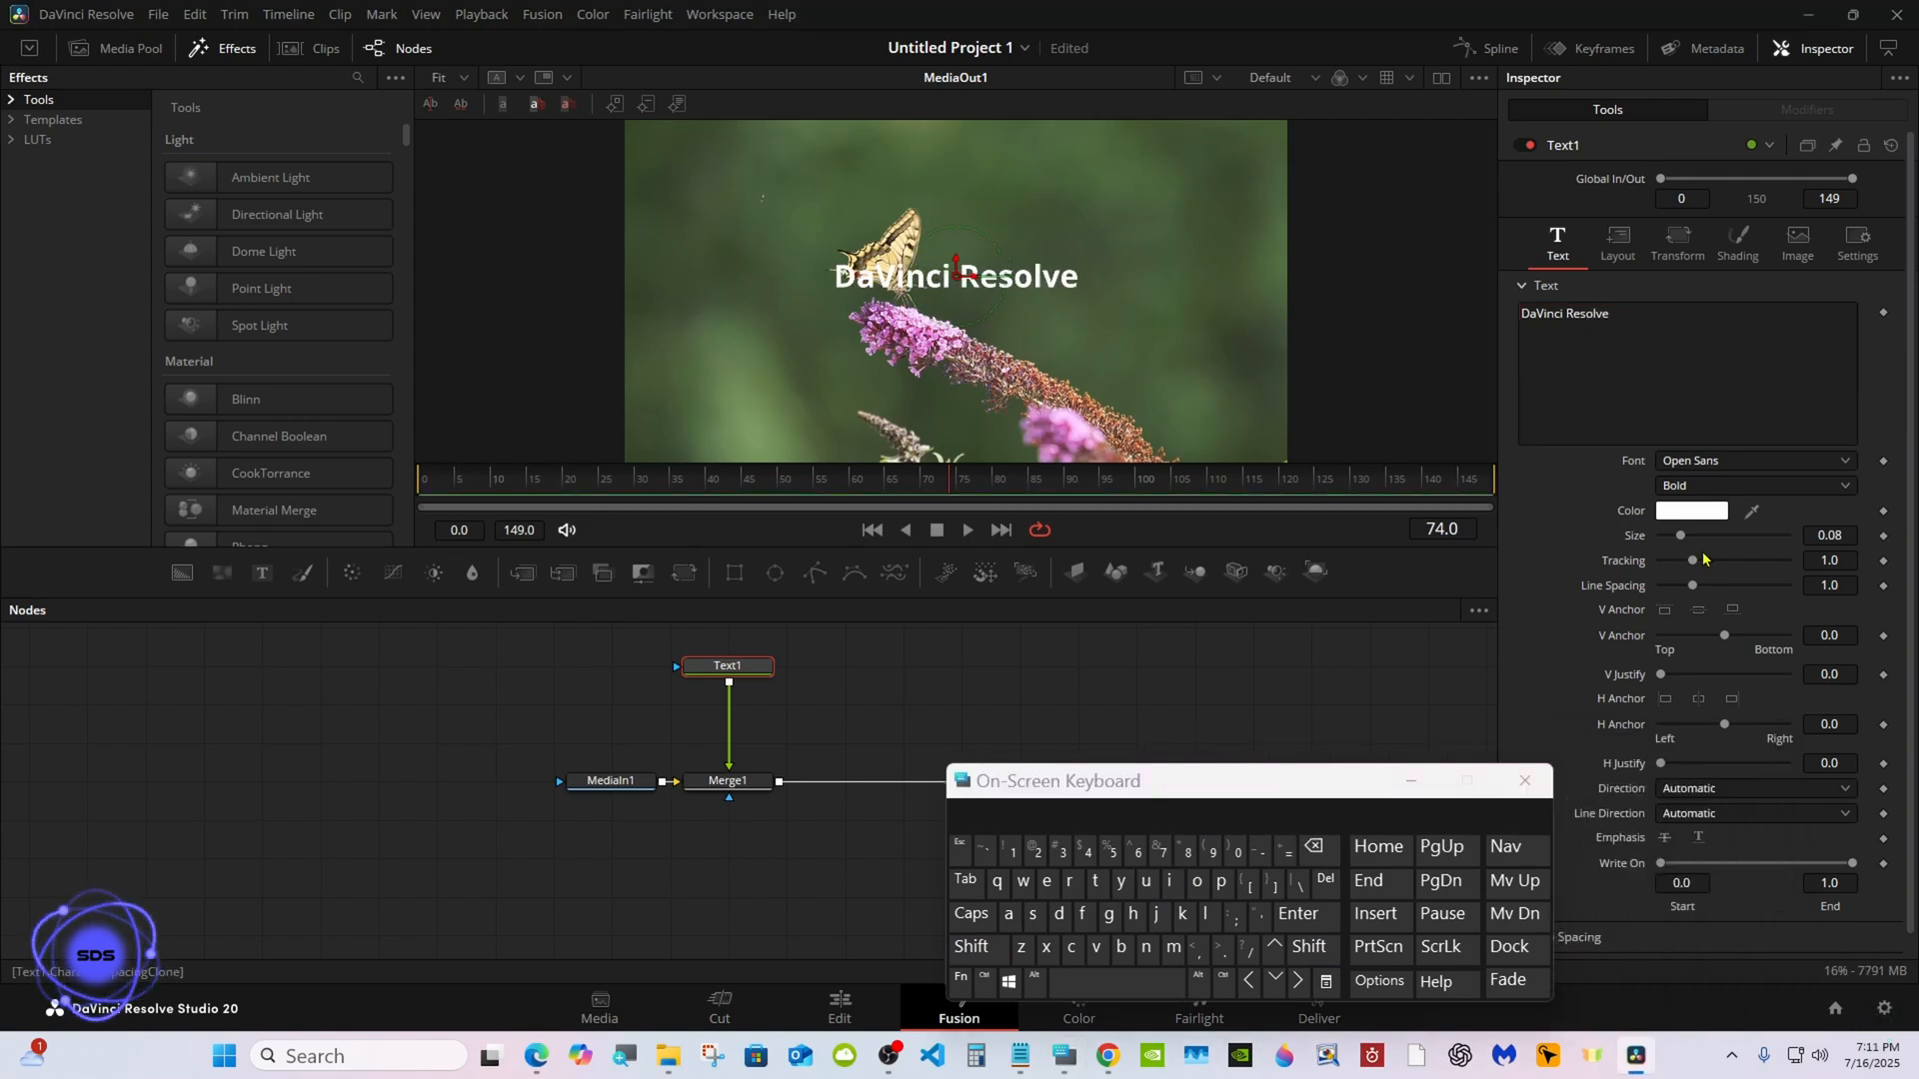
# Set the title's font to Arial Rounded MT Bold and its color to light blue #55aaff.
pyautogui.click(1754, 461)
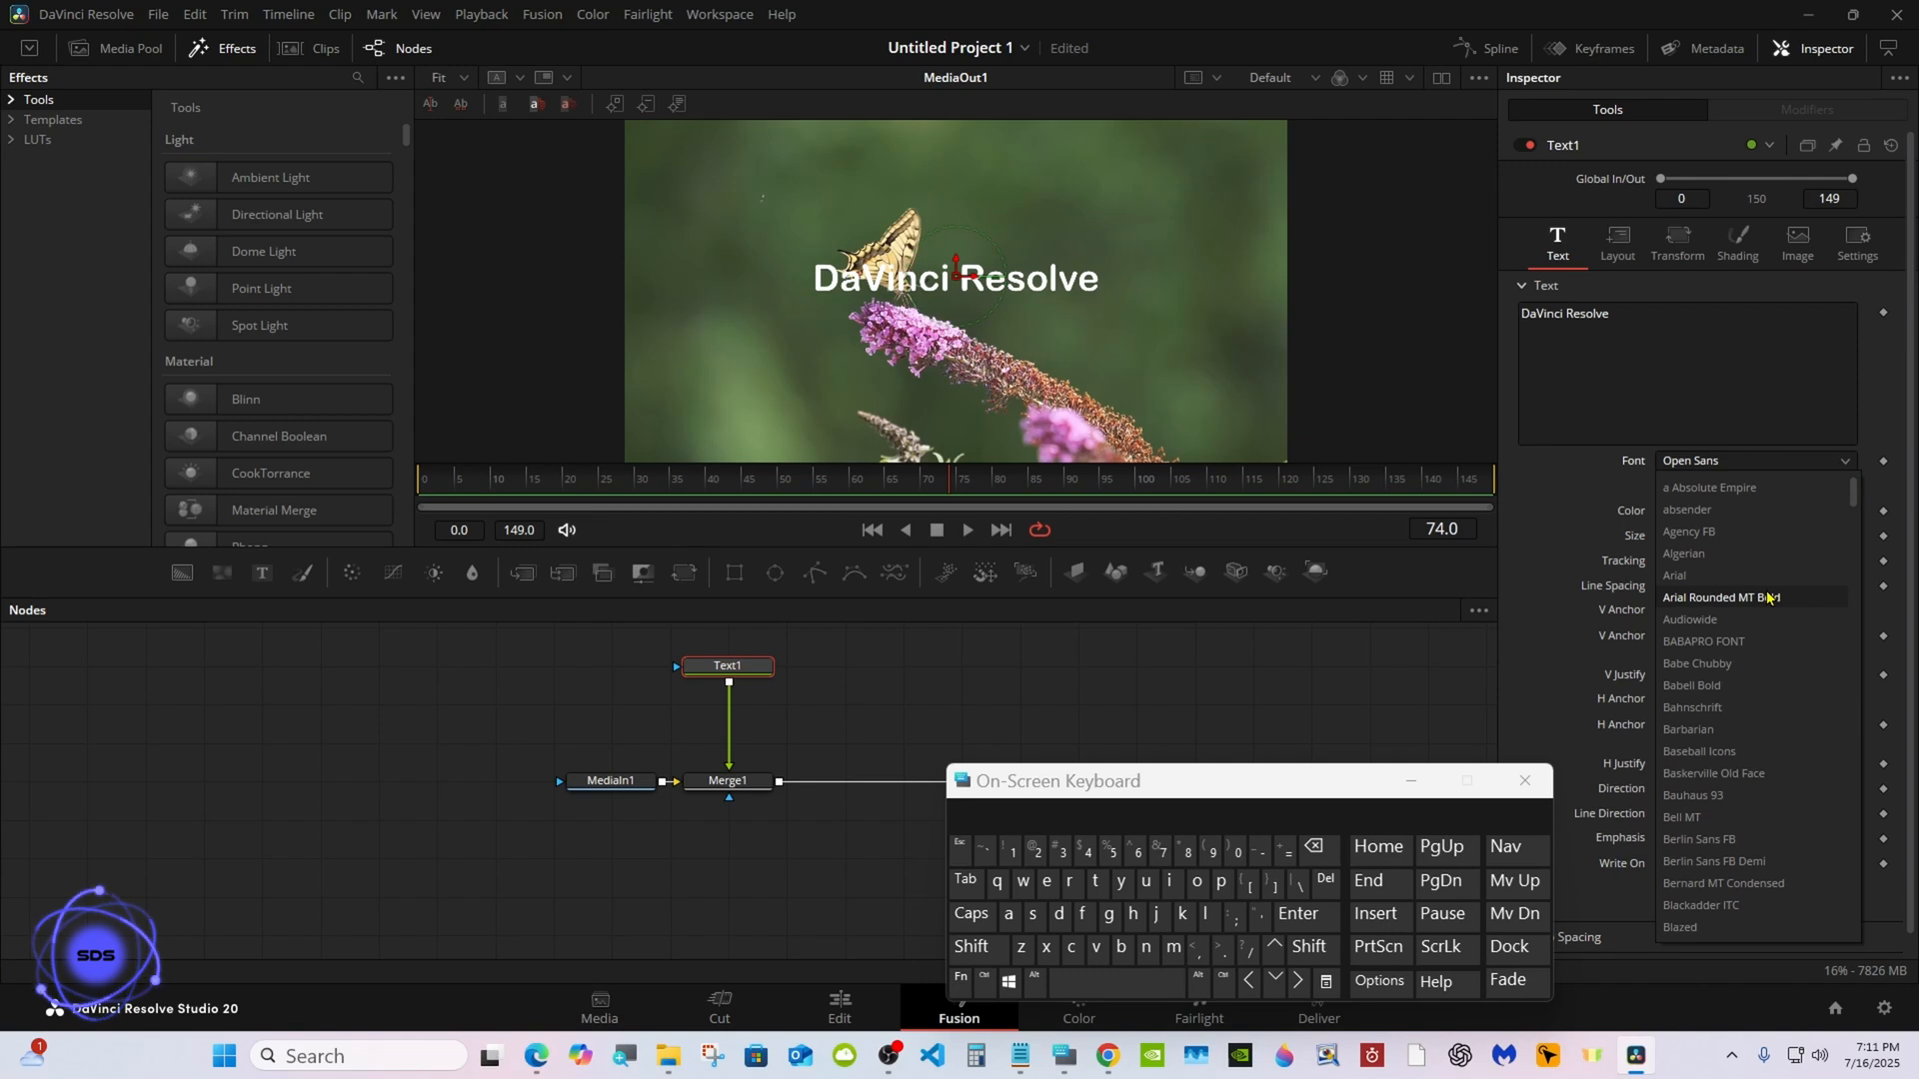
pyautogui.click(1767, 598)
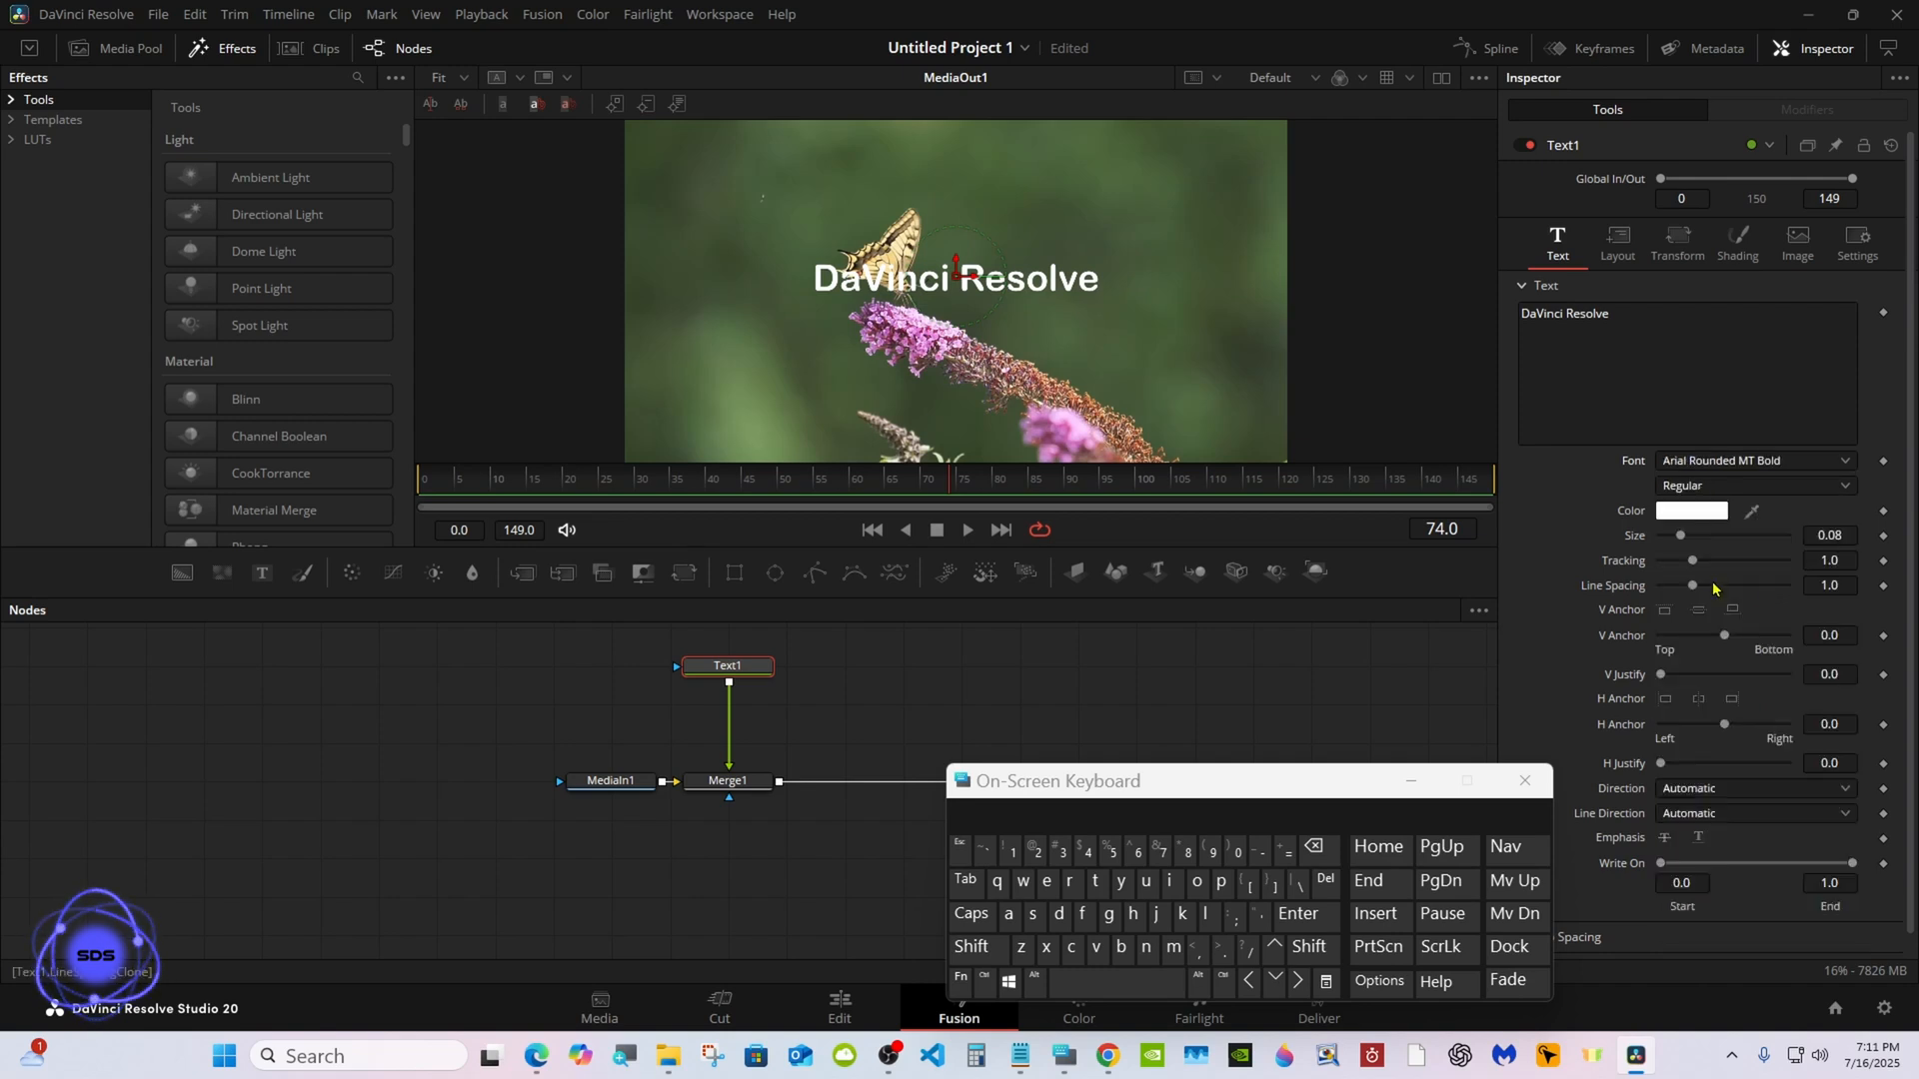
pyautogui.click(1692, 511)
pyautogui.click(828, 514)
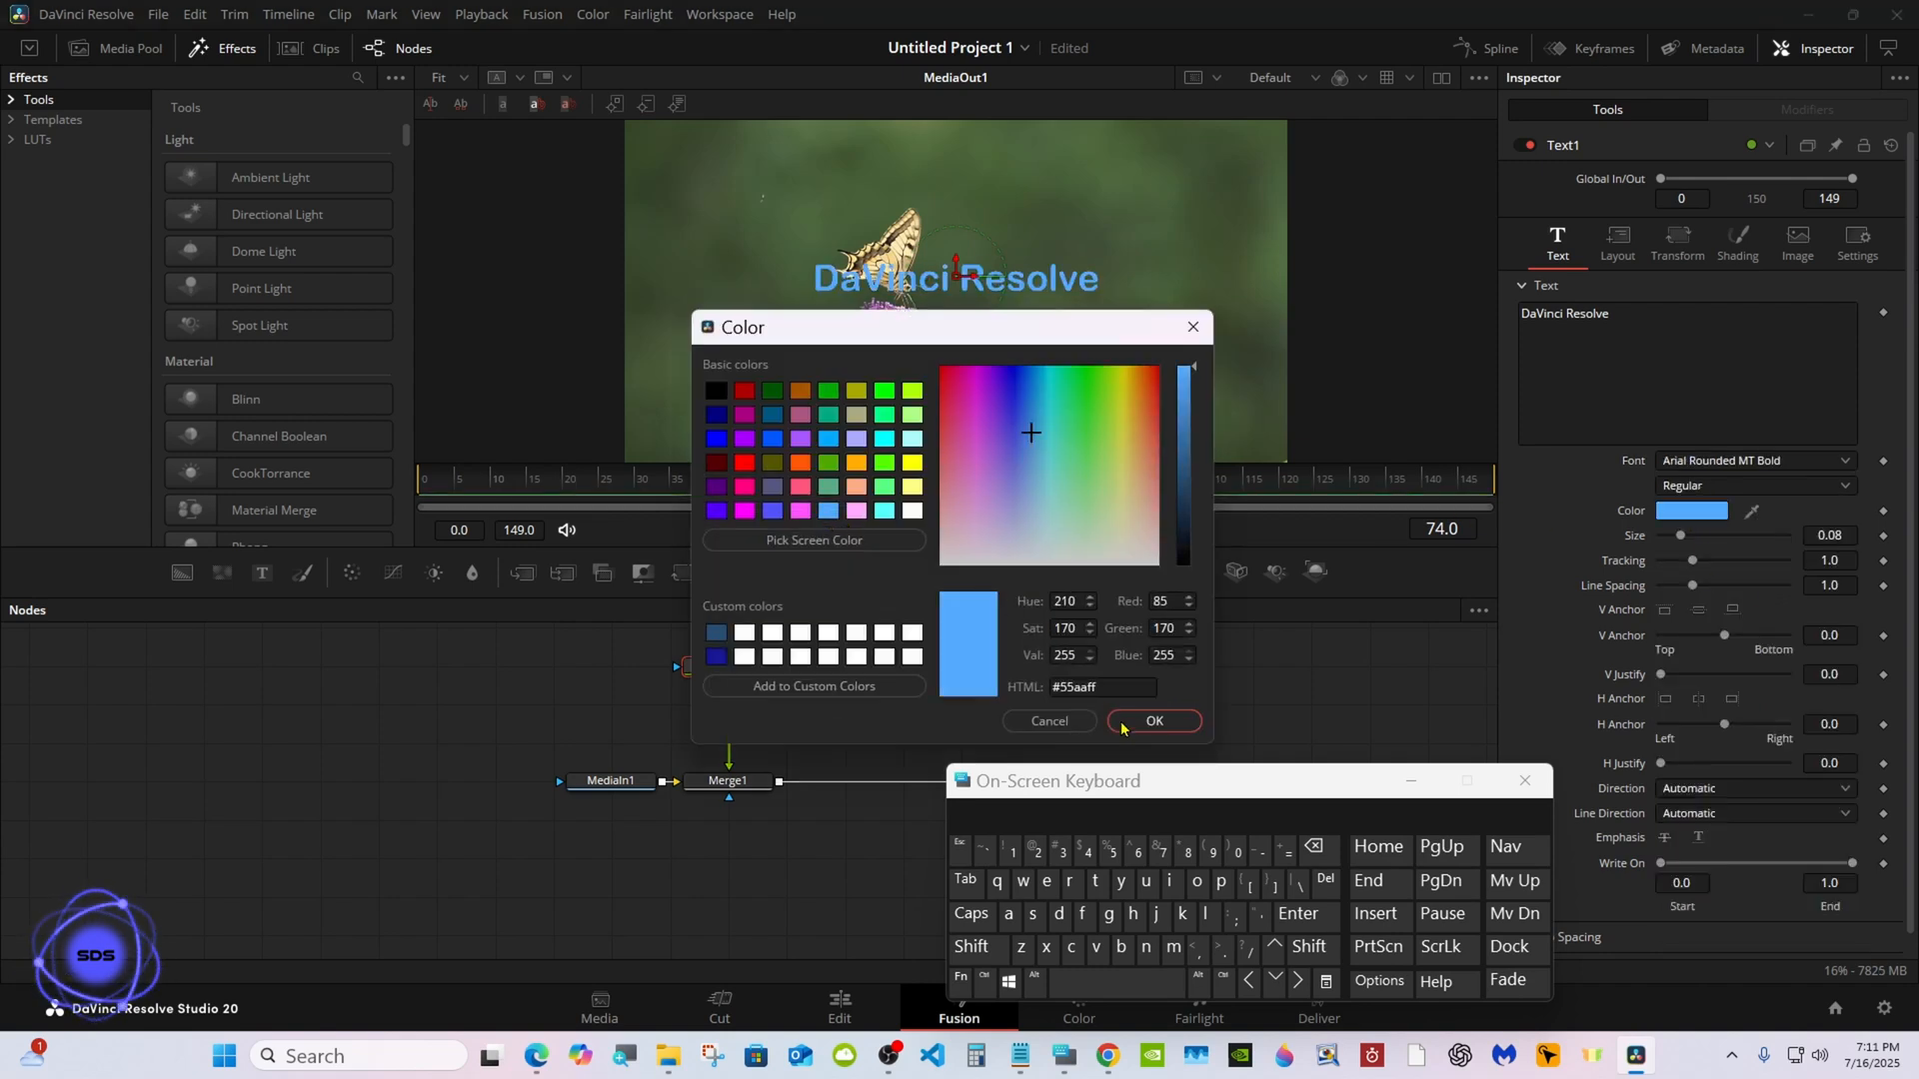
pyautogui.click(1151, 721)
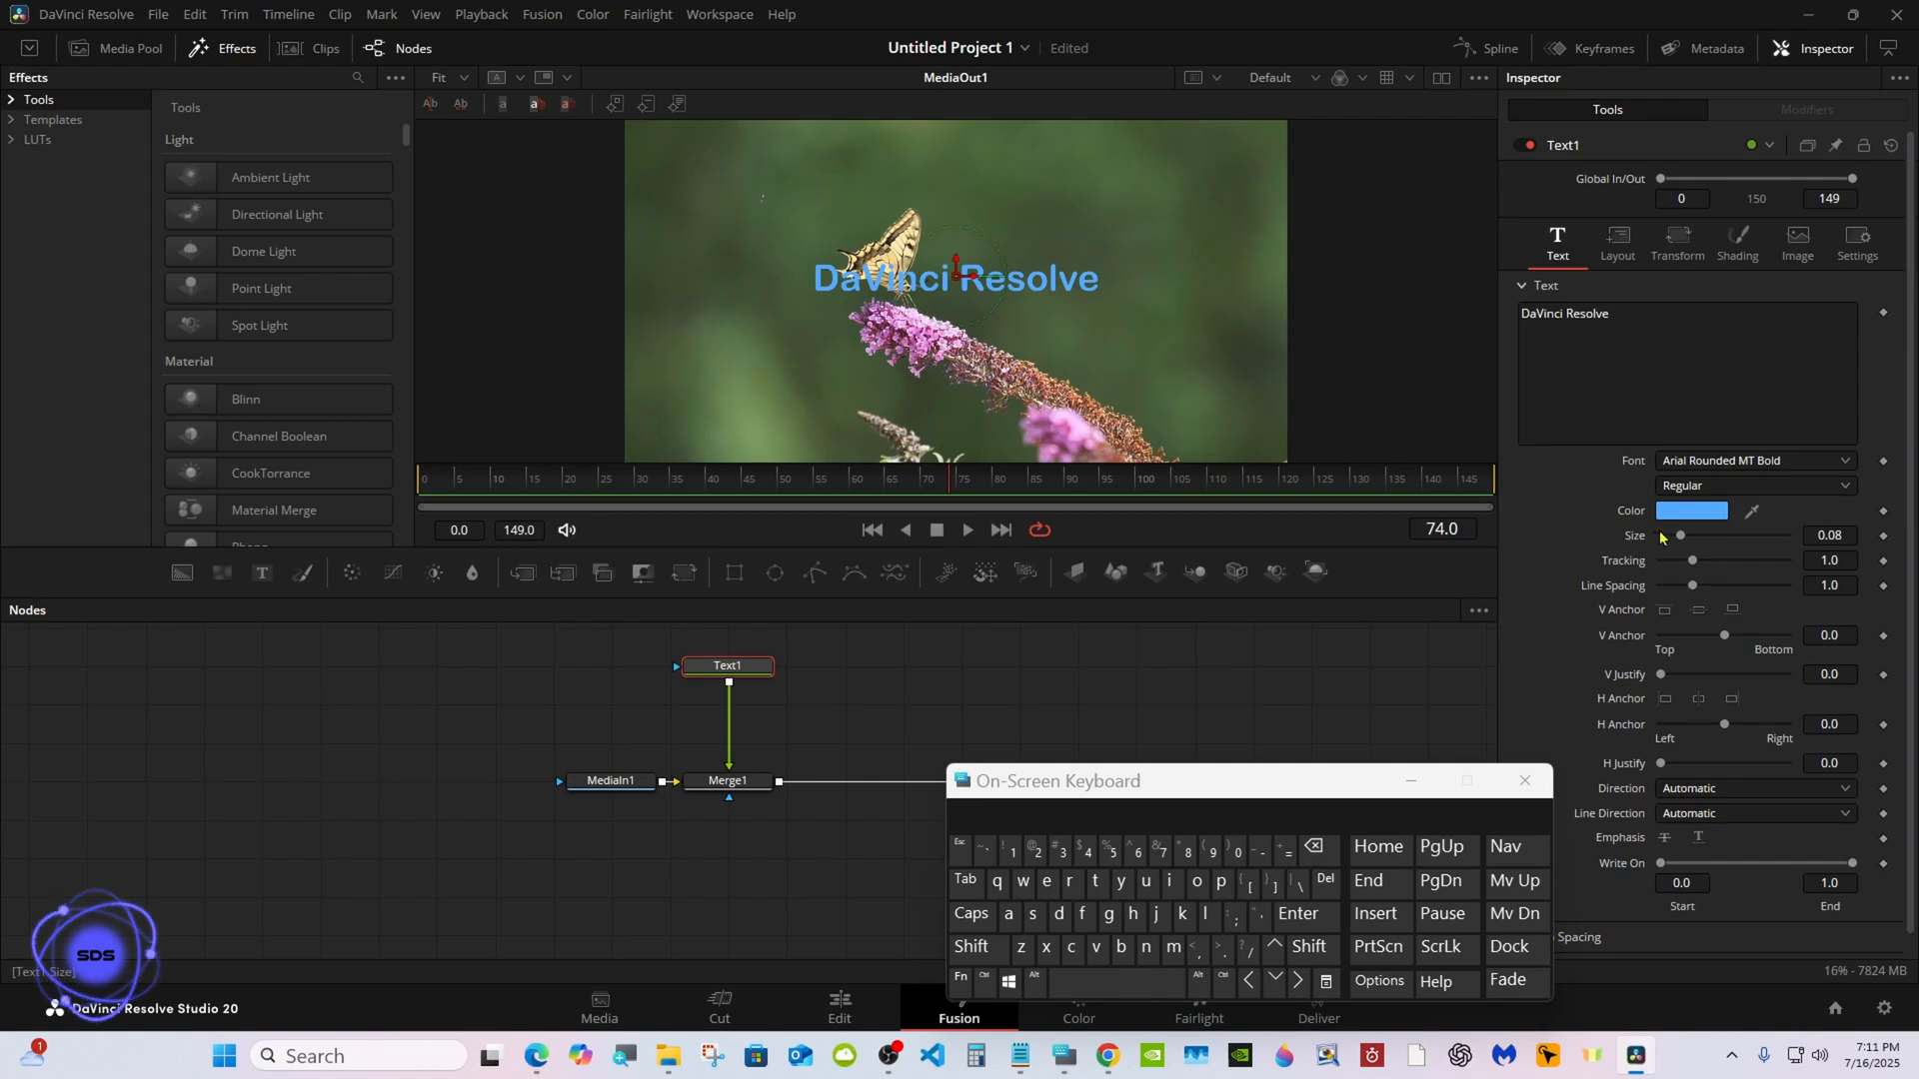
# Set the title's text size to 0.125.
pyautogui.moveTo(1680, 536); pyautogui.dragTo(1692, 537)
pyautogui.click(1853, 535)
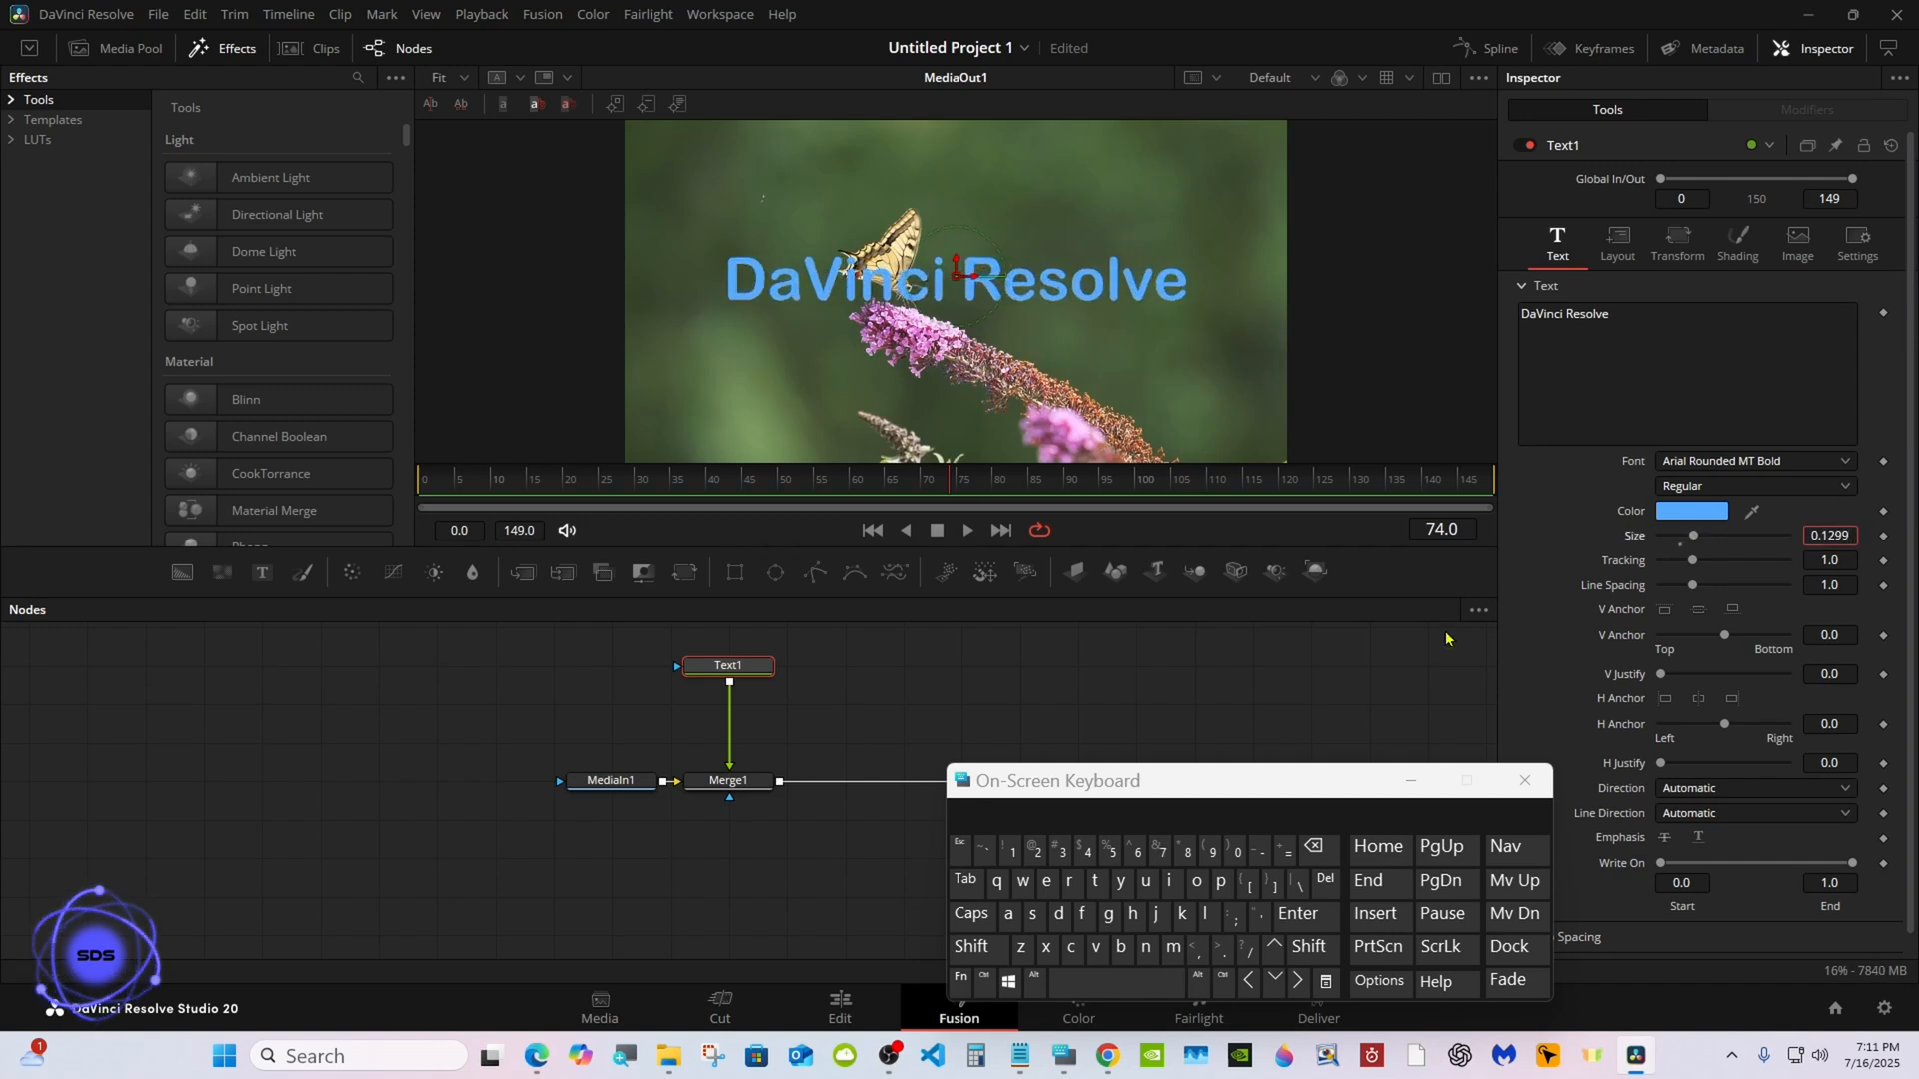
pyautogui.click(1312, 846)
pyautogui.click(1312, 846)
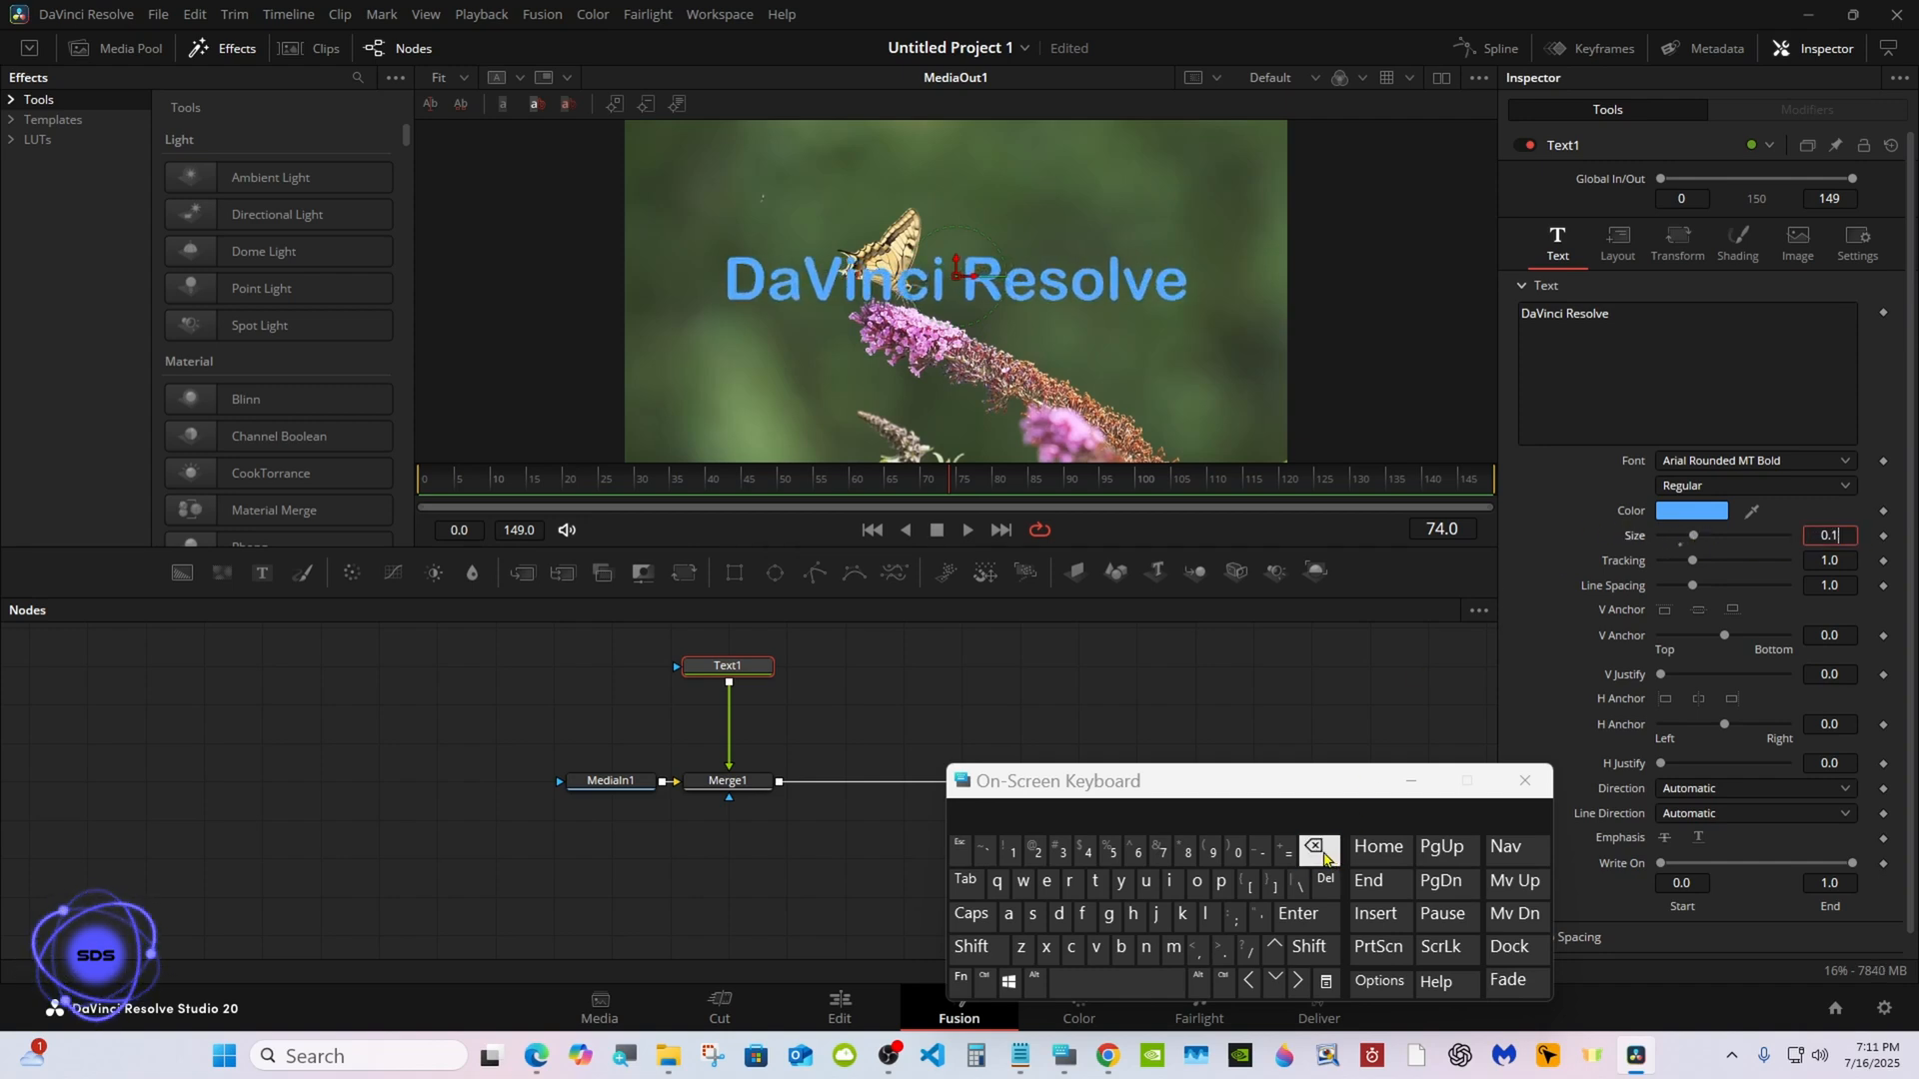
pyautogui.click(1109, 852)
pyautogui.click(1297, 913)
pyautogui.moveTo(1160, 785); pyautogui.dragTo(1224, 772)
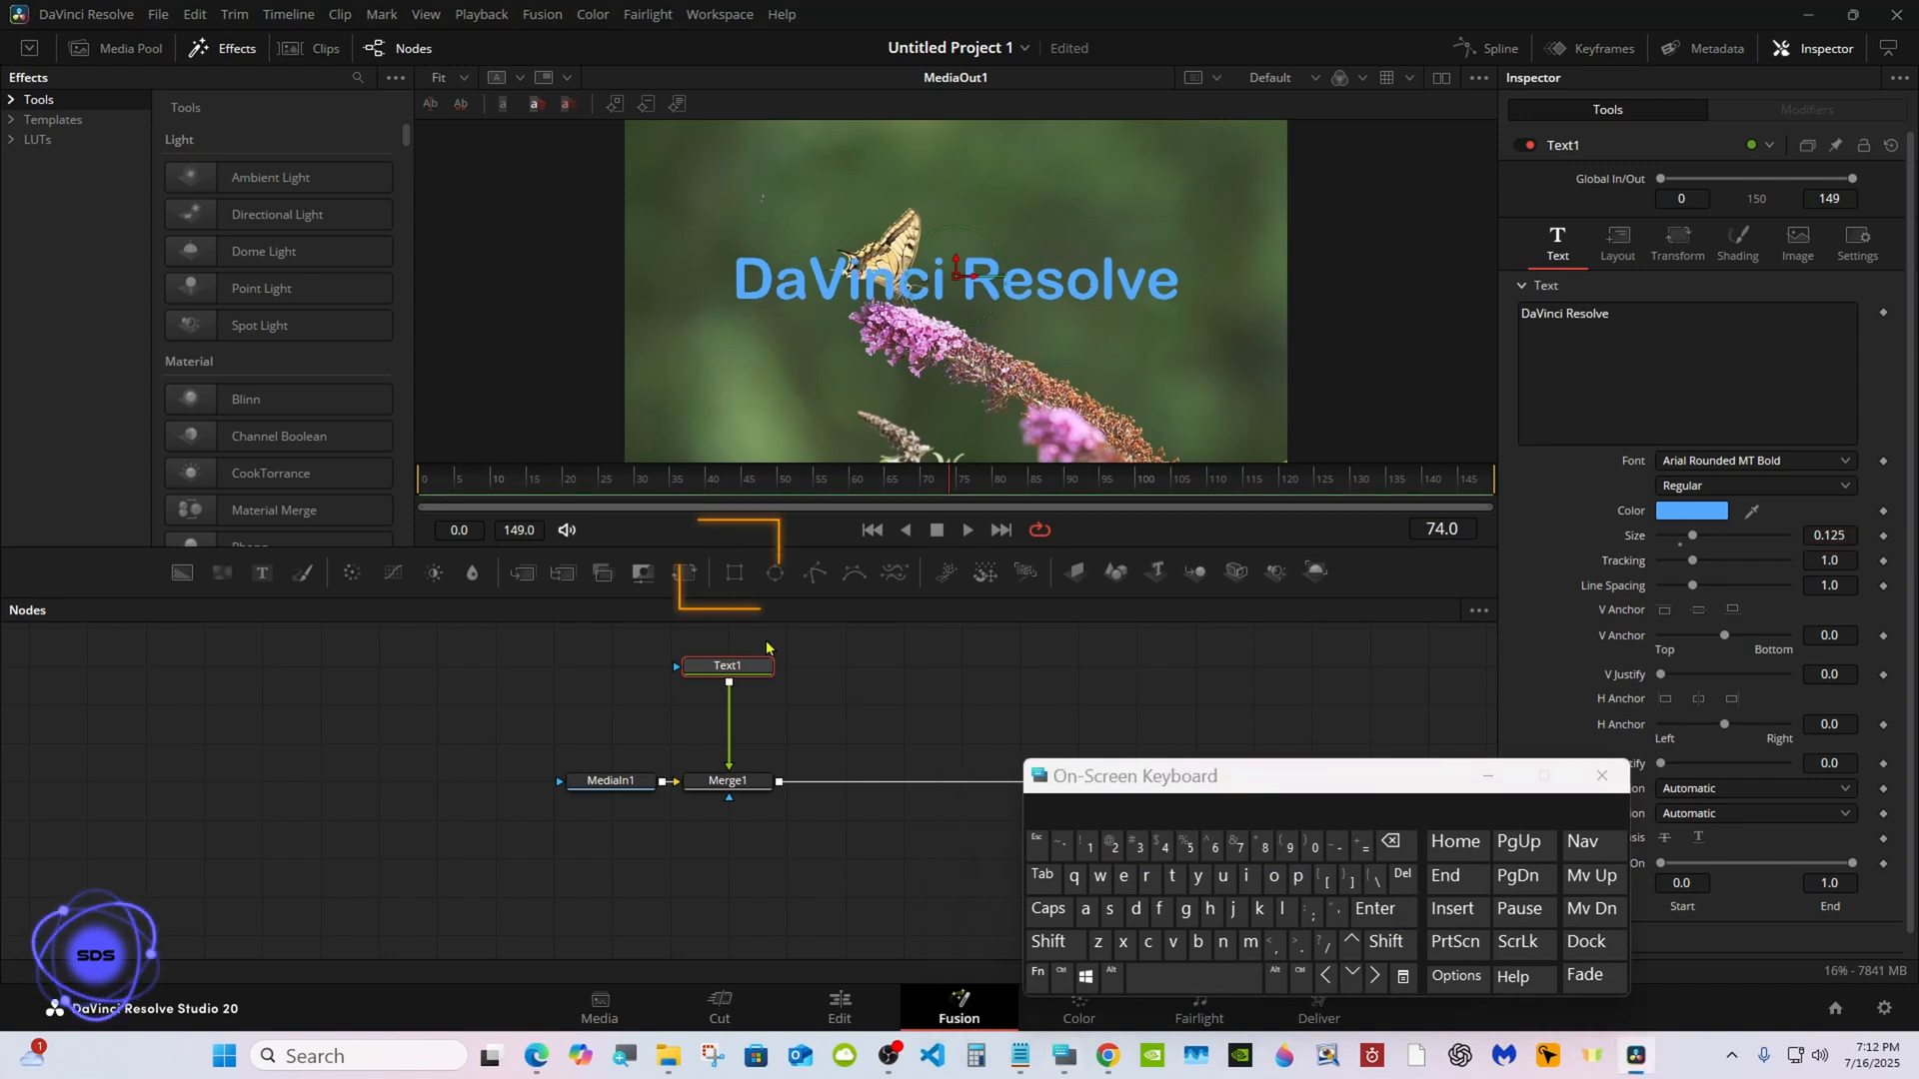
# Add a Rectangle mask to the Text1 node and set its corner radius to 1.0.
pyautogui.click(733, 576)
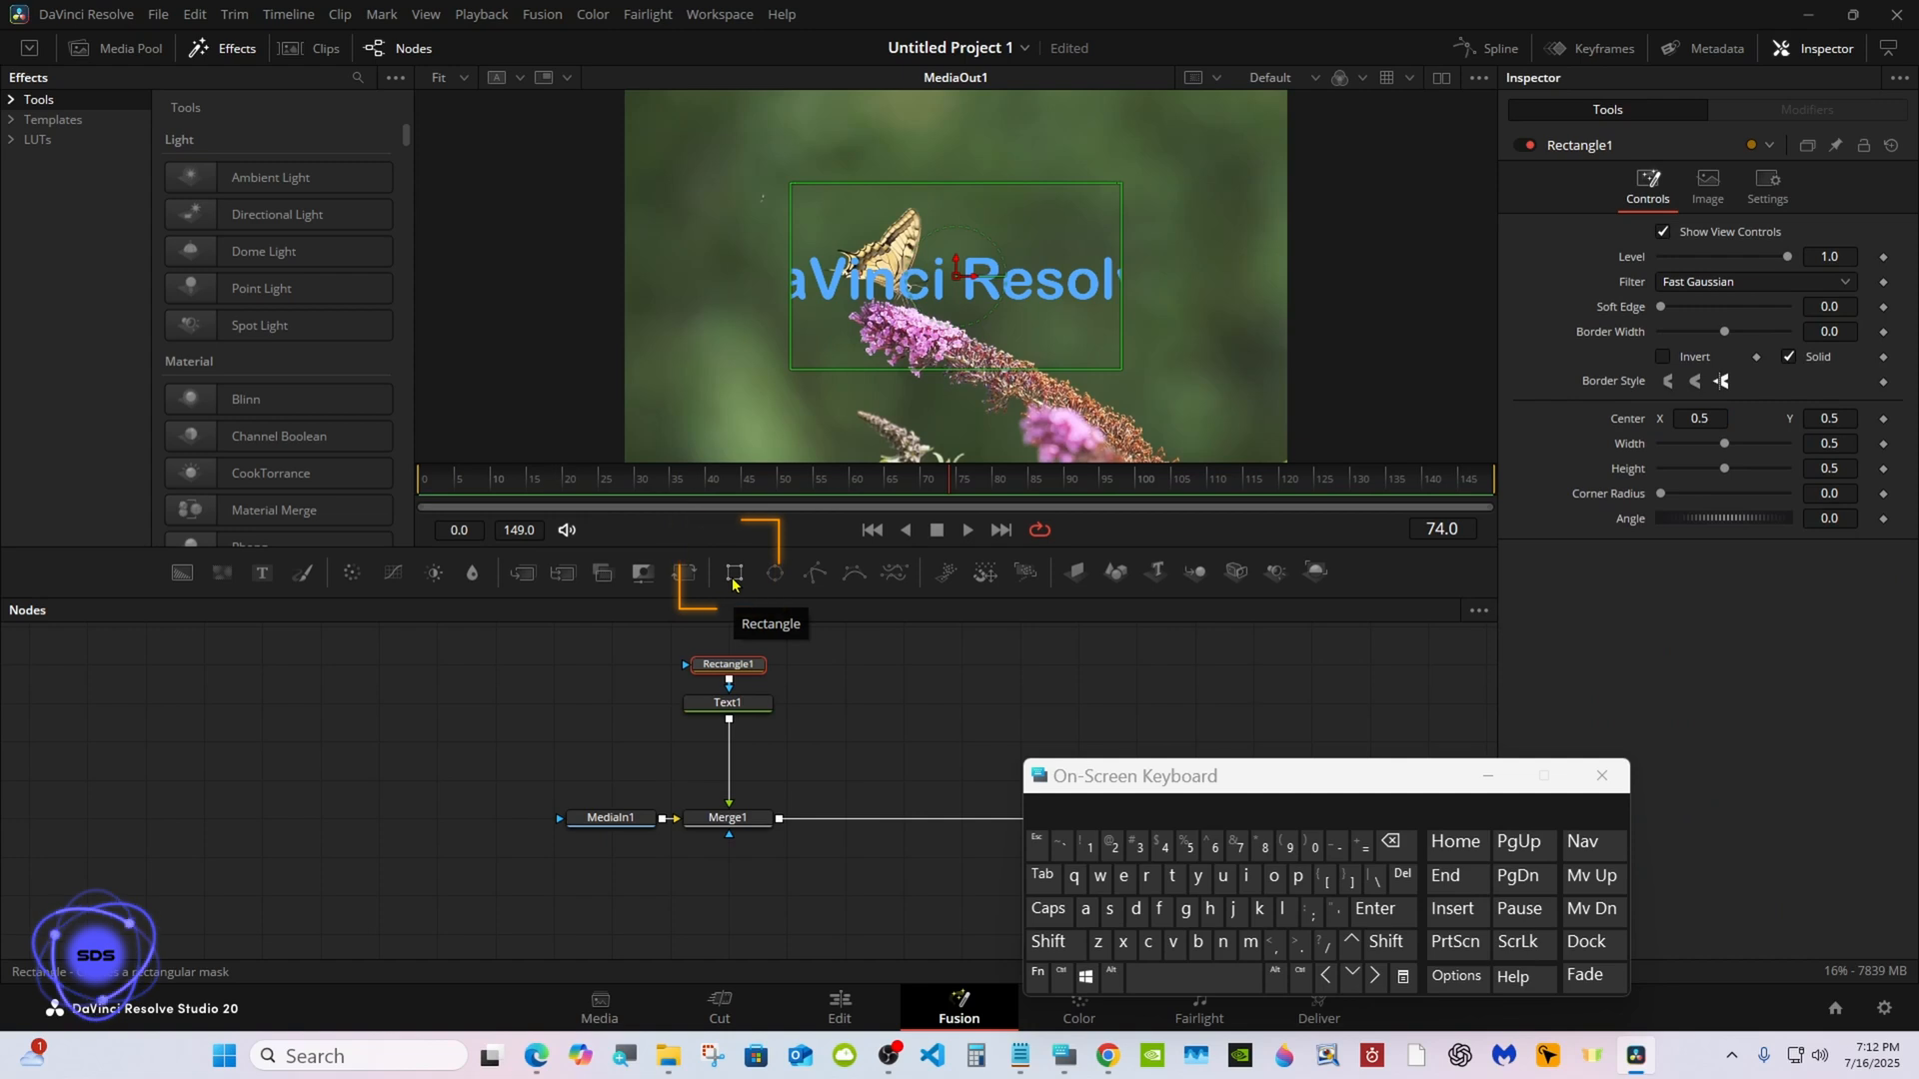
pyautogui.moveTo(1170, 780); pyautogui.dragTo(1004, 789)
pyautogui.moveTo(1660, 493)
pyautogui.mouseDown()
pyautogui.moveTo(1799, 492)
pyautogui.moveTo(1653, 510)
pyautogui.mouseUp()
# Set the height of the rectangle mask to 0.3.
pyautogui.click(1843, 506)
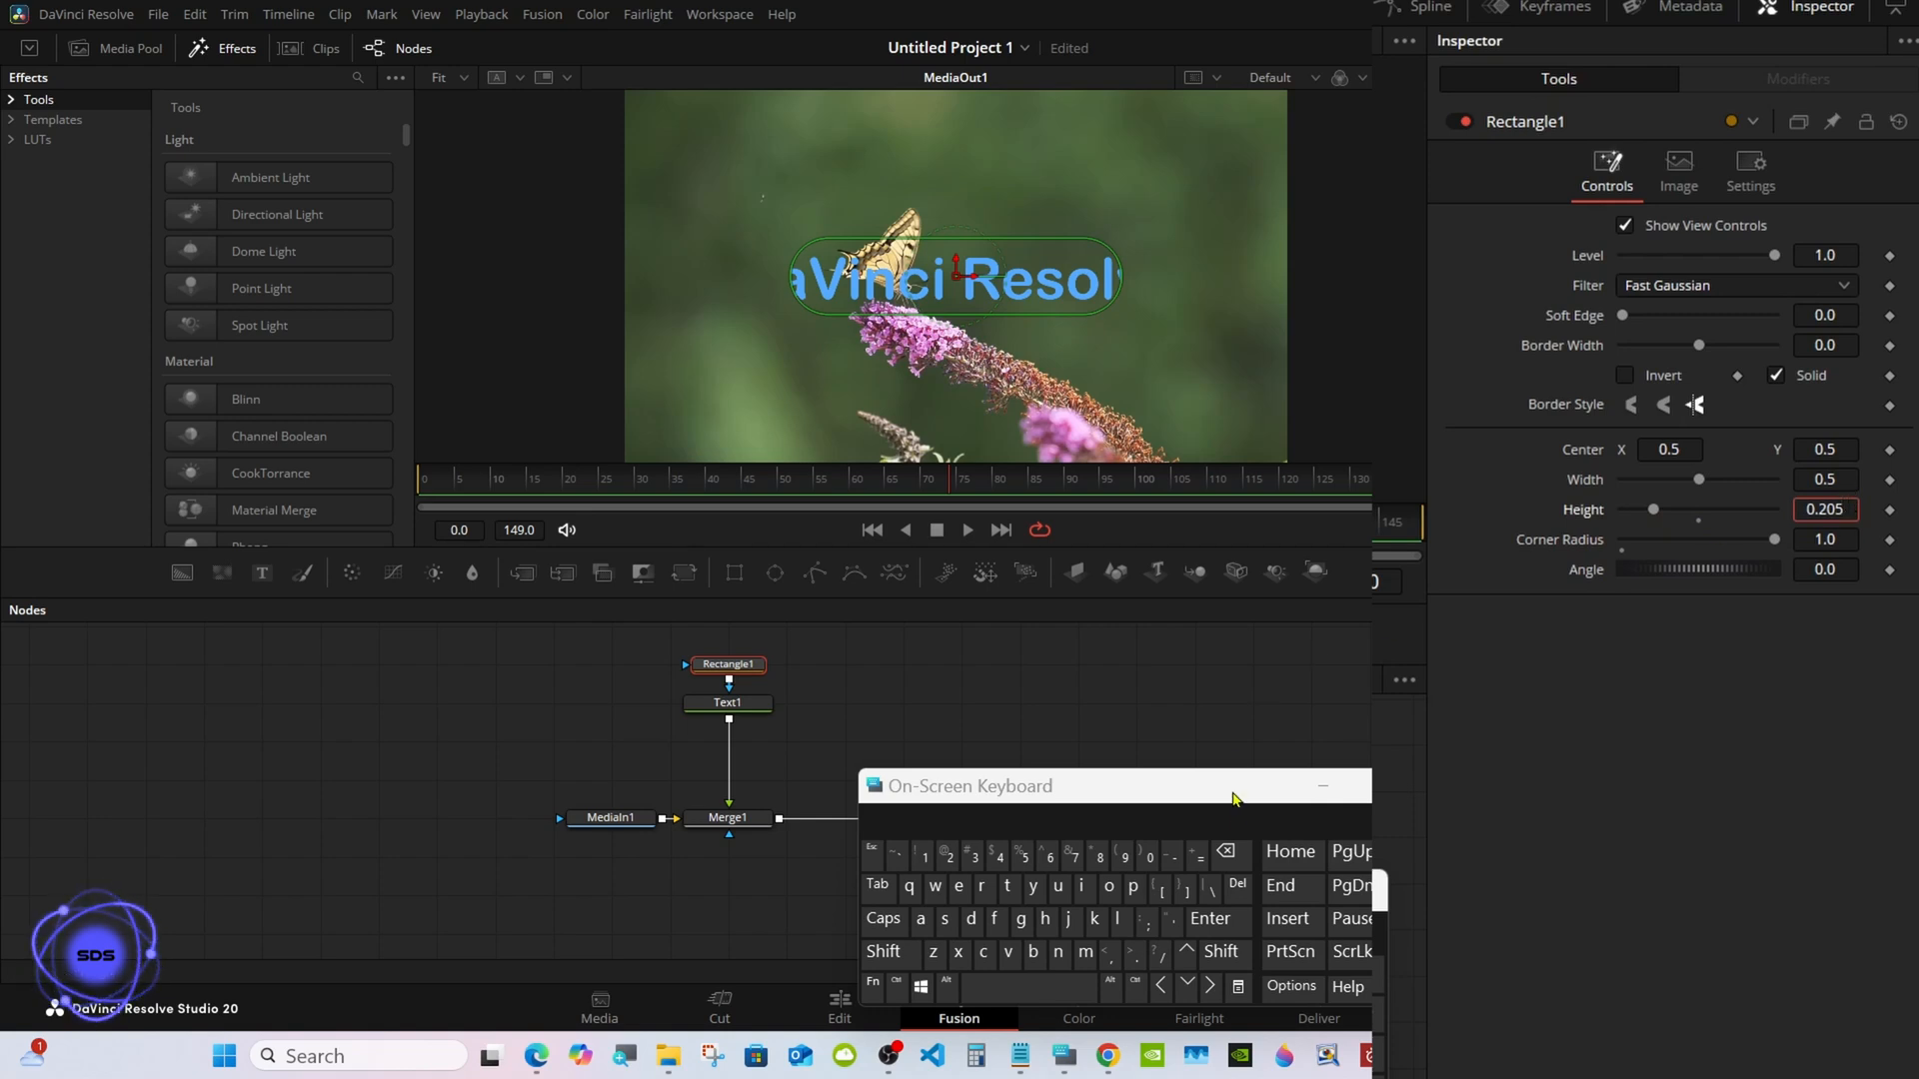
pyautogui.click(1227, 852)
pyautogui.click(1226, 853)
pyautogui.click(1226, 853)
pyautogui.click(973, 858)
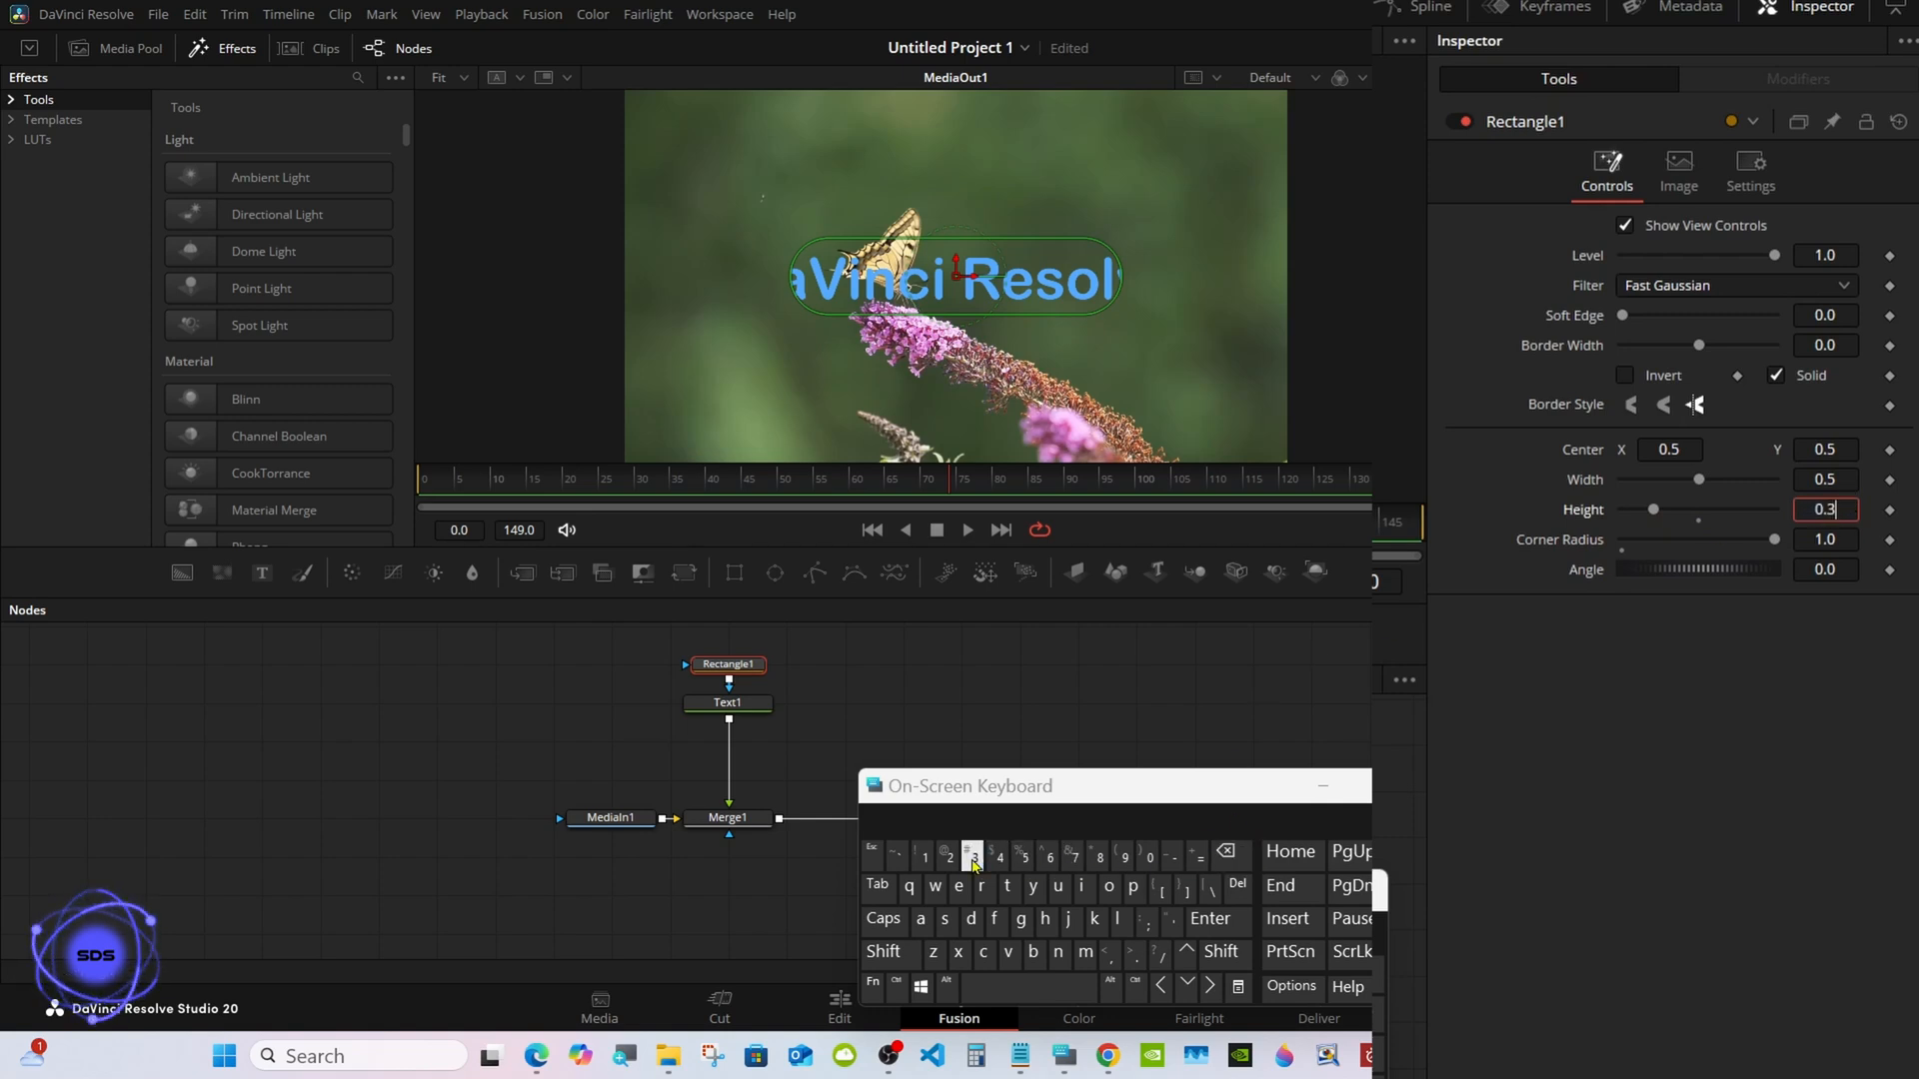
pyautogui.click(1210, 918)
pyautogui.moveTo(1109, 785); pyautogui.dragTo(1349, 780)
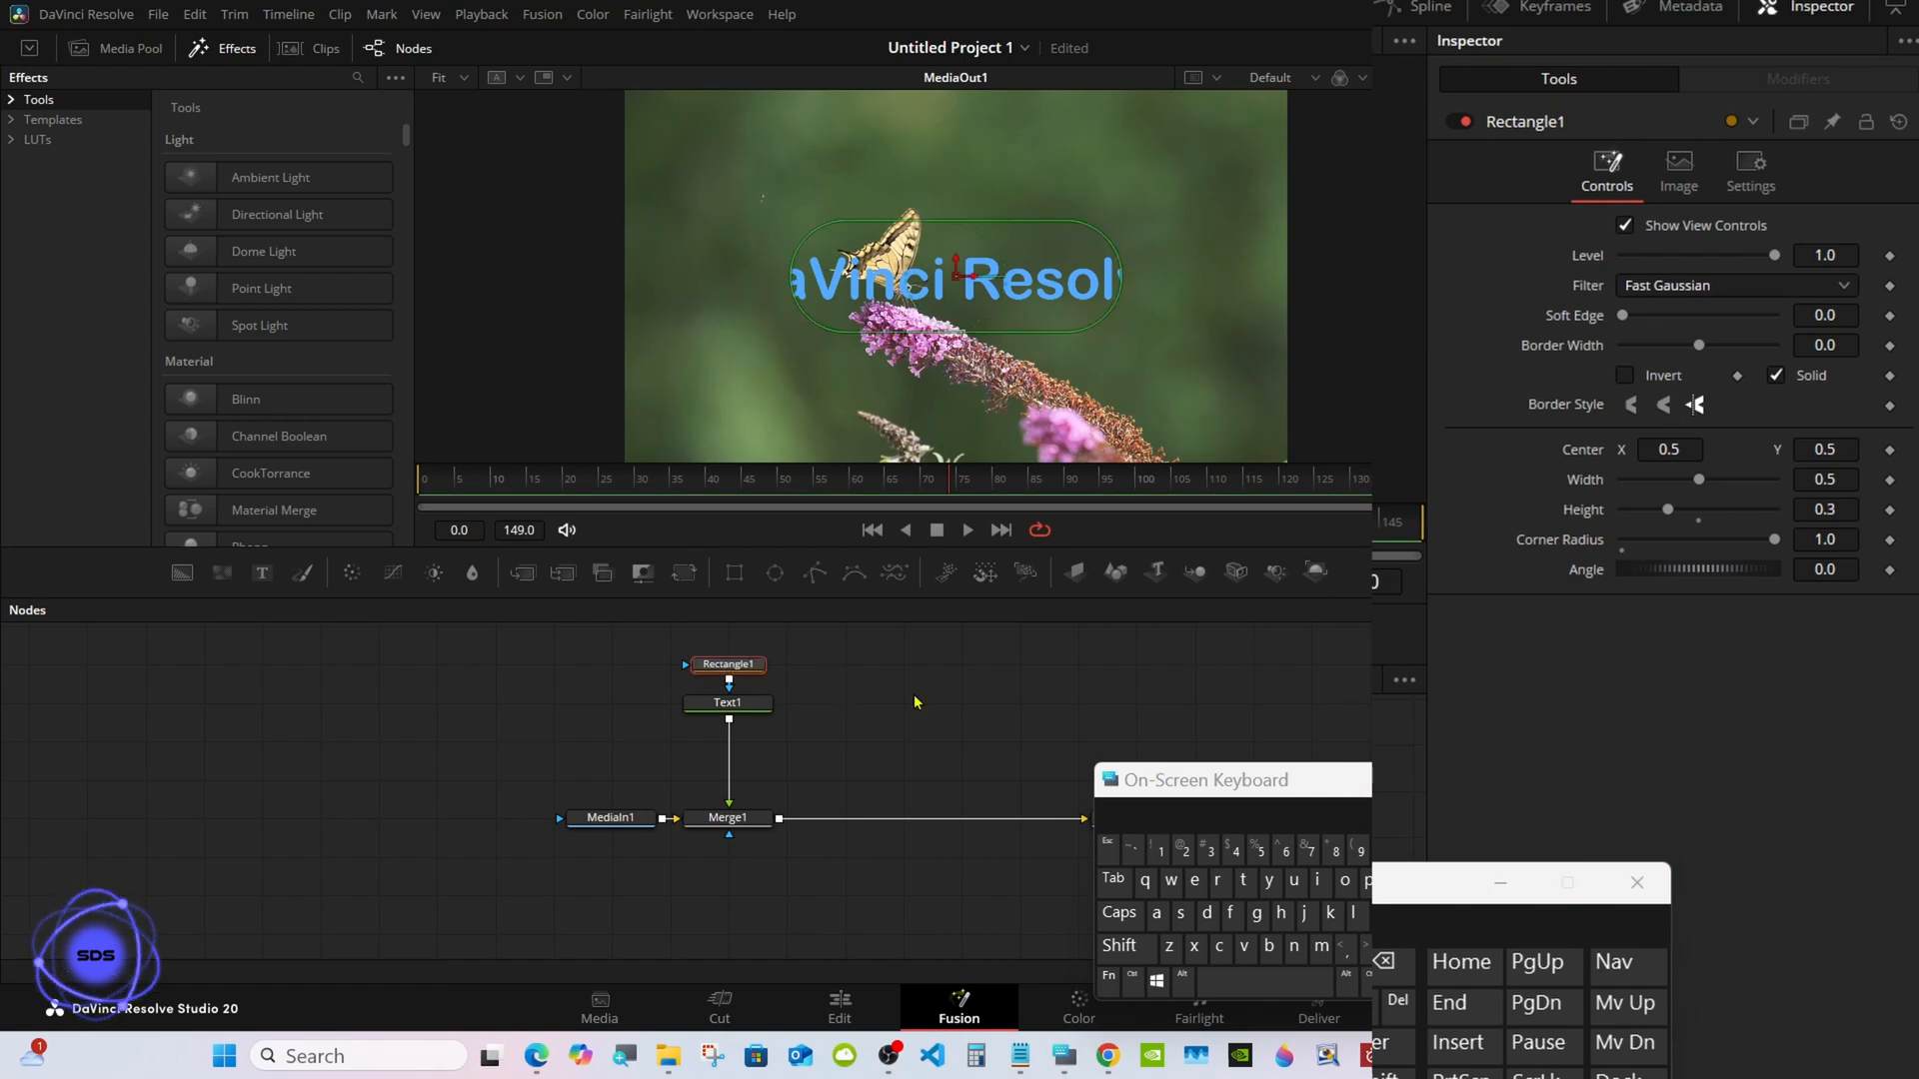
pyautogui.moveTo(1329, 783); pyautogui.dragTo(1151, 819)
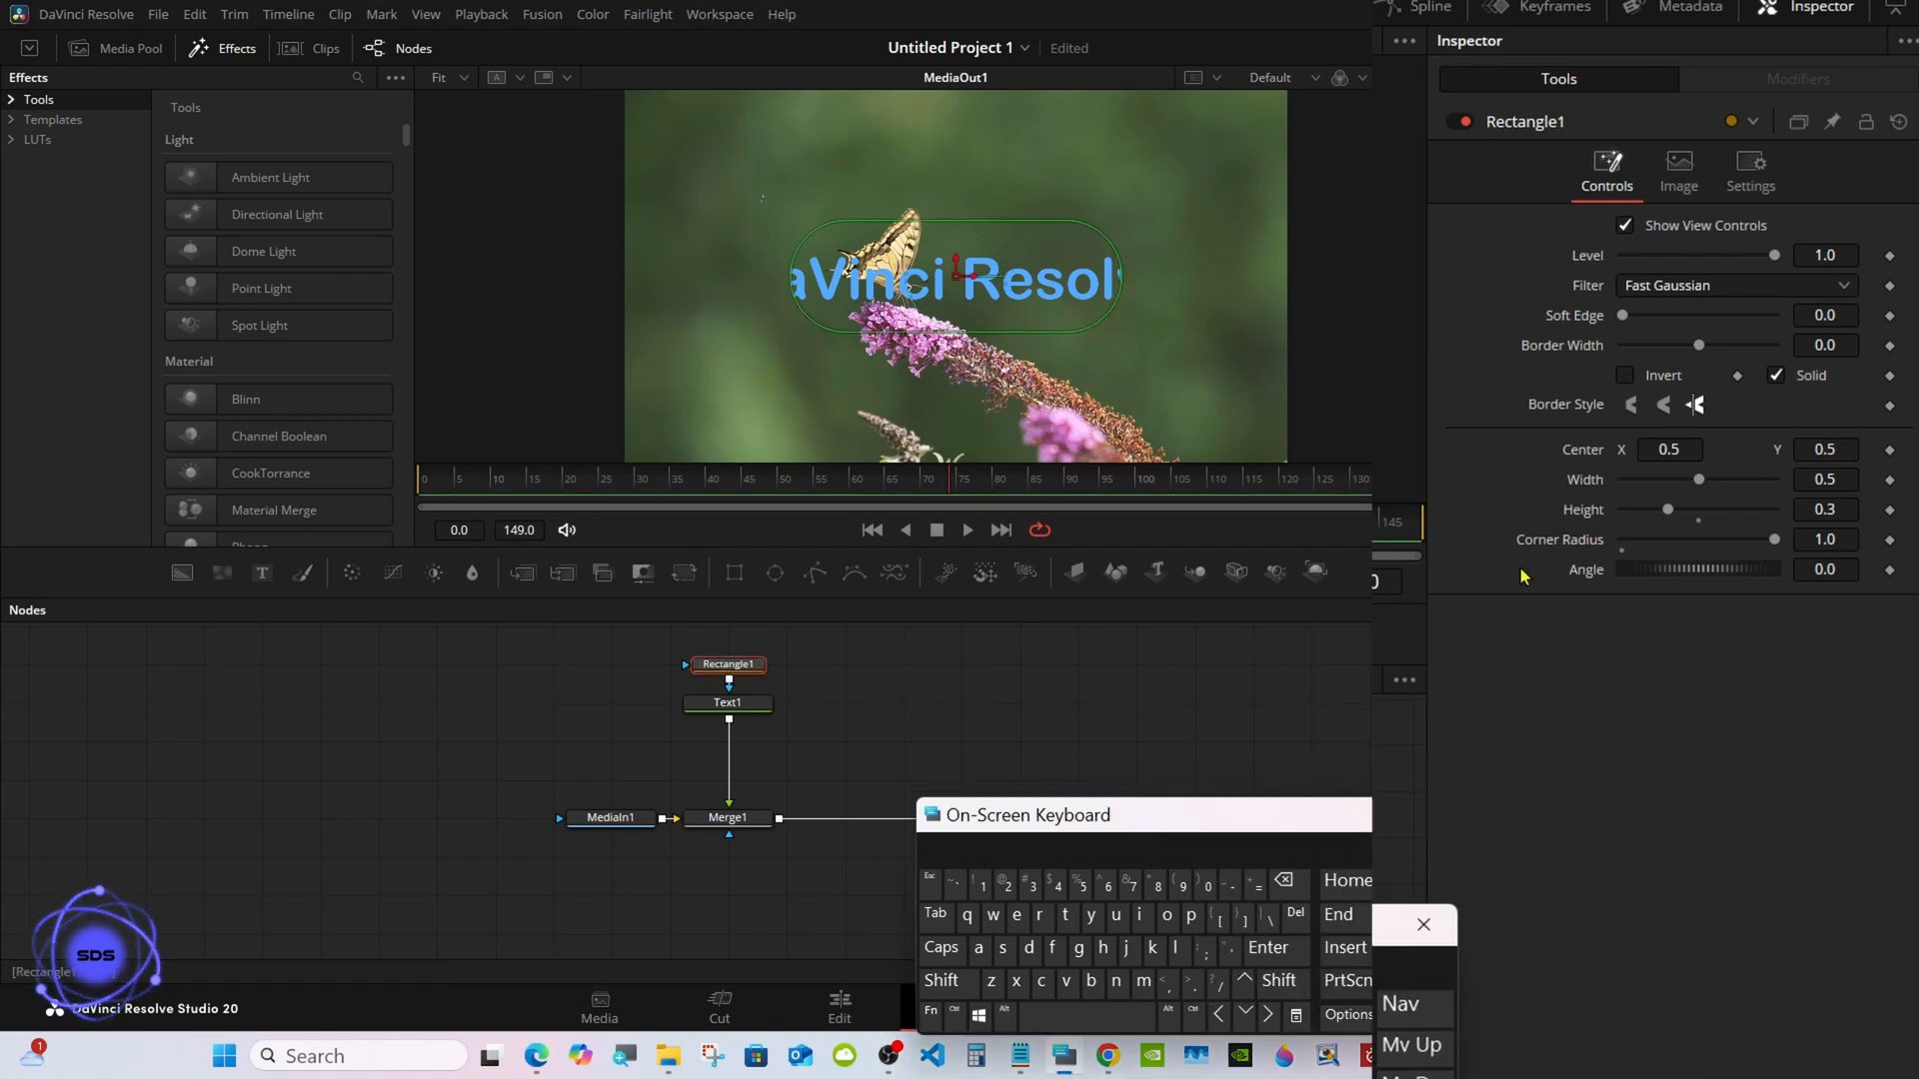
# Modify the rectangle mask's Center with an XY Path and remove the keyframes on its X and Y values.
pyautogui.rightClick(1582, 457)
pyautogui.moveTo(1634, 550)
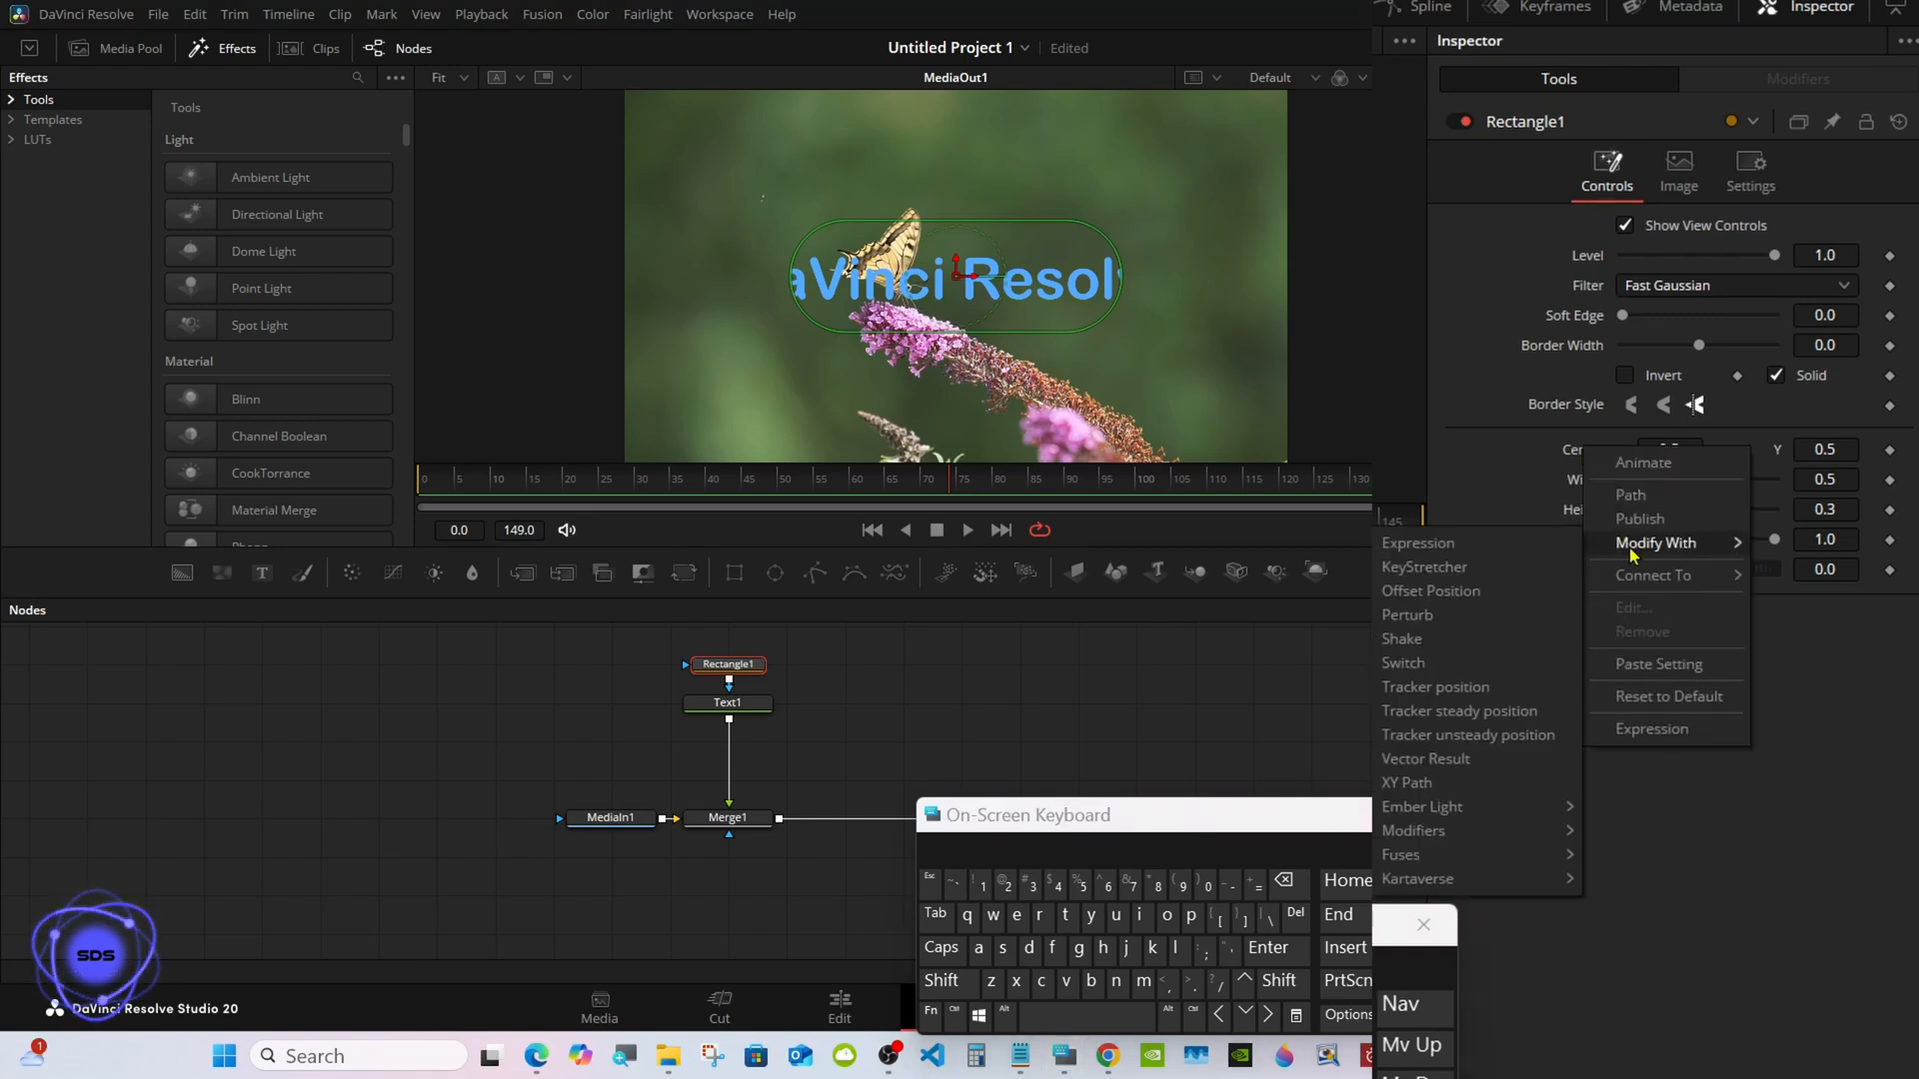
pyautogui.click(1448, 783)
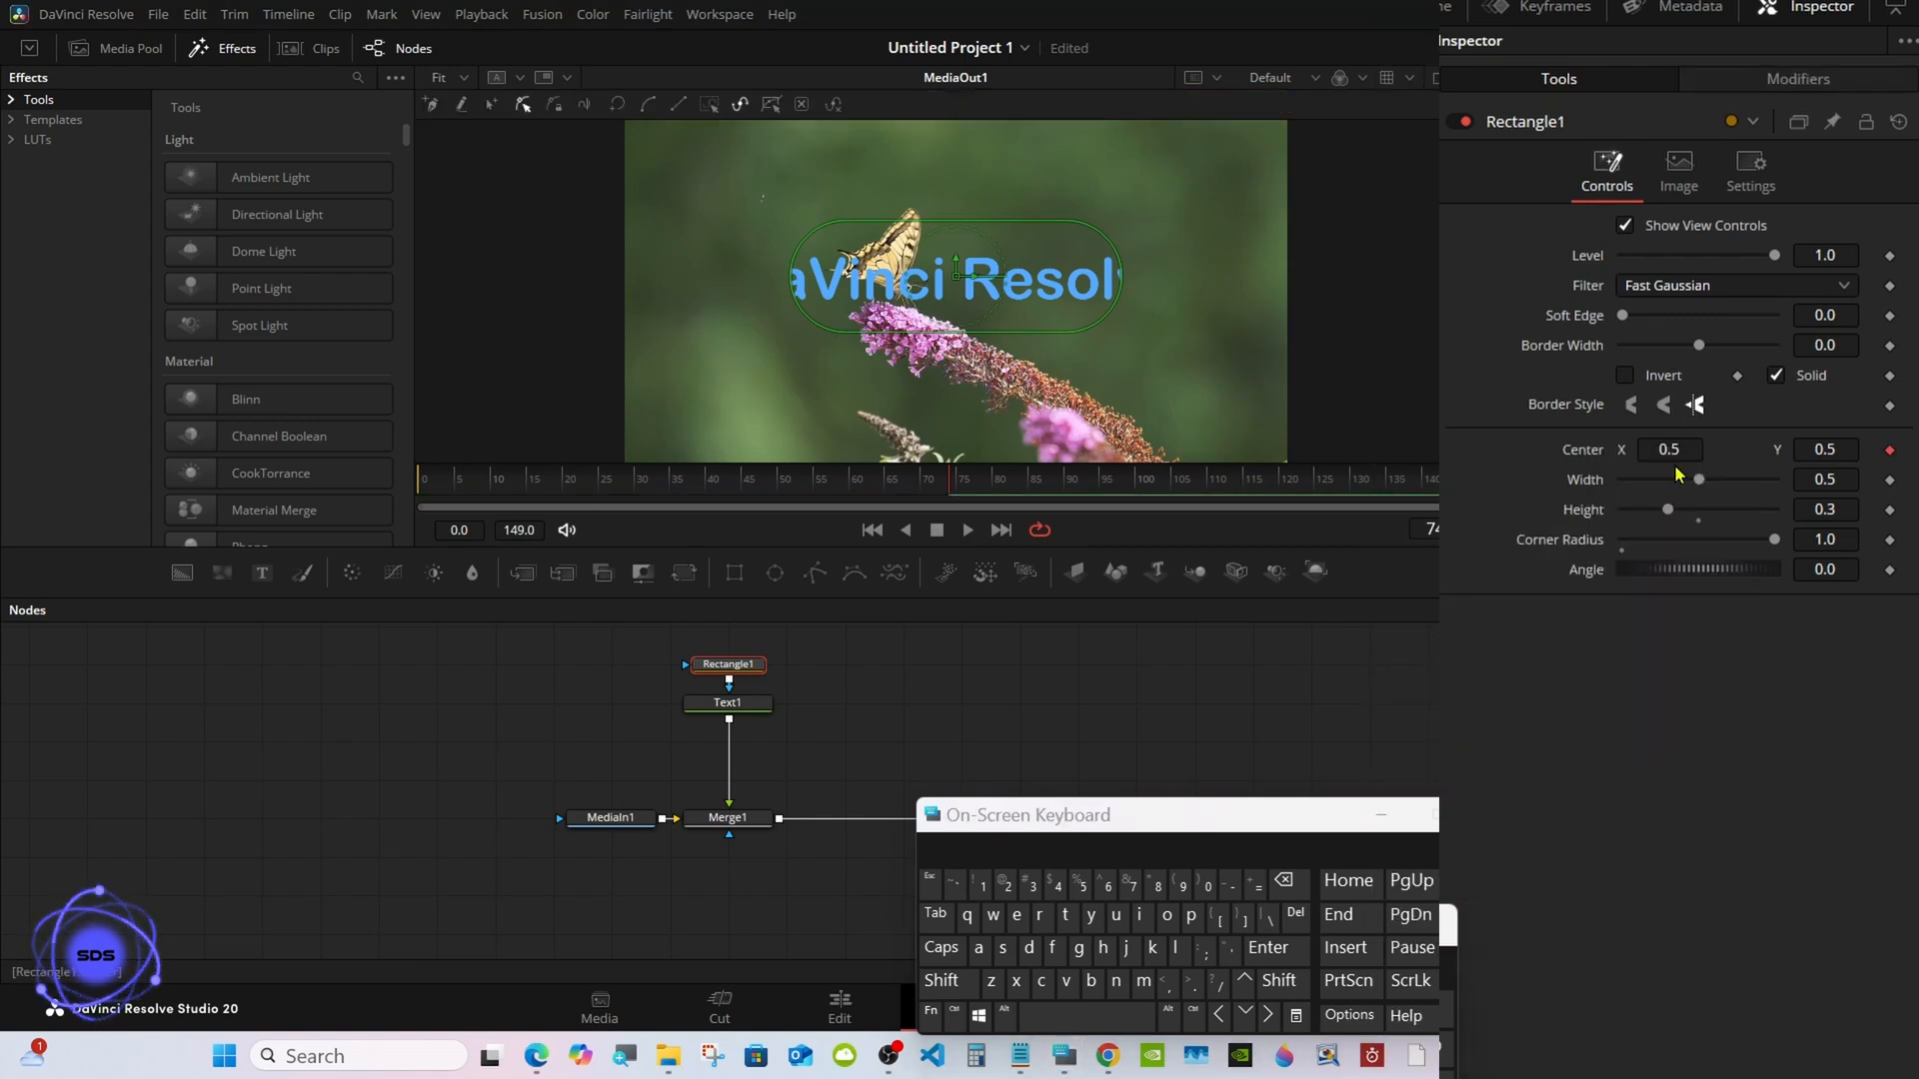
pyautogui.click(1801, 84)
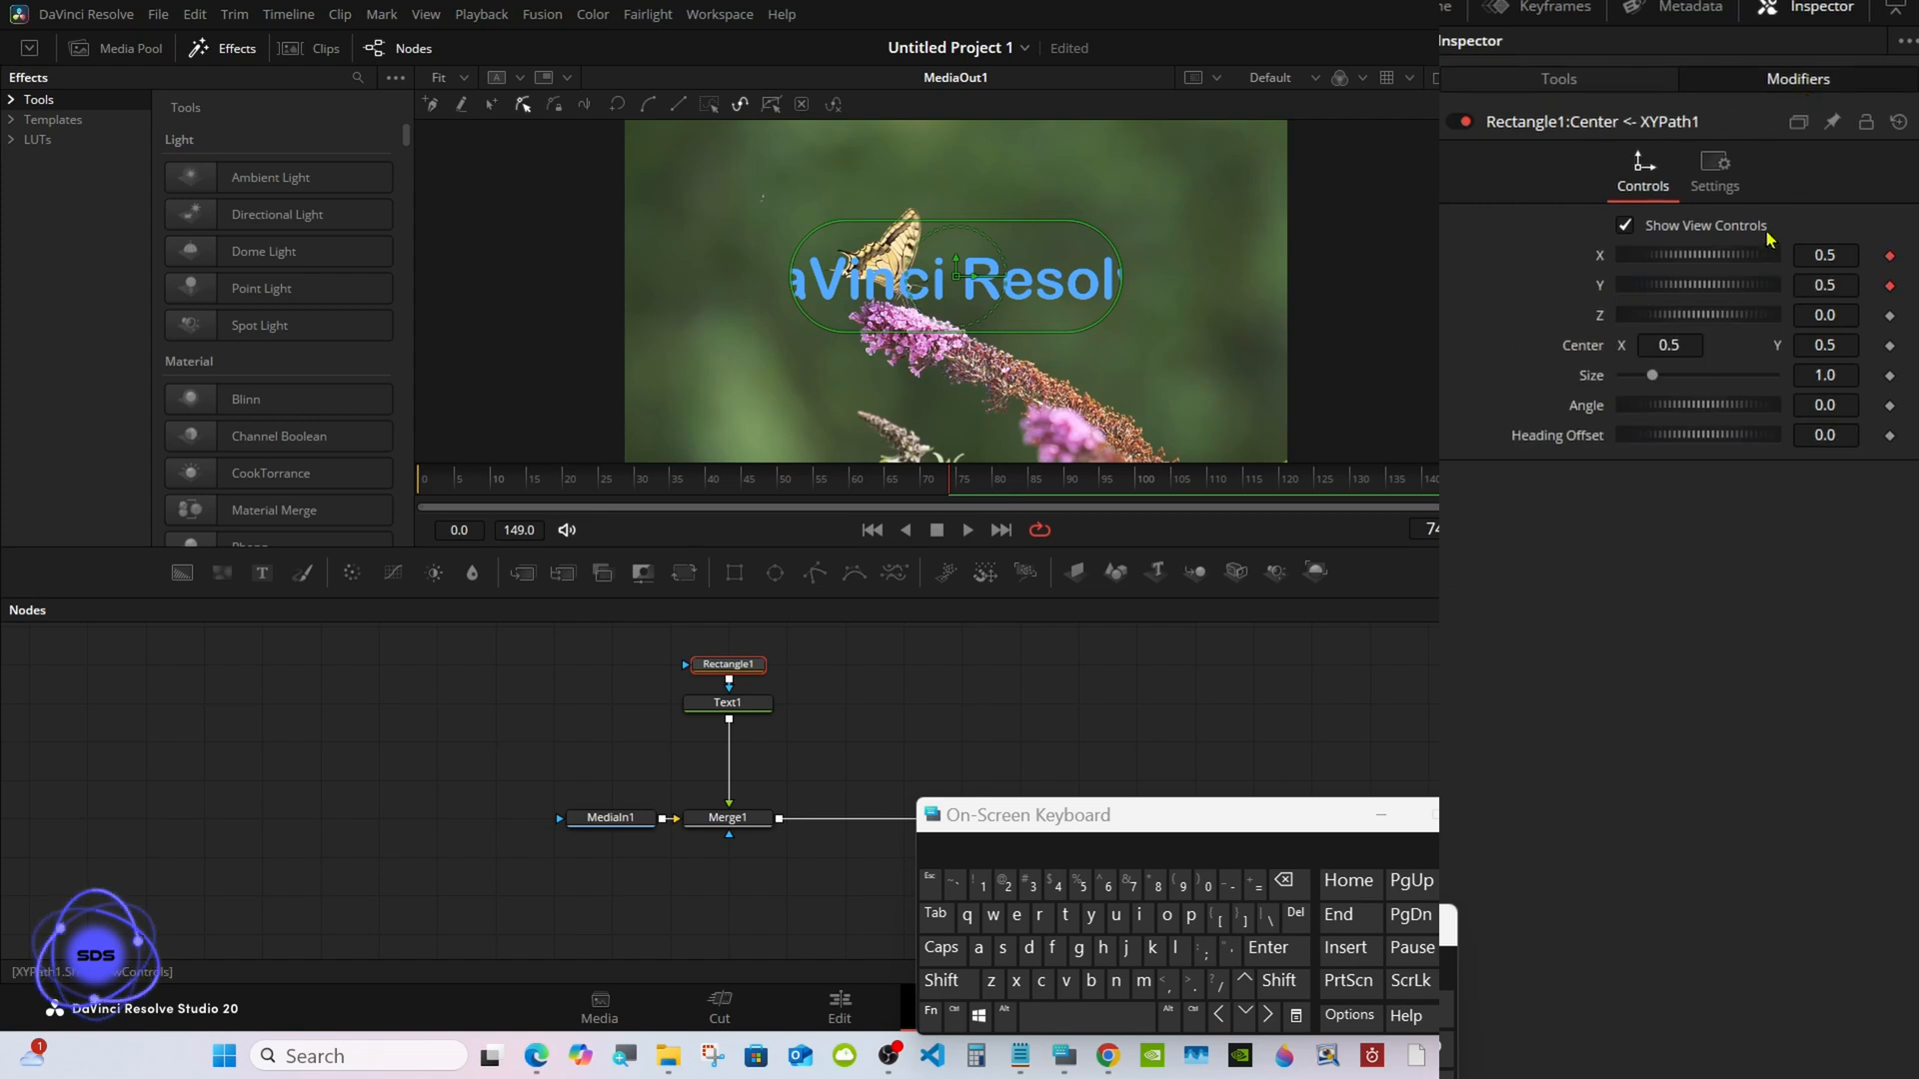
pyautogui.click(1889, 257)
pyautogui.click(1889, 286)
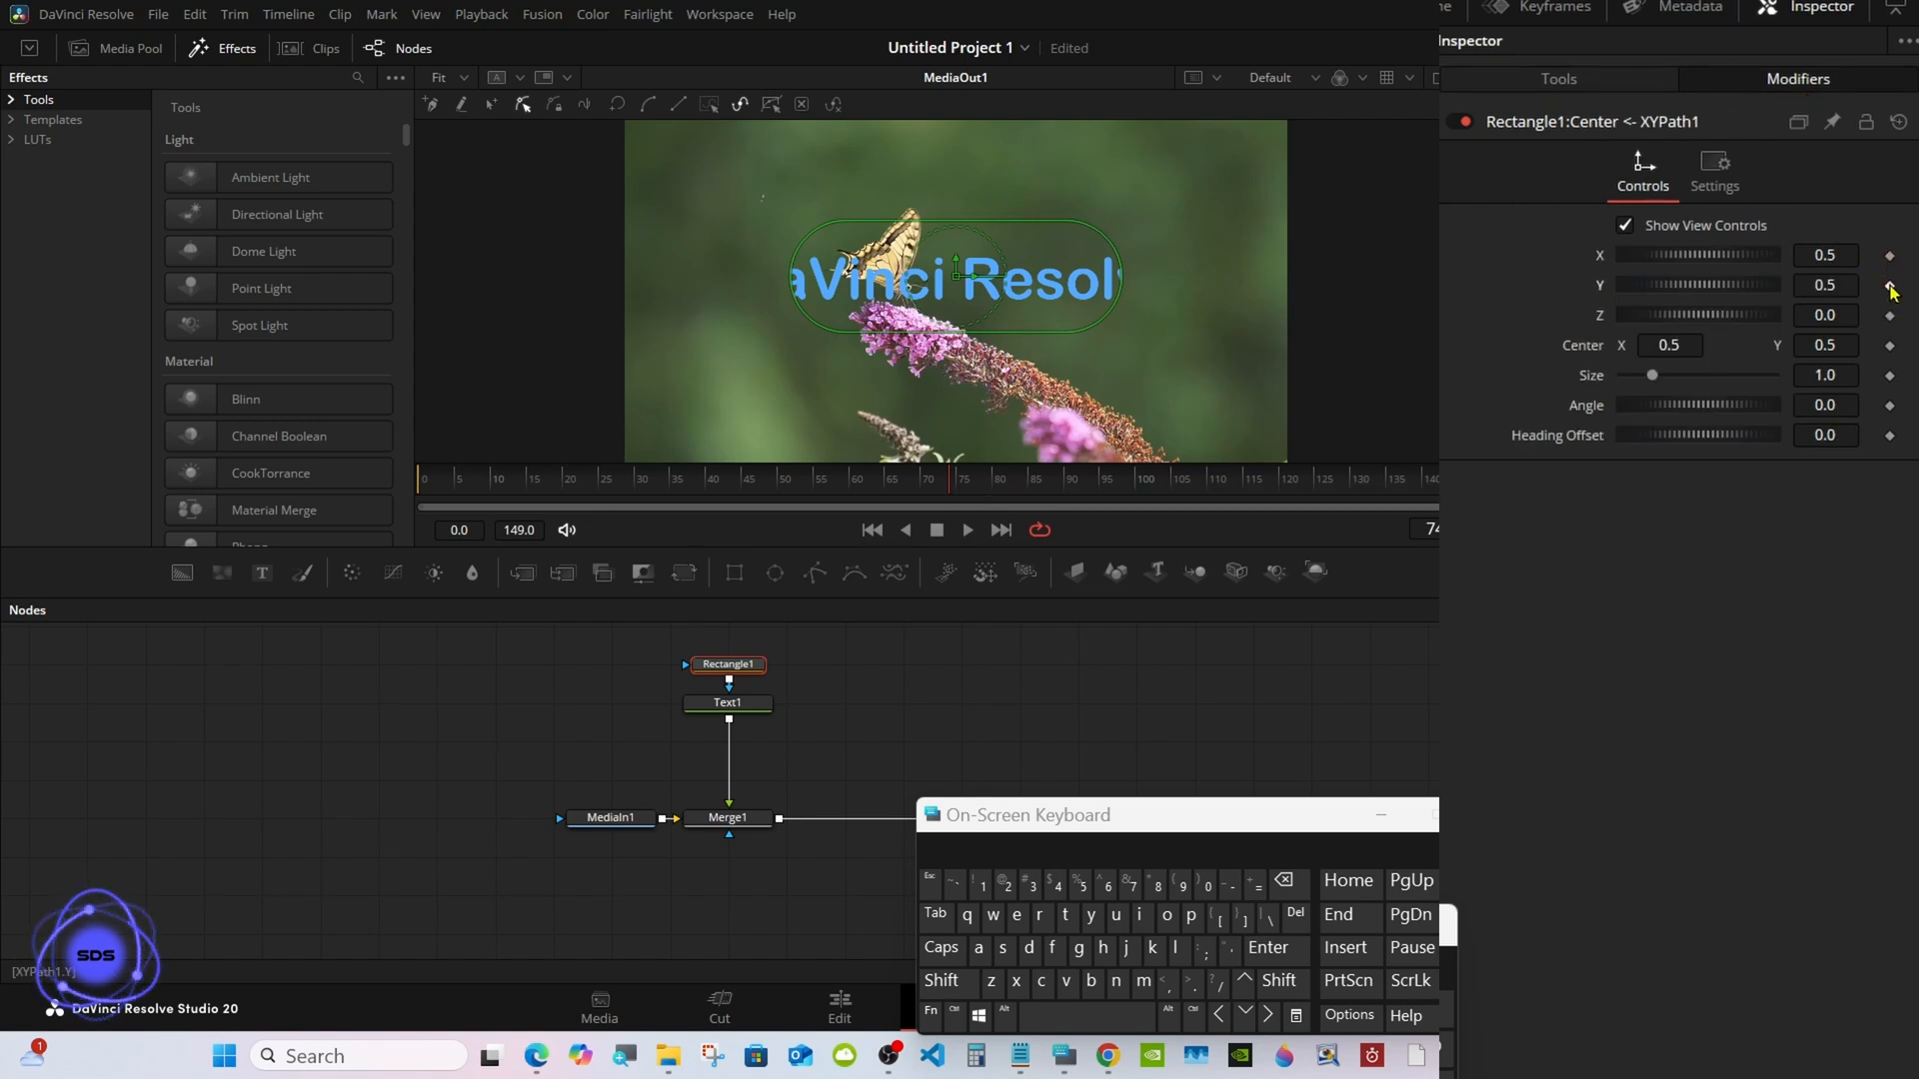
# Modify the X value of the mask's XY Path with Anim Curves.
pyautogui.rightClick(1599, 268)
pyautogui.moveTo(1651, 356)
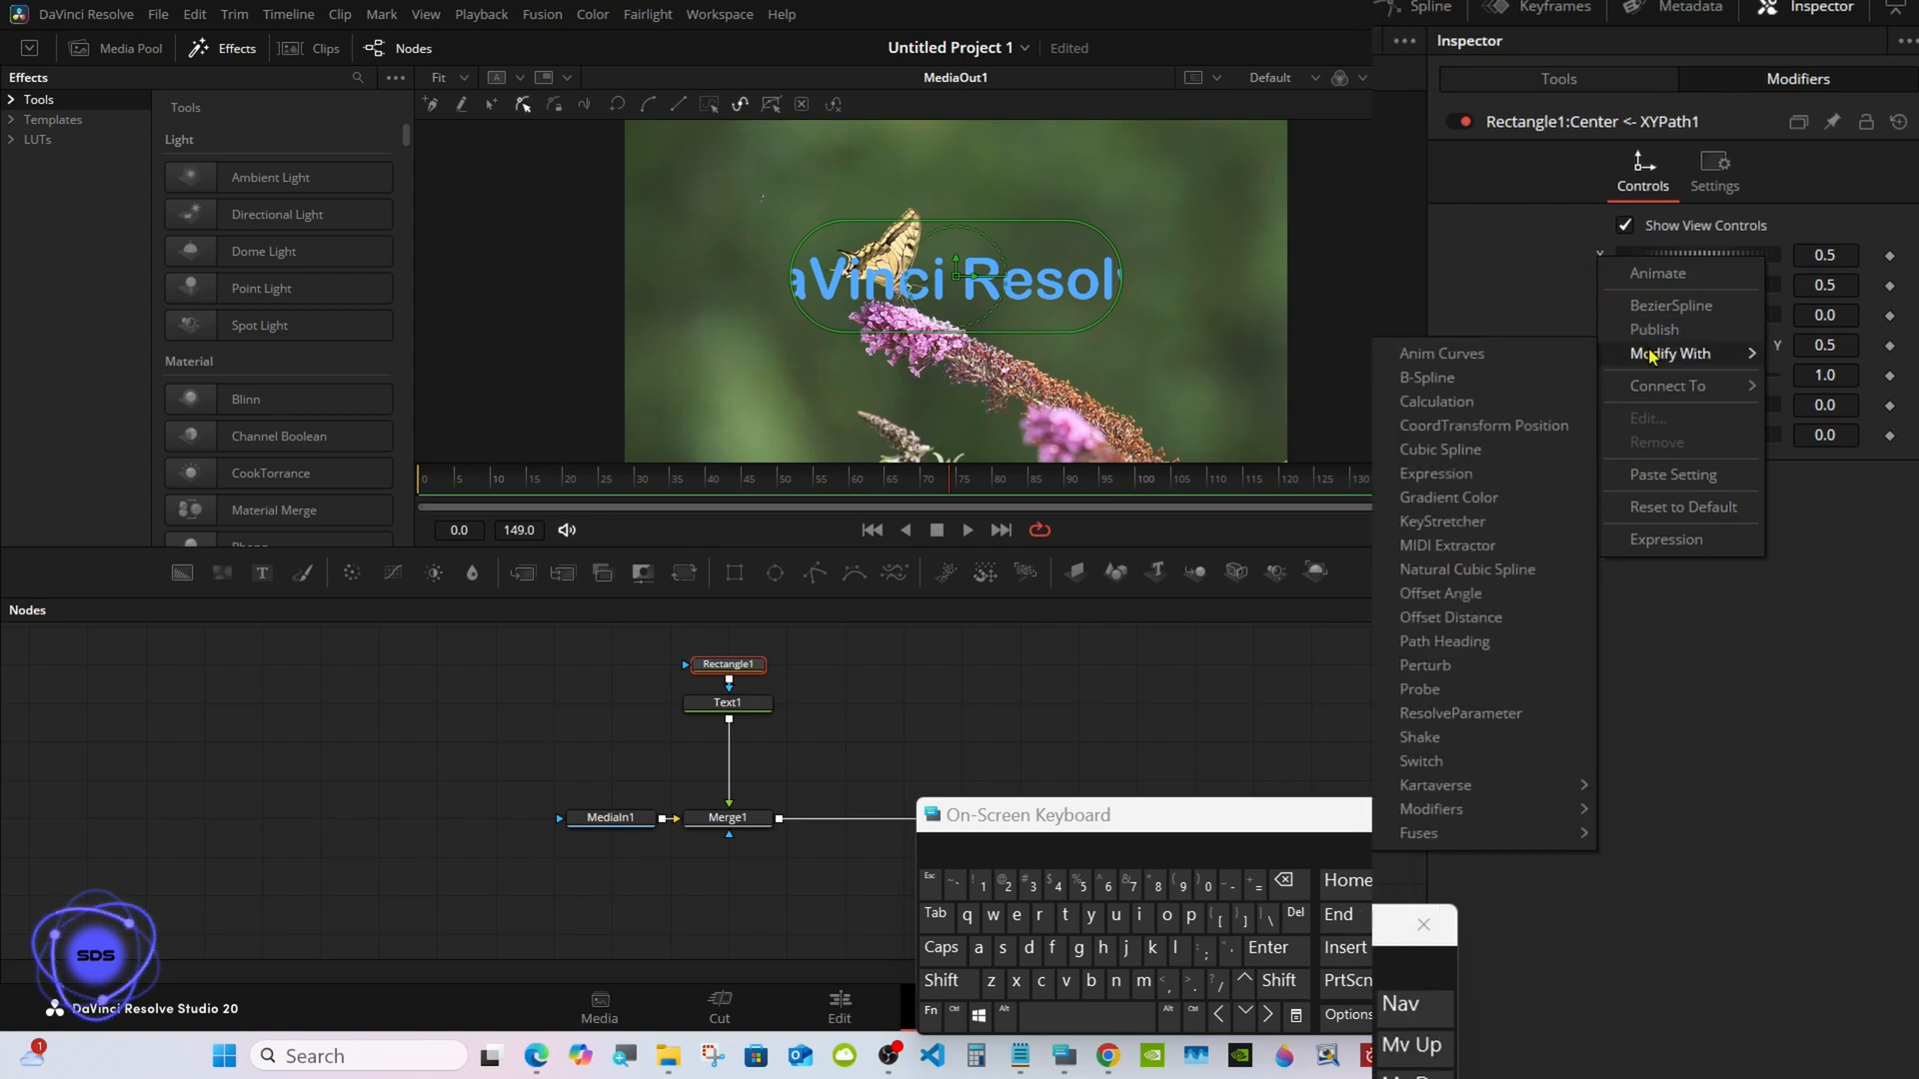
pyautogui.click(1545, 356)
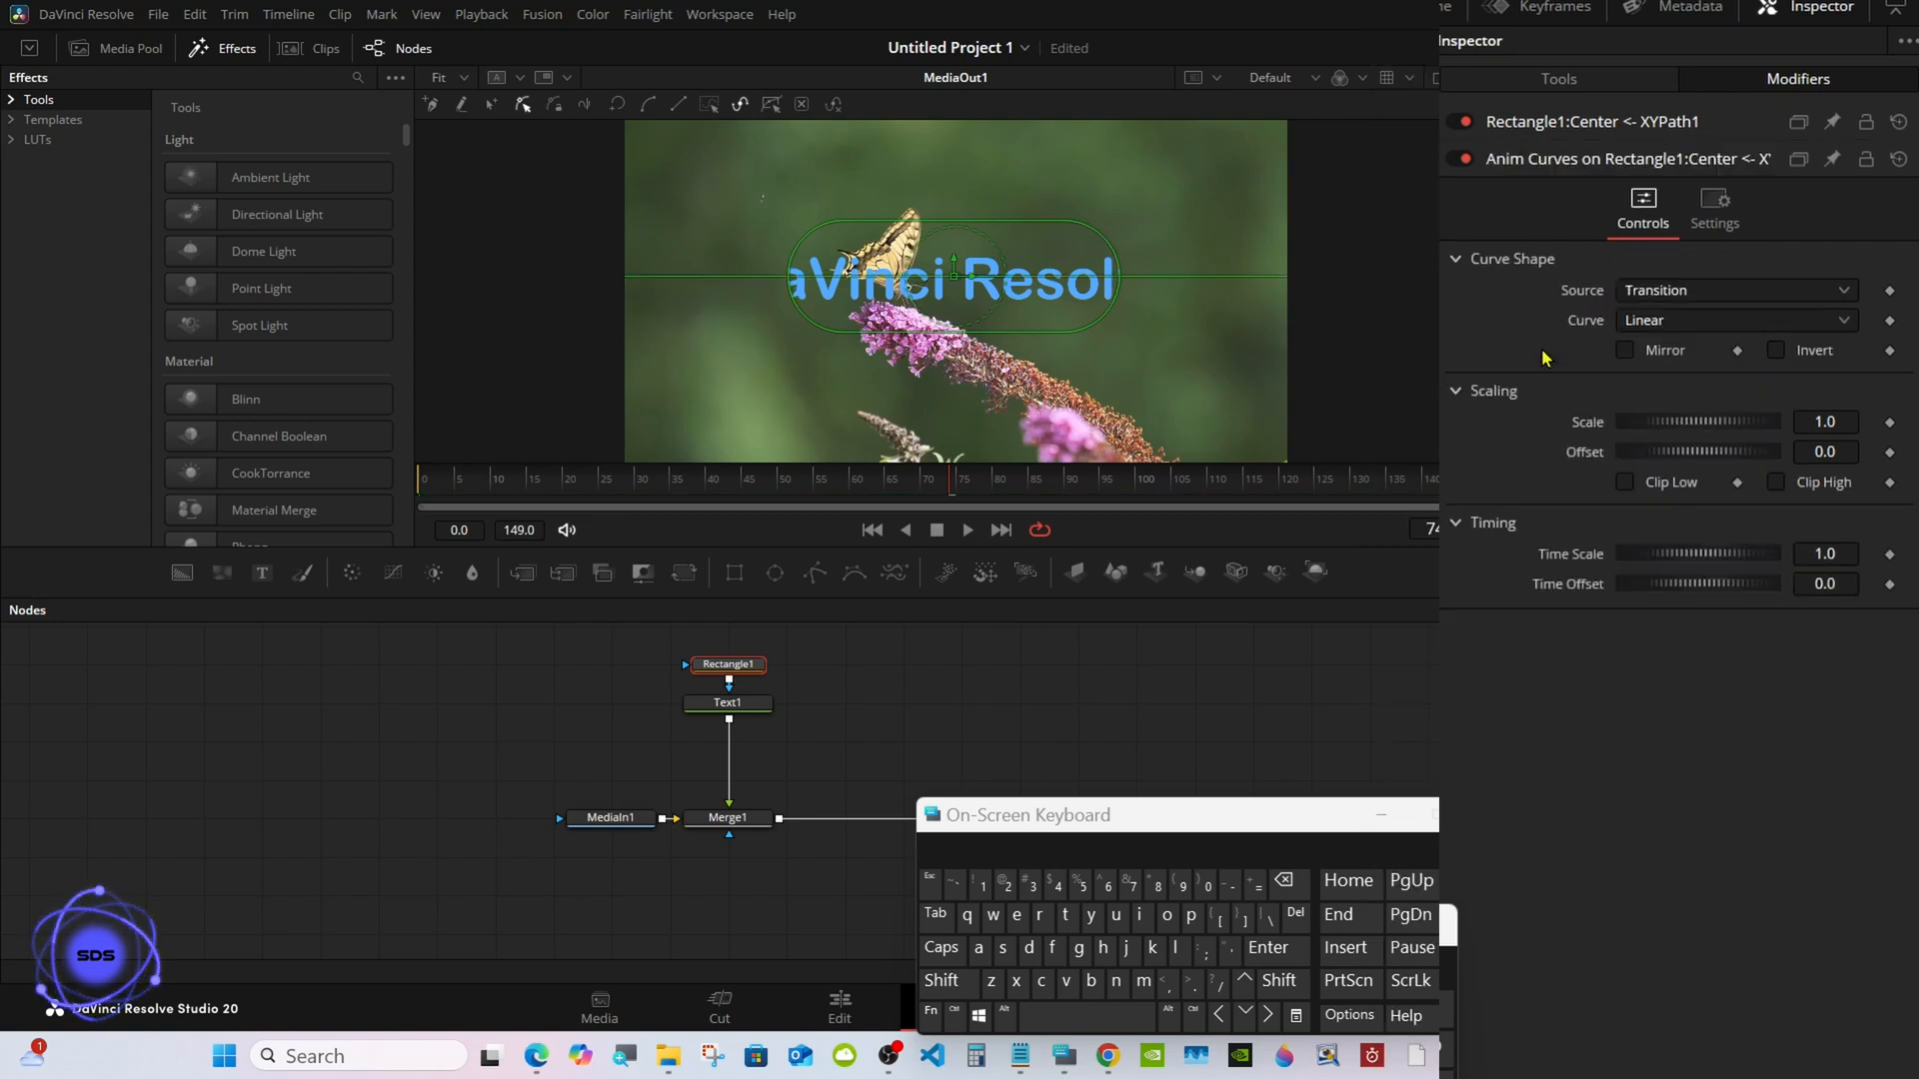
# Set the Anim Curves offset to -0.261 and scale to 1.522 so the mask starts off-frame left and ends off-frame right.
pyautogui.click(596, 491)
pyautogui.moveTo(596, 494); pyautogui.dragTo(418, 486)
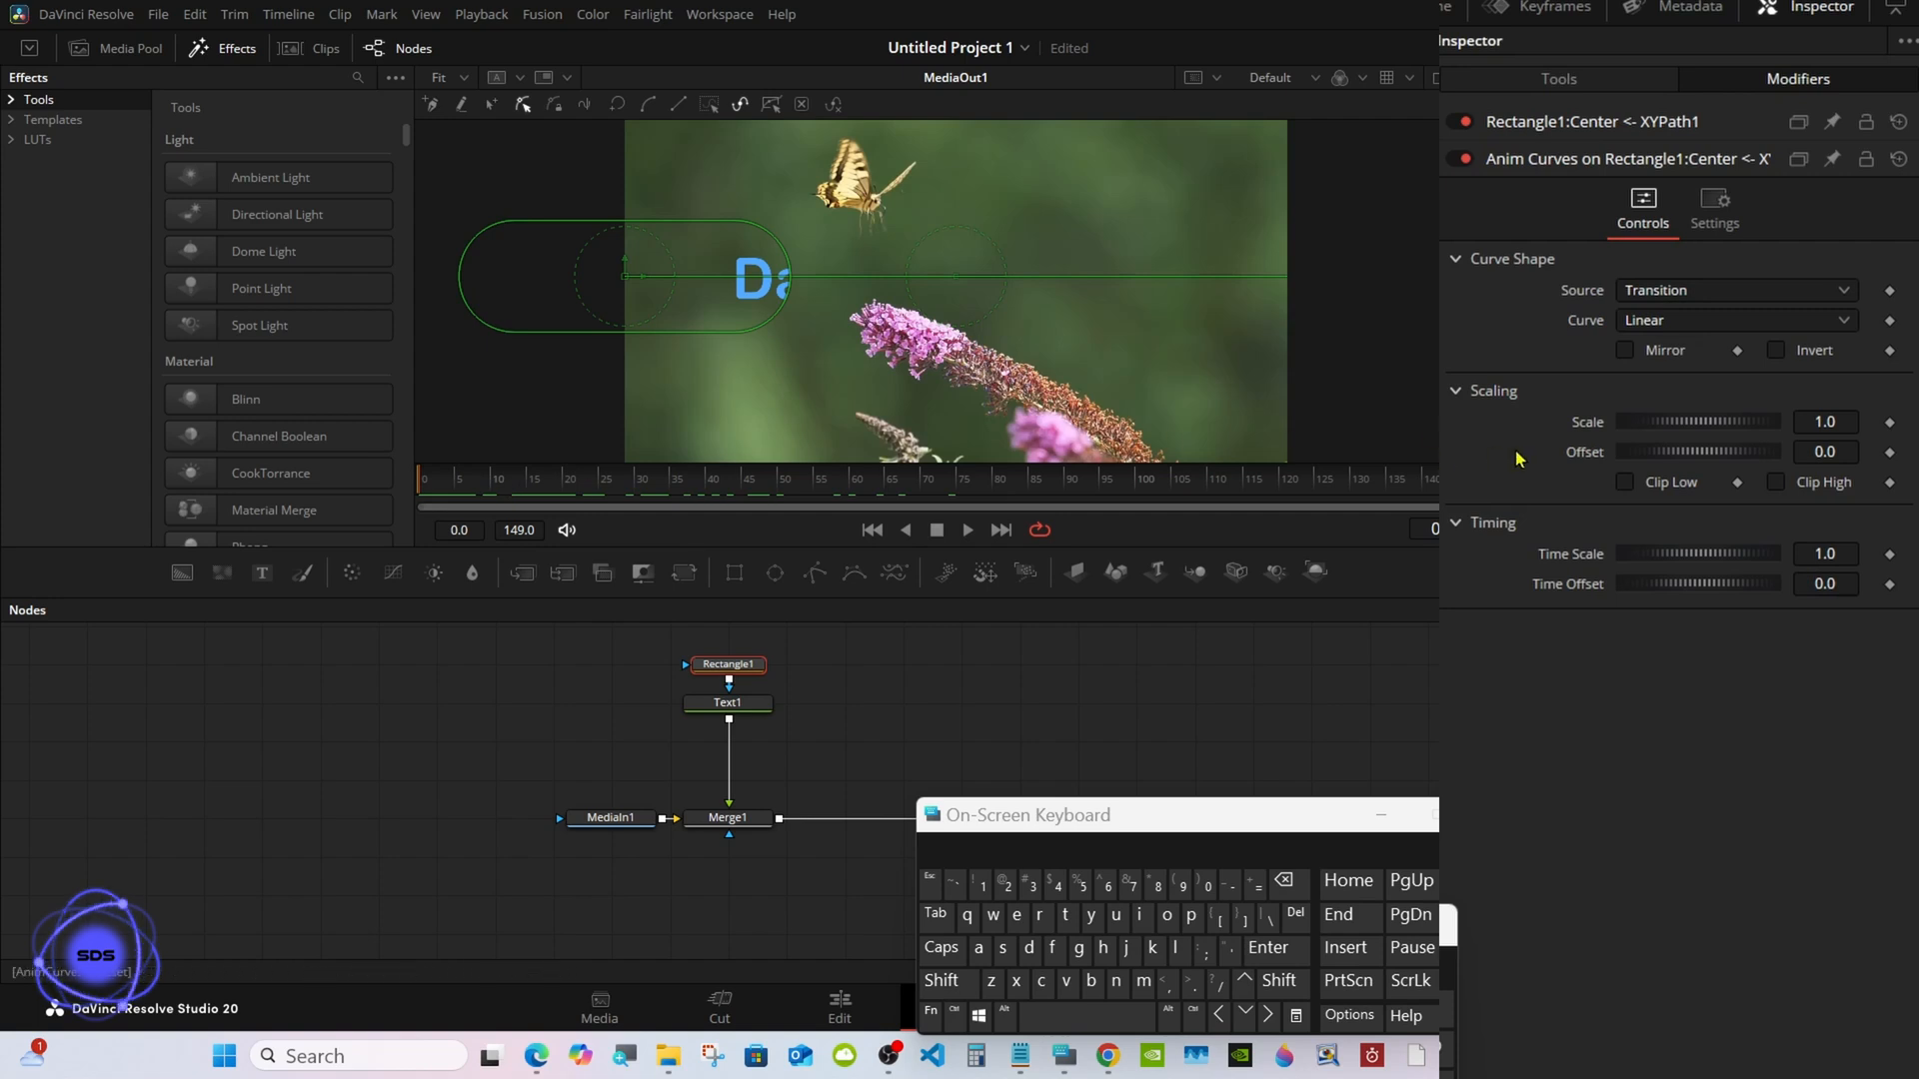
pyautogui.moveTo(1717, 465); pyautogui.dragTo(1821, 452)
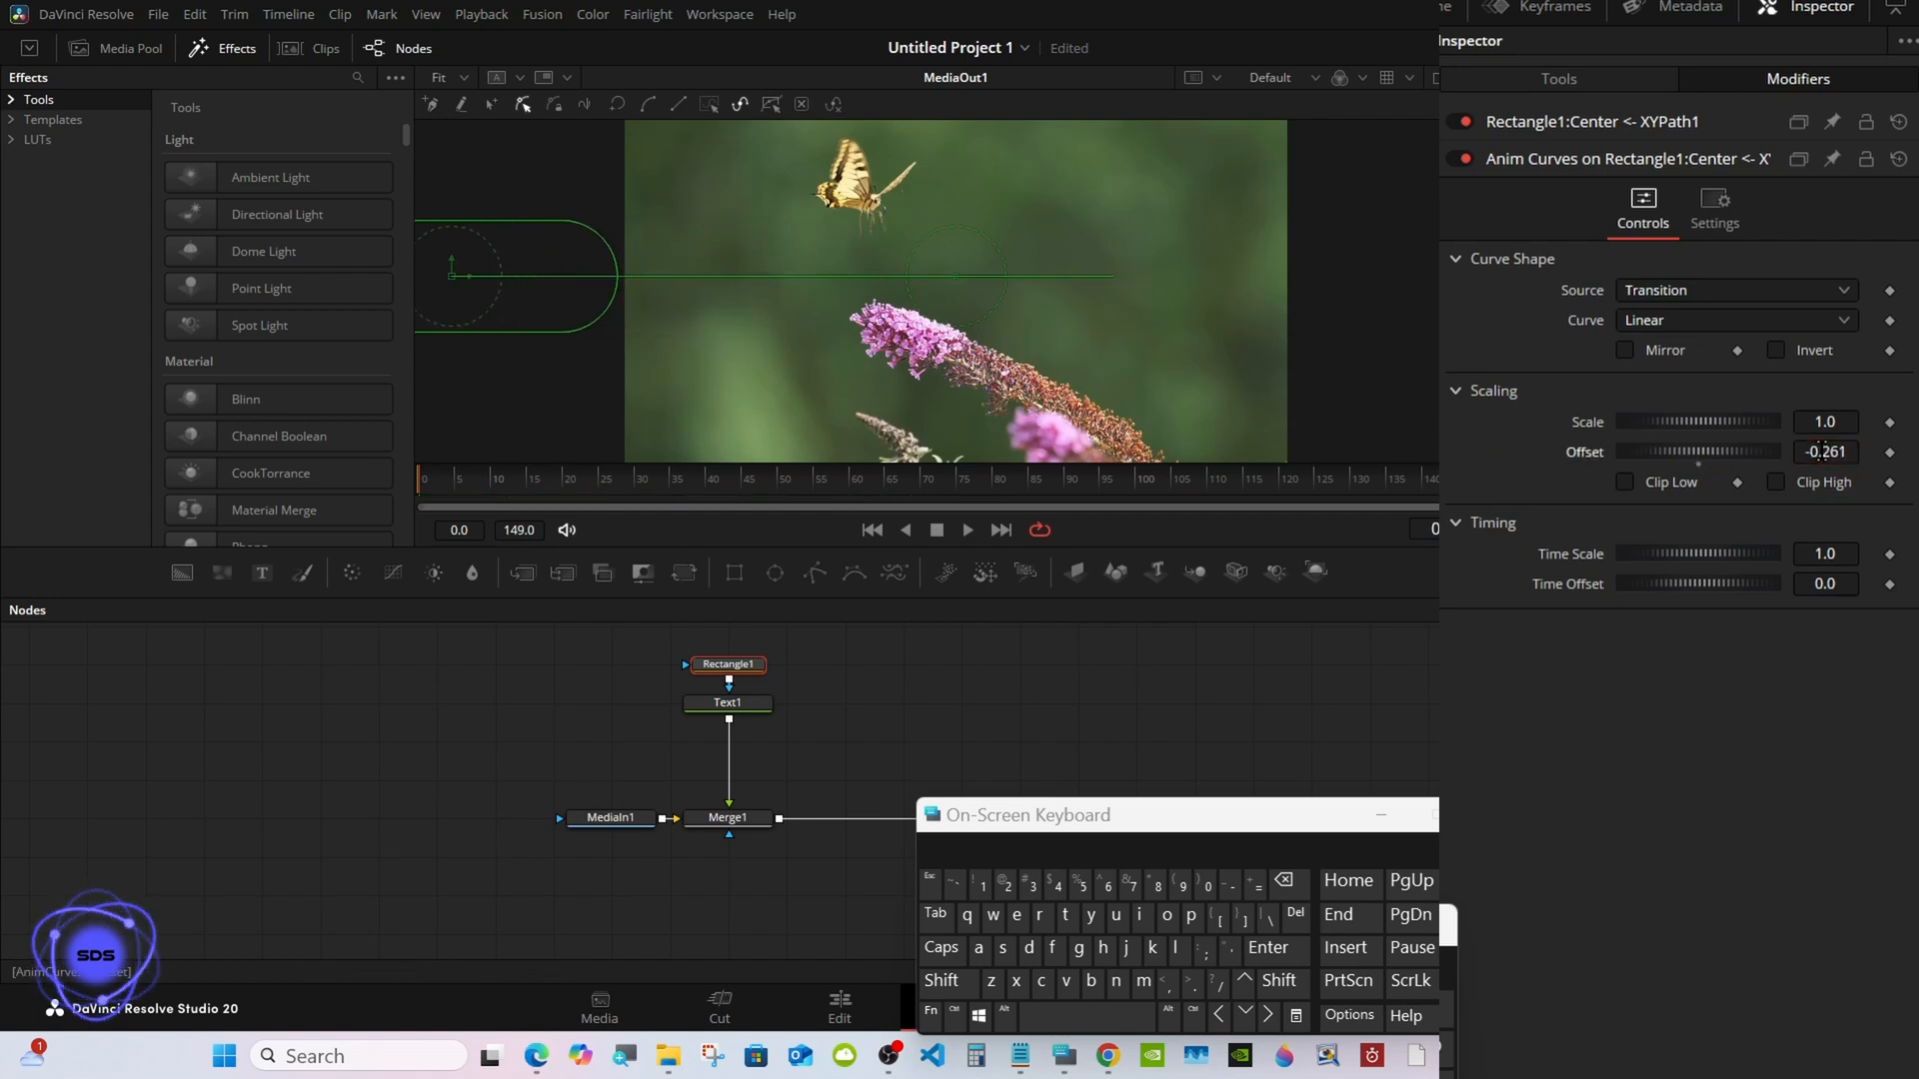
pyautogui.moveTo(1287, 489); pyautogui.dragTo(1469, 533)
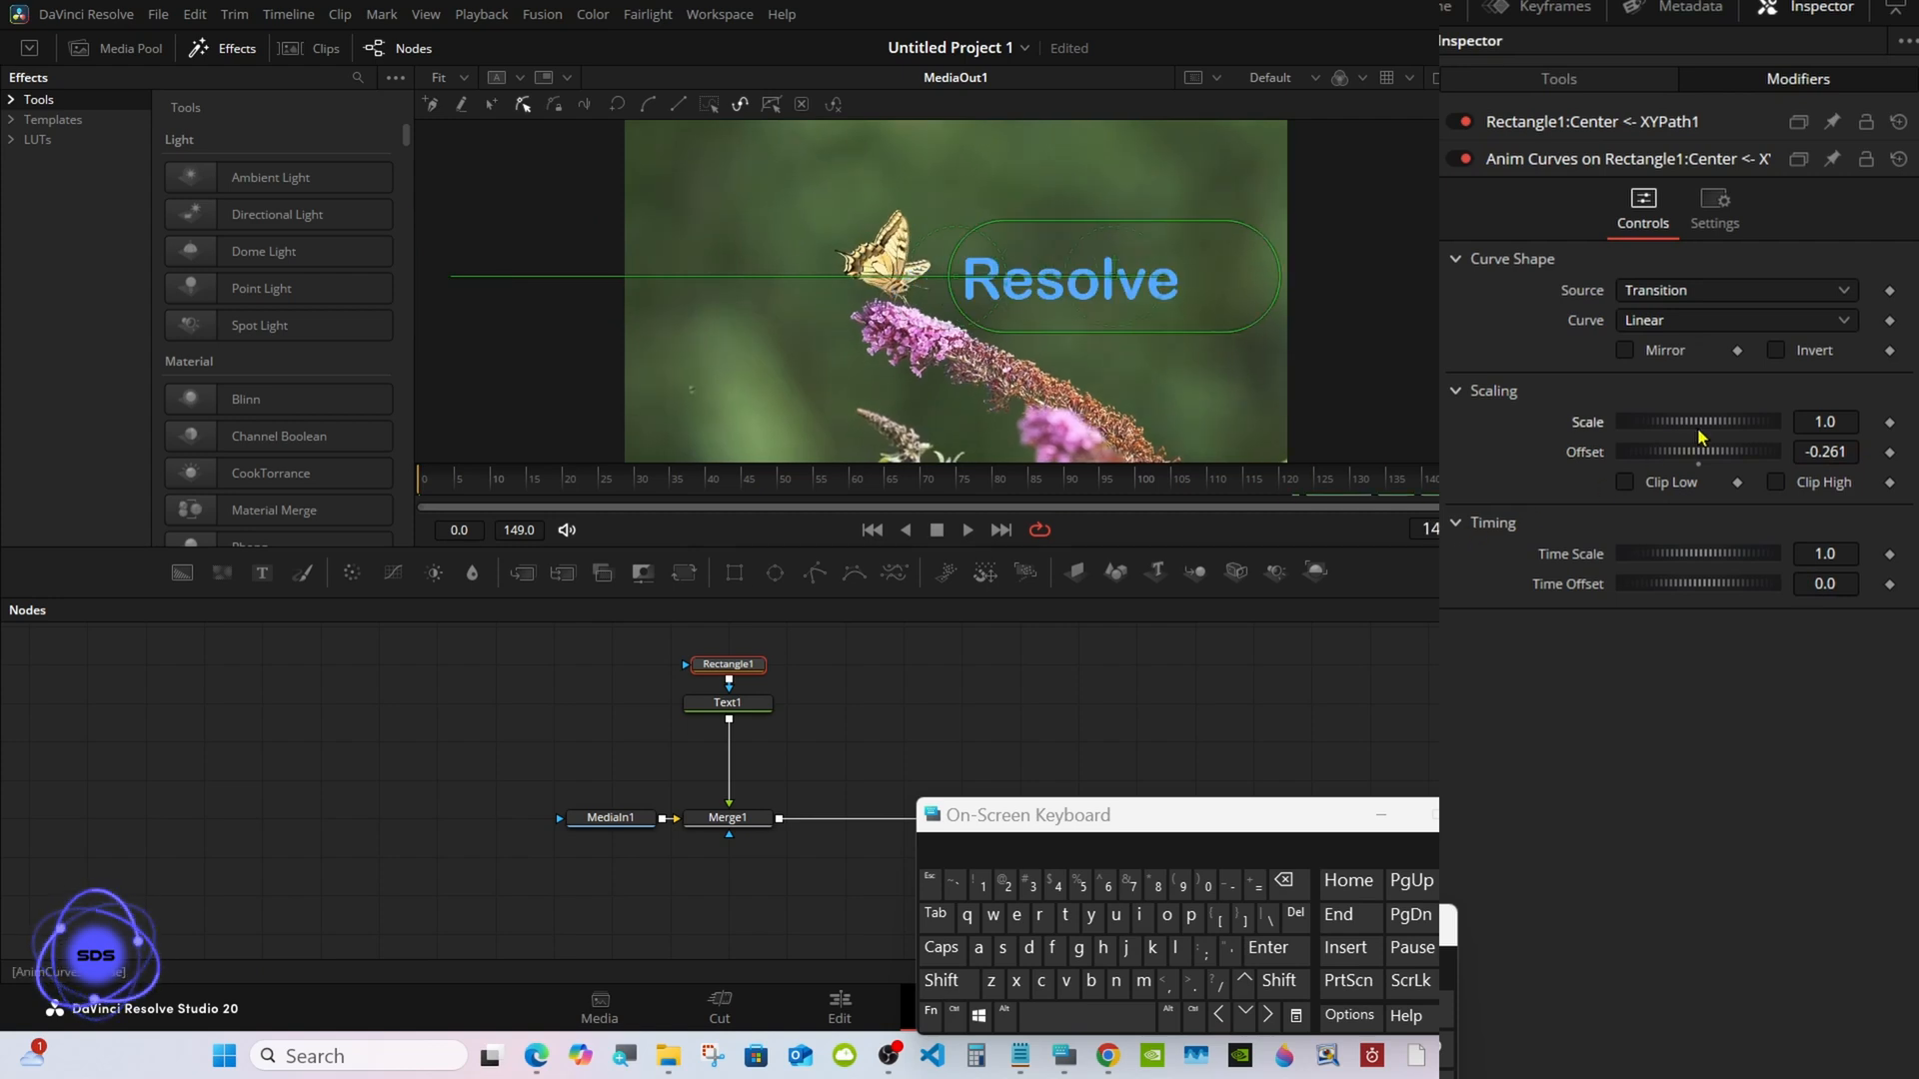
pyautogui.moveTo(1689, 423); pyautogui.dragTo(1732, 424)
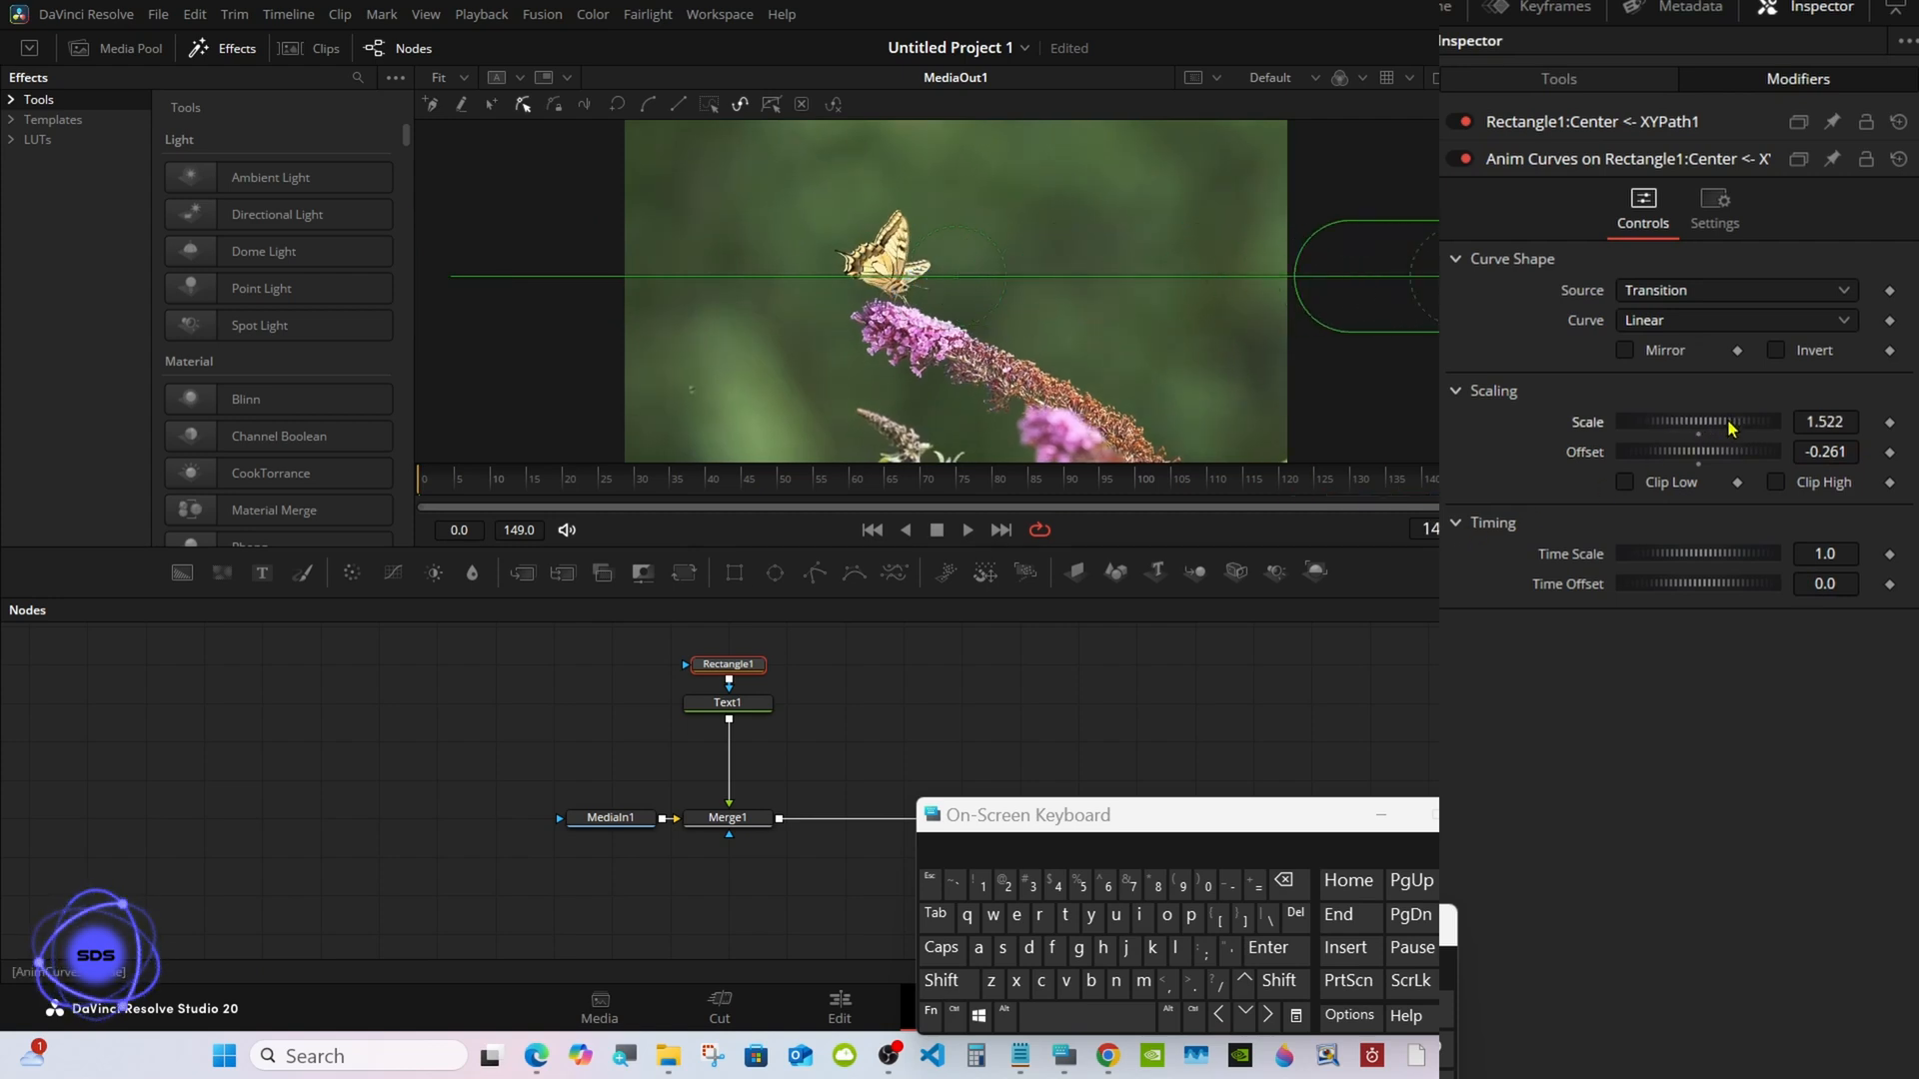
pyautogui.moveTo(1016, 487); pyautogui.dragTo(906, 497)
# Set the width of the rectangle mask to 0.45.
pyautogui.click(1559, 80)
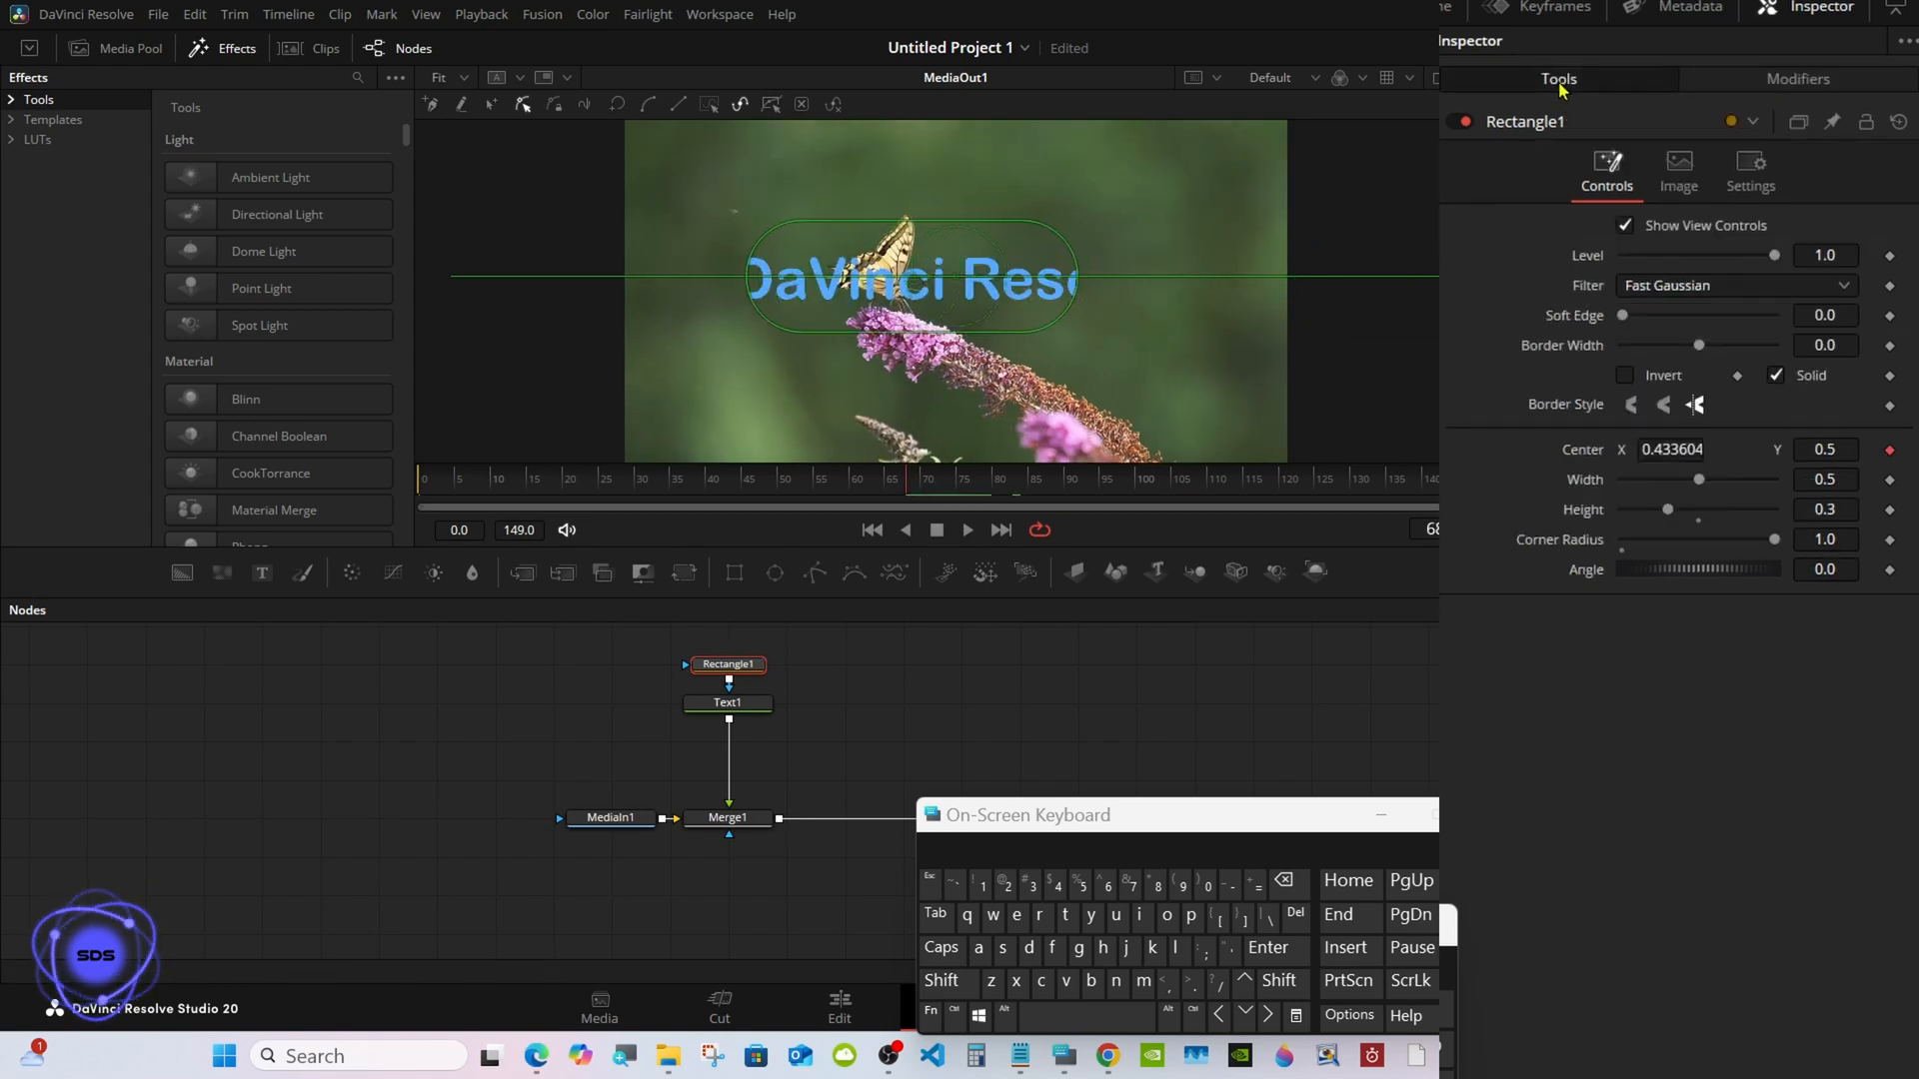
pyautogui.click(1833, 477)
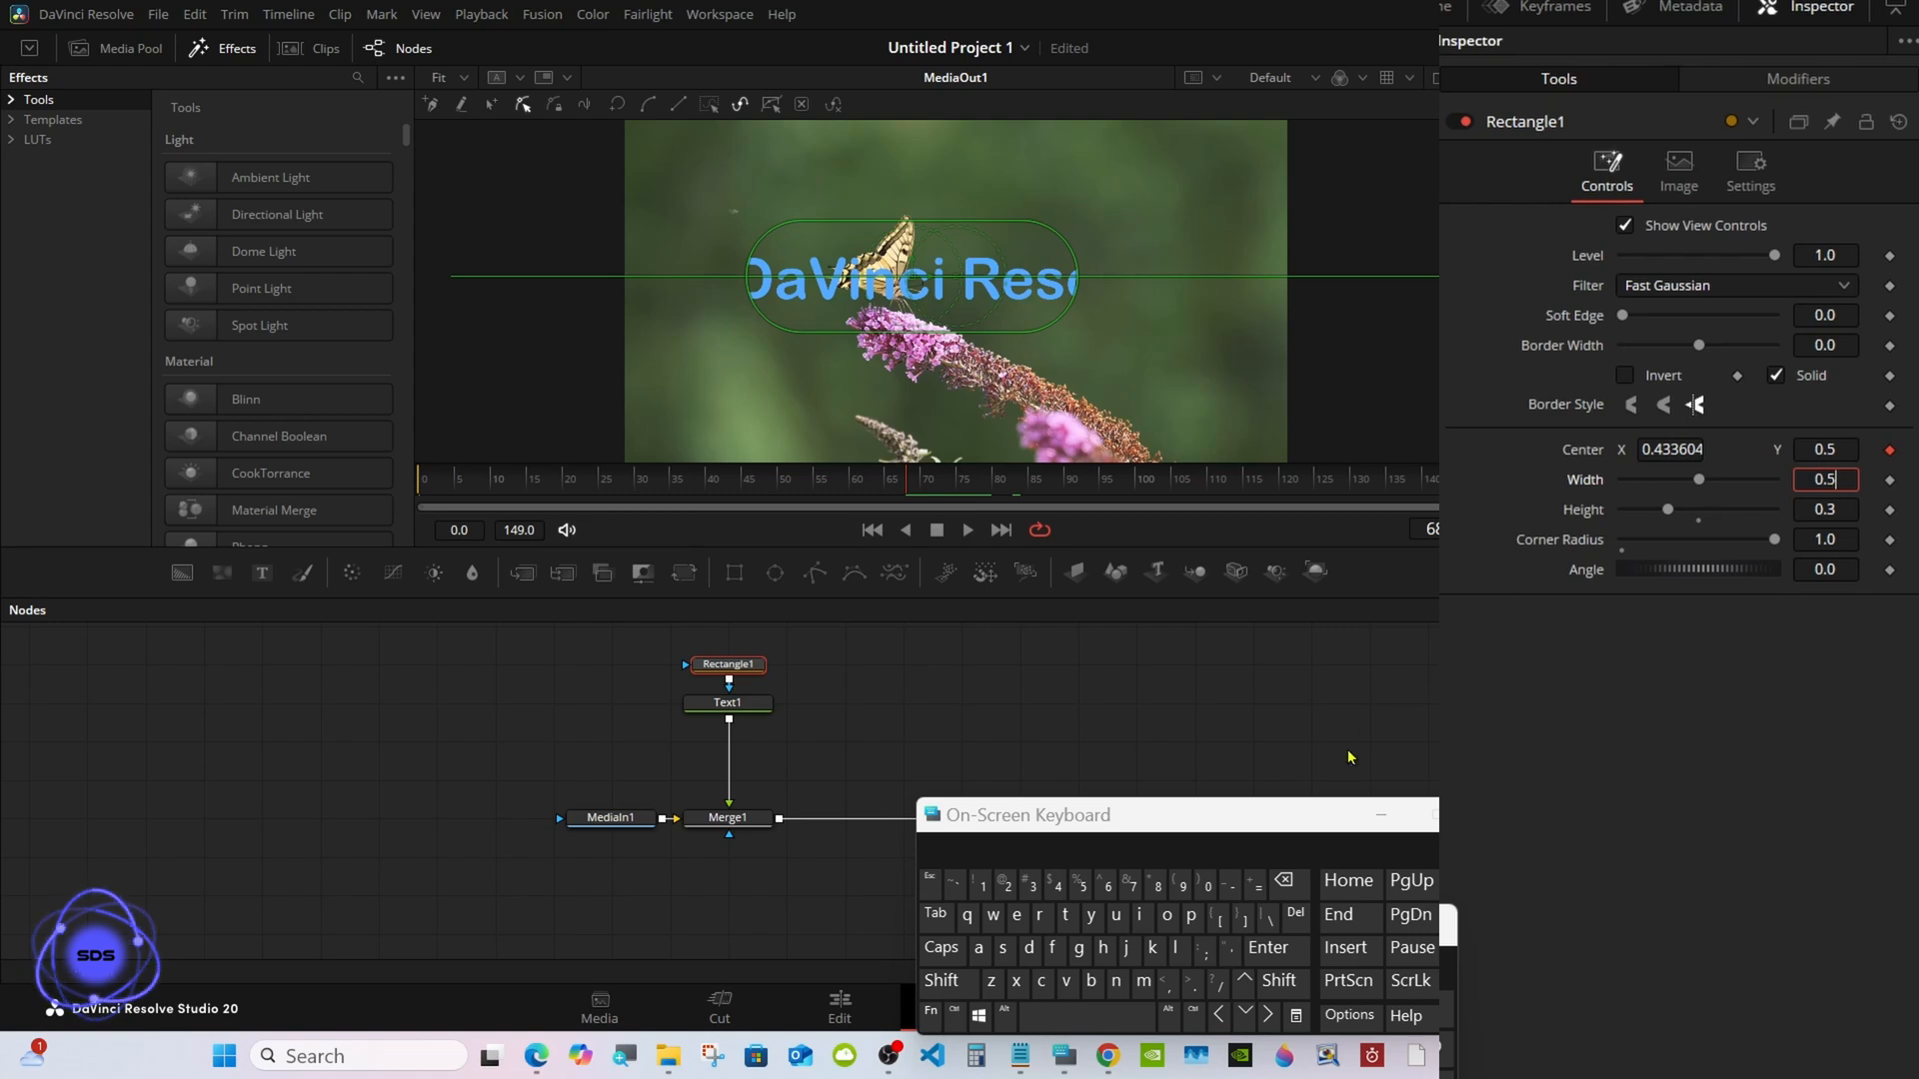
pyautogui.click(1284, 881)
pyautogui.click(1055, 885)
pyautogui.click(1081, 886)
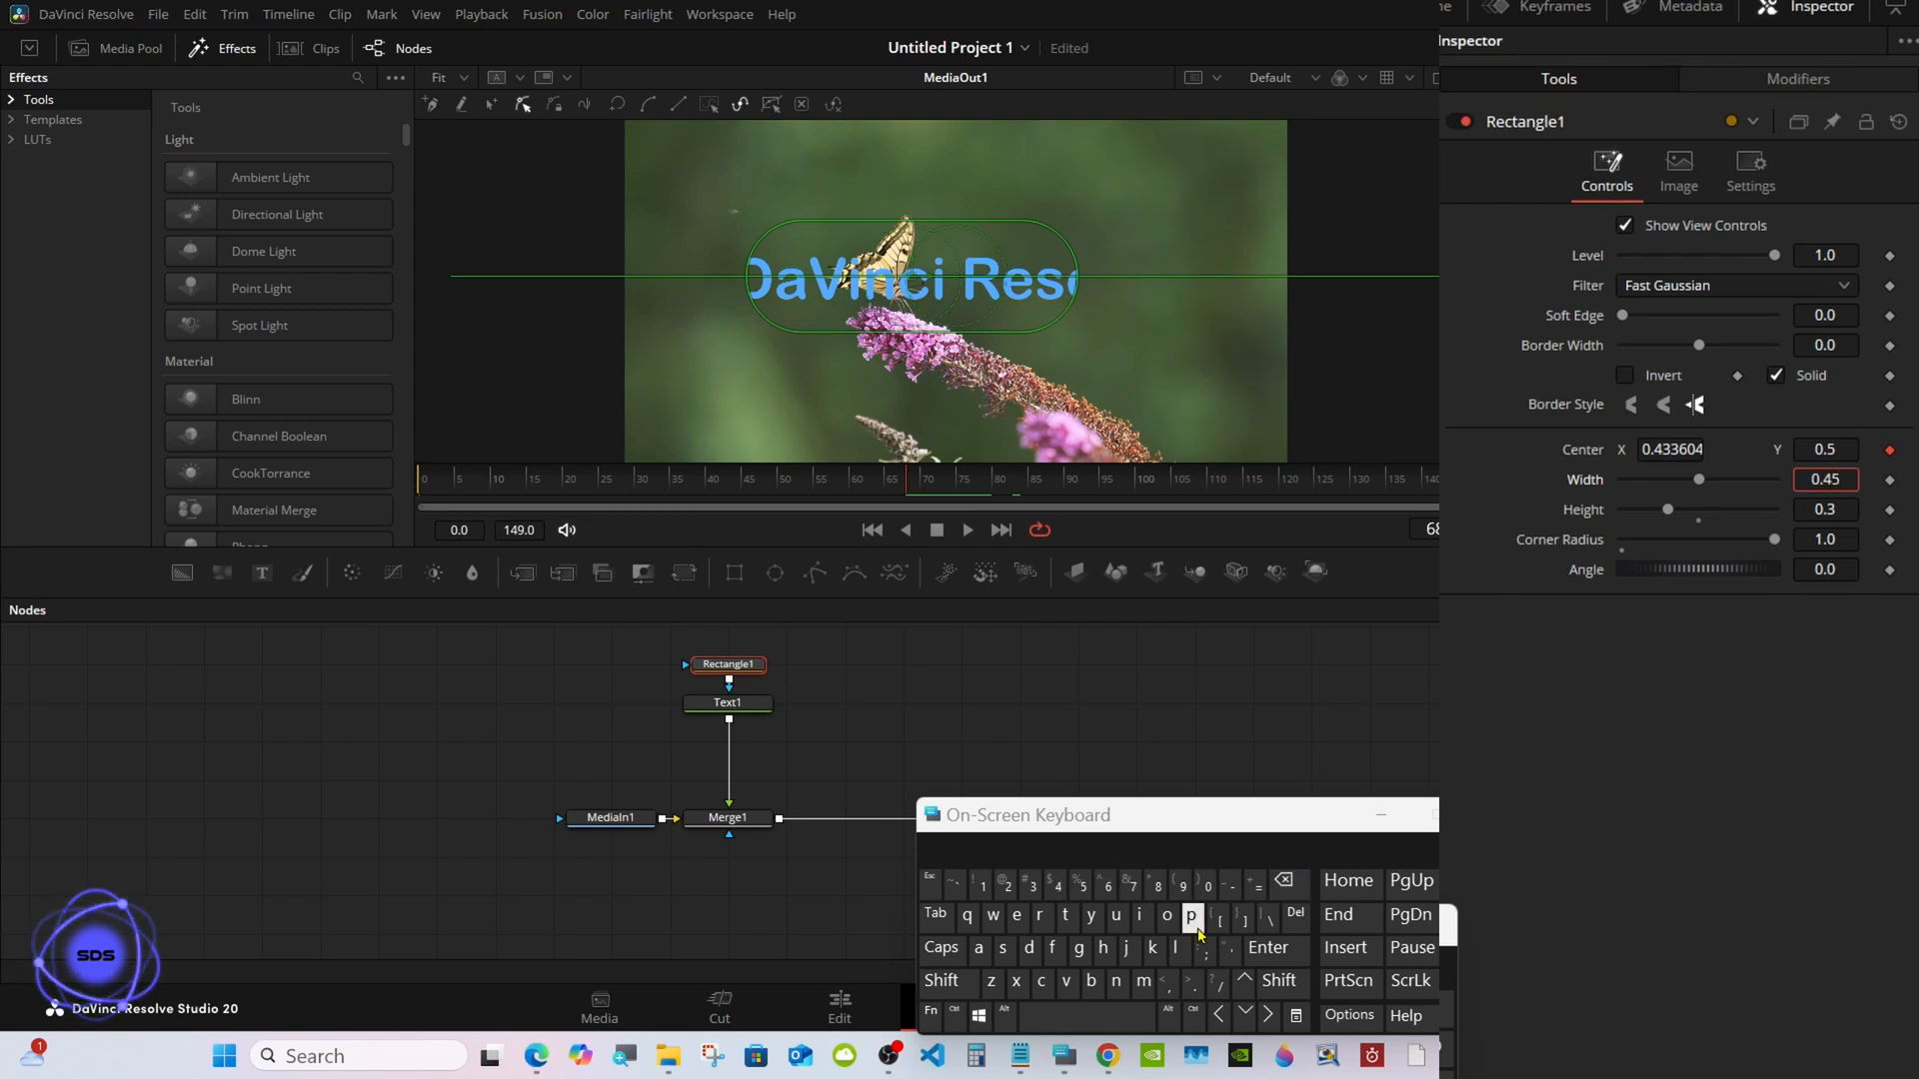
pyautogui.click(1266, 949)
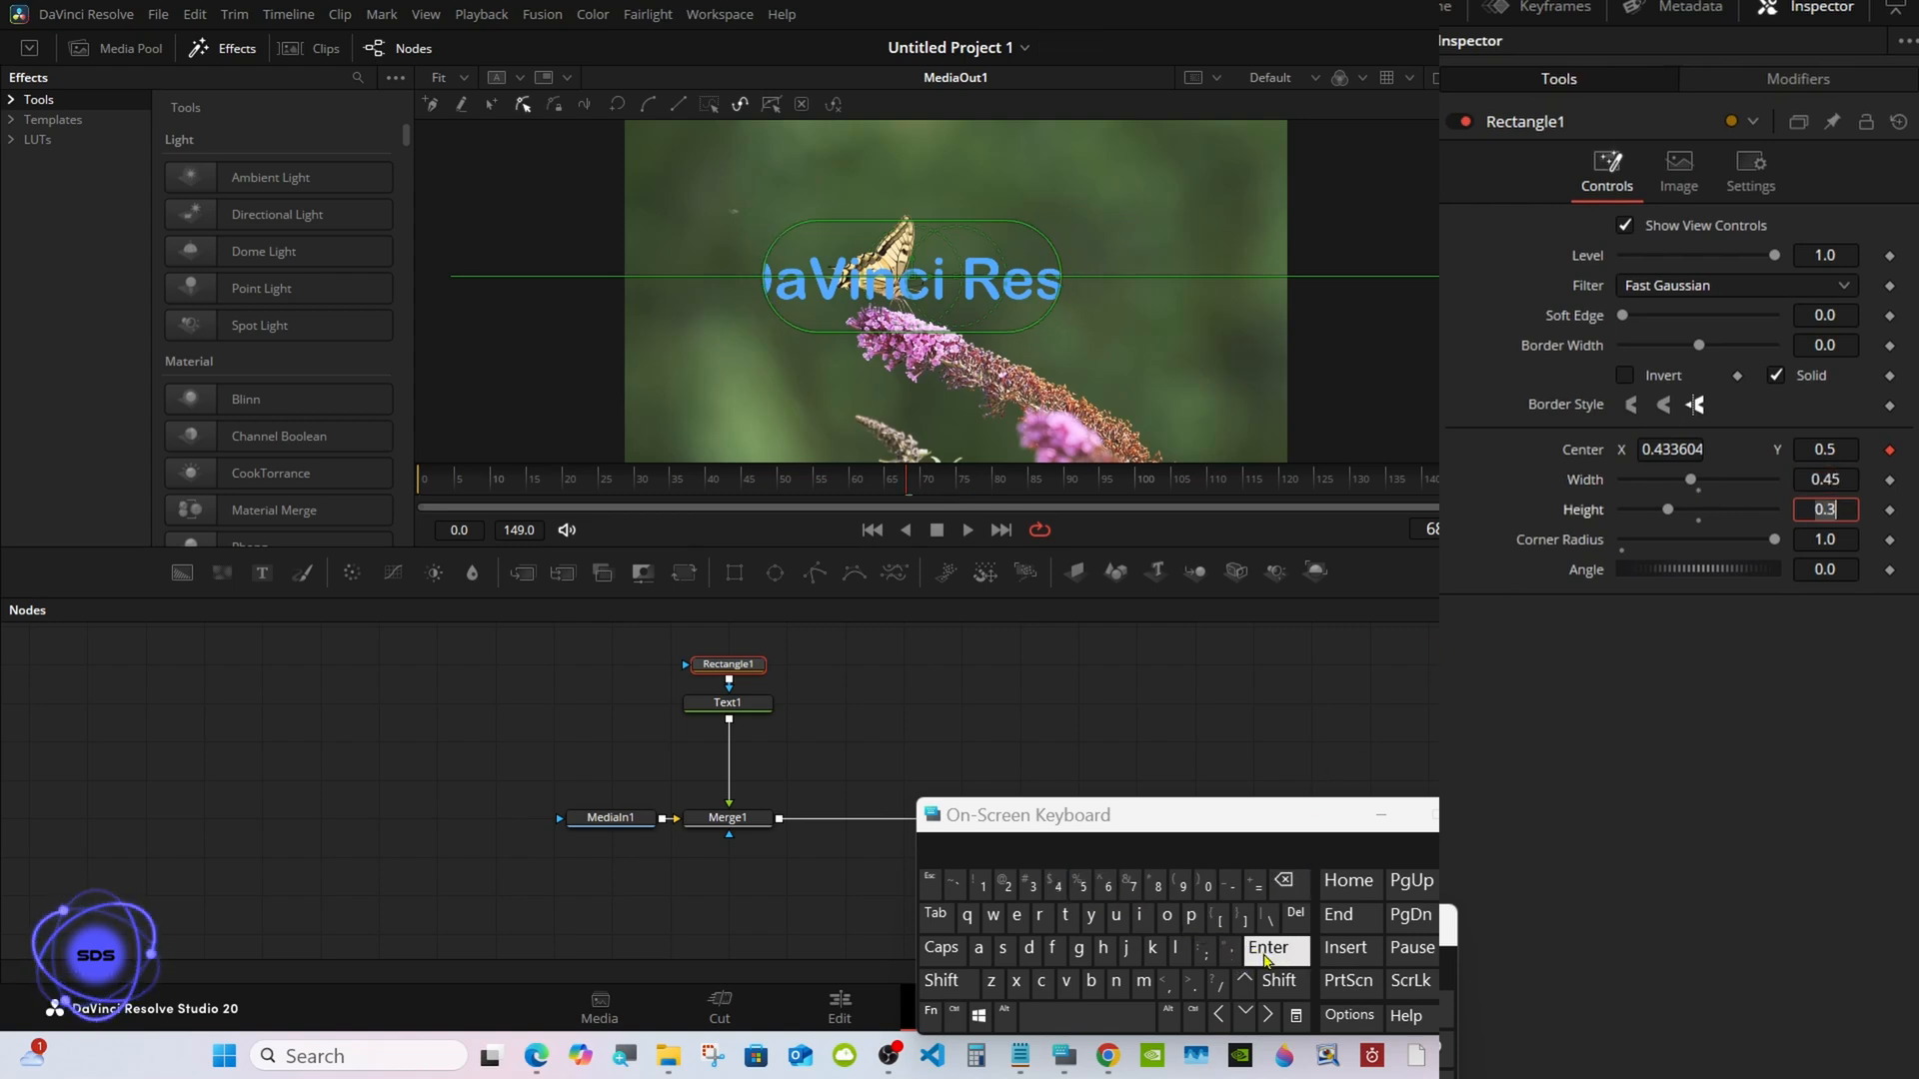
pyautogui.moveTo(1129, 816); pyautogui.dragTo(1417, 753)
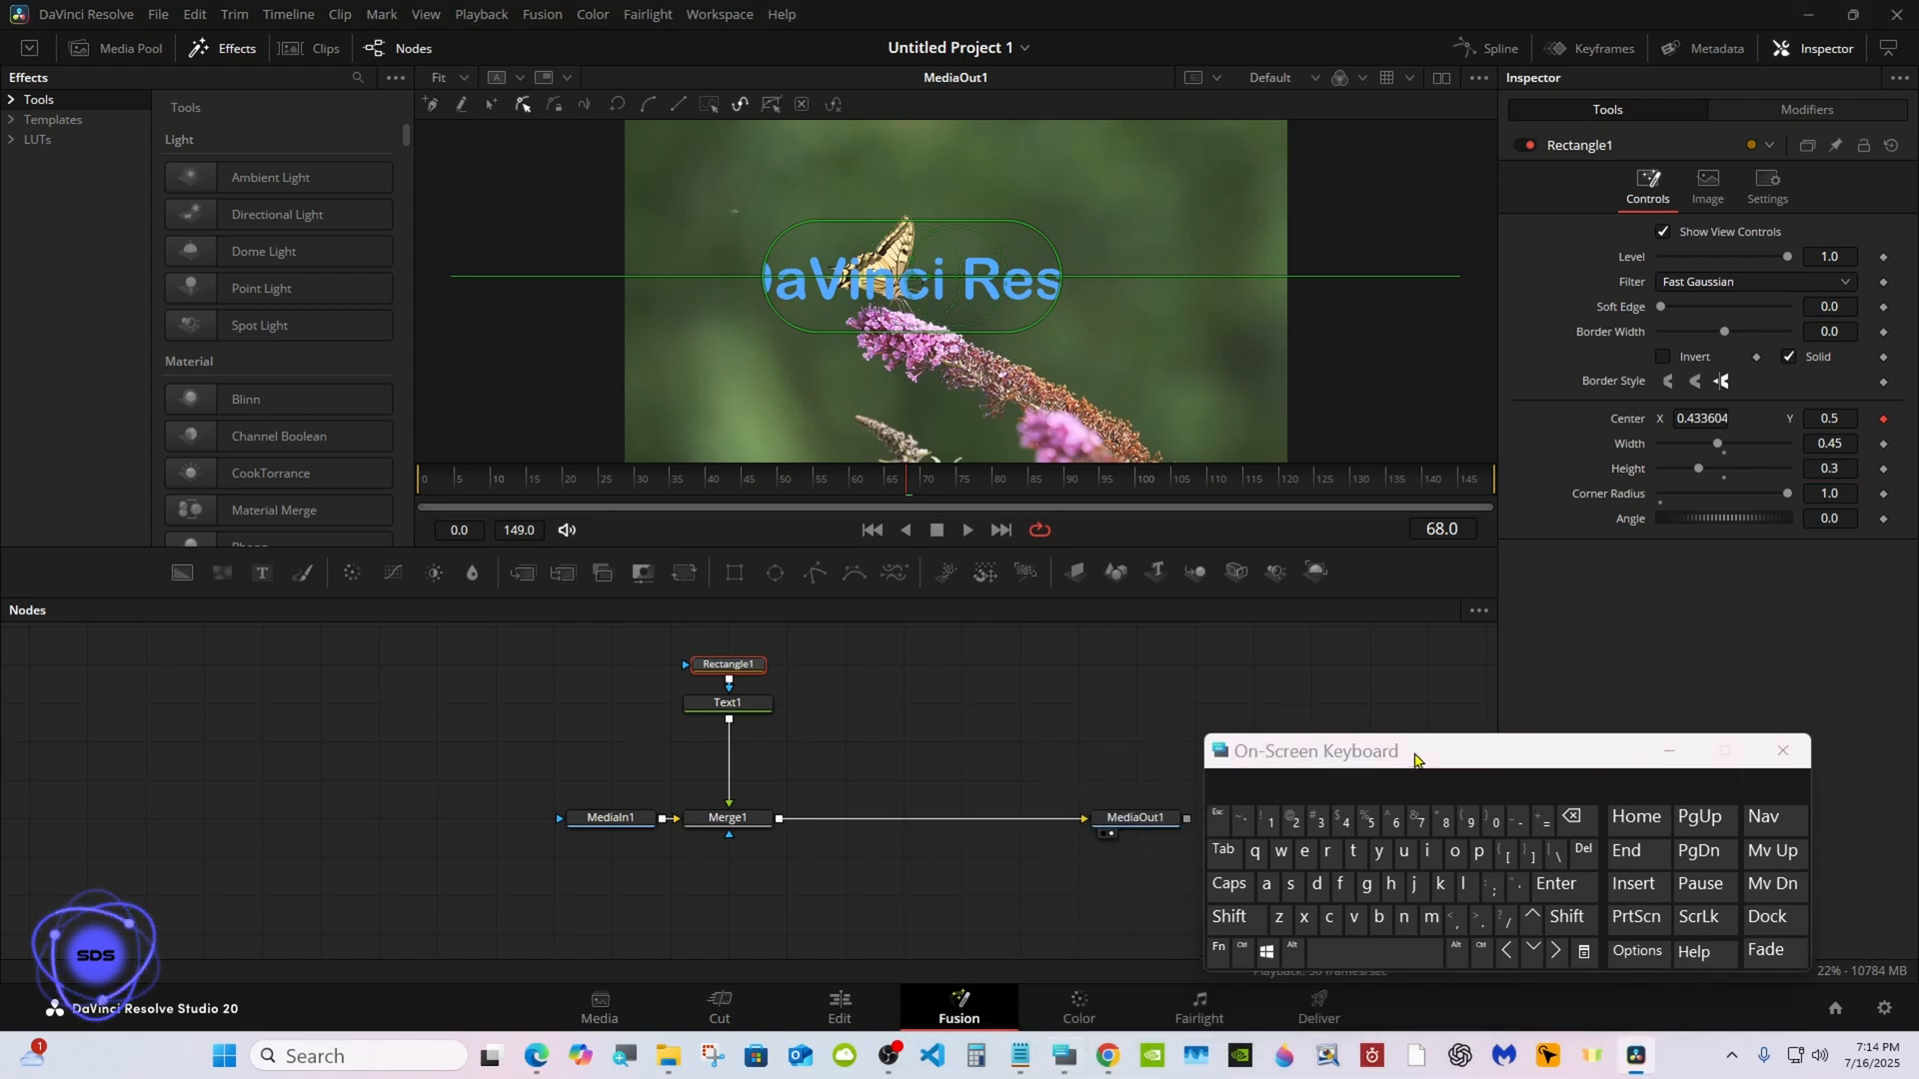
# Copy the Rectangle1 and Text1 nodes together and paste them as linked instances beside the originals.
pyautogui.moveTo(641, 628); pyautogui.dragTo(748, 721)
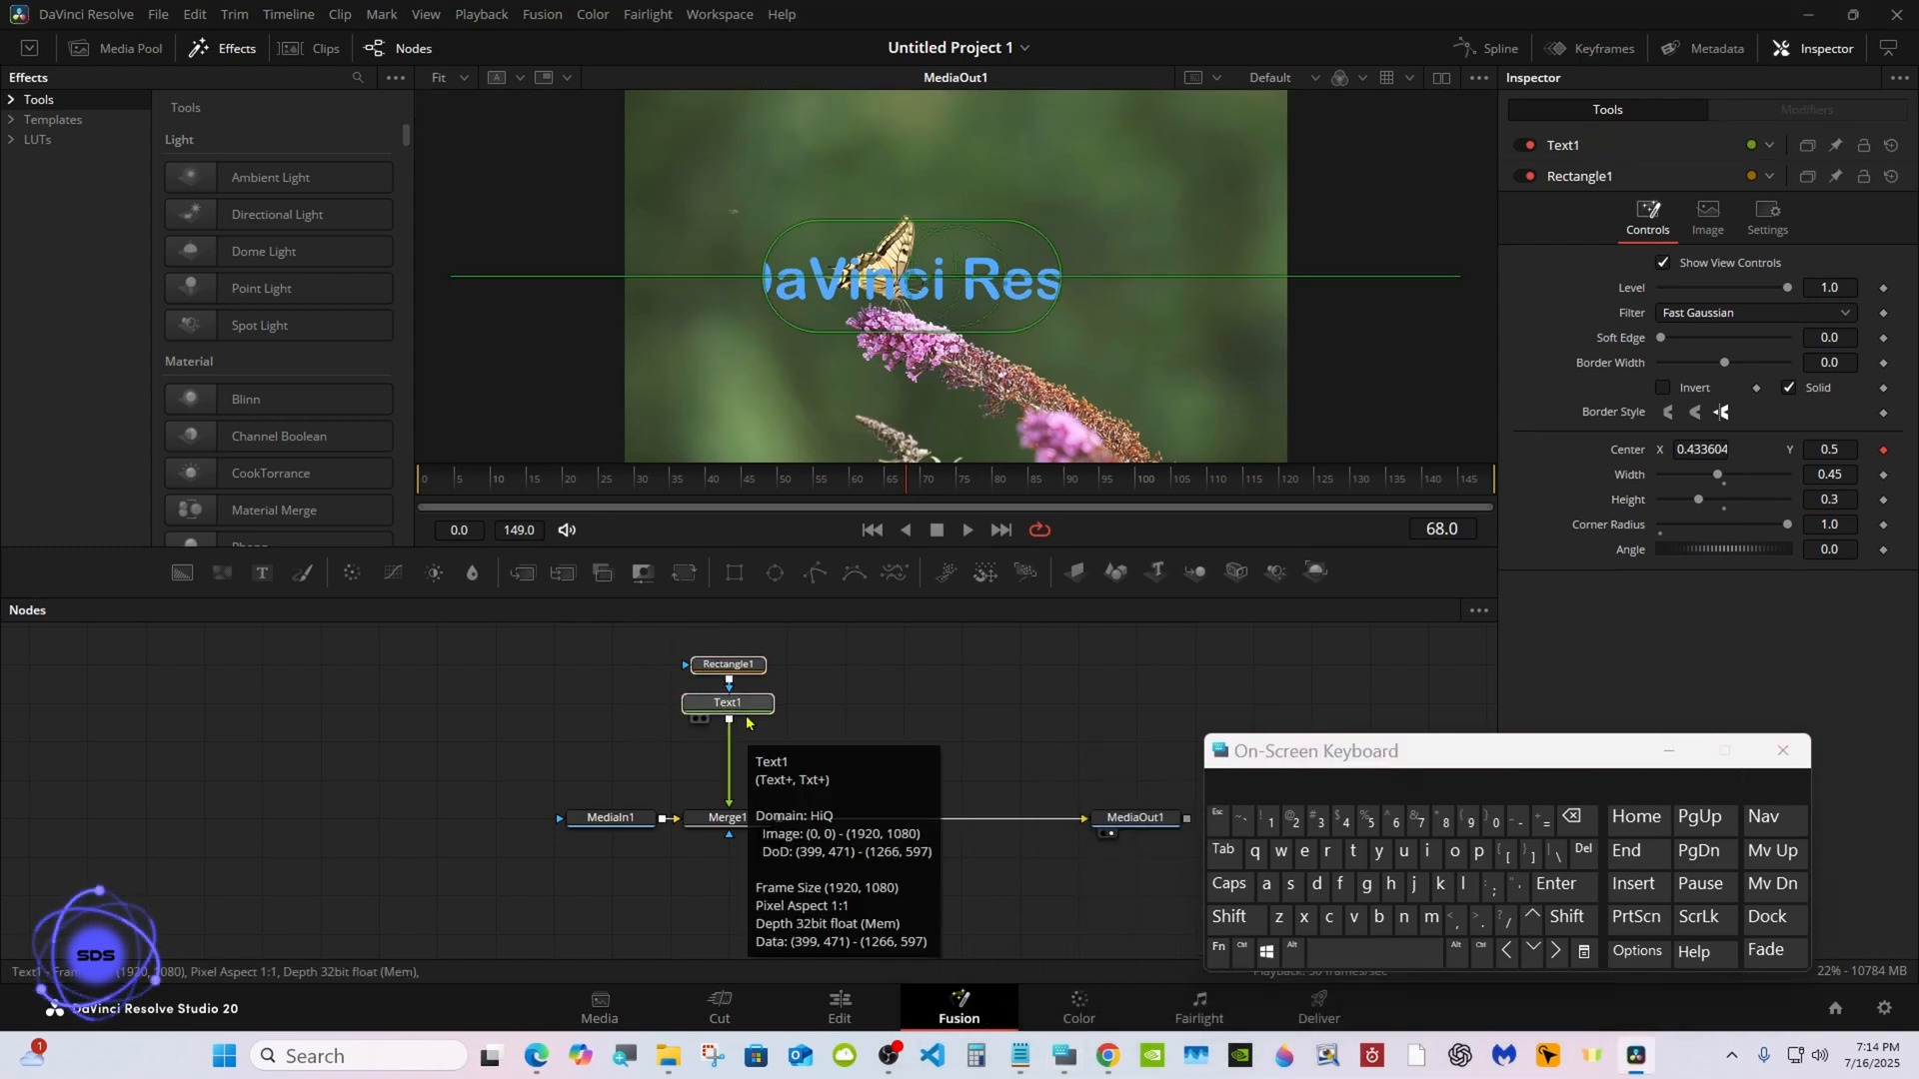
pyautogui.rightClick(745, 707)
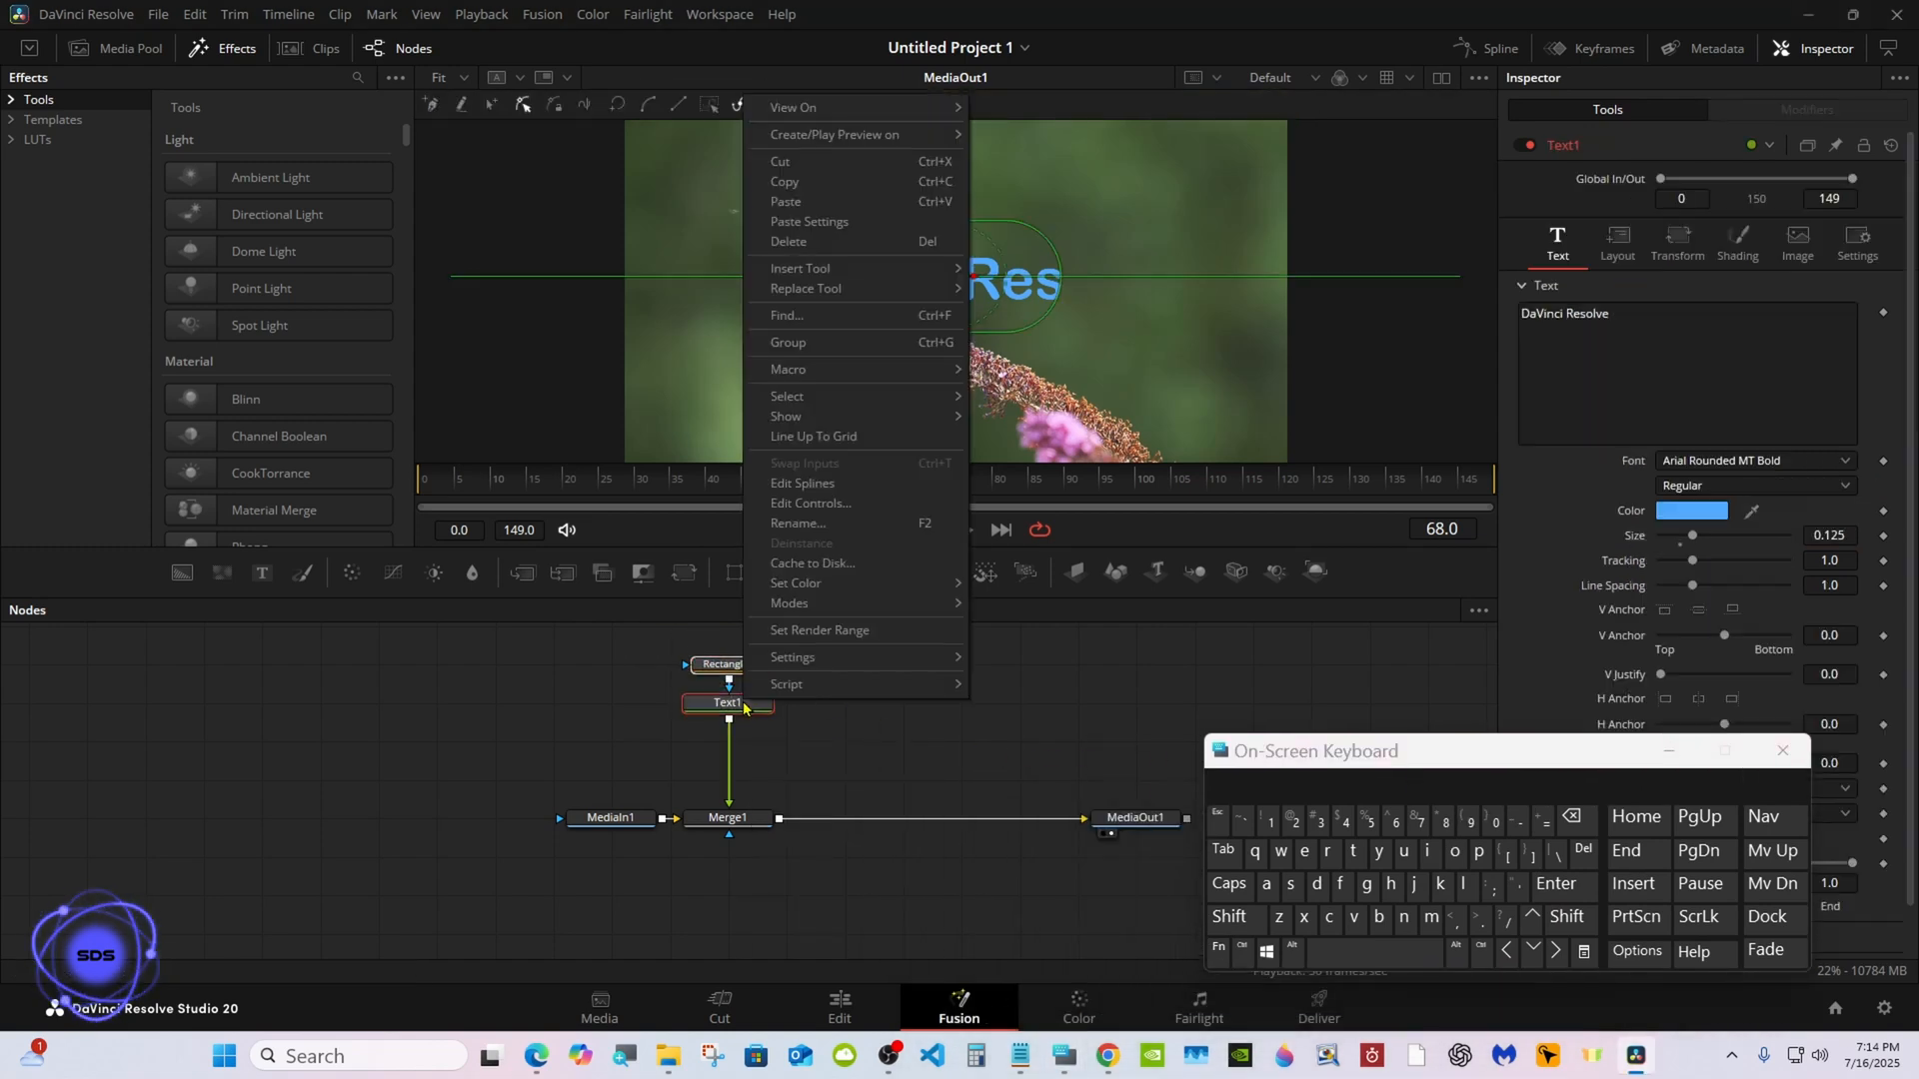
pyautogui.click(796, 190)
pyautogui.click(865, 712)
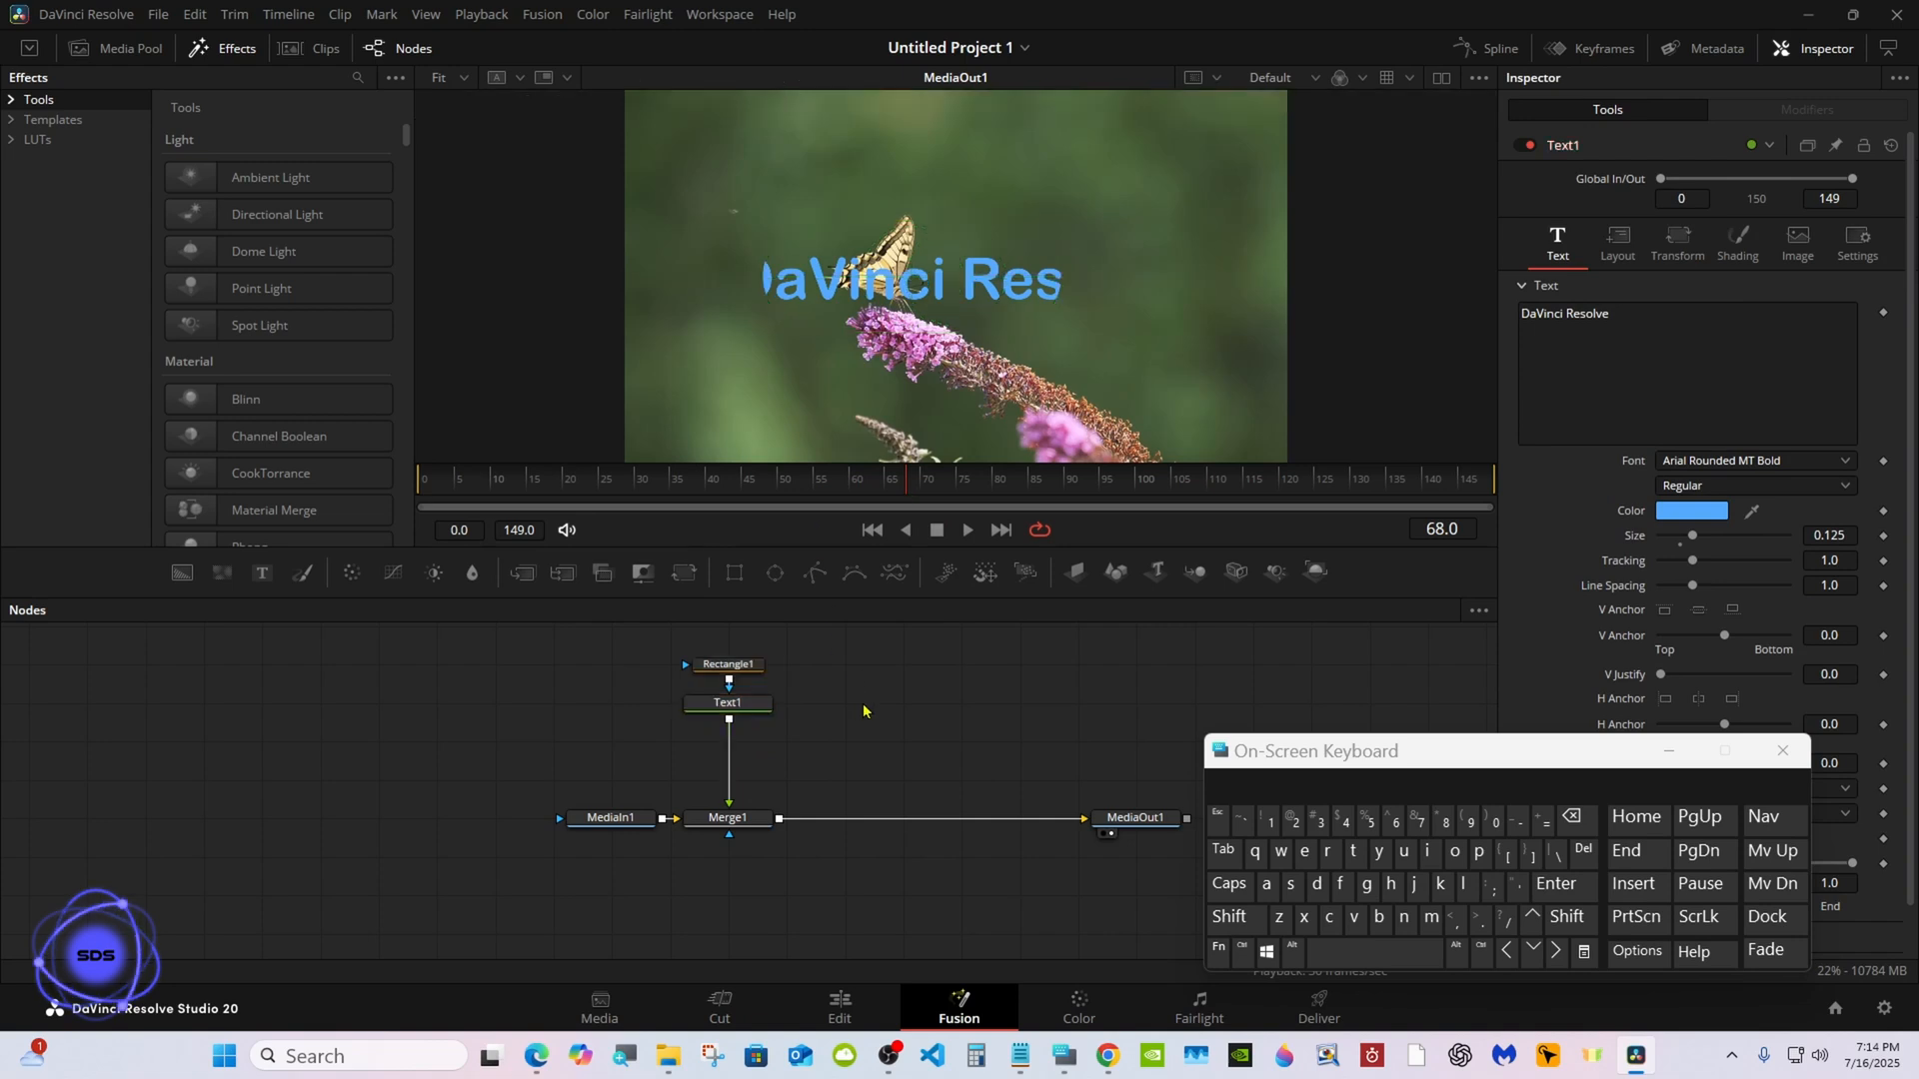
pyautogui.rightClick(861, 711)
pyautogui.click(917, 1037)
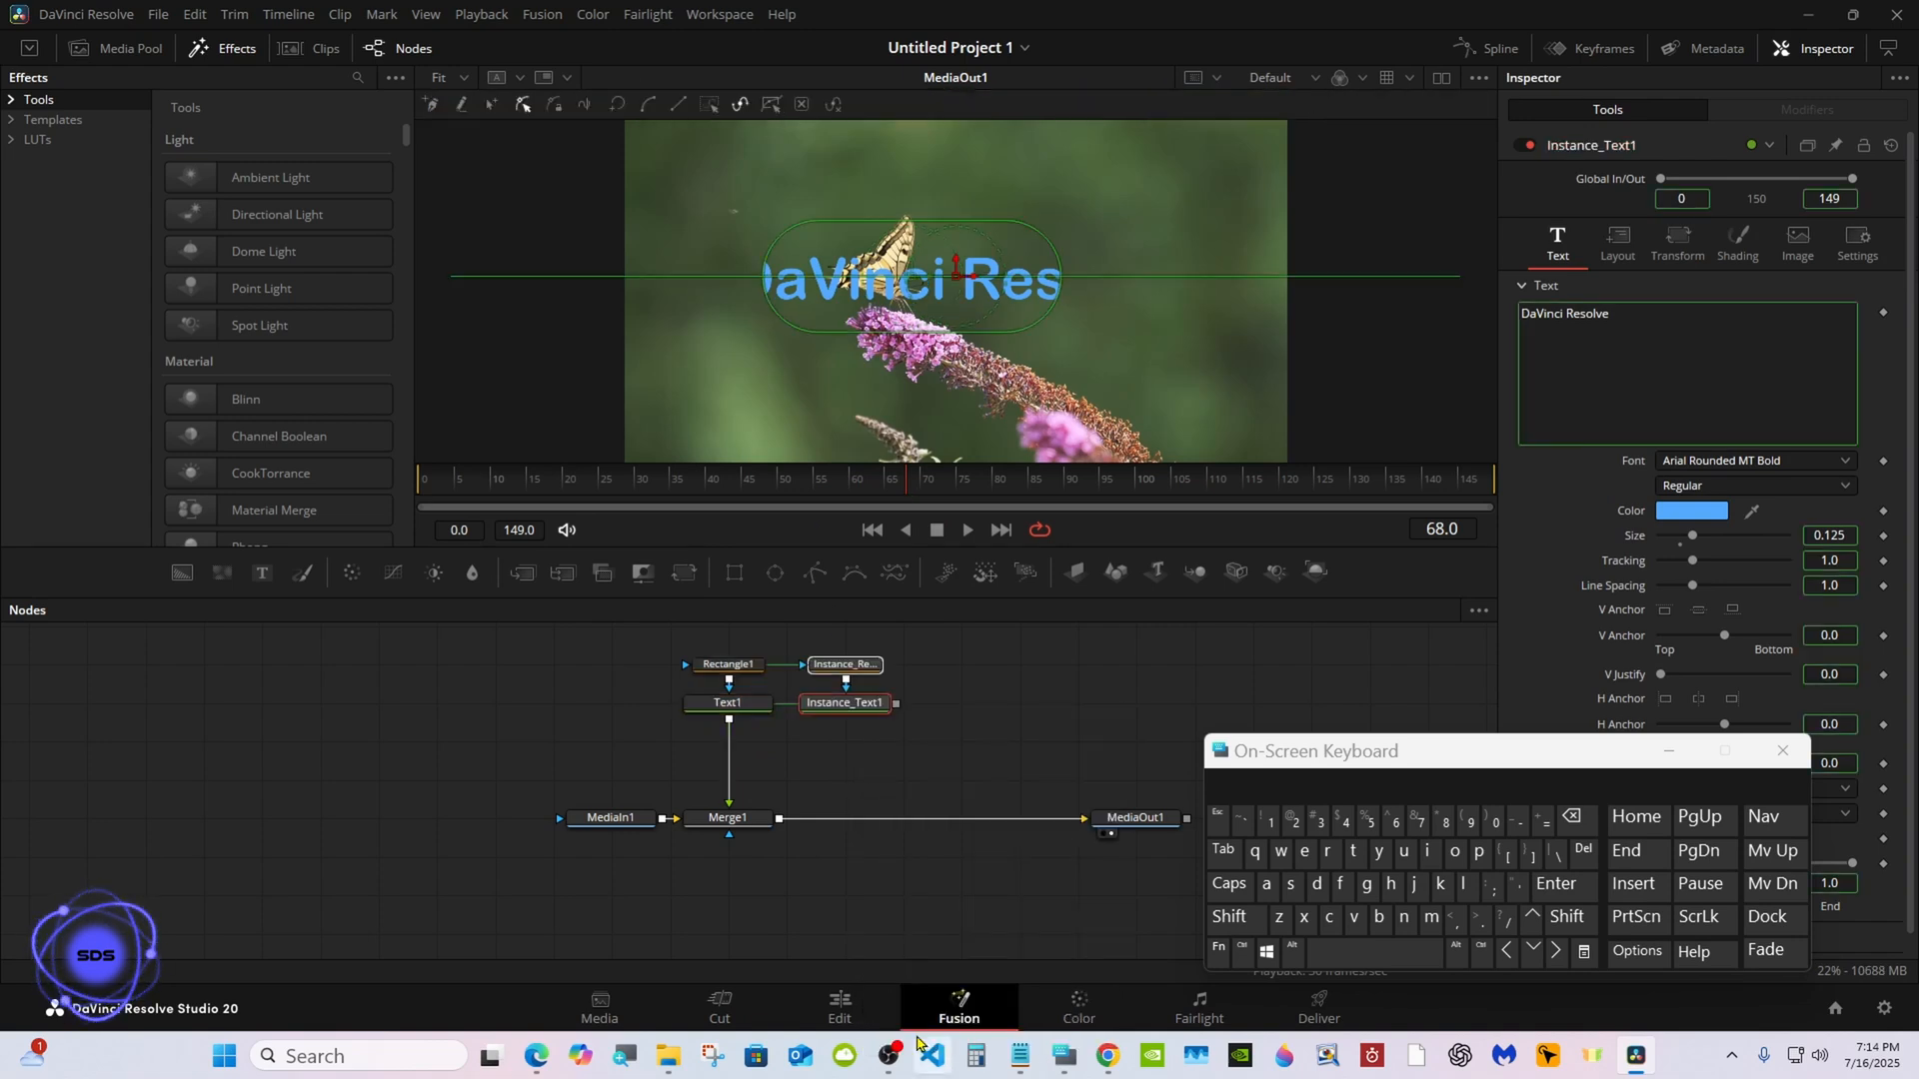
# Merge Instance_Text1 over the output of Merge1 by connecting the two outputs.
pyautogui.moveTo(1335, 765); pyautogui.dragTo(1127, 823)
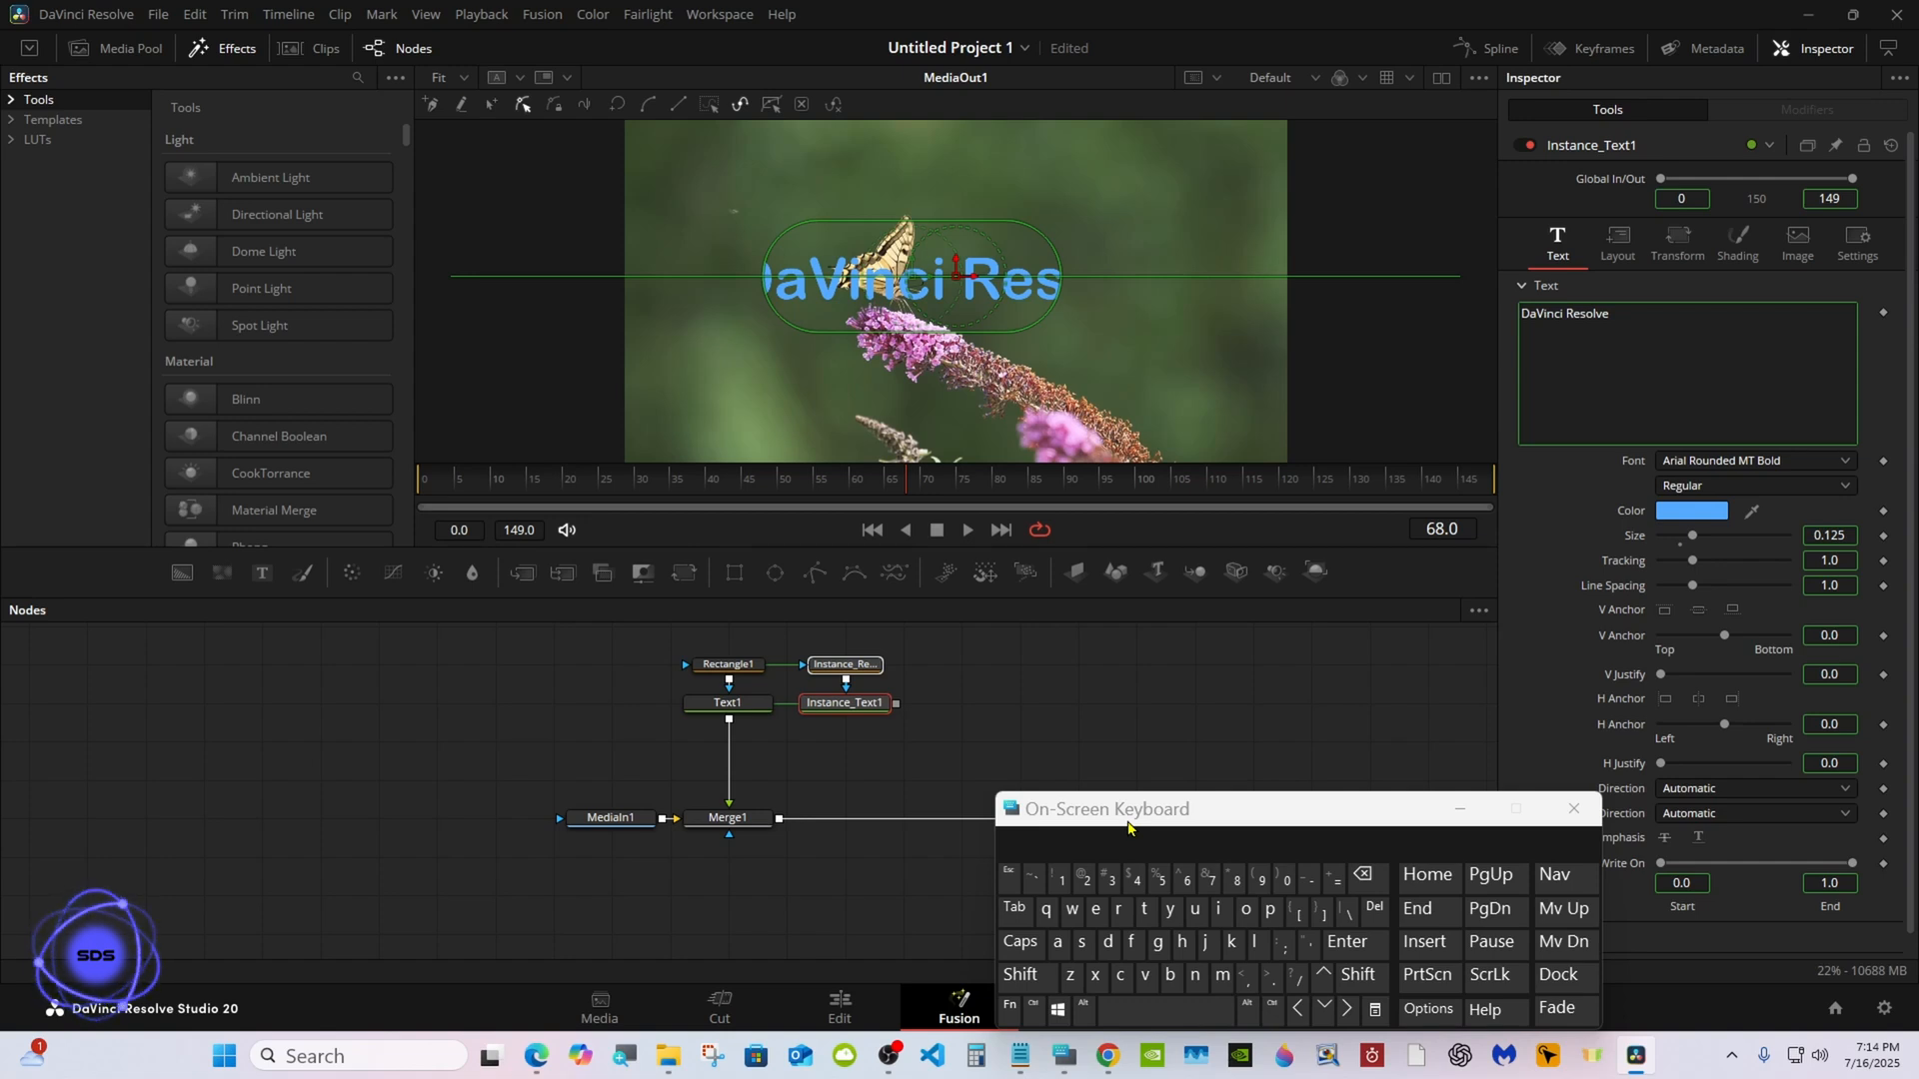
pyautogui.moveTo(1122, 825); pyautogui.dragTo(1174, 826)
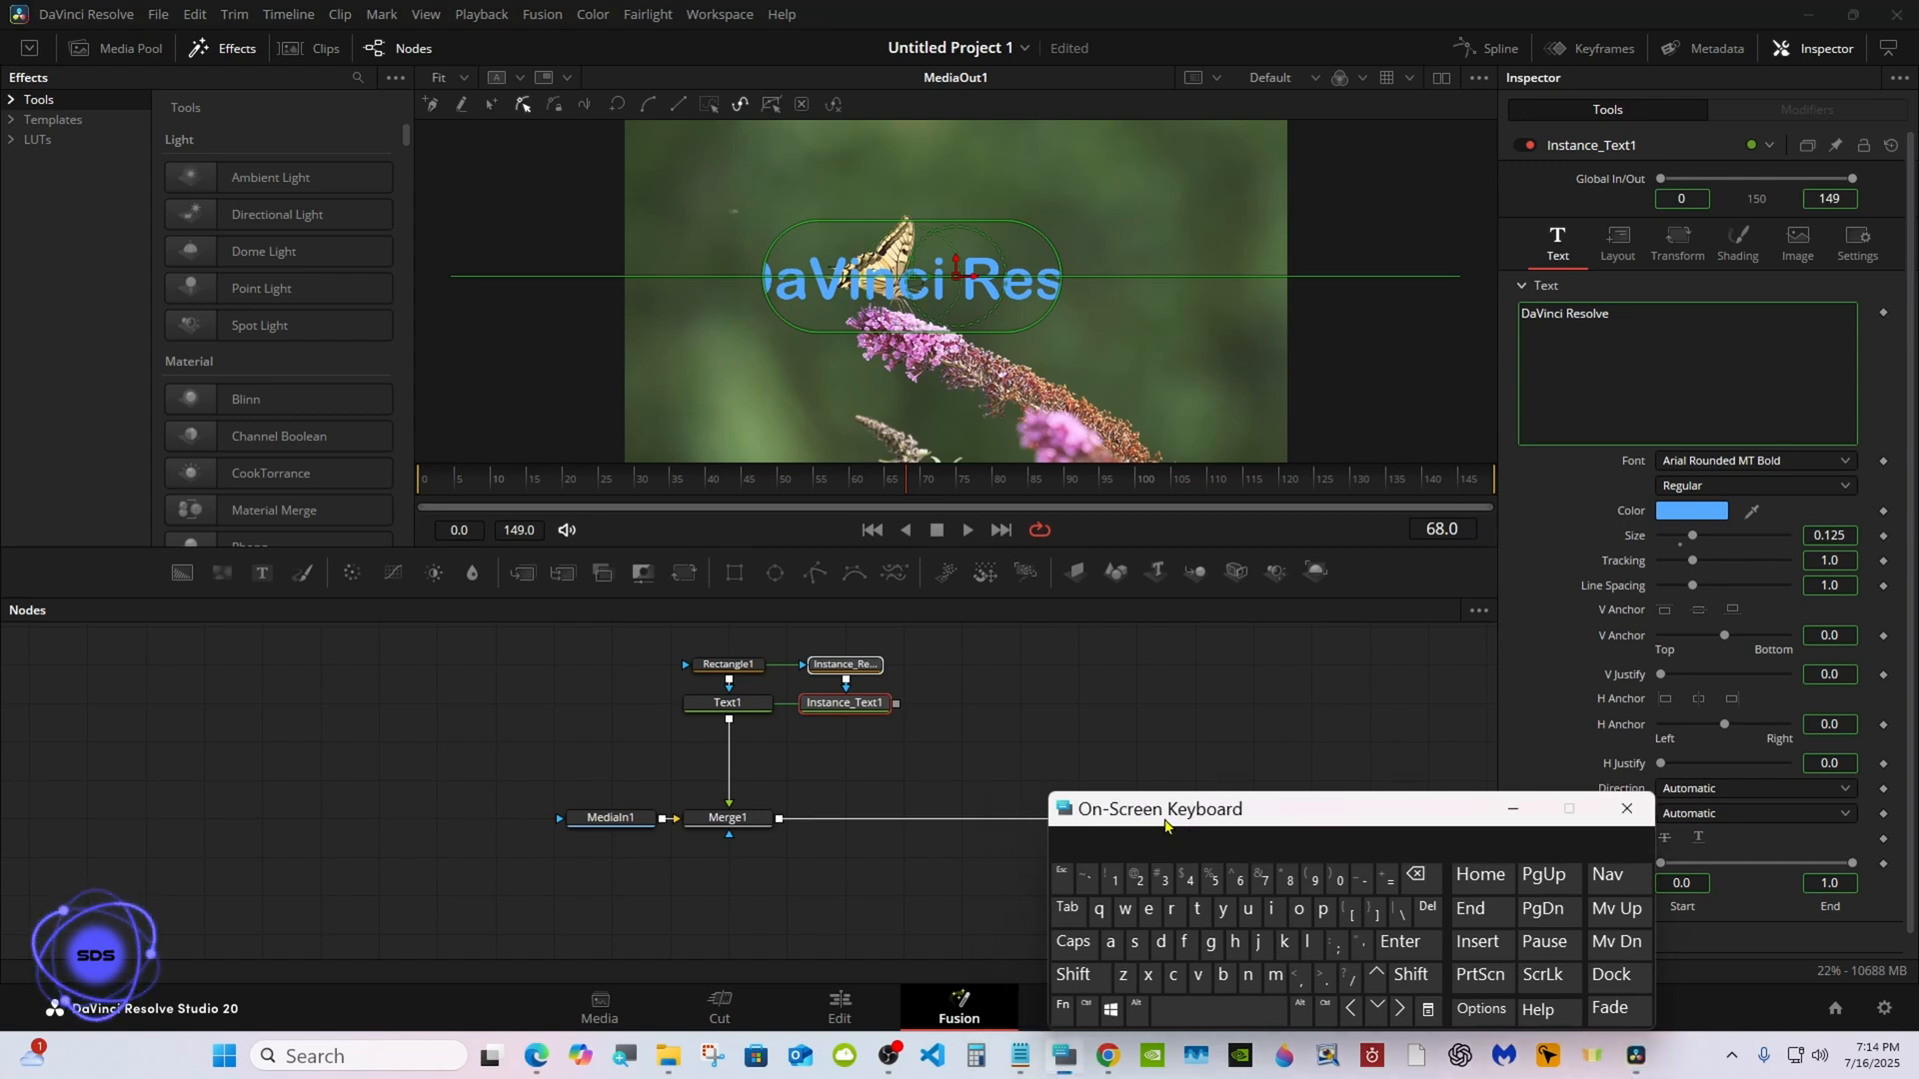
pyautogui.click(899, 715)
pyautogui.moveTo(896, 711); pyautogui.dragTo(779, 821)
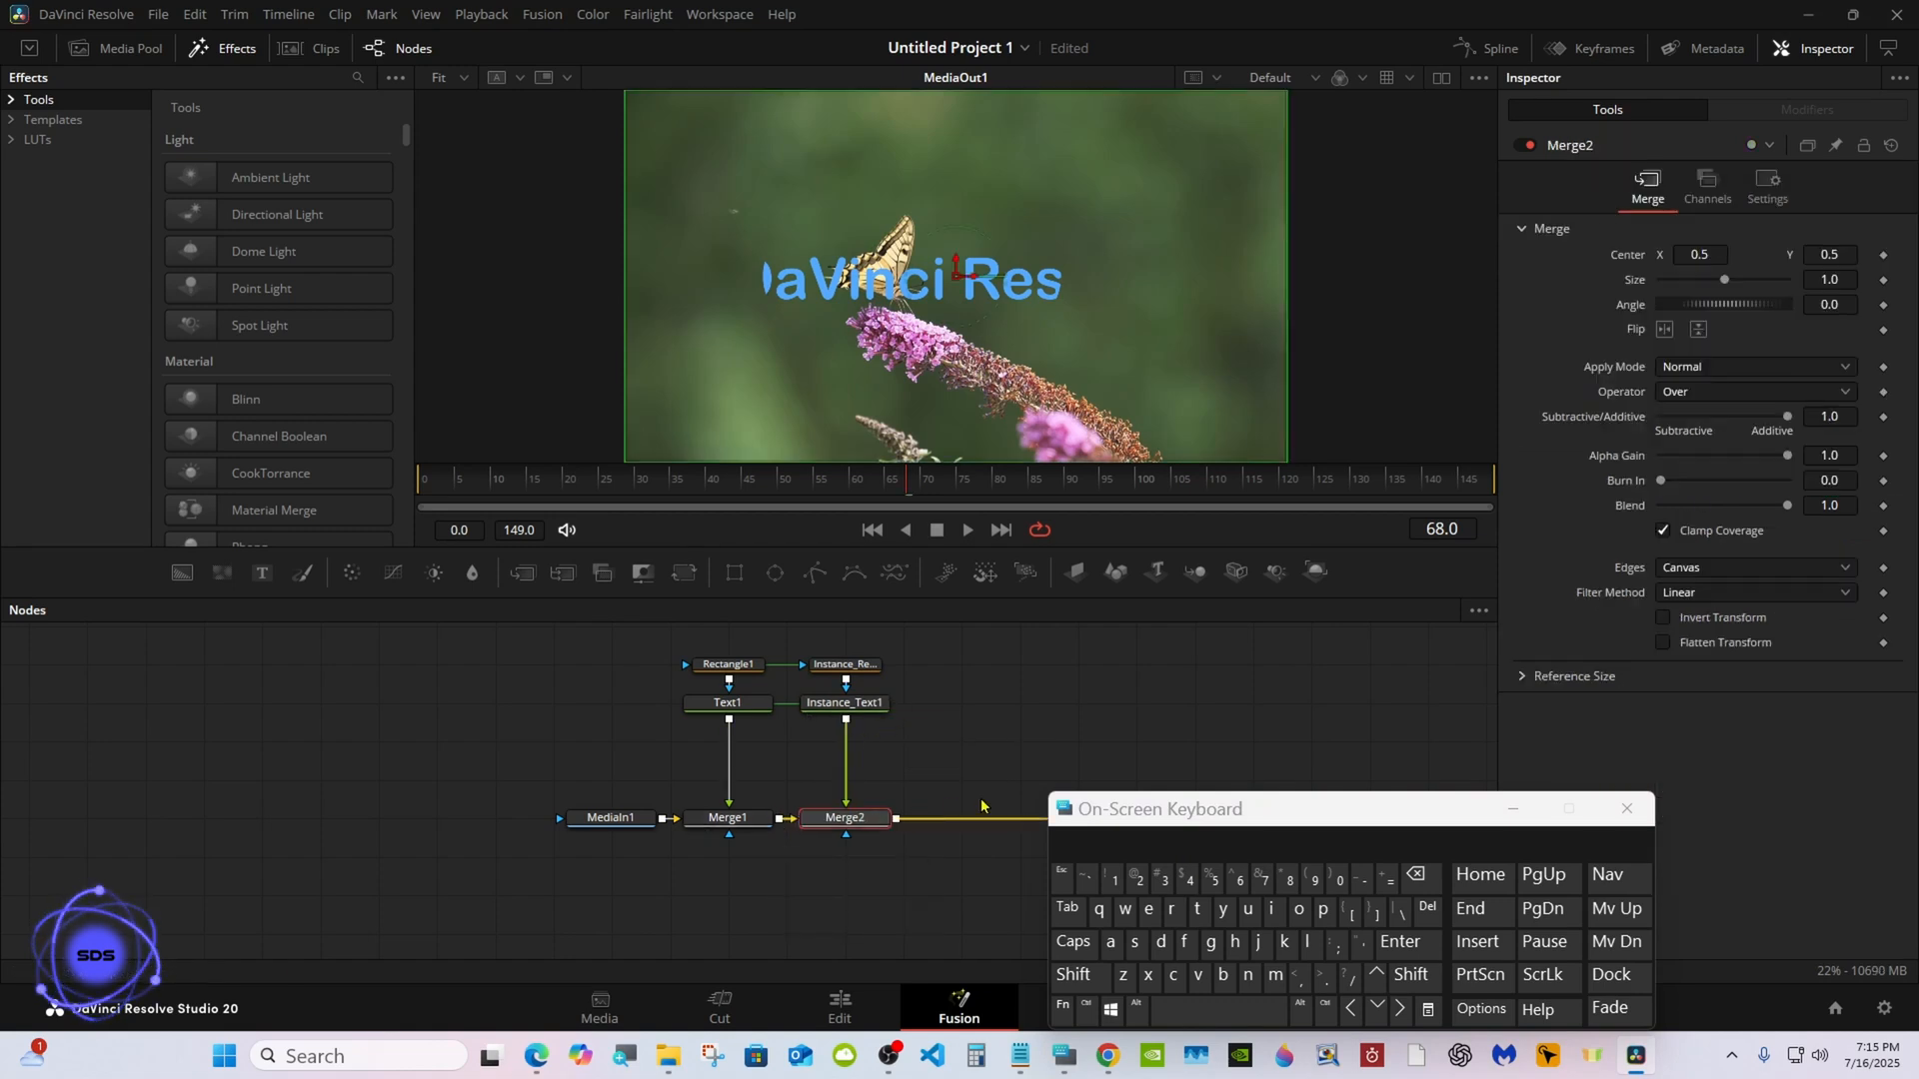
pyautogui.moveTo(1109, 814); pyautogui.dragTo(1172, 855)
# Deinstance the Soft Edge, Border Width and Invert parameters of Instance_Rectangle1.
pyautogui.click(859, 669)
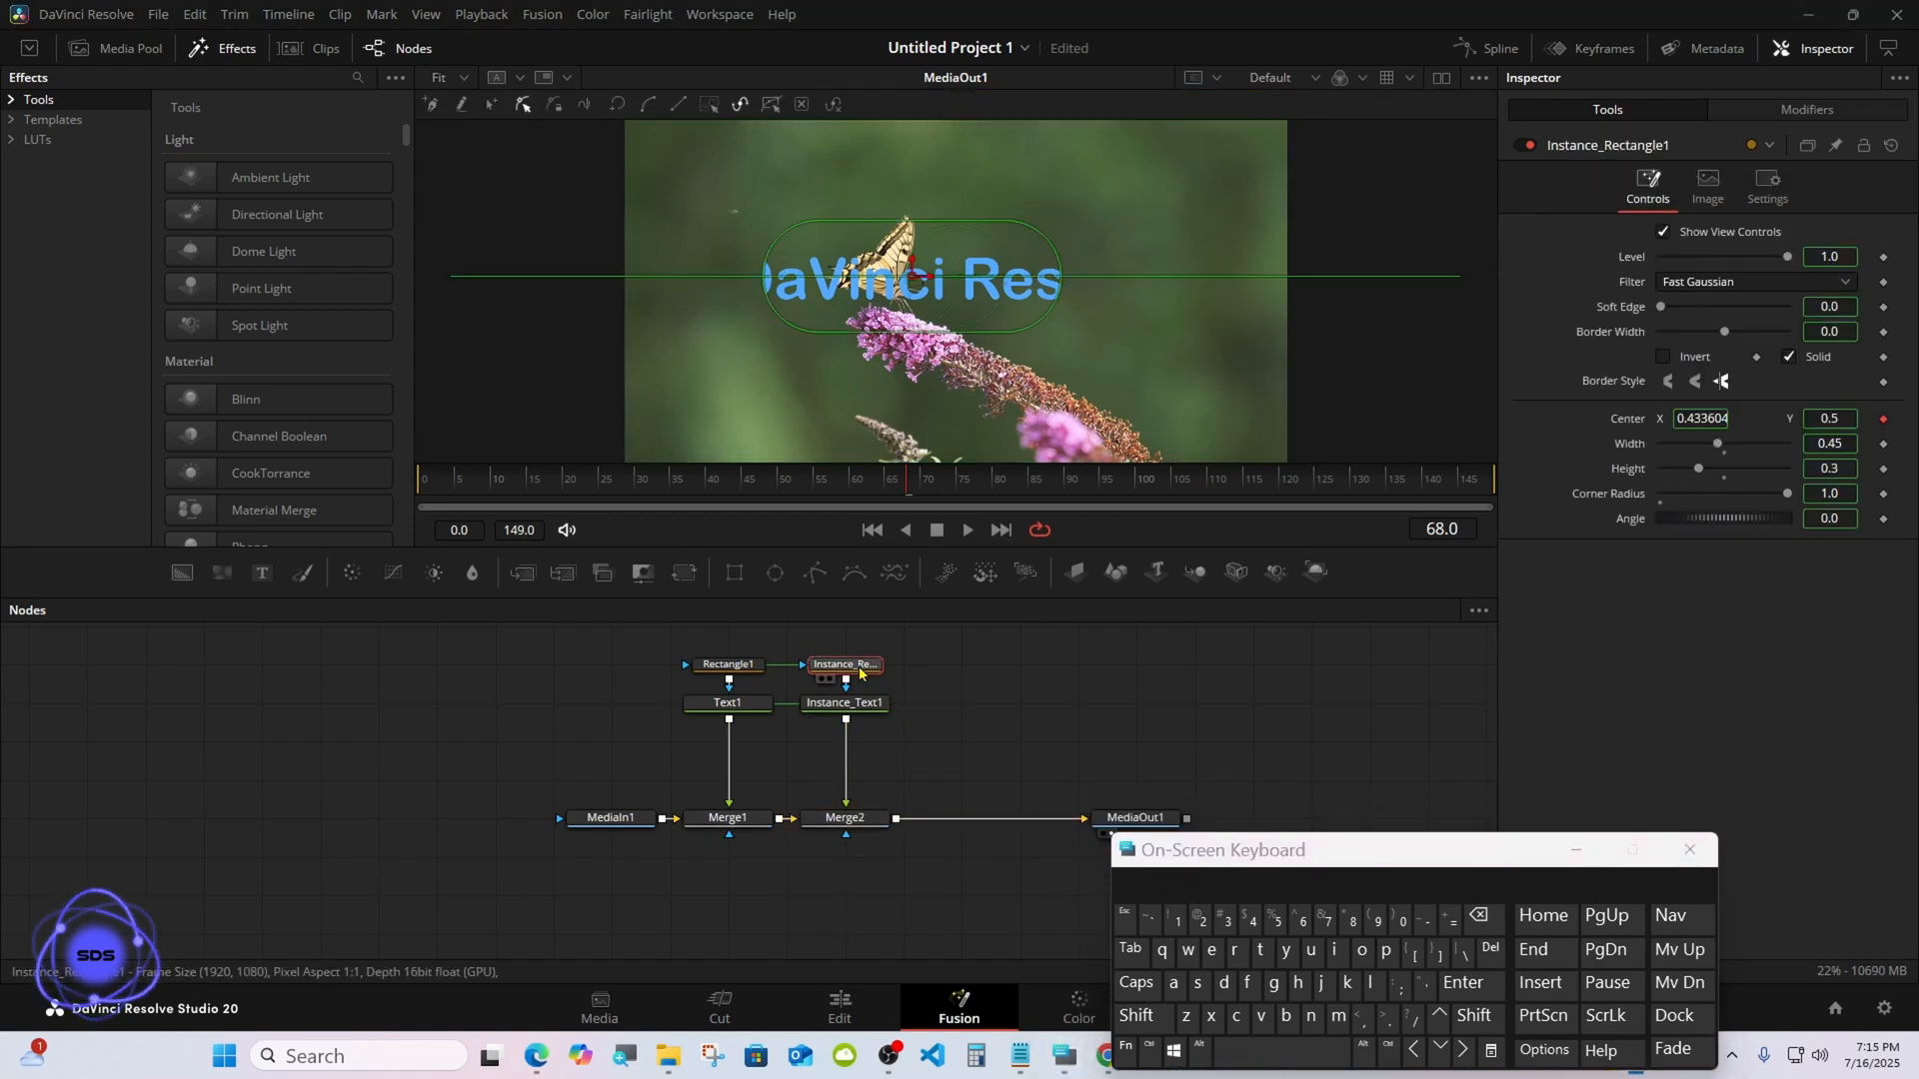
pyautogui.rightClick(1583, 322)
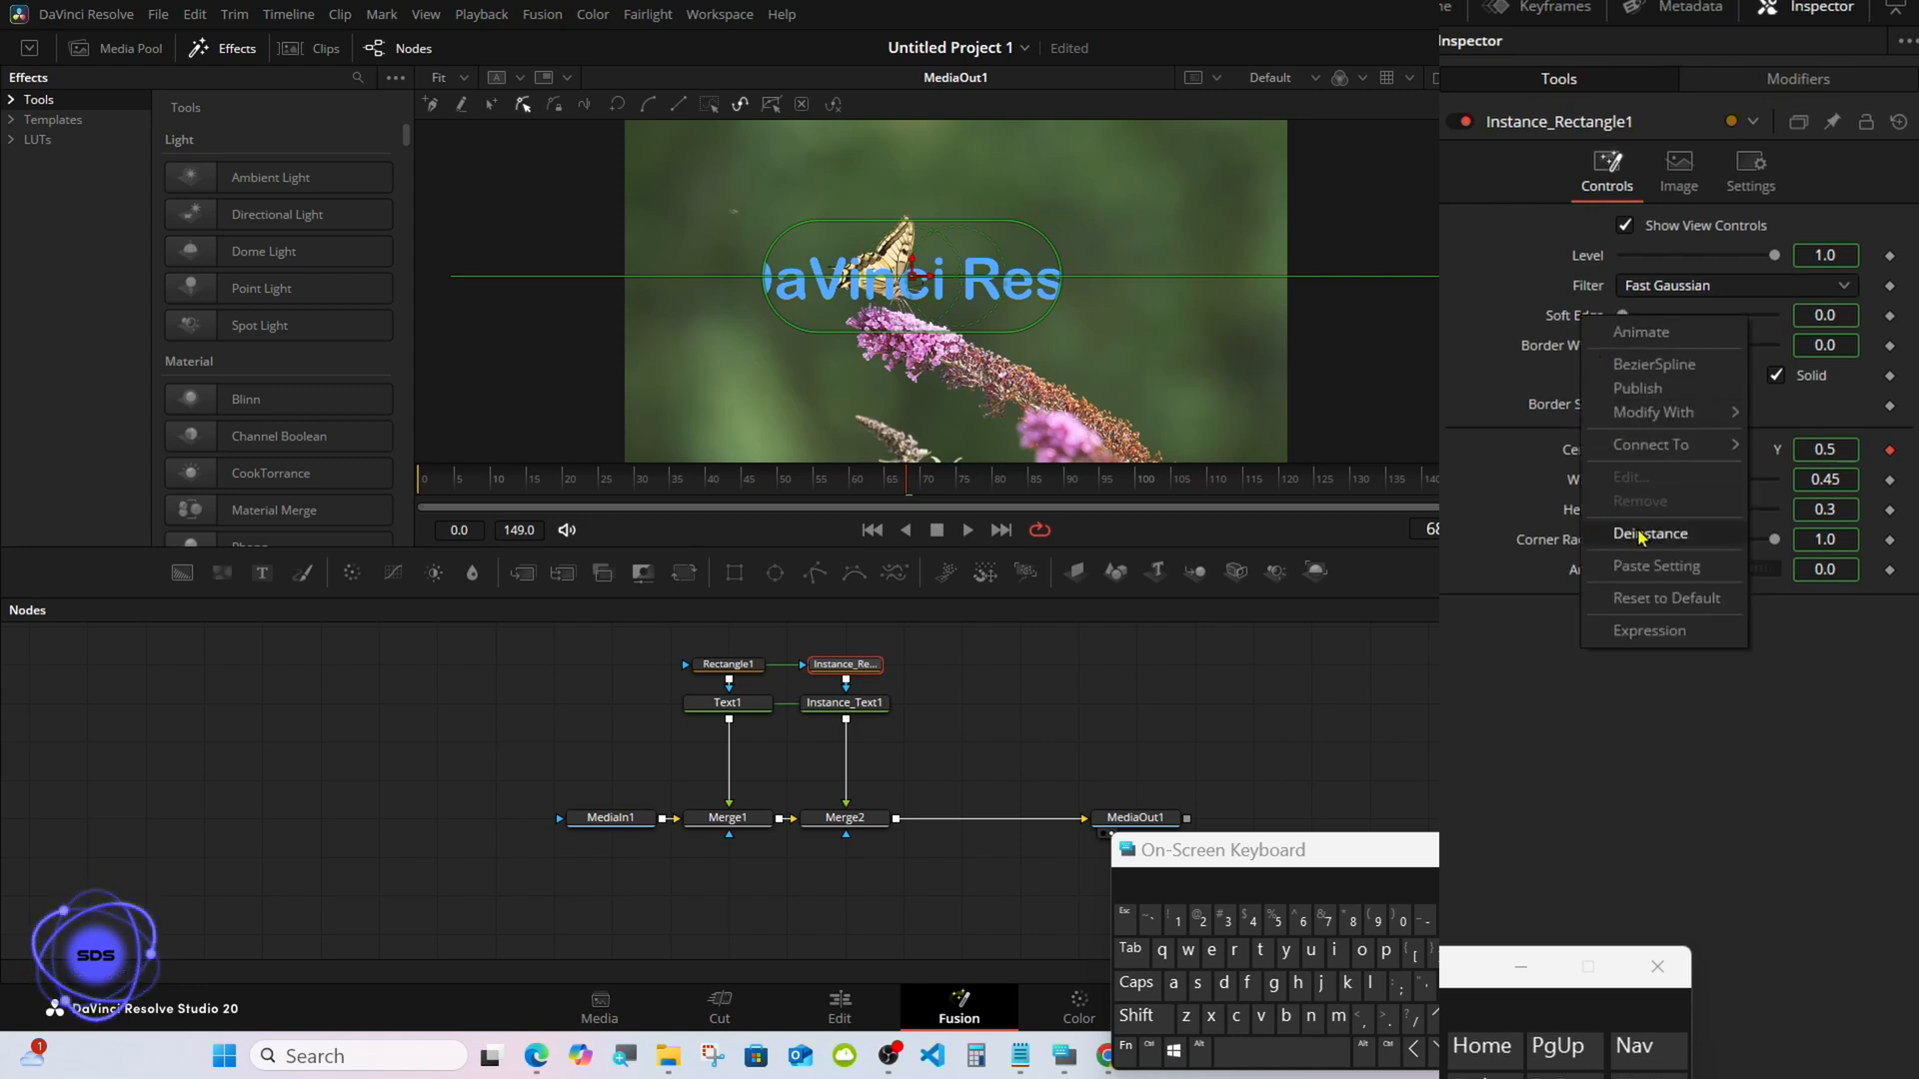
pyautogui.click(1640, 536)
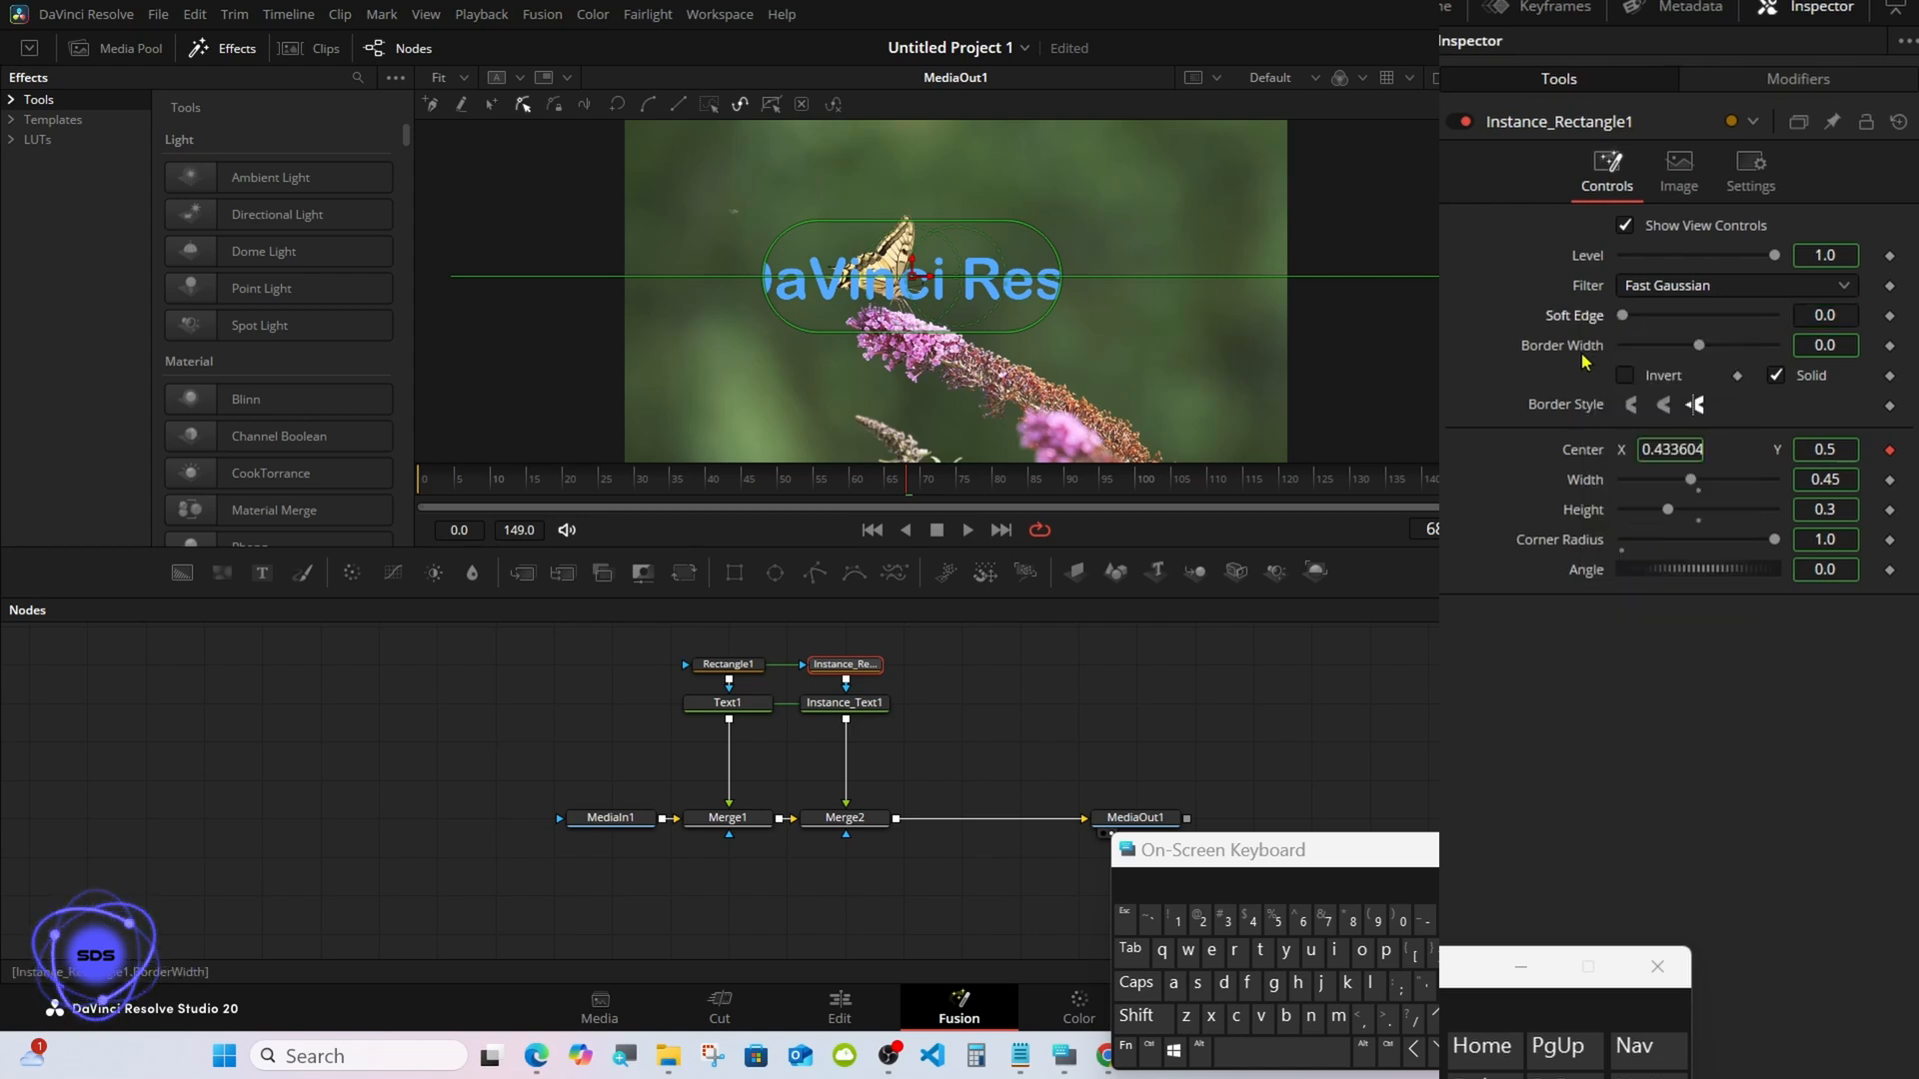
pyautogui.rightClick(1583, 357)
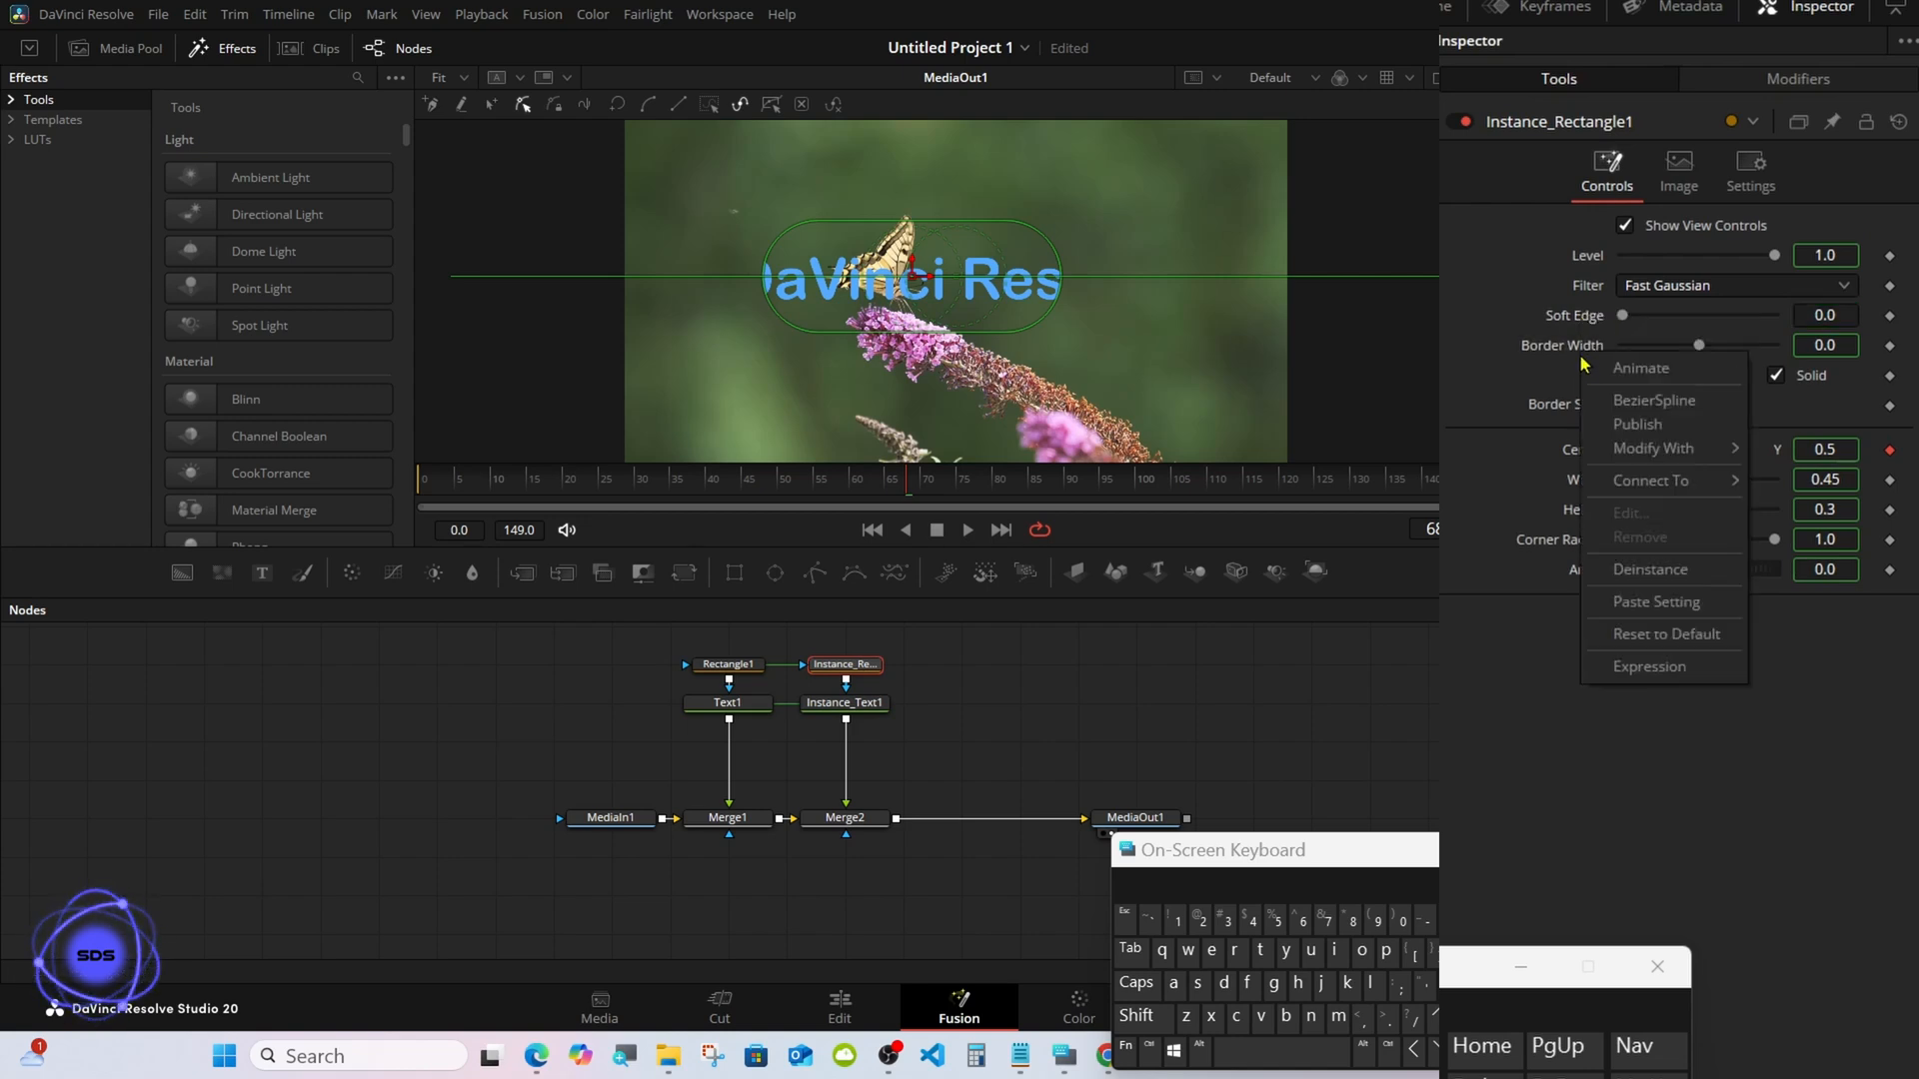
pyautogui.click(1635, 573)
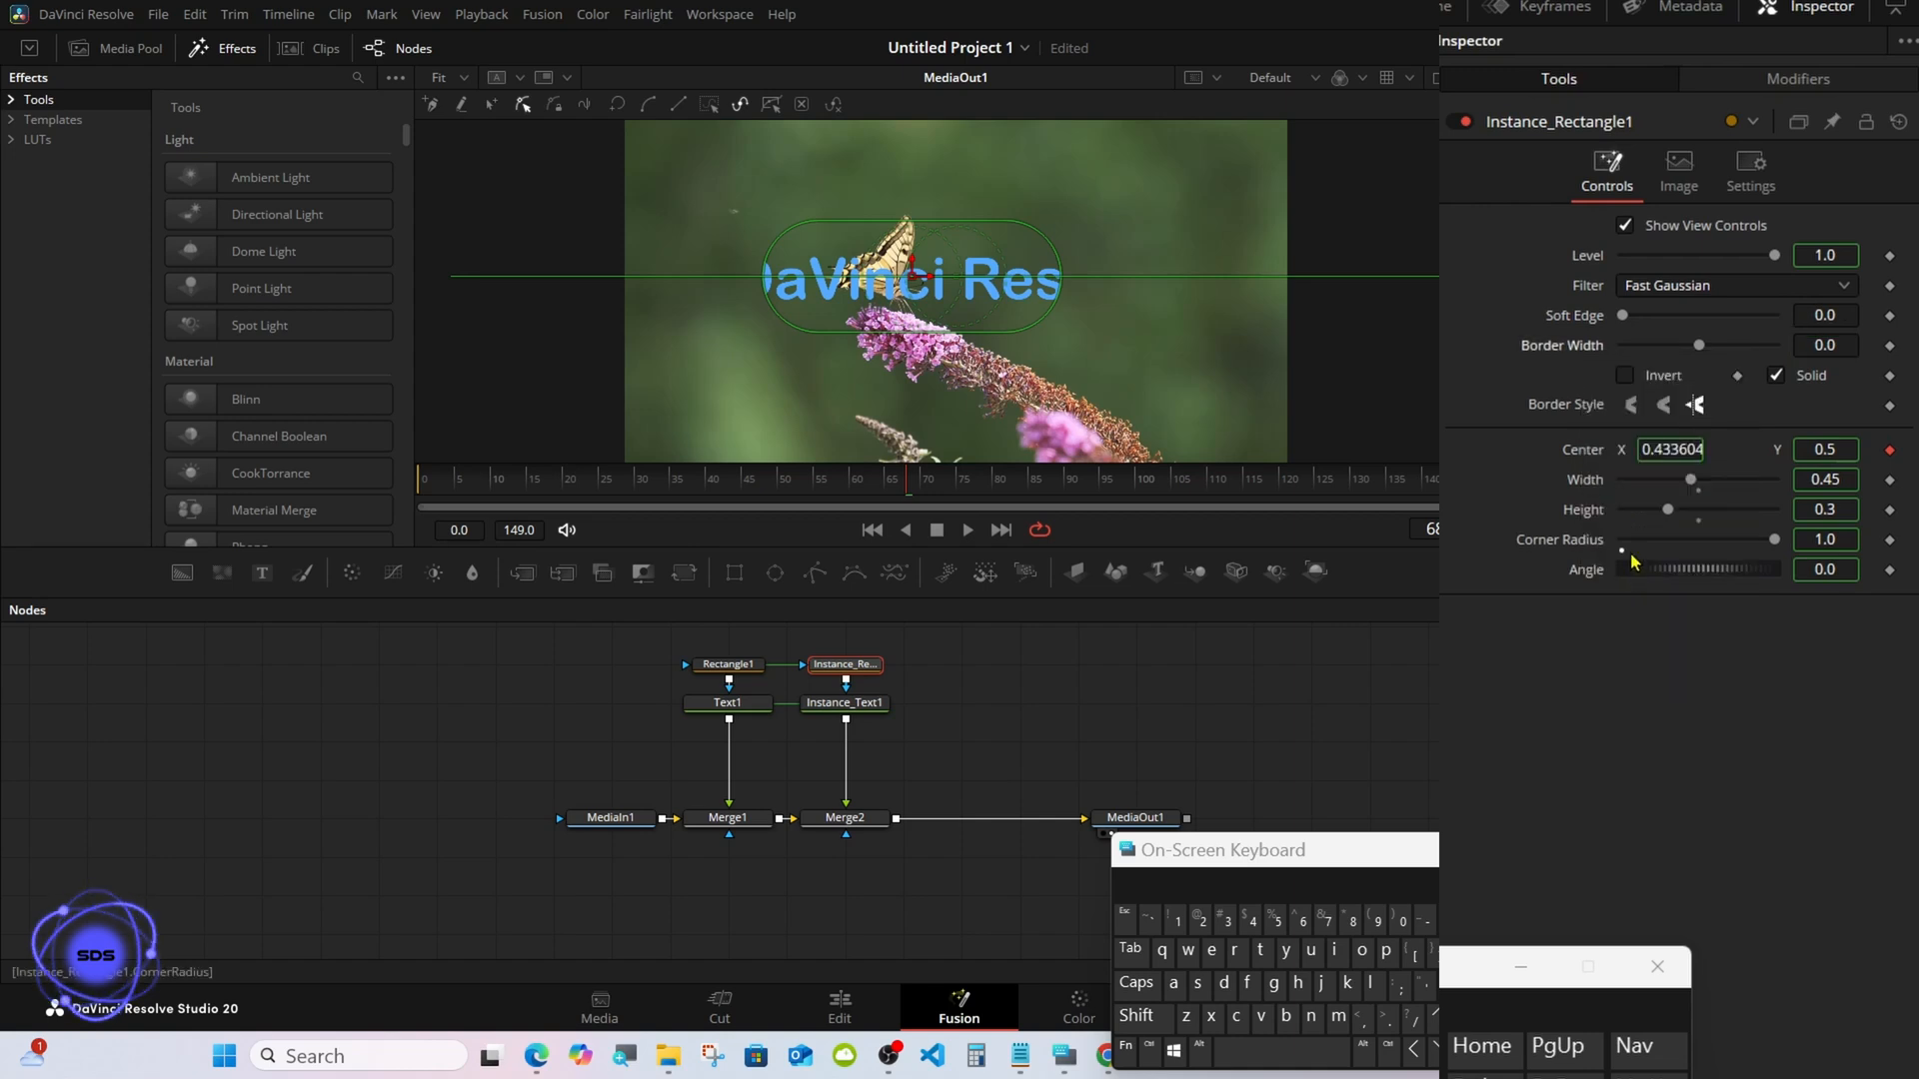
pyautogui.rightClick(1679, 380)
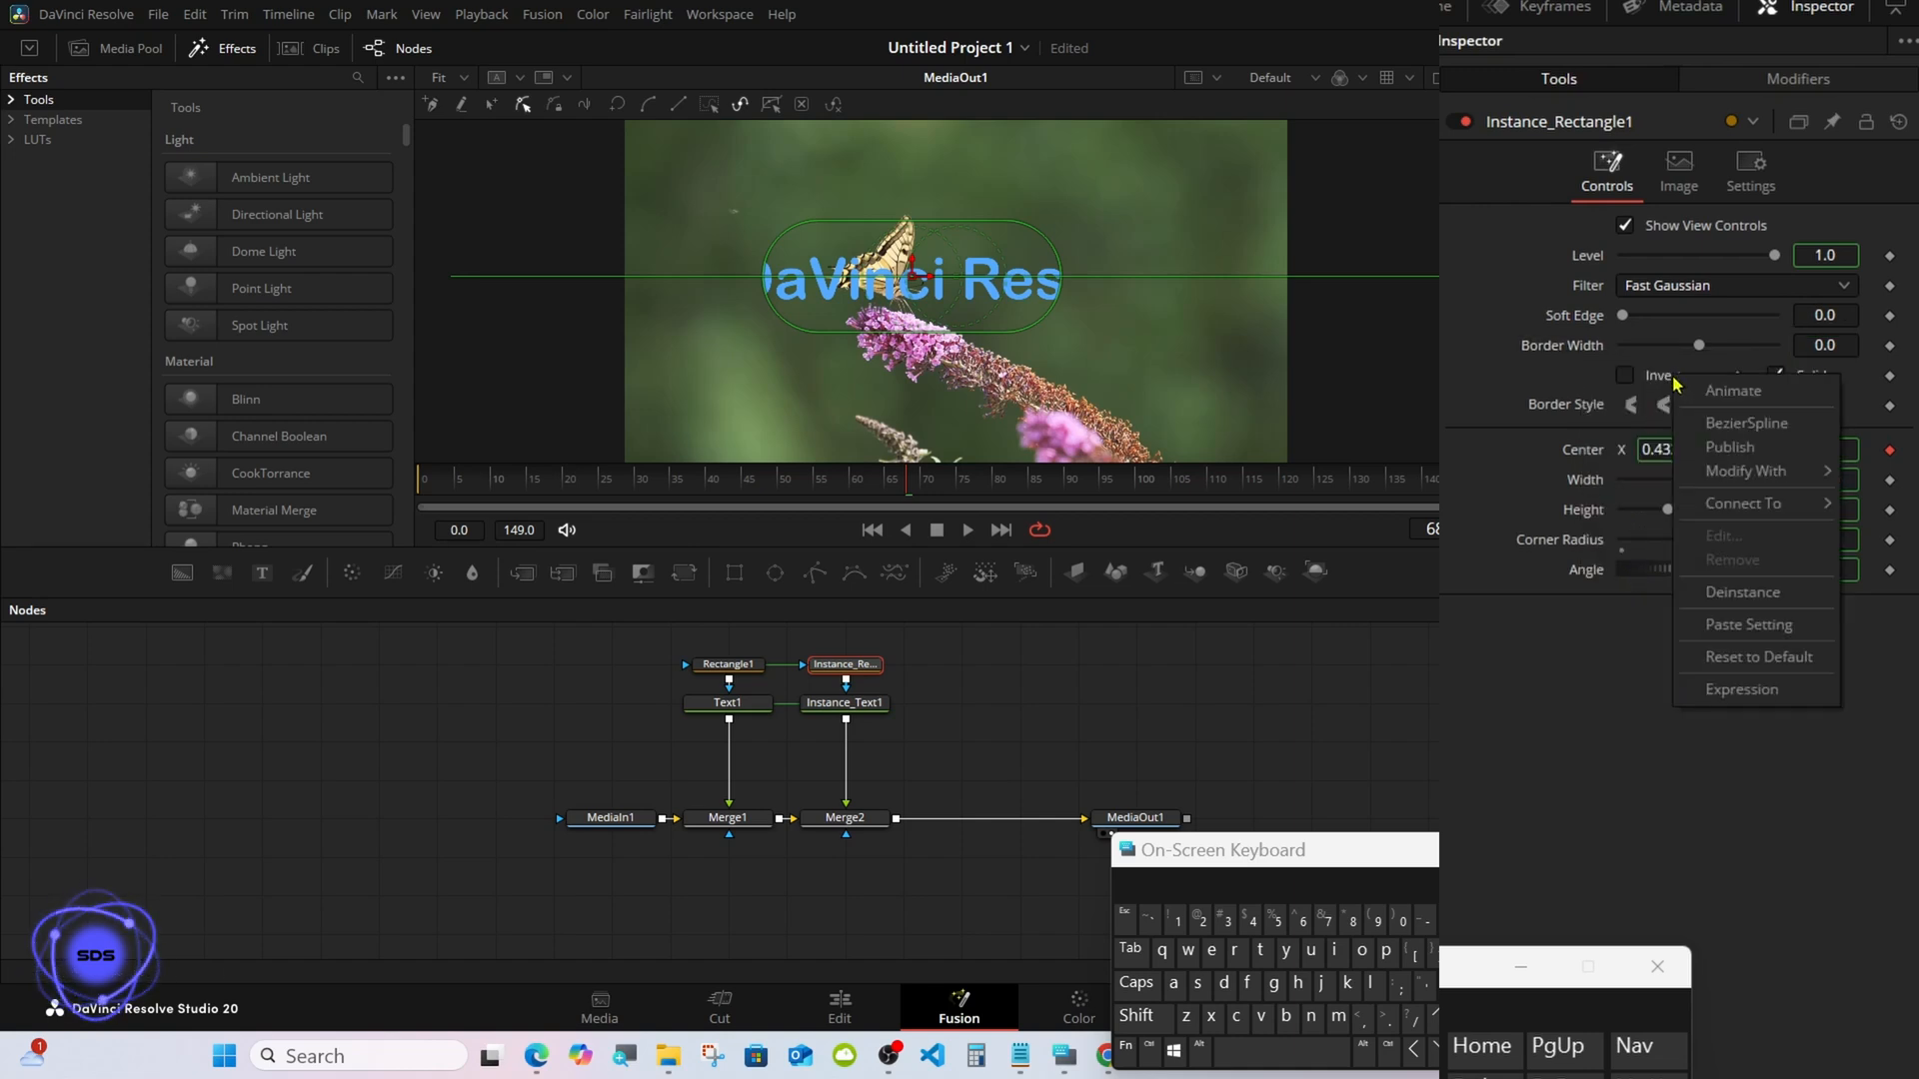
pyautogui.click(1739, 593)
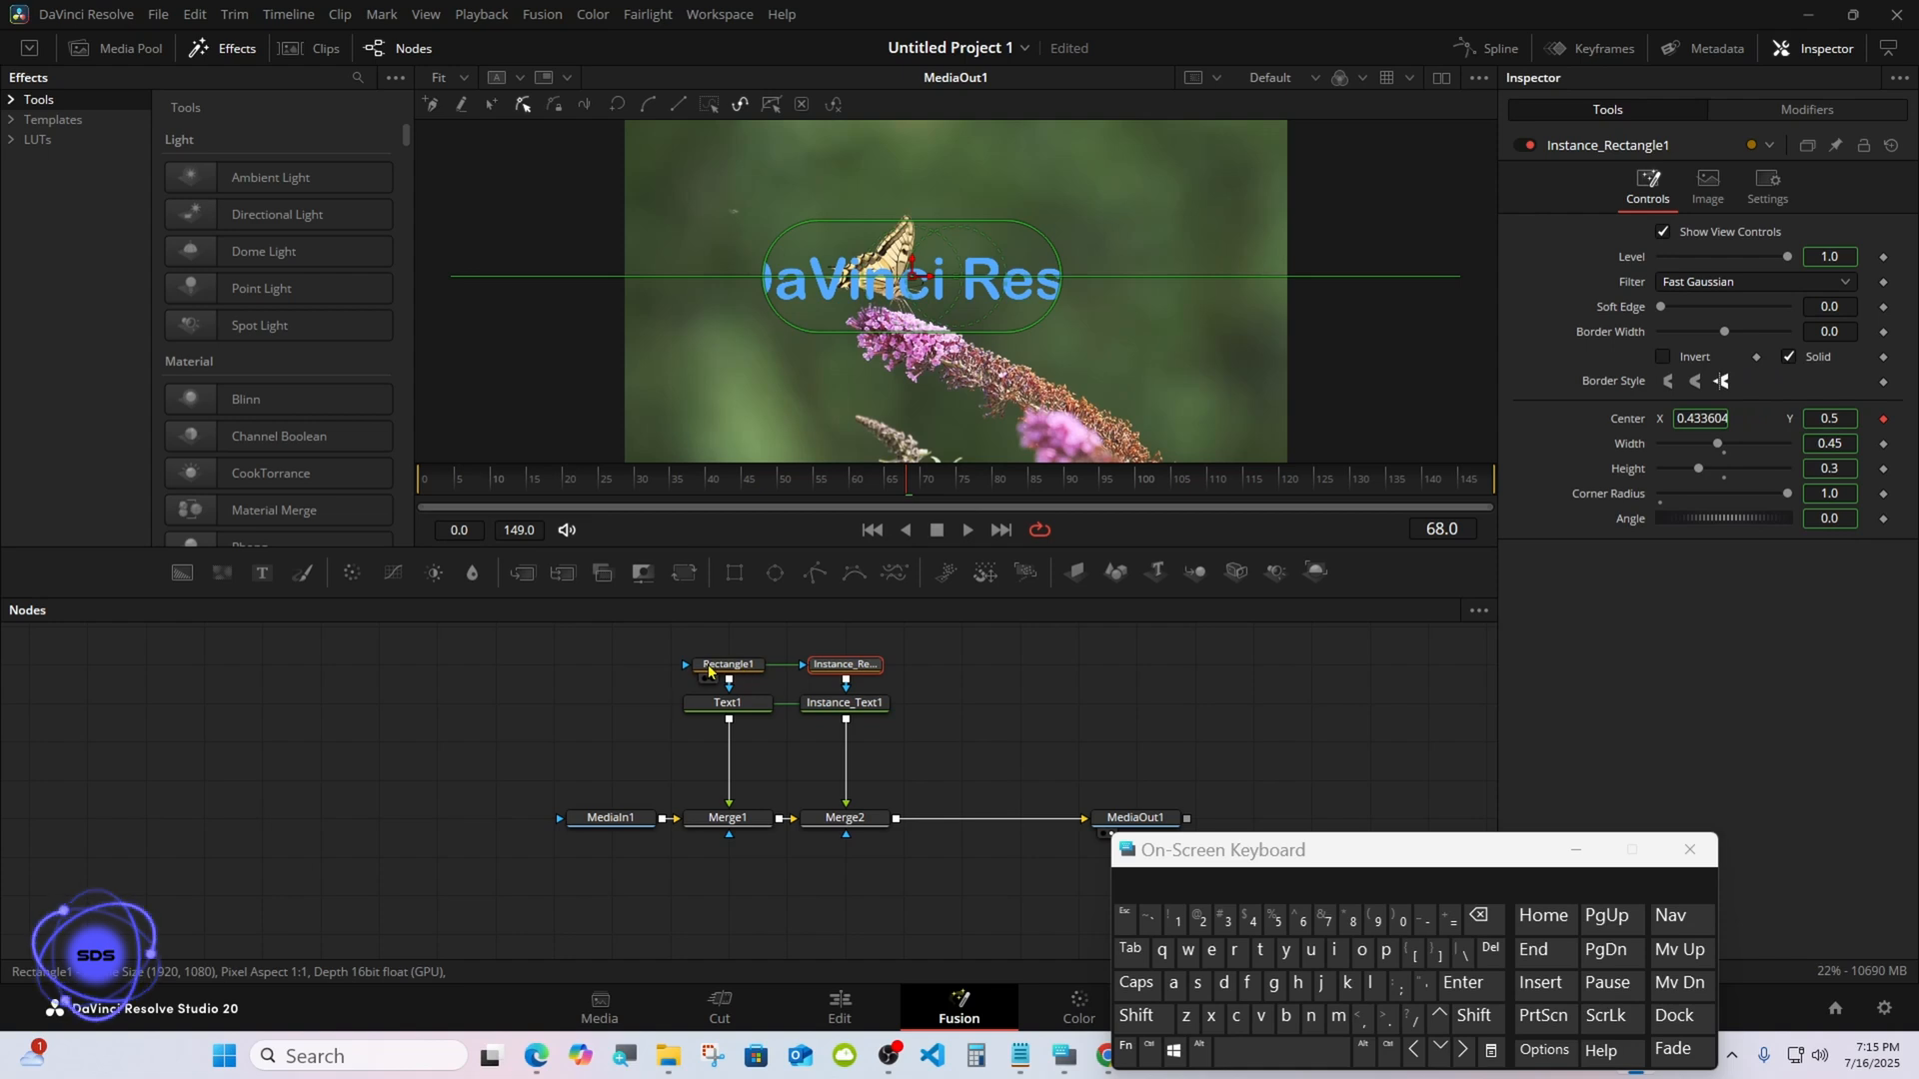
# Invert the original Rectangle1 mask.
pyautogui.click(710, 666)
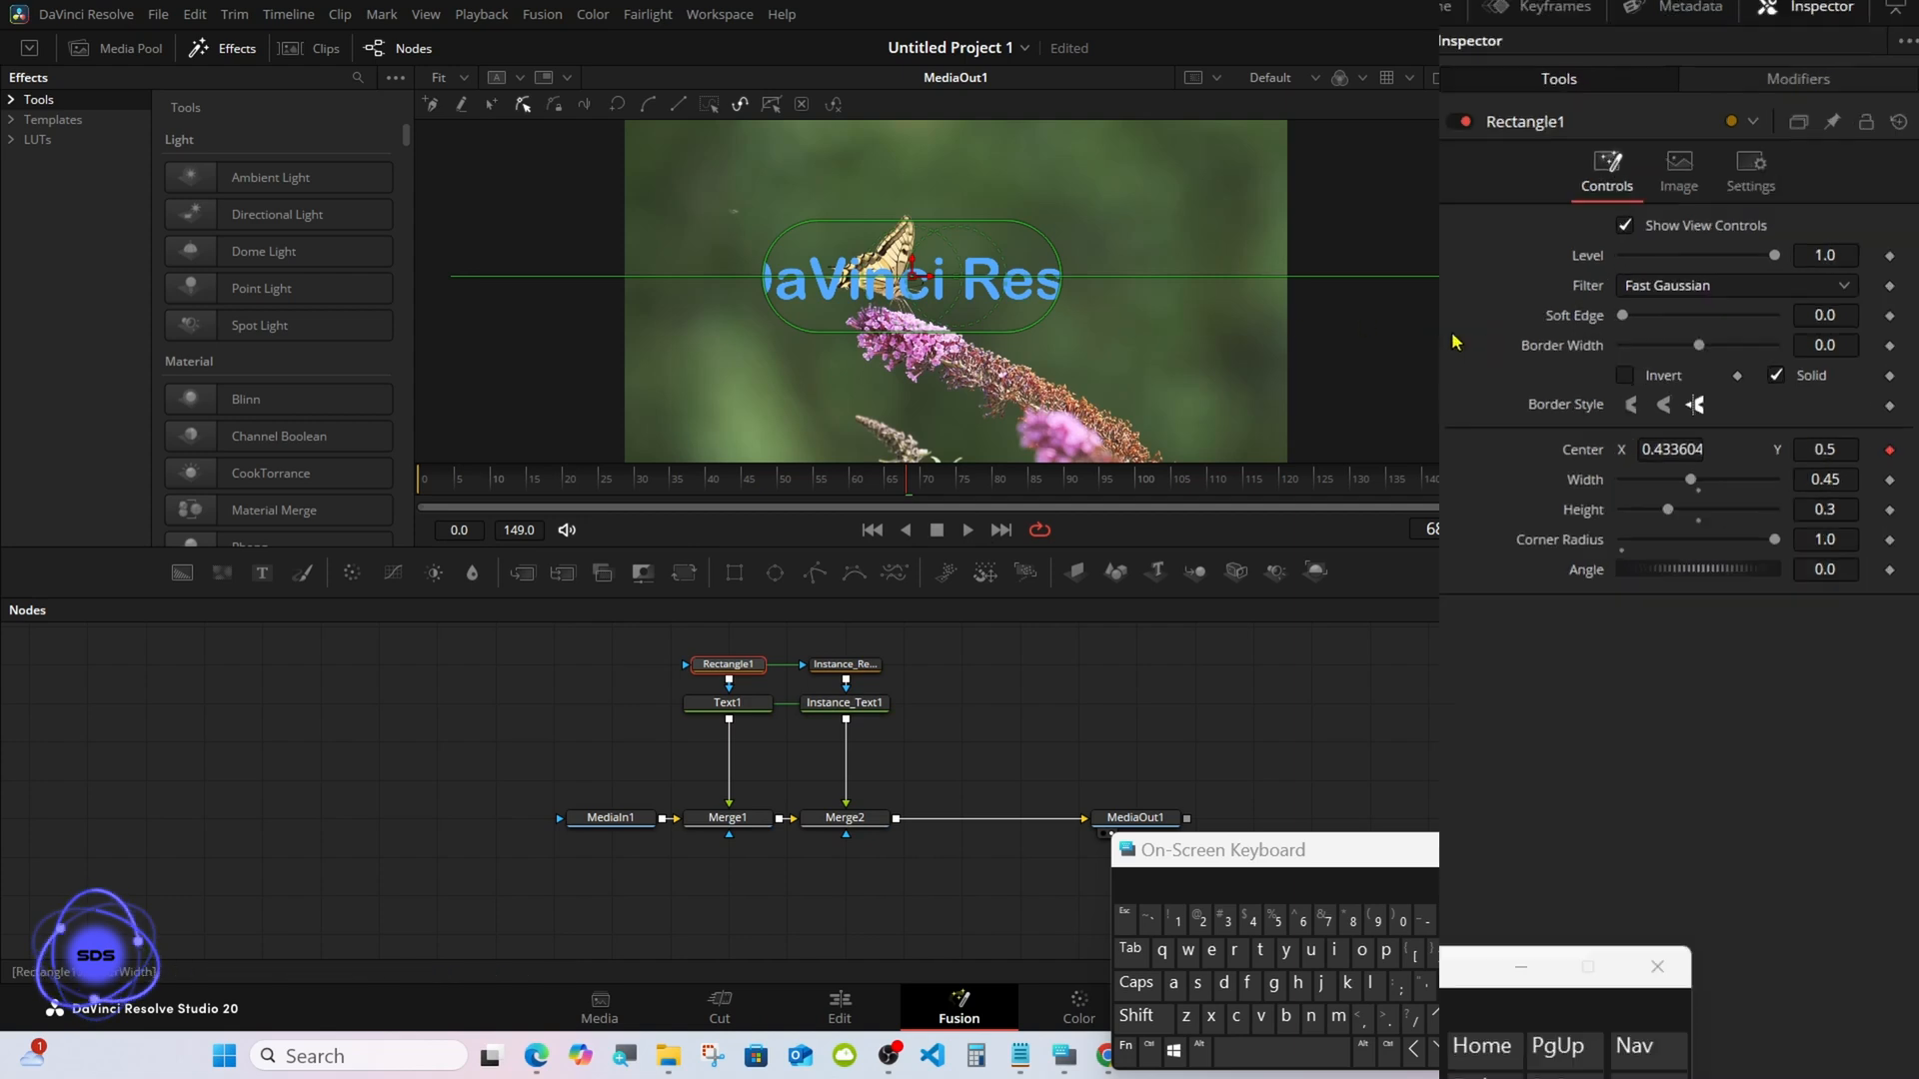
pyautogui.click(1663, 359)
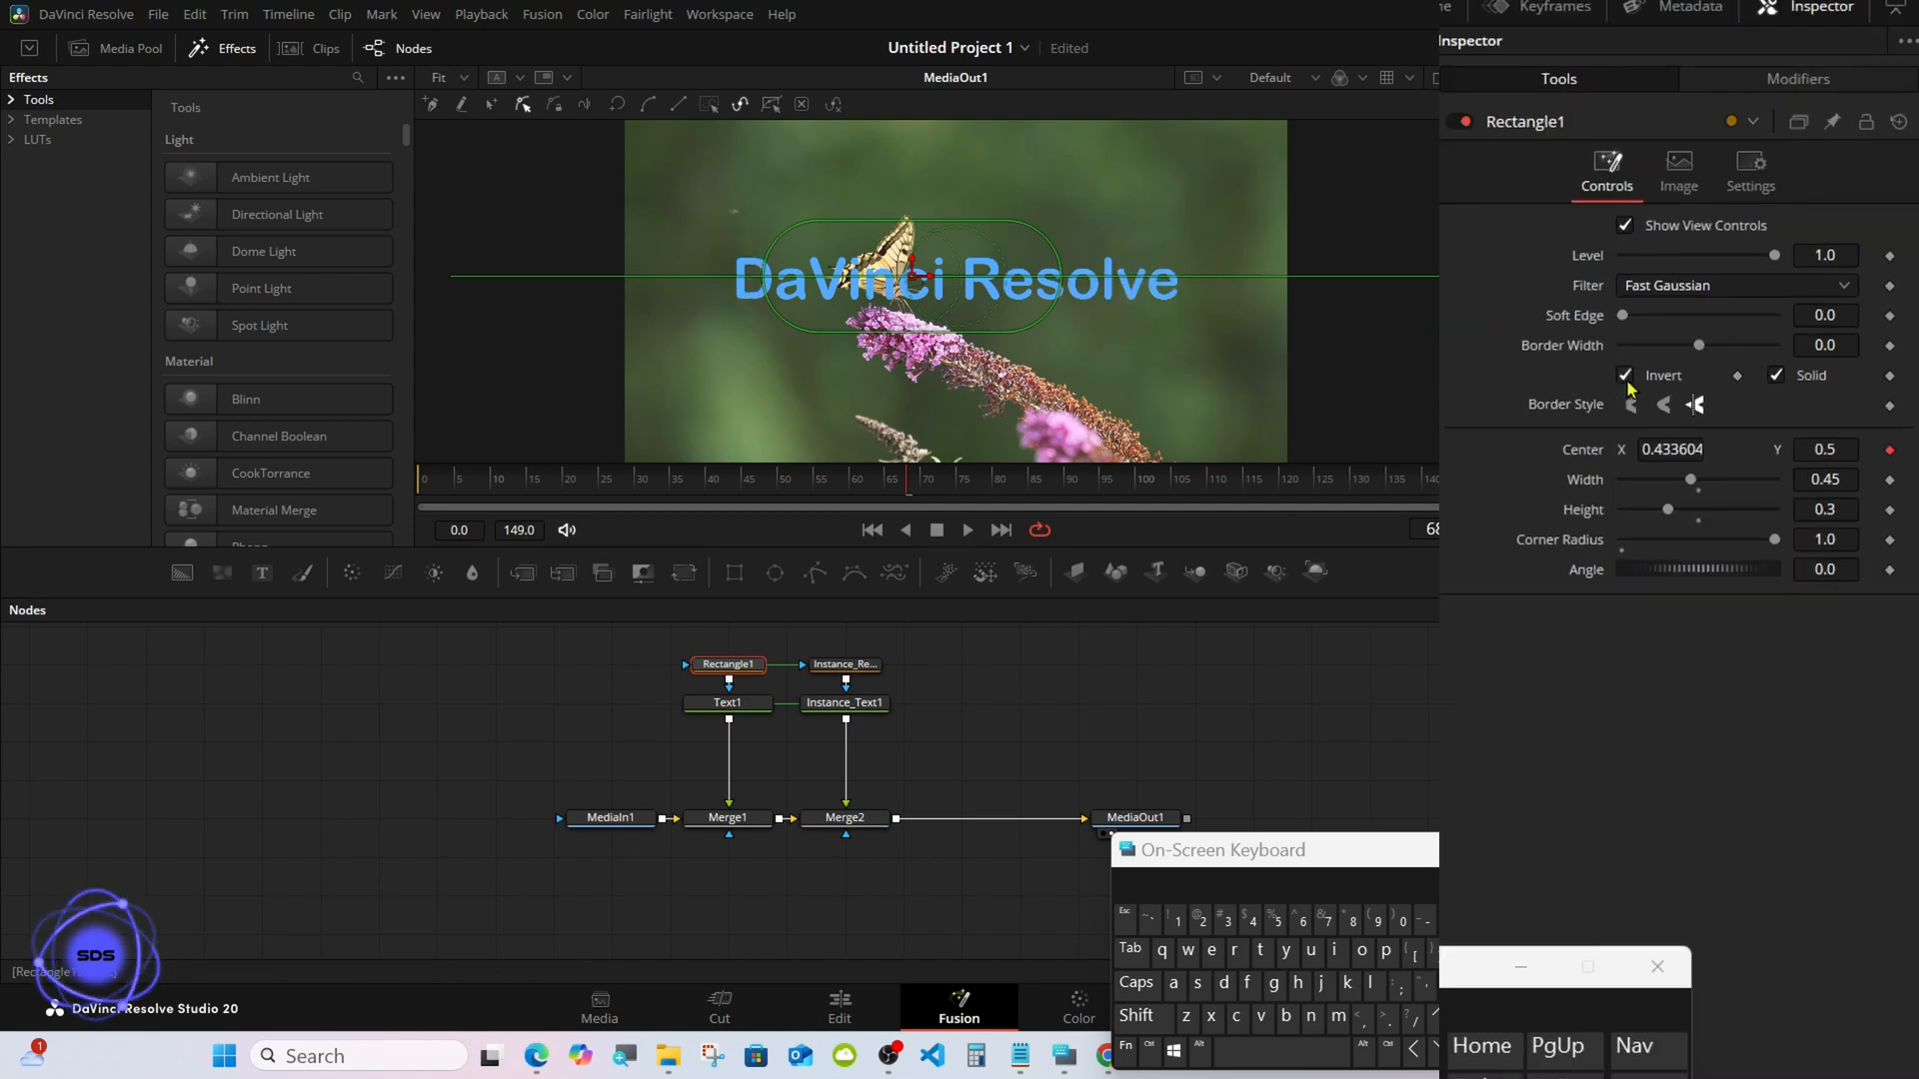
# Add a Displace tool to the node graph through the tool search.
pyautogui.moveTo(1196, 855); pyautogui.dragTo(1289, 720)
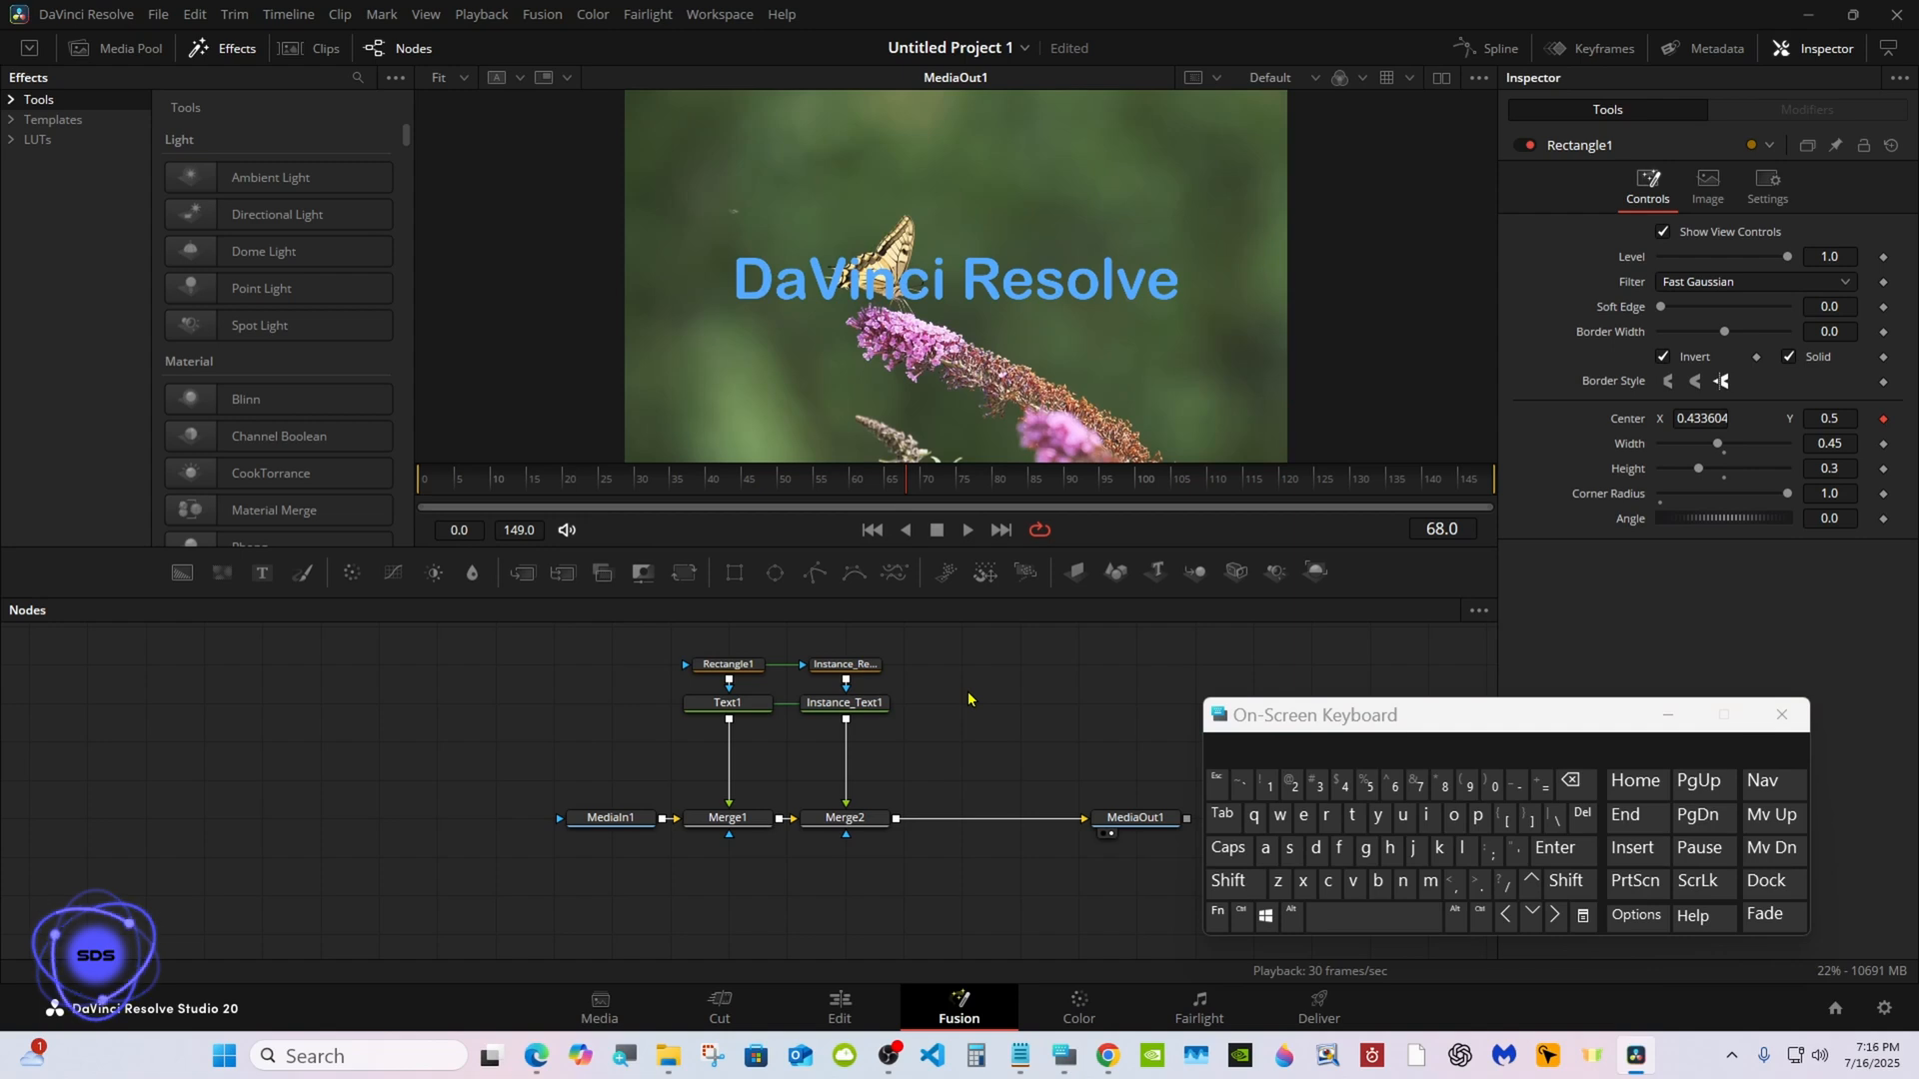
pyautogui.click(1228, 880)
pyautogui.click(1371, 916)
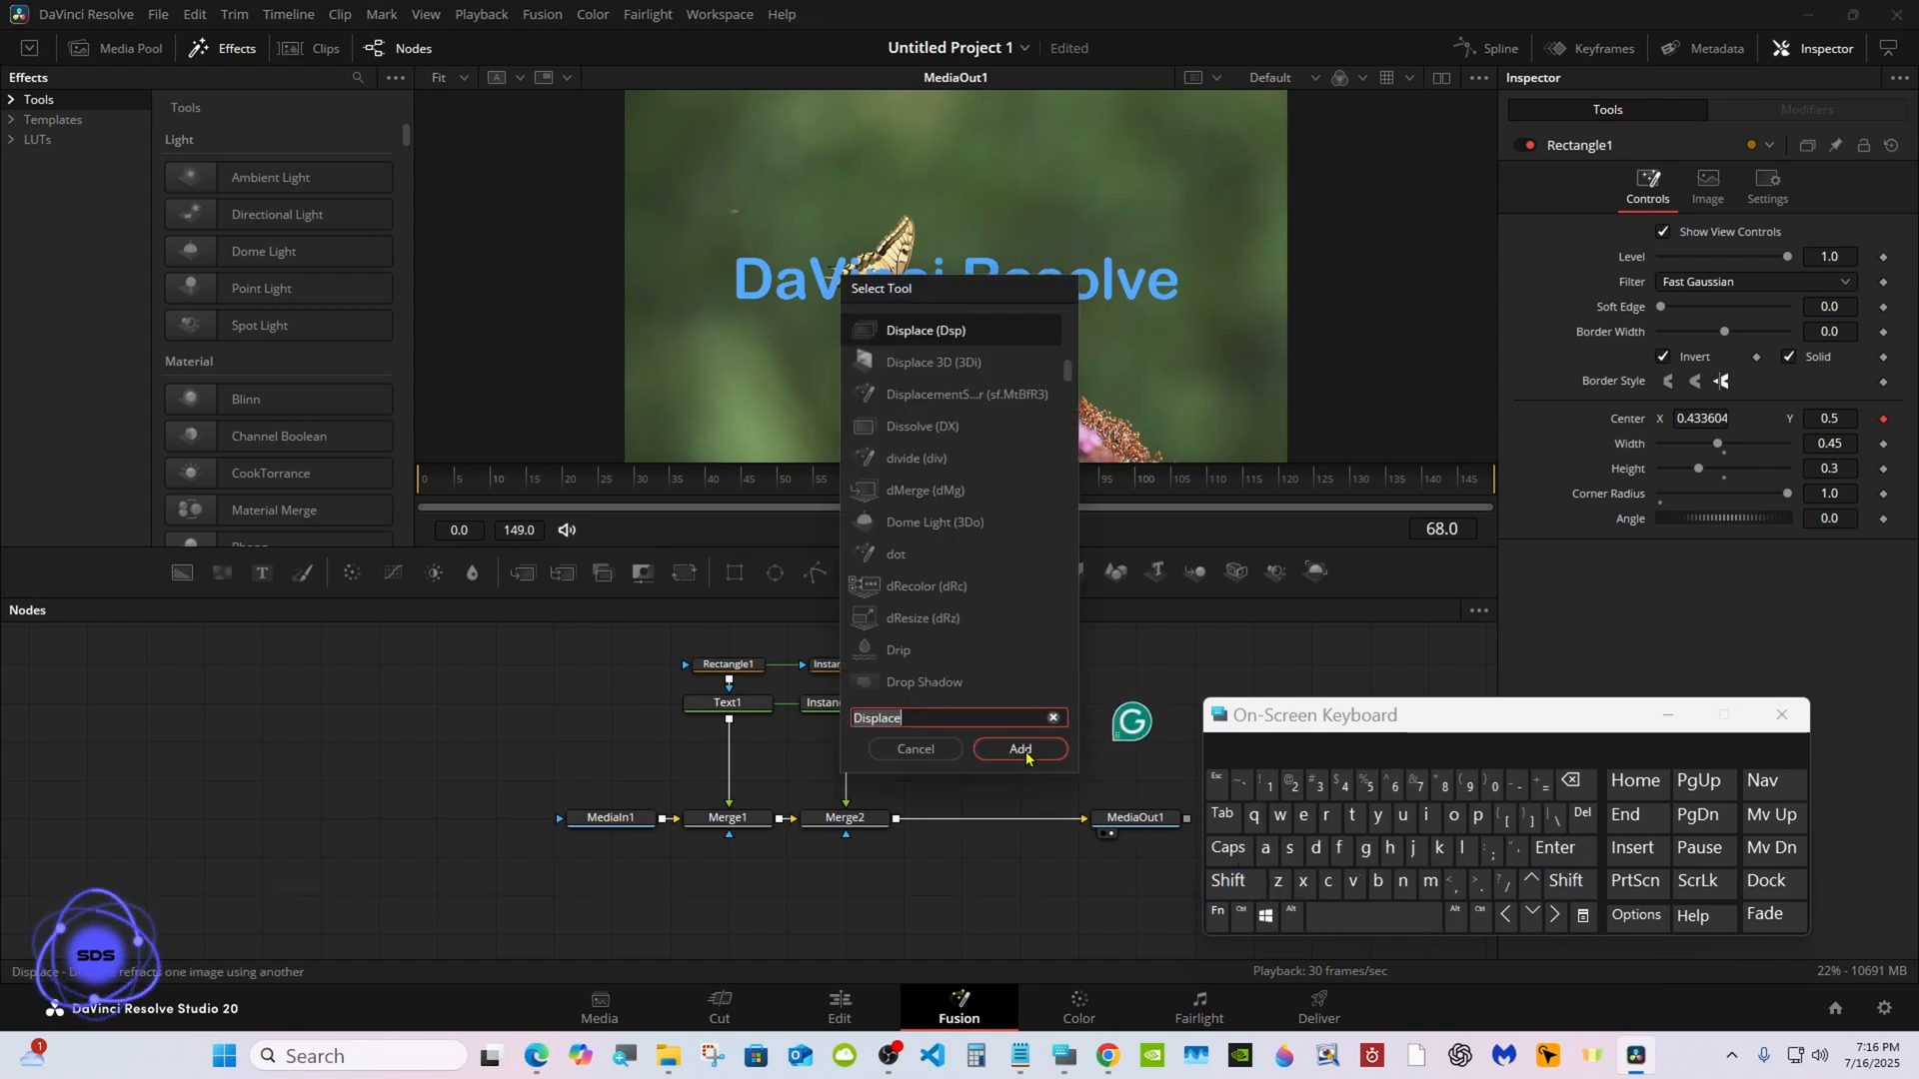
pyautogui.click(950, 716)
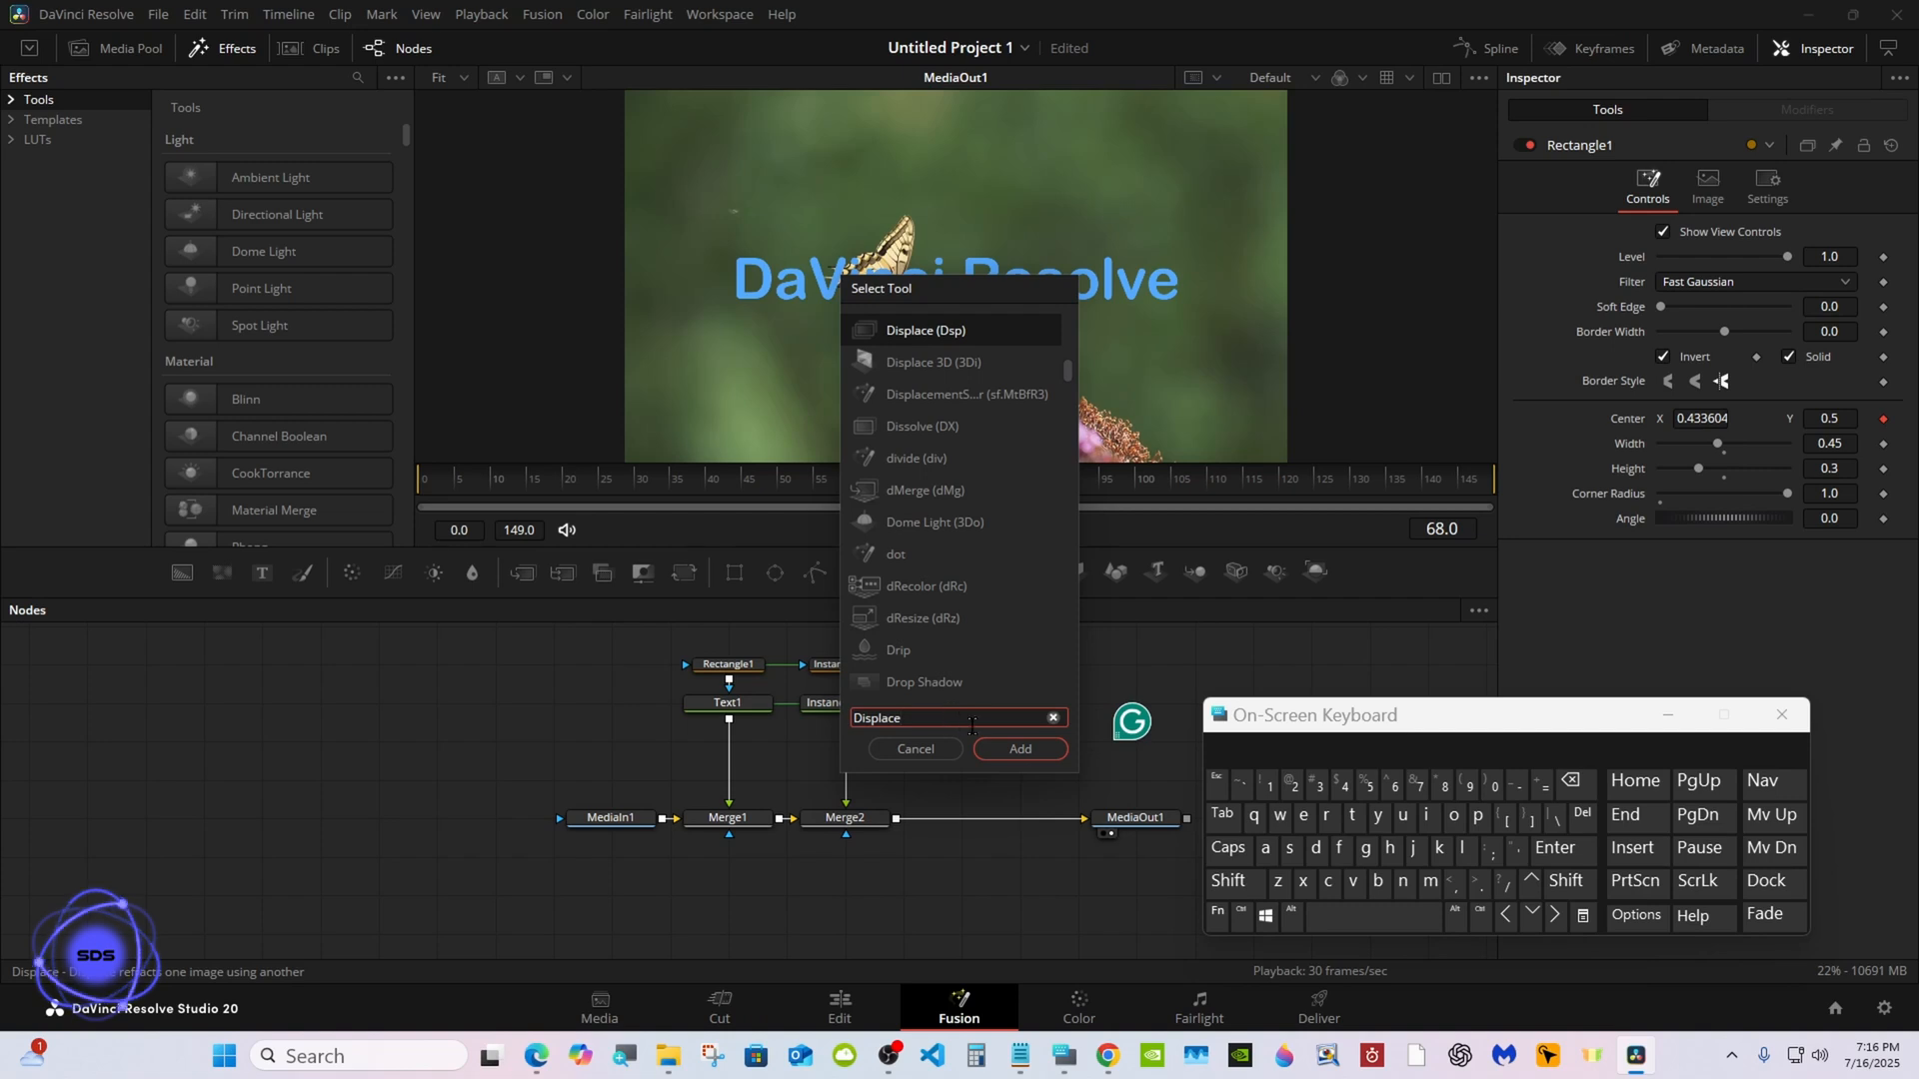
pyautogui.click(1021, 749)
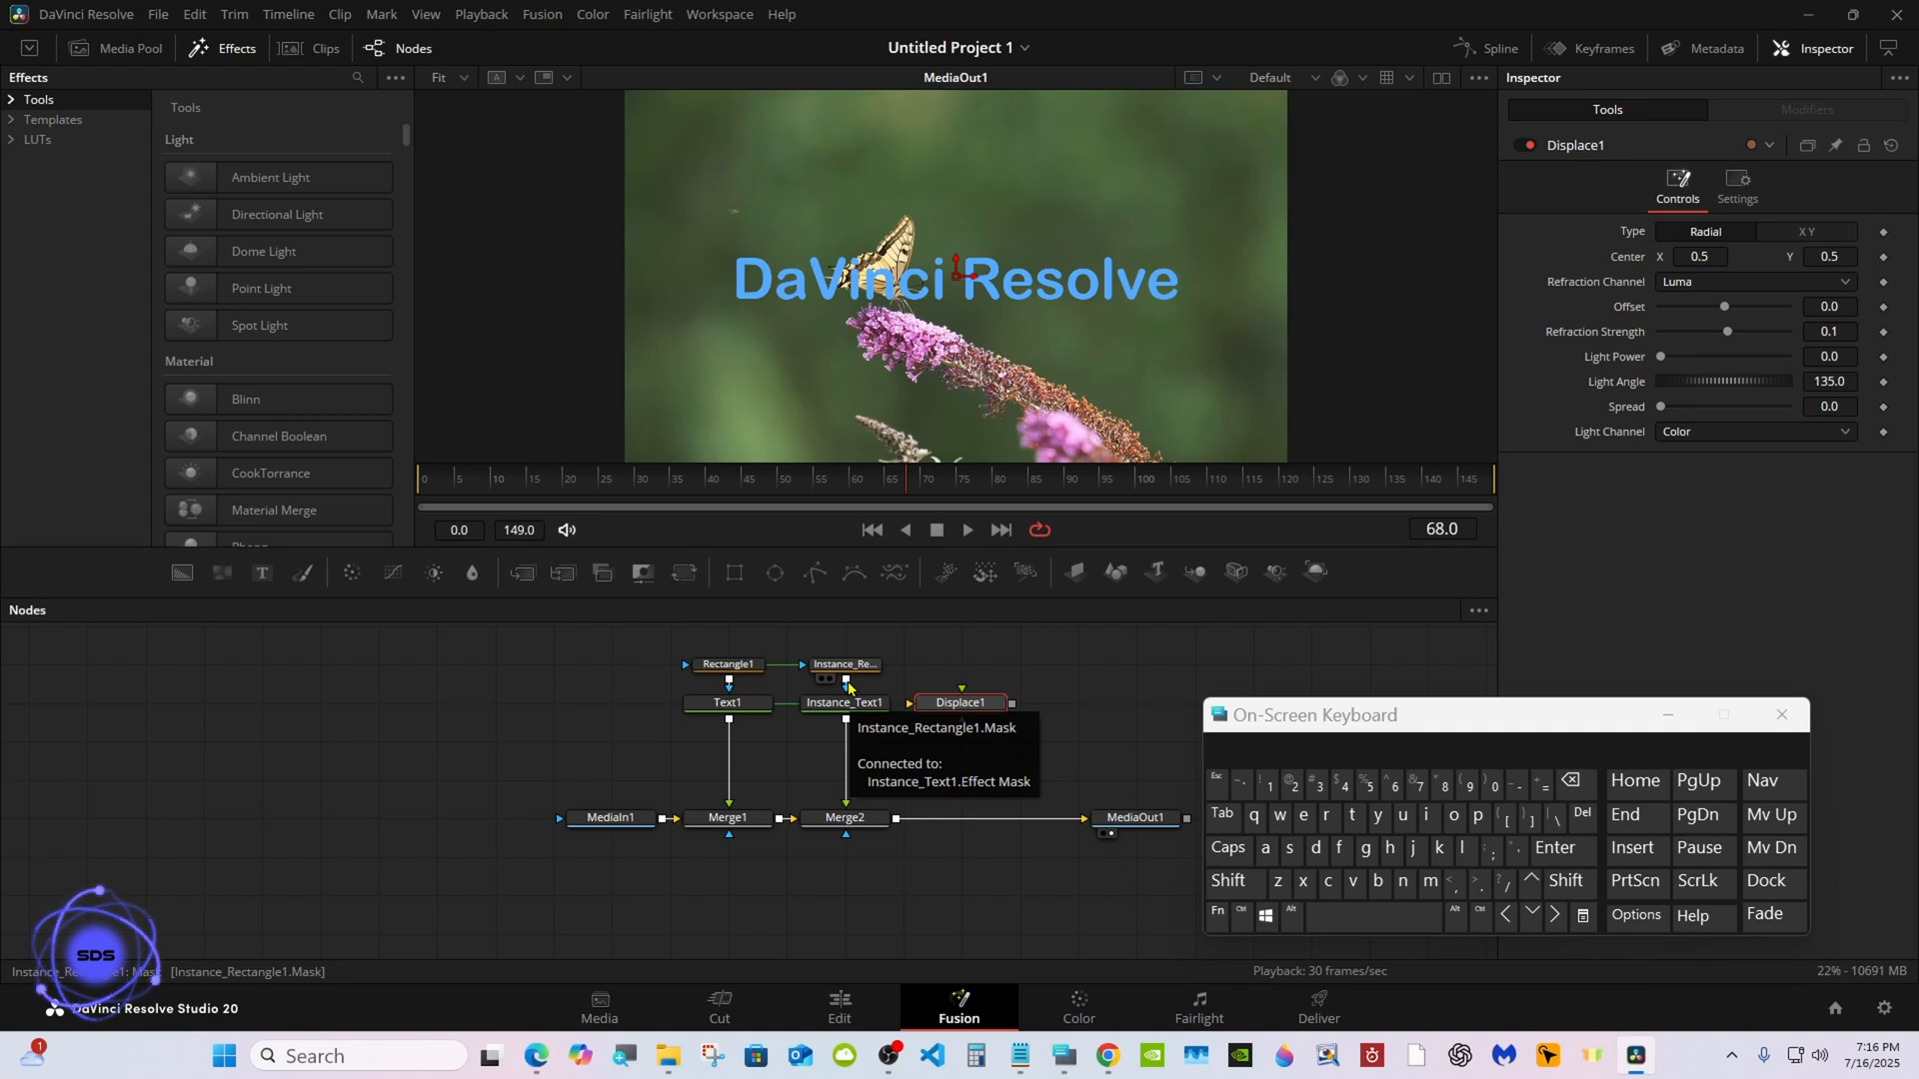
# Feed Instance_Rectangle1 into Displace1's foreground, place Displace1 between Instance_Text1 and the second merge, and align that merge beneath it.
pyautogui.moveTo(849, 688); pyautogui.dragTo(962, 696)
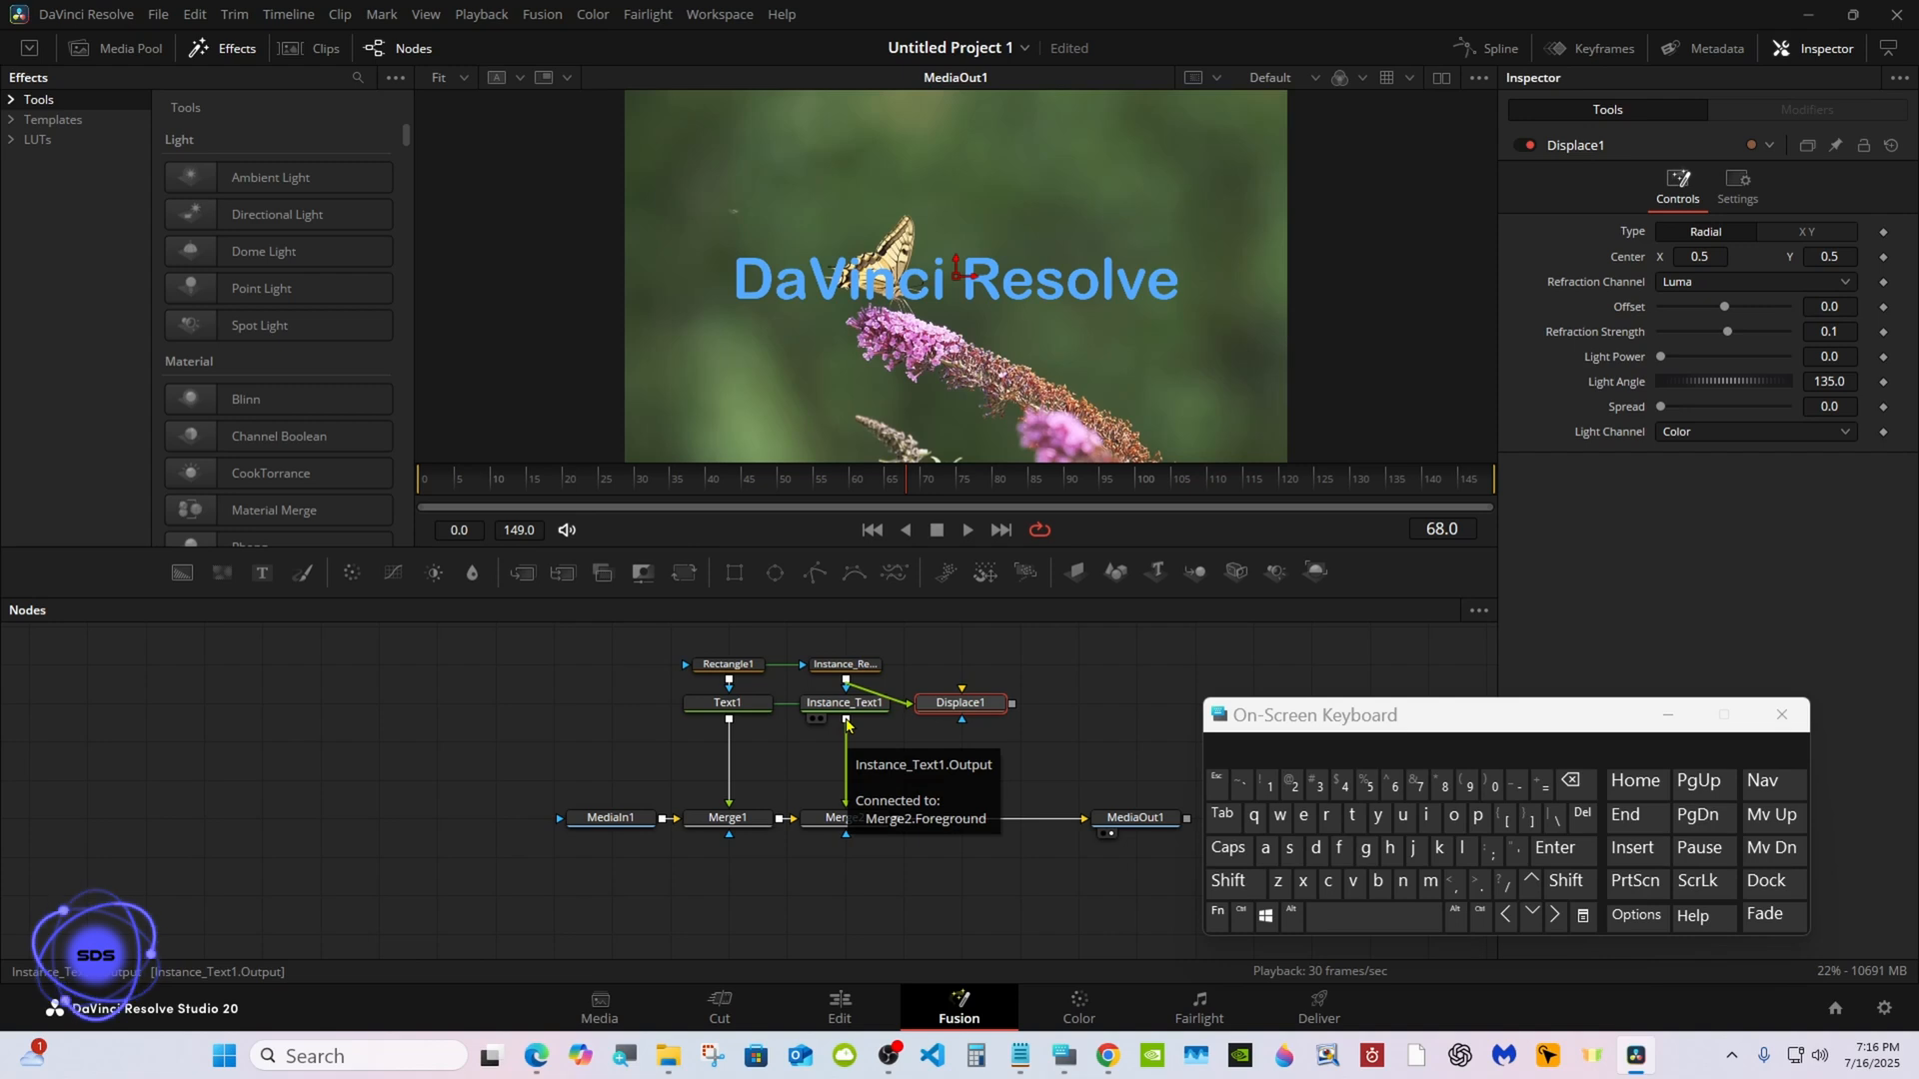
pyautogui.moveTo(848, 726); pyautogui.dragTo(968, 826)
pyautogui.click(967, 826)
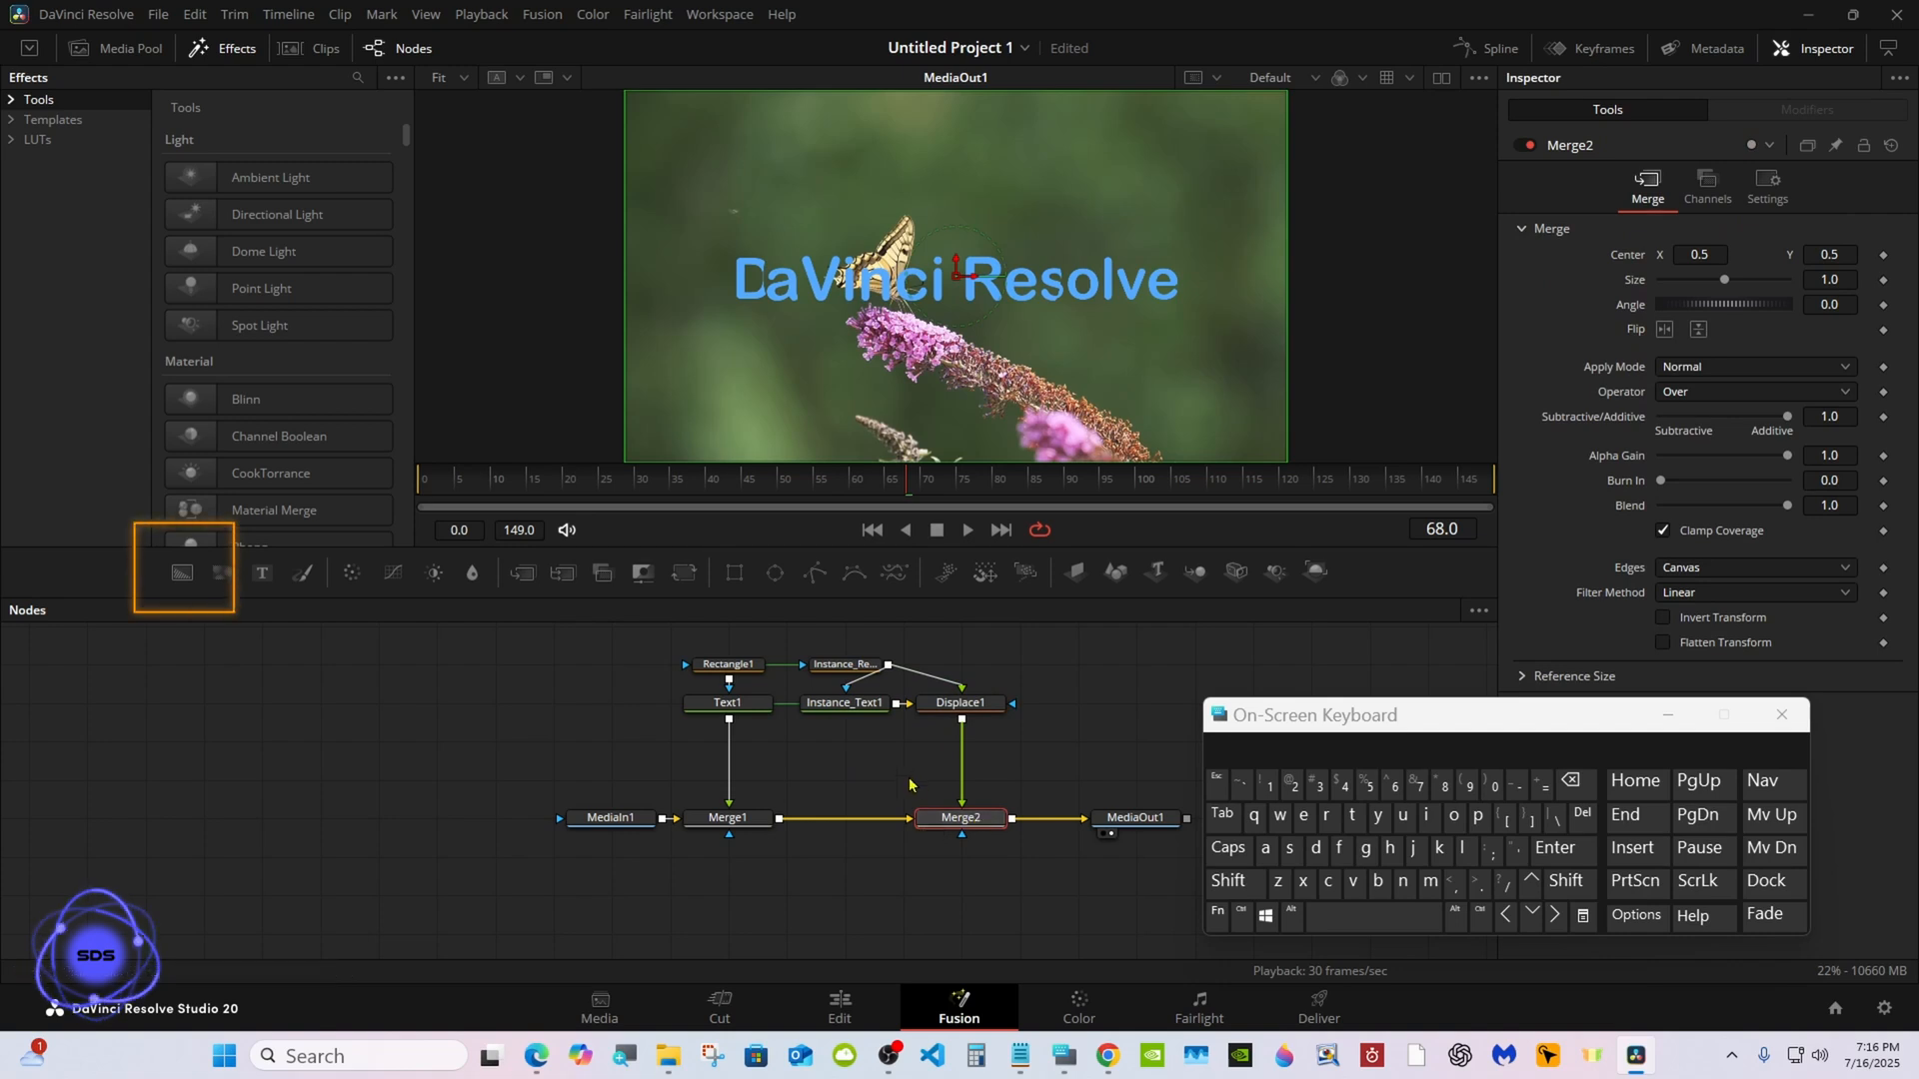
# Insert a Background node between Displace1 and Merge2, masked by Displace1, and set its Green value to 1.0.
pyautogui.moveTo(180, 573); pyautogui.dragTo(961, 811)
pyautogui.moveTo(1339, 714); pyautogui.dragTo(1291, 801)
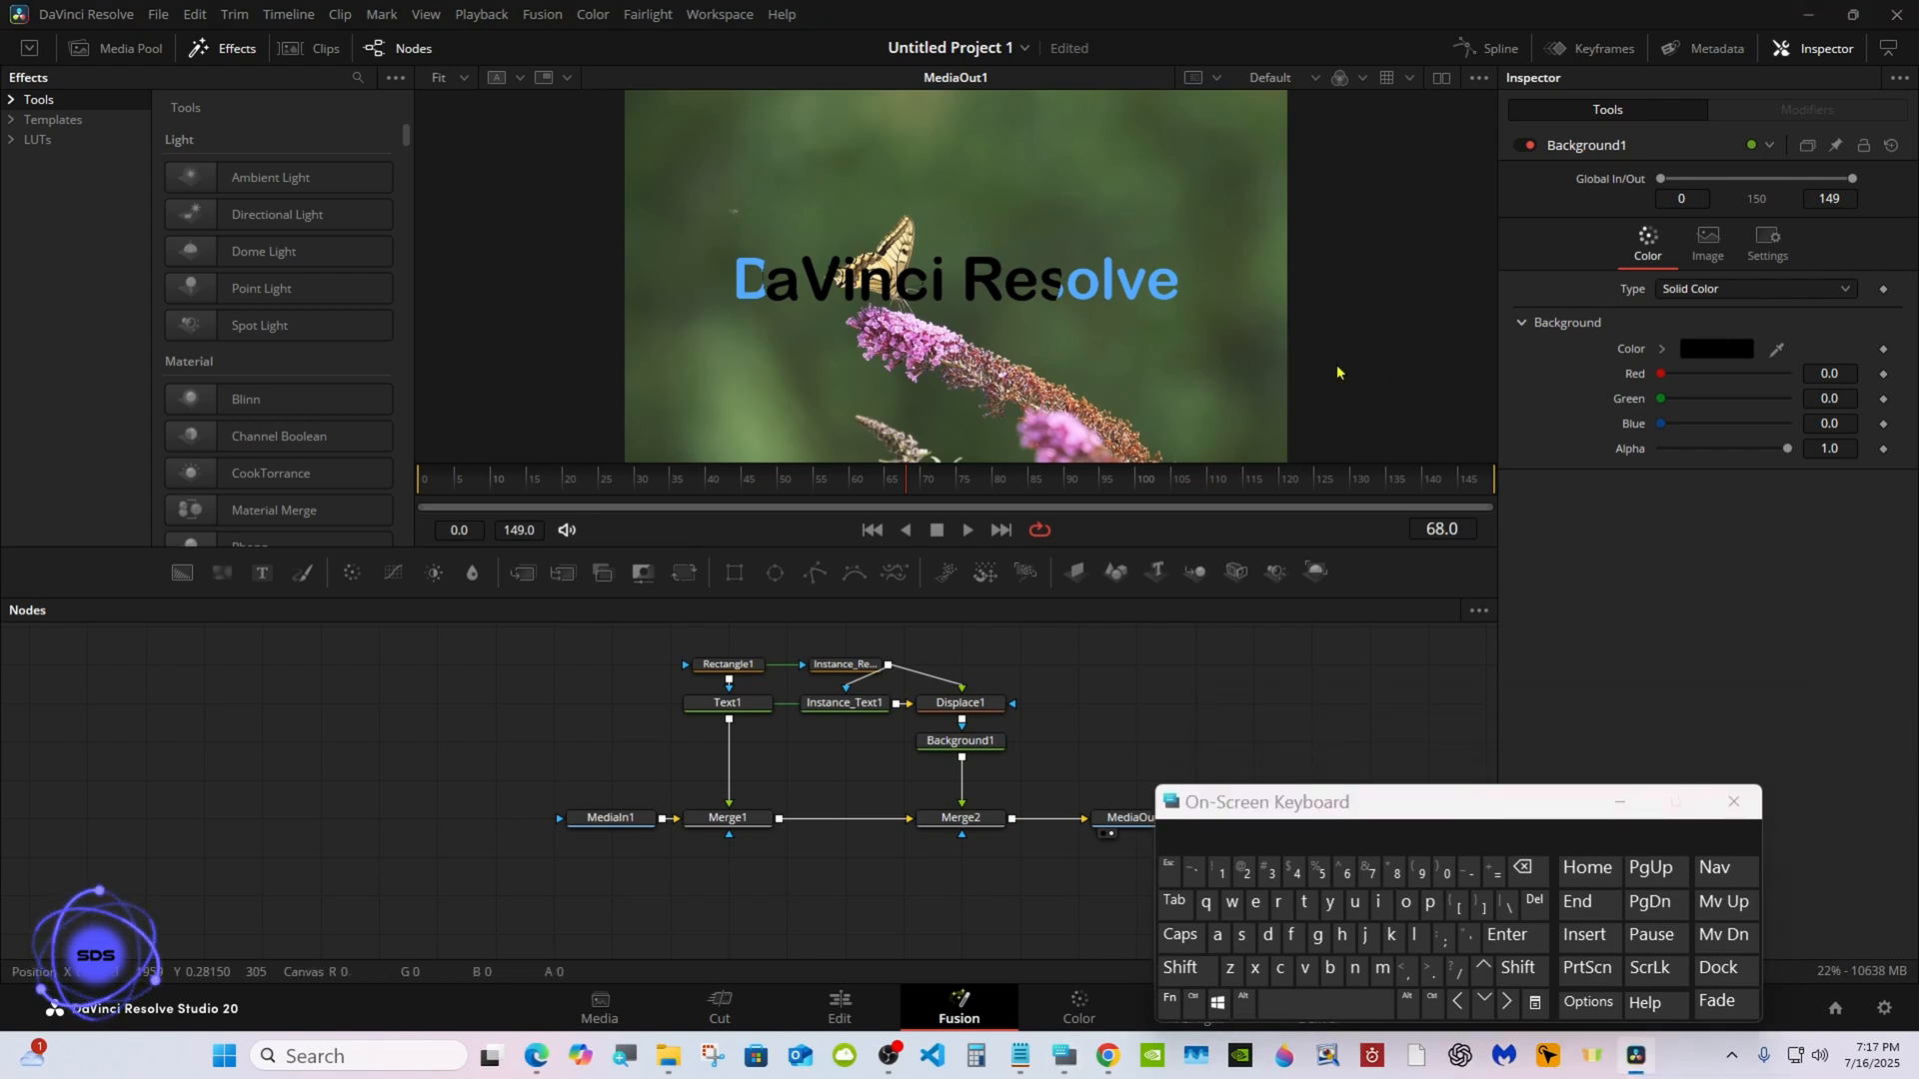
pyautogui.moveTo(1661, 398); pyautogui.dragTo(1799, 401)
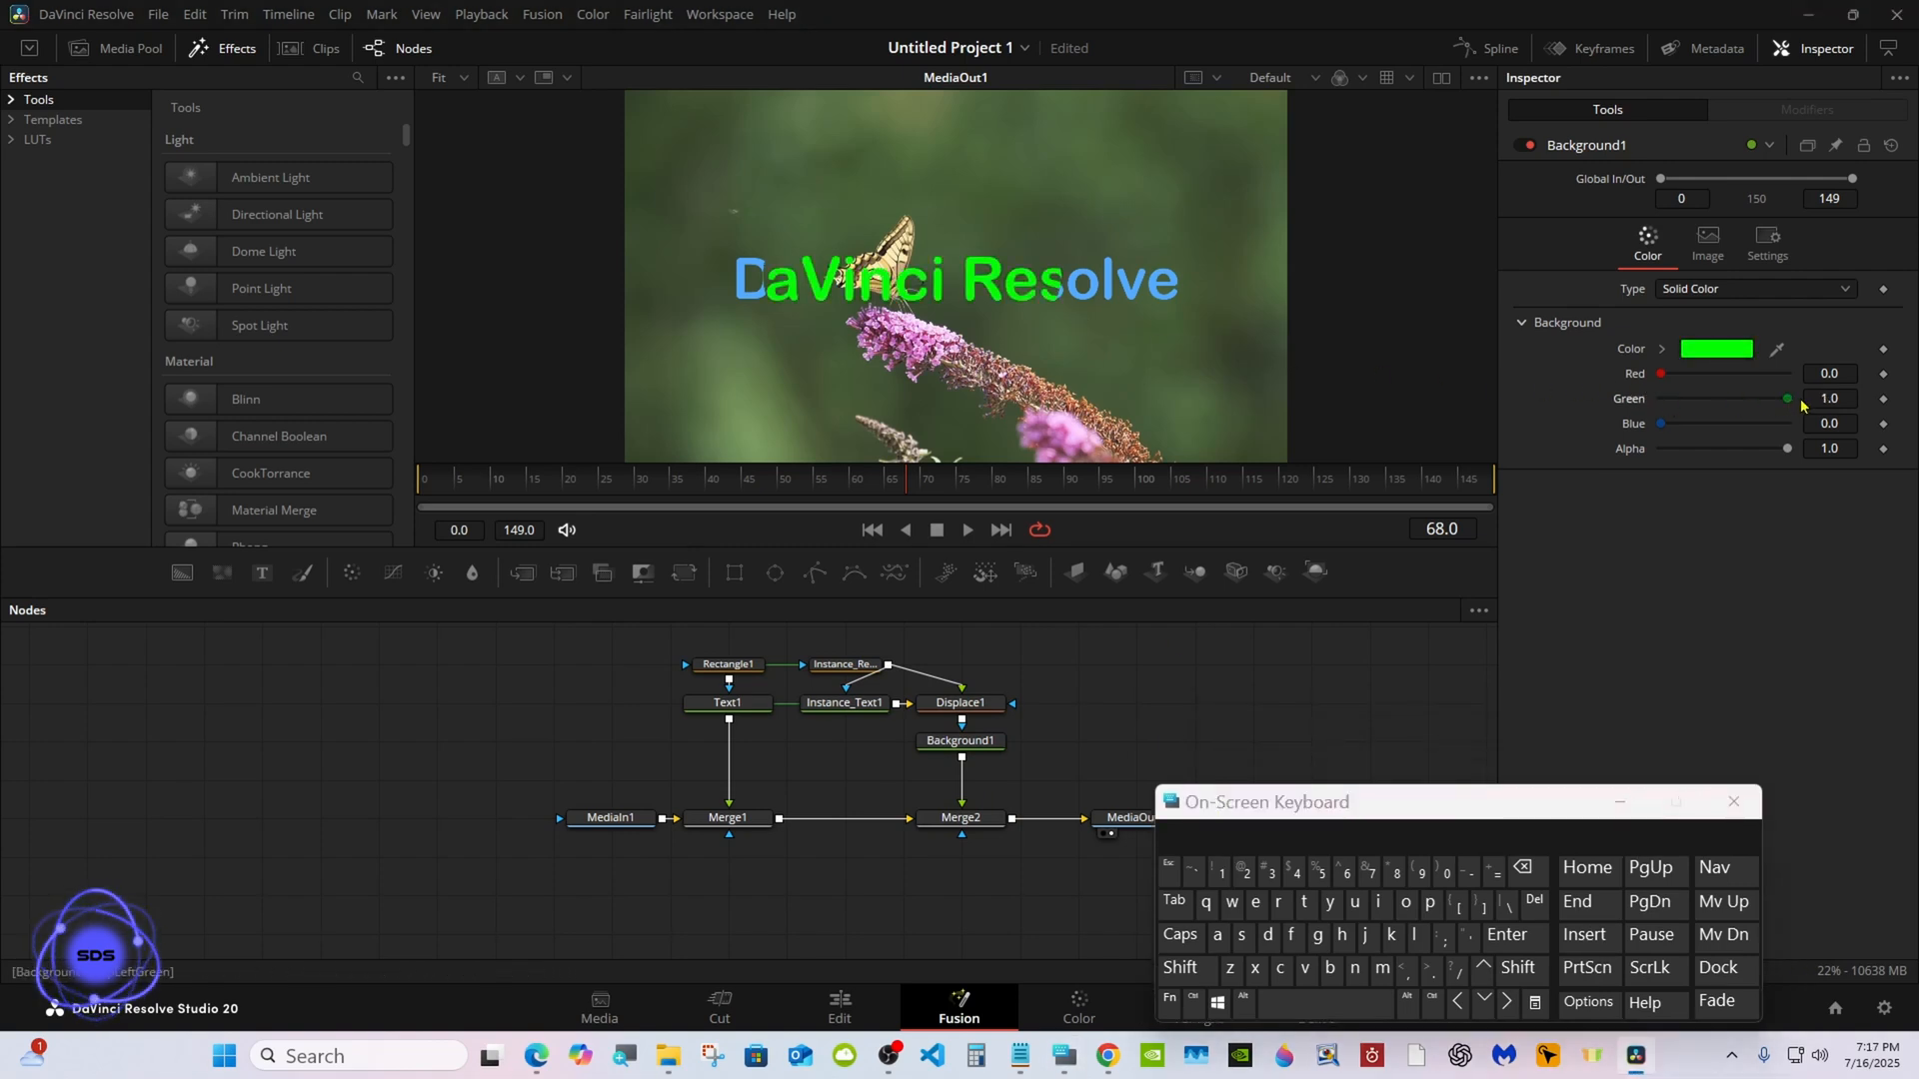
# Set the Spread of Displace1 to 1.0.
pyautogui.moveTo(1196, 786); pyautogui.dragTo(1216, 737)
pyautogui.click(959, 703)
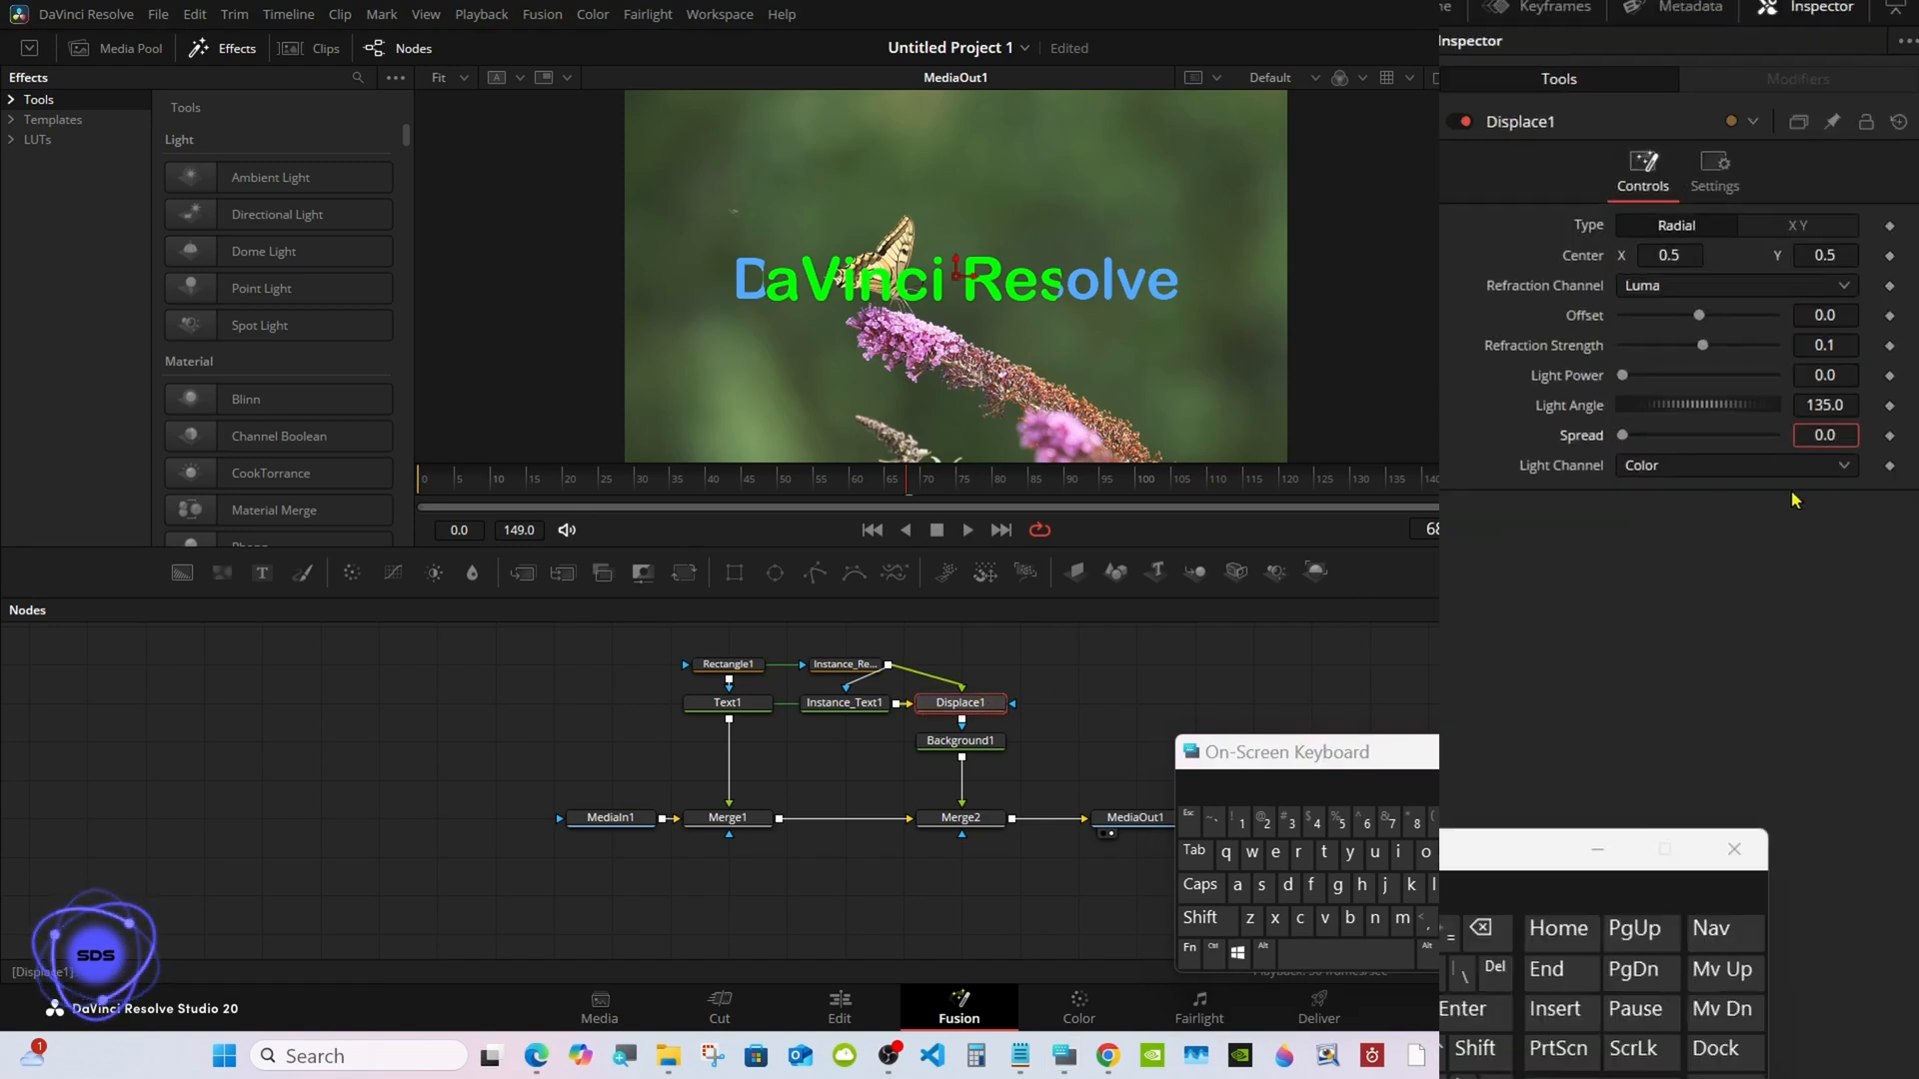
pyautogui.click(1481, 929)
pyautogui.click(1481, 929)
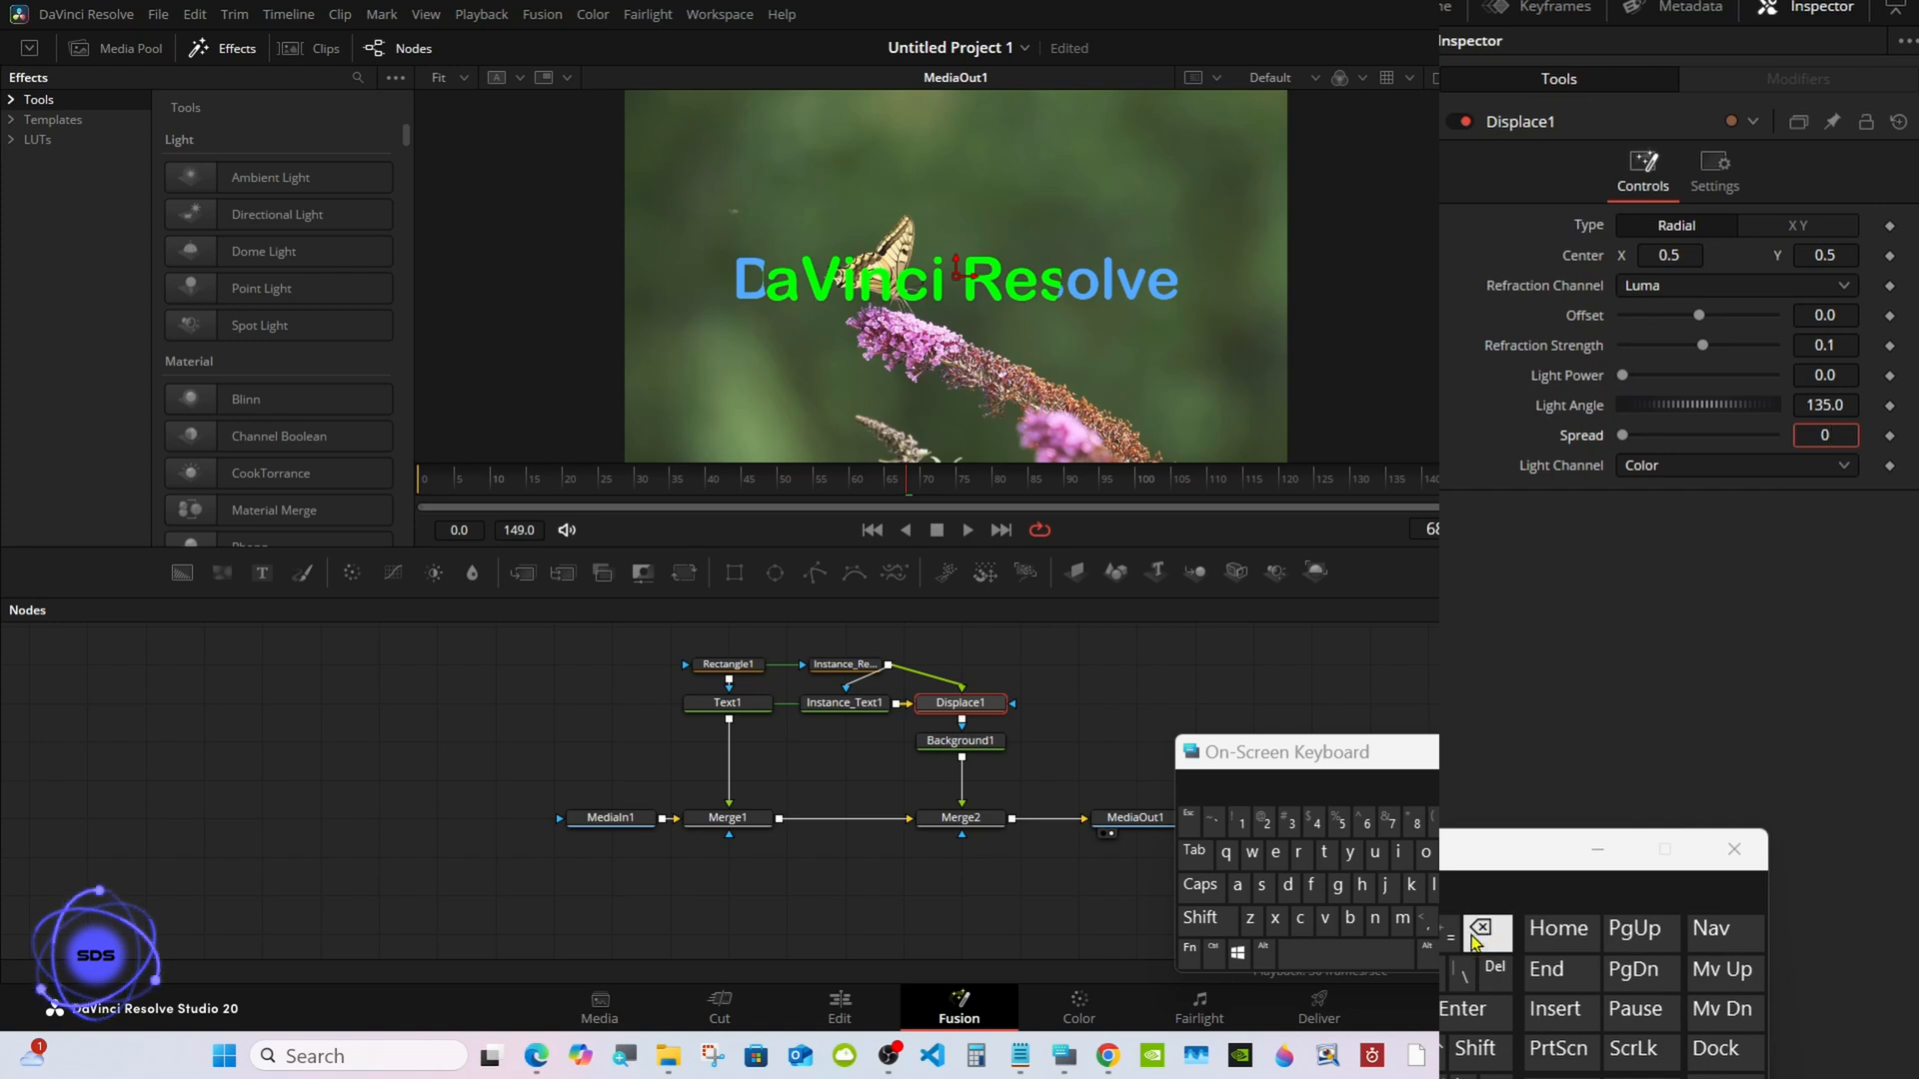
pyautogui.click(1481, 929)
pyautogui.click(1240, 822)
pyautogui.click(1469, 1009)
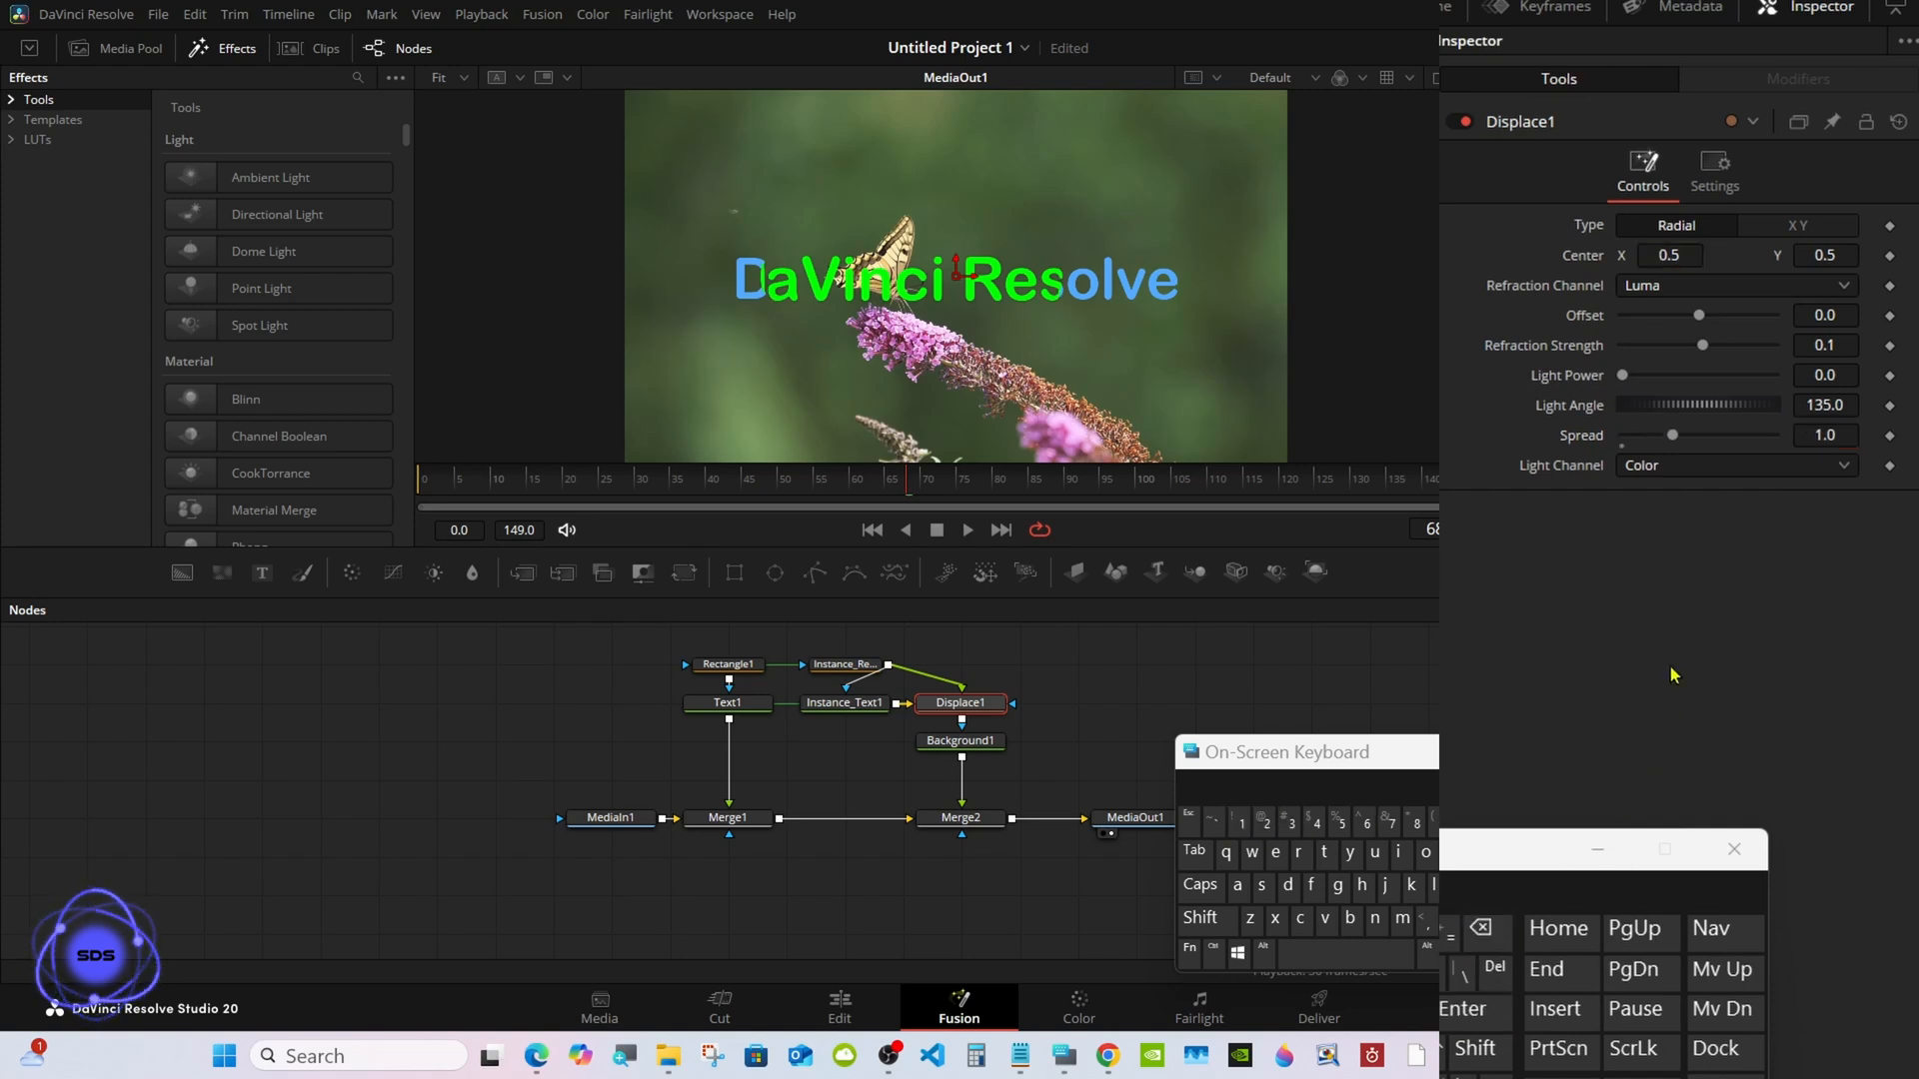
# Set the Refraction Strength of Displace1 to 0.45.
pyautogui.moveTo(1703, 346); pyautogui.dragTo(1715, 357)
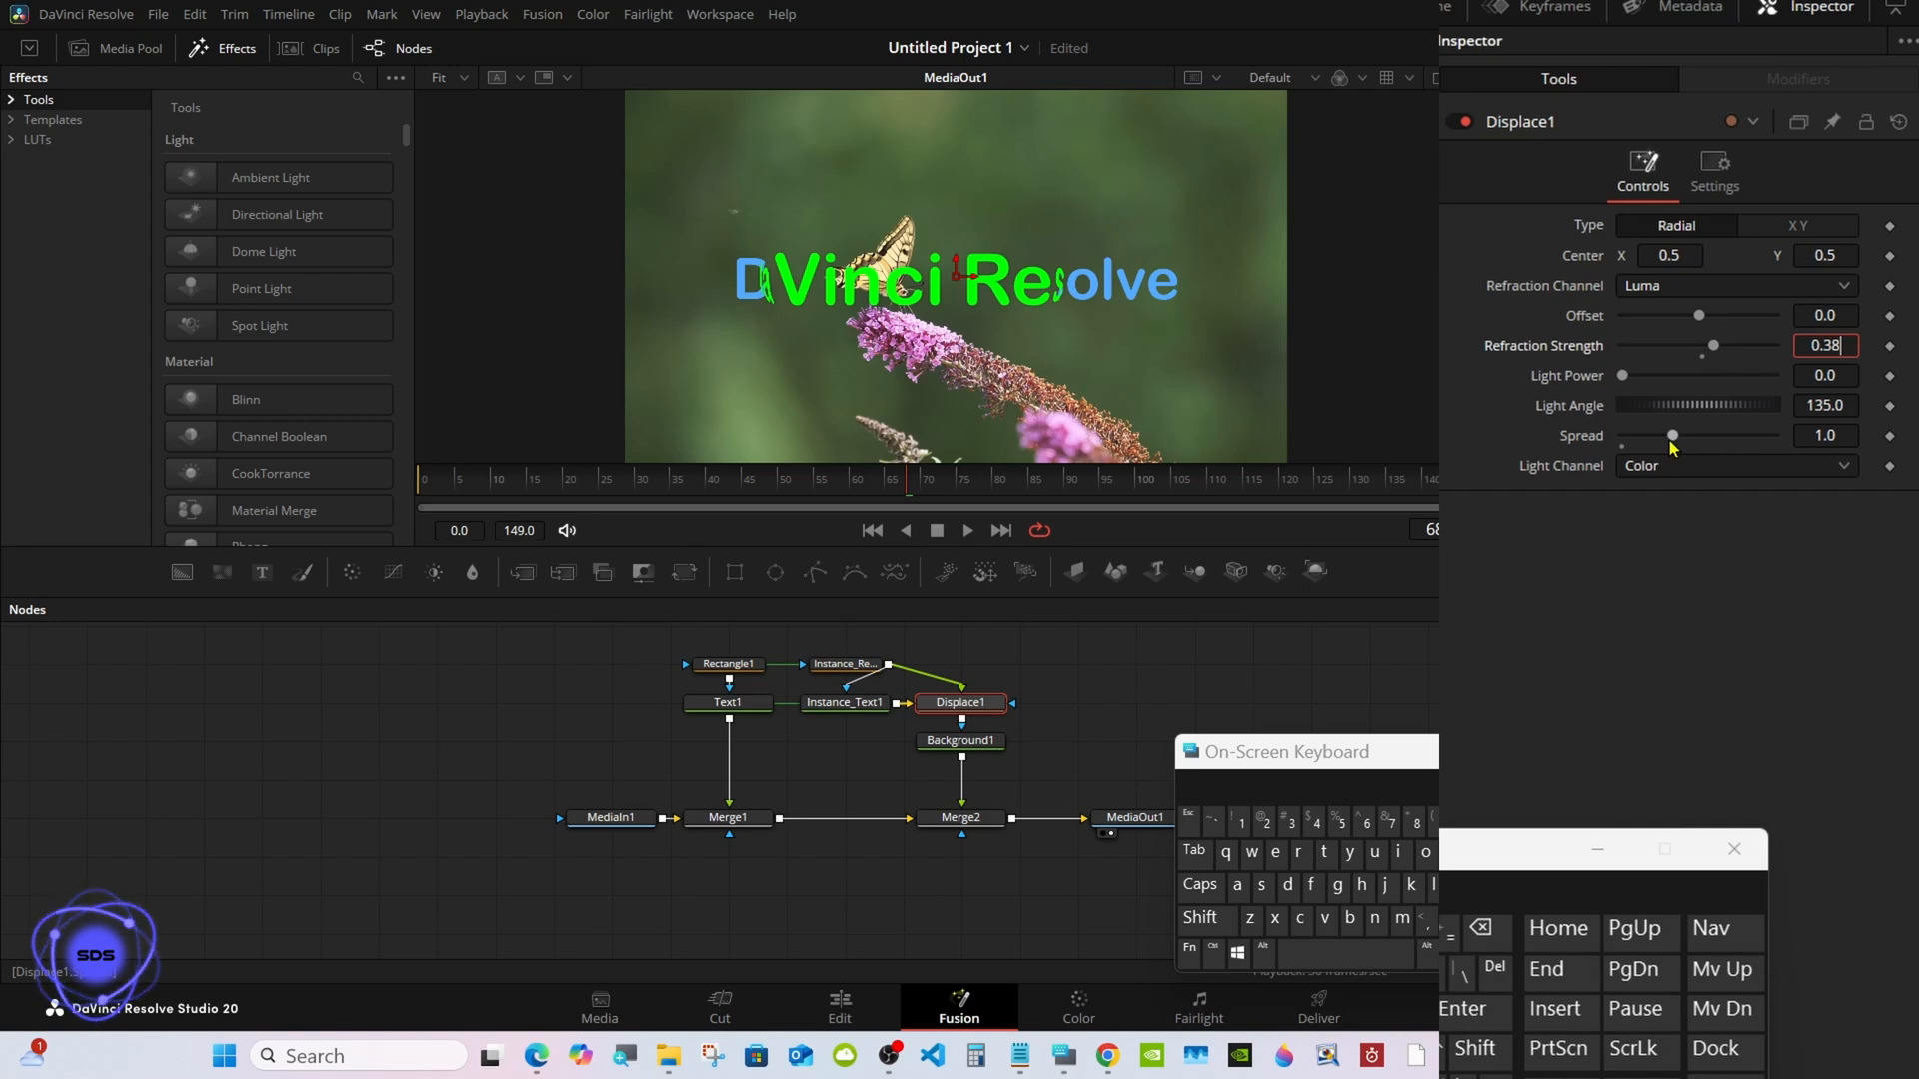
pyautogui.click(1480, 927)
pyautogui.click(1480, 928)
pyautogui.click(1313, 822)
pyautogui.click(1341, 823)
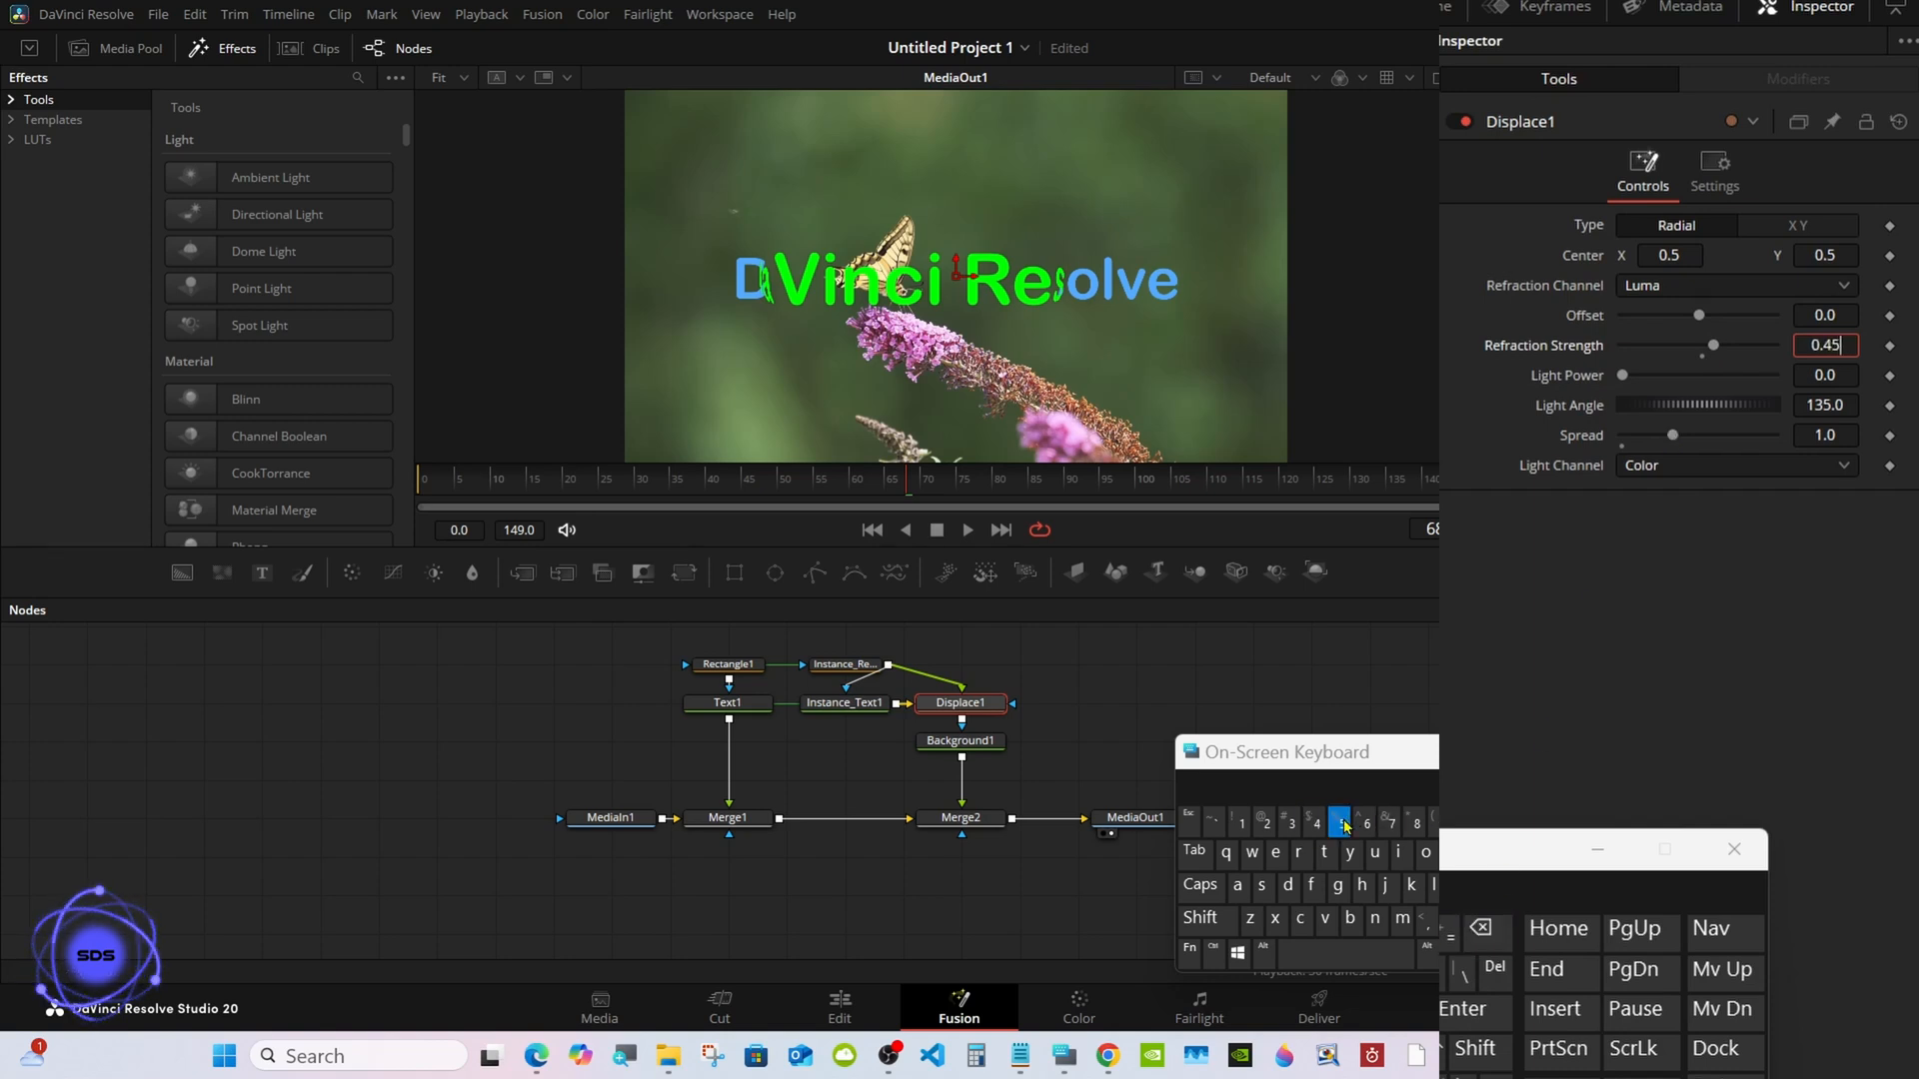
pyautogui.click(1469, 1009)
# Go to frame 29 and pin the controls of Displace1 and Instance_Rectangle1 so both sets stay displayed together.
pyautogui.moveTo(1028, 482); pyautogui.dragTo(629, 470)
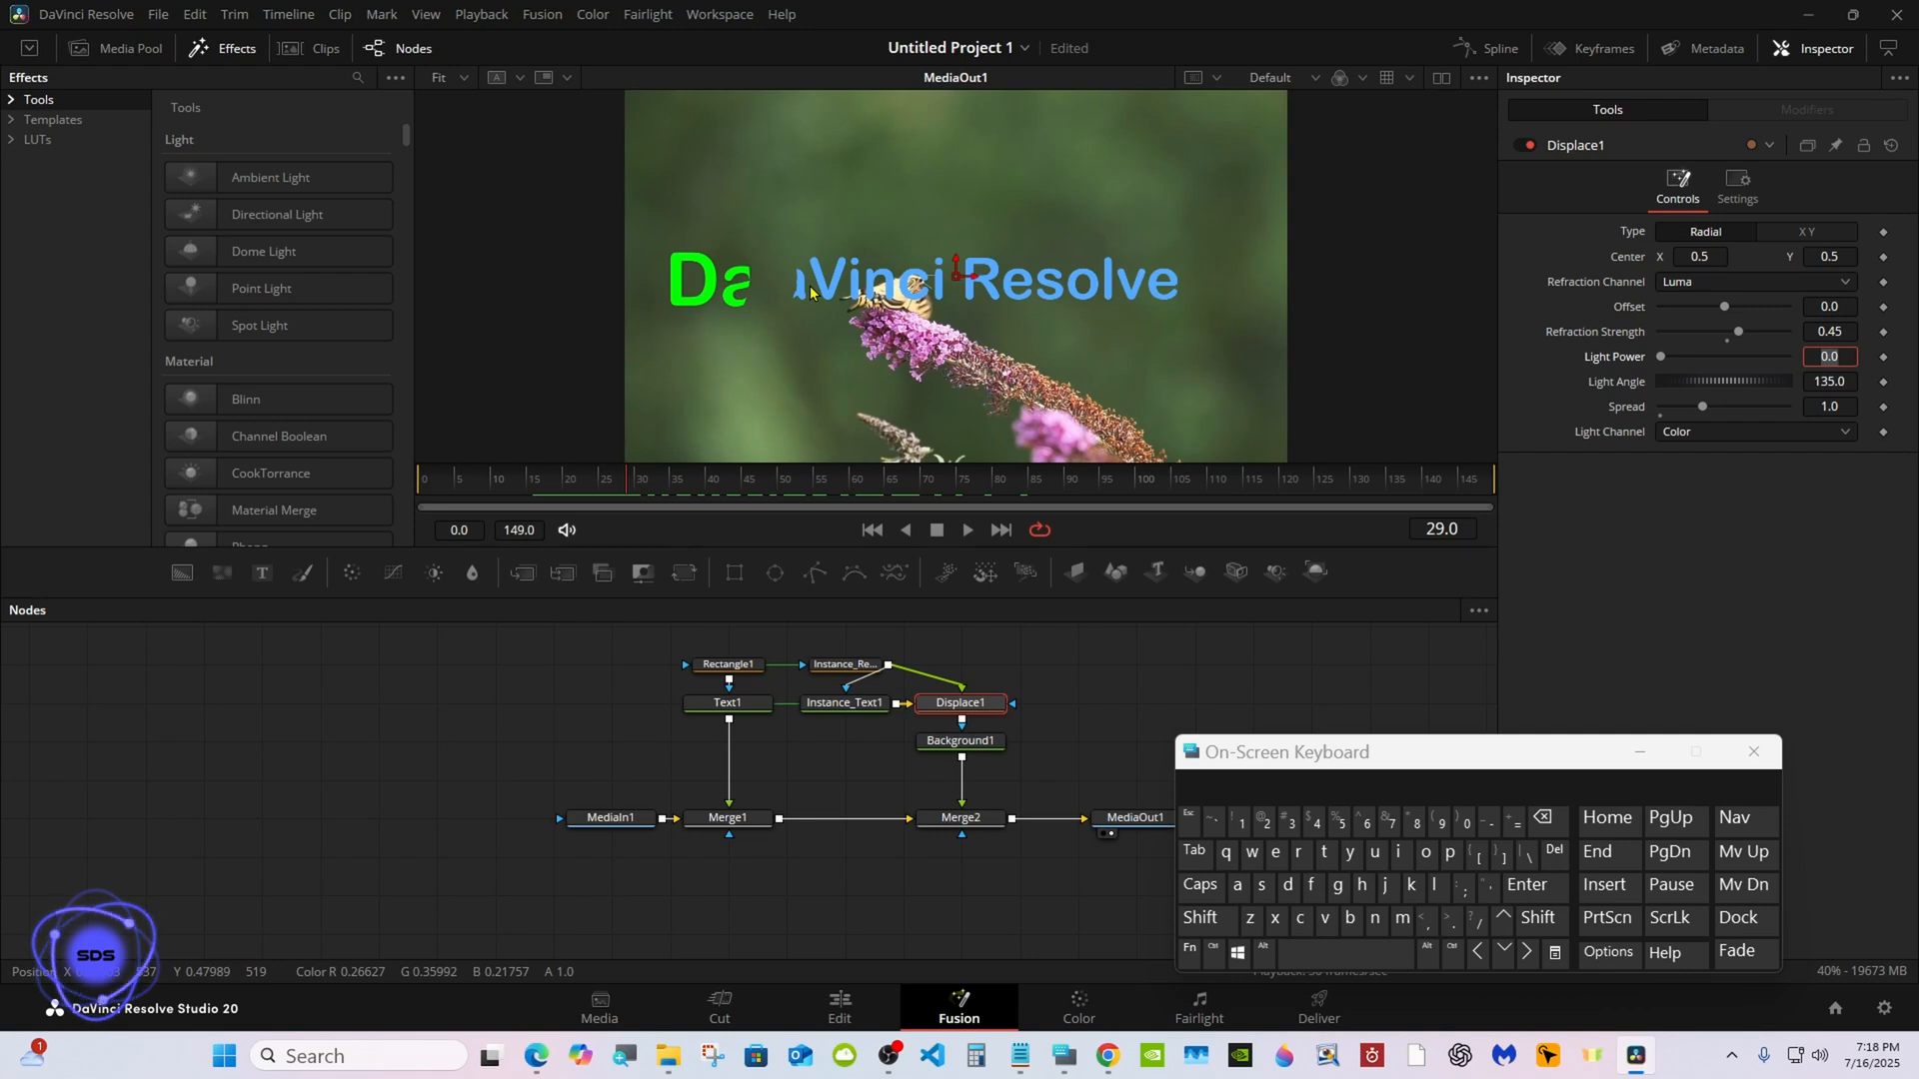
pyautogui.moveTo(1356, 761); pyautogui.dragTo(885, 840)
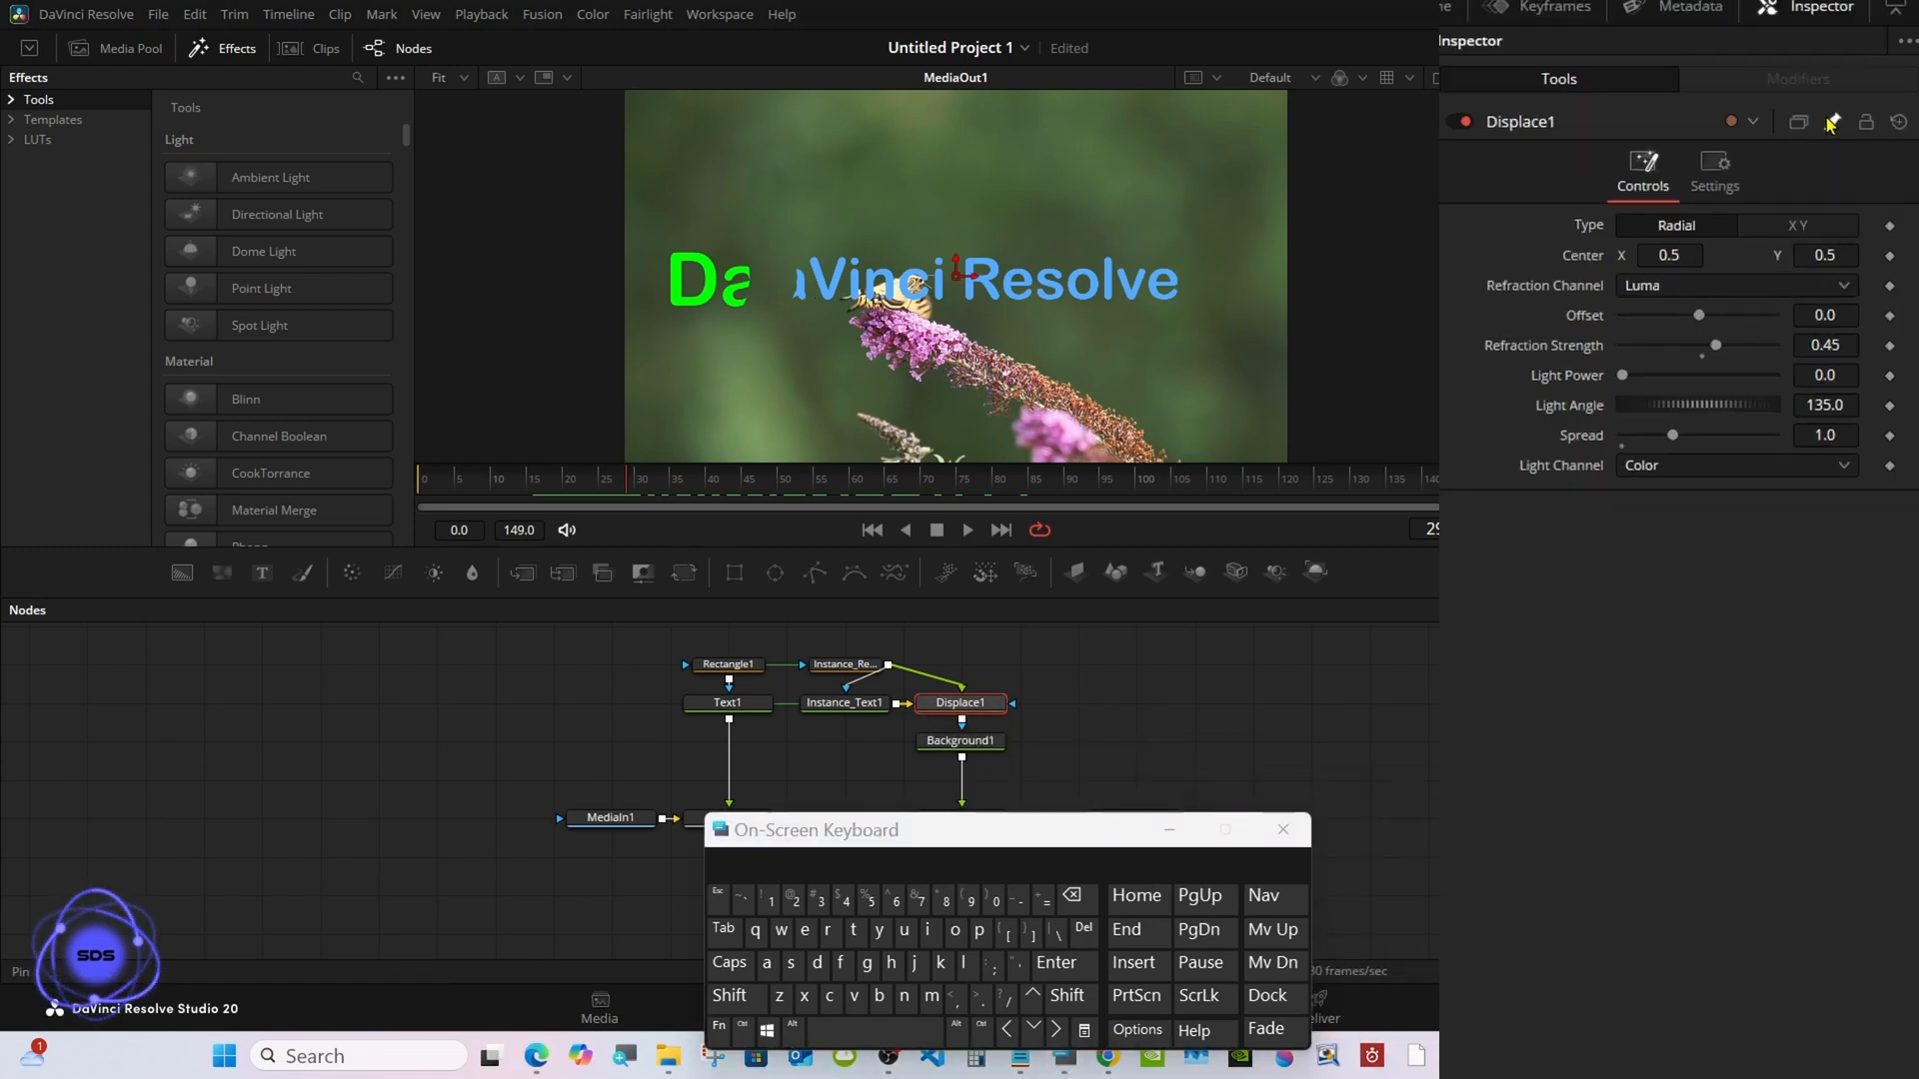
pyautogui.click(841, 665)
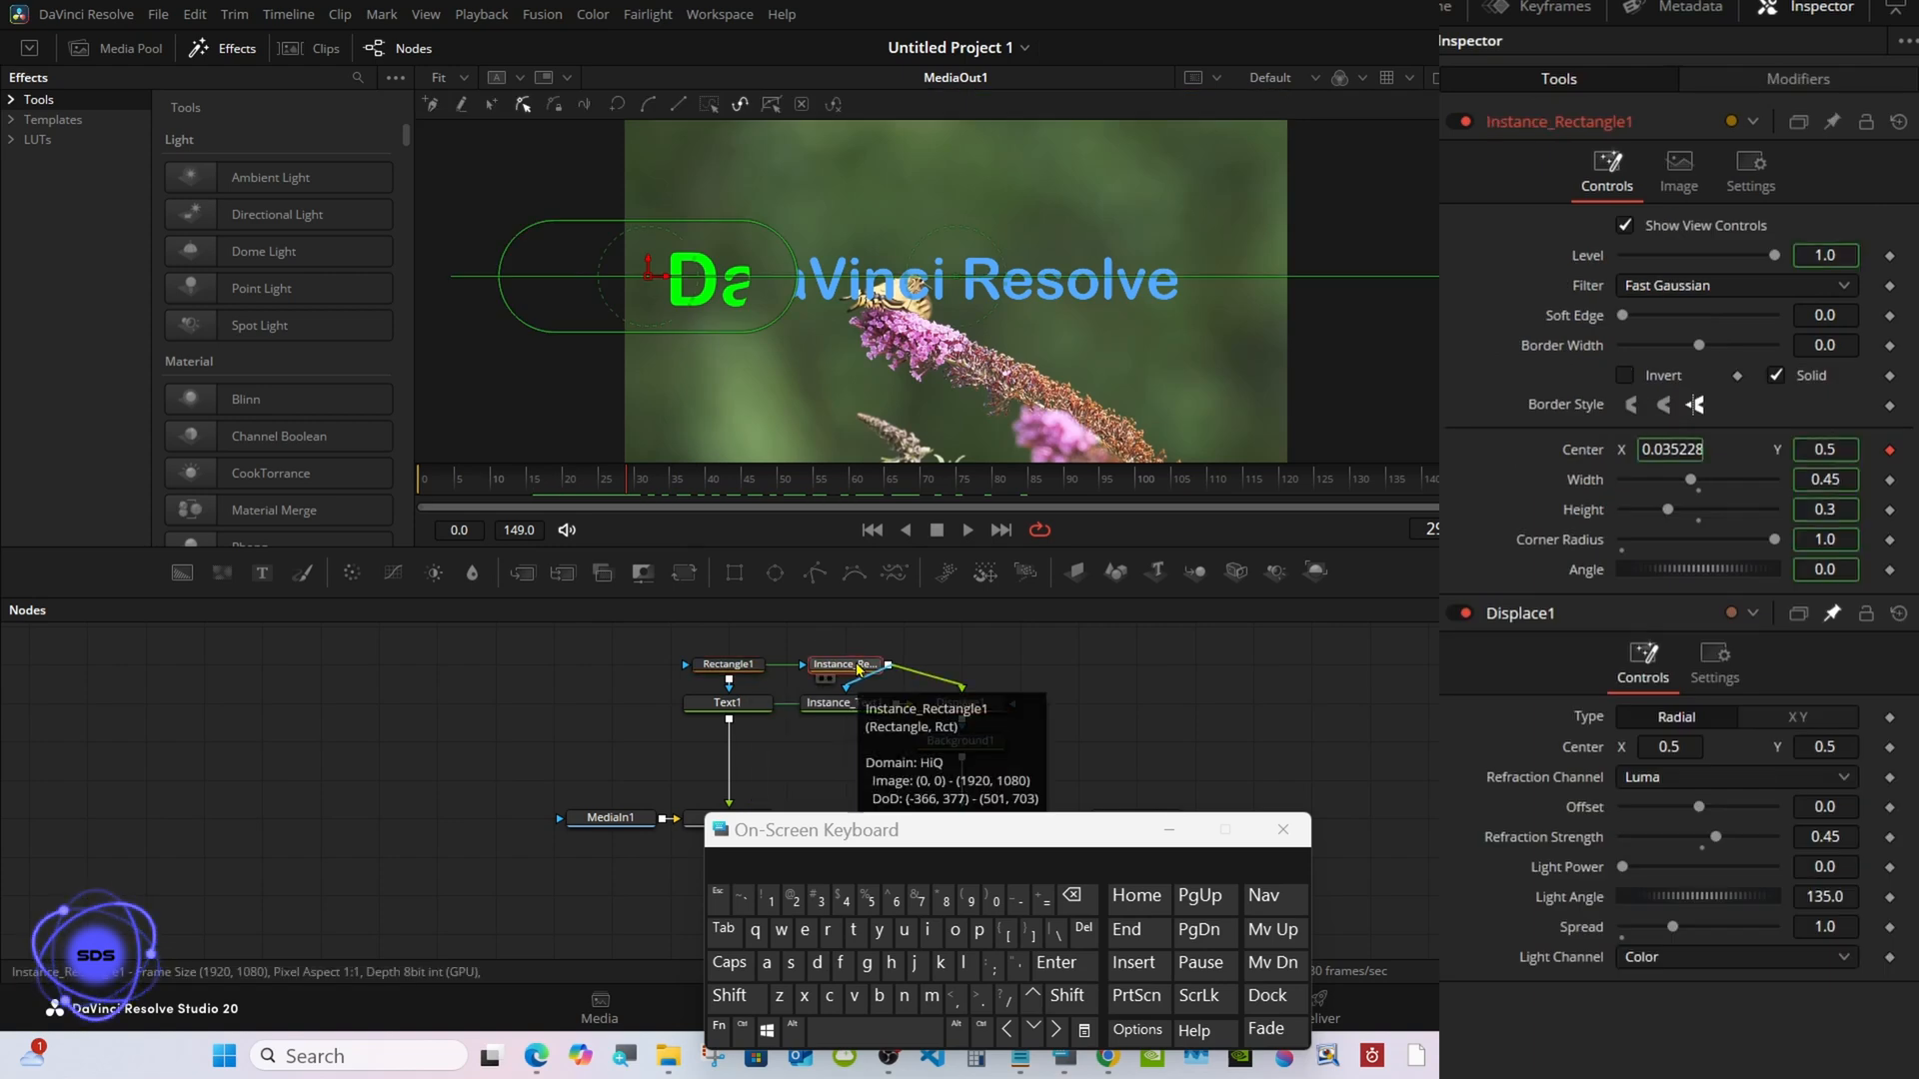
pyautogui.click(1833, 121)
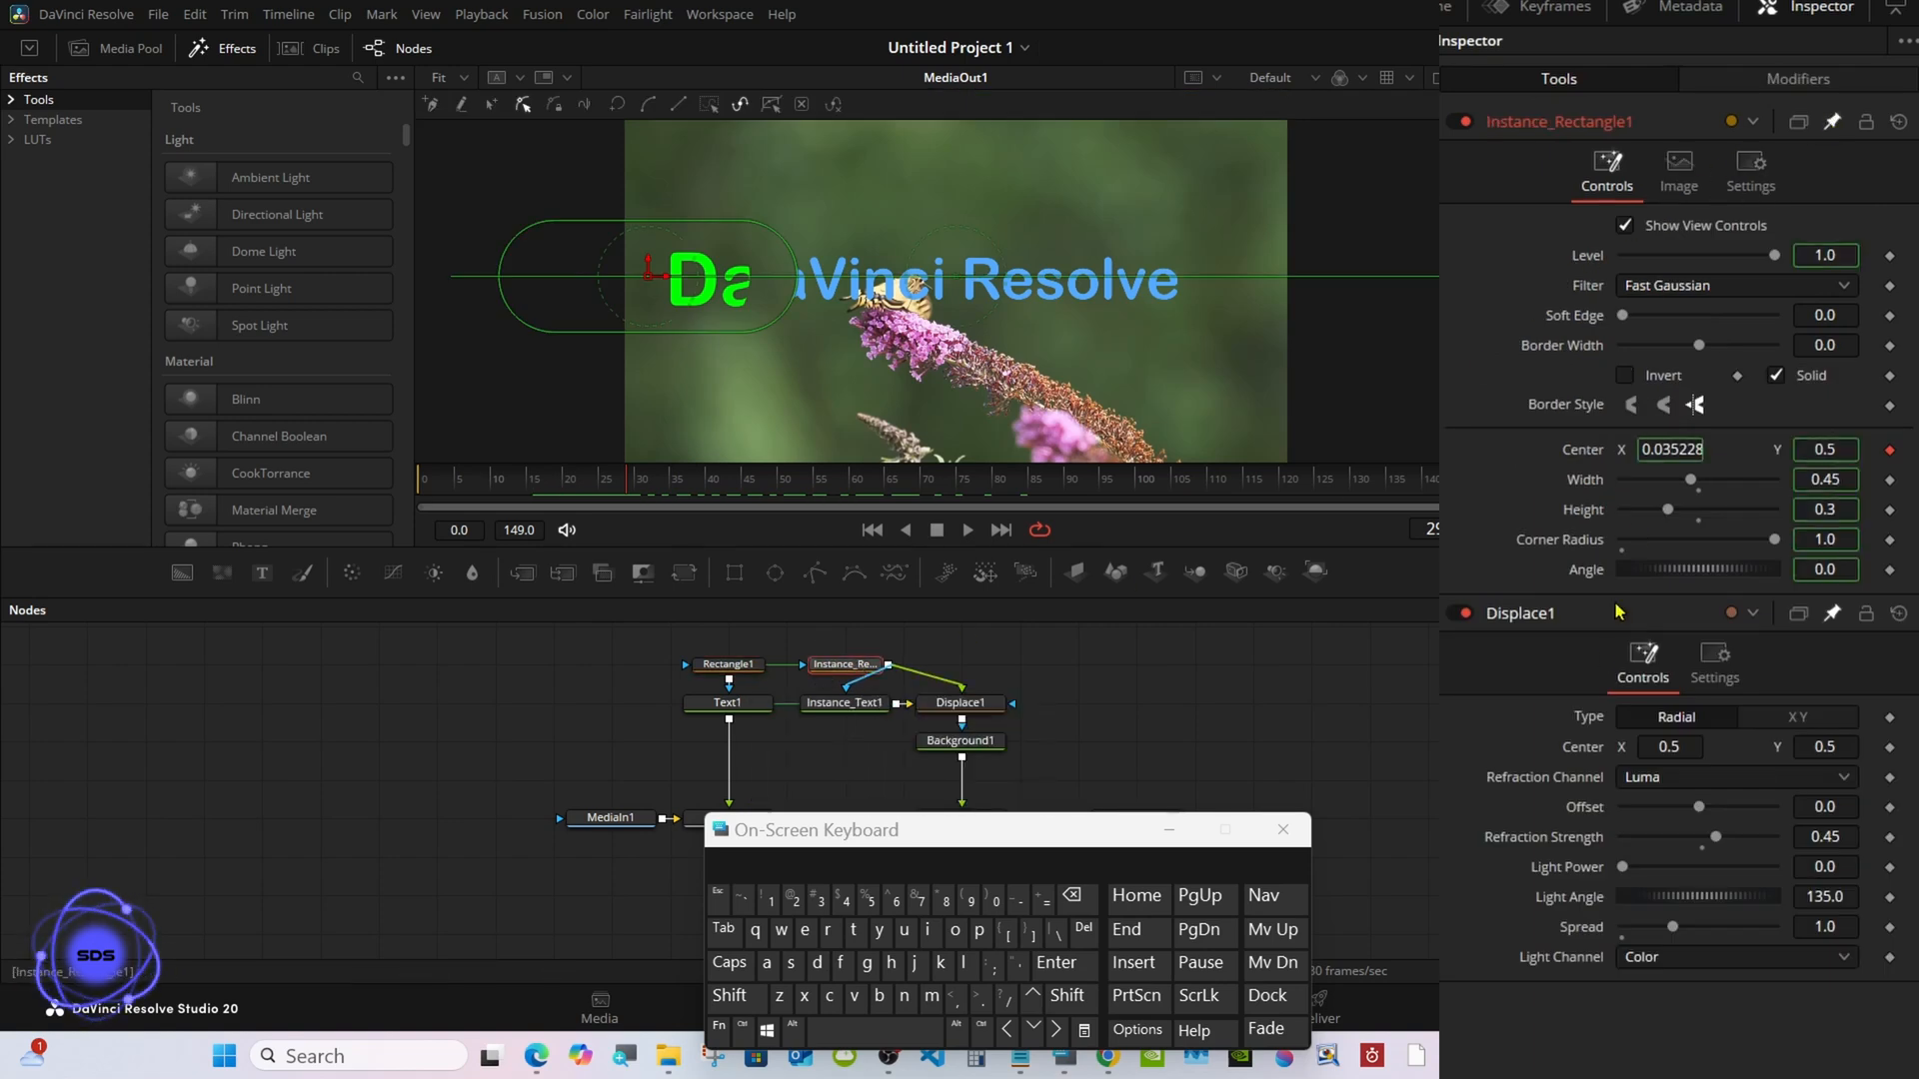
# Link the Center of Displace1 to the Center of Instance_Rectangle1 with an expression, checking Rectangle1 and returning to Displace1.
pyautogui.rightClick(1584, 751)
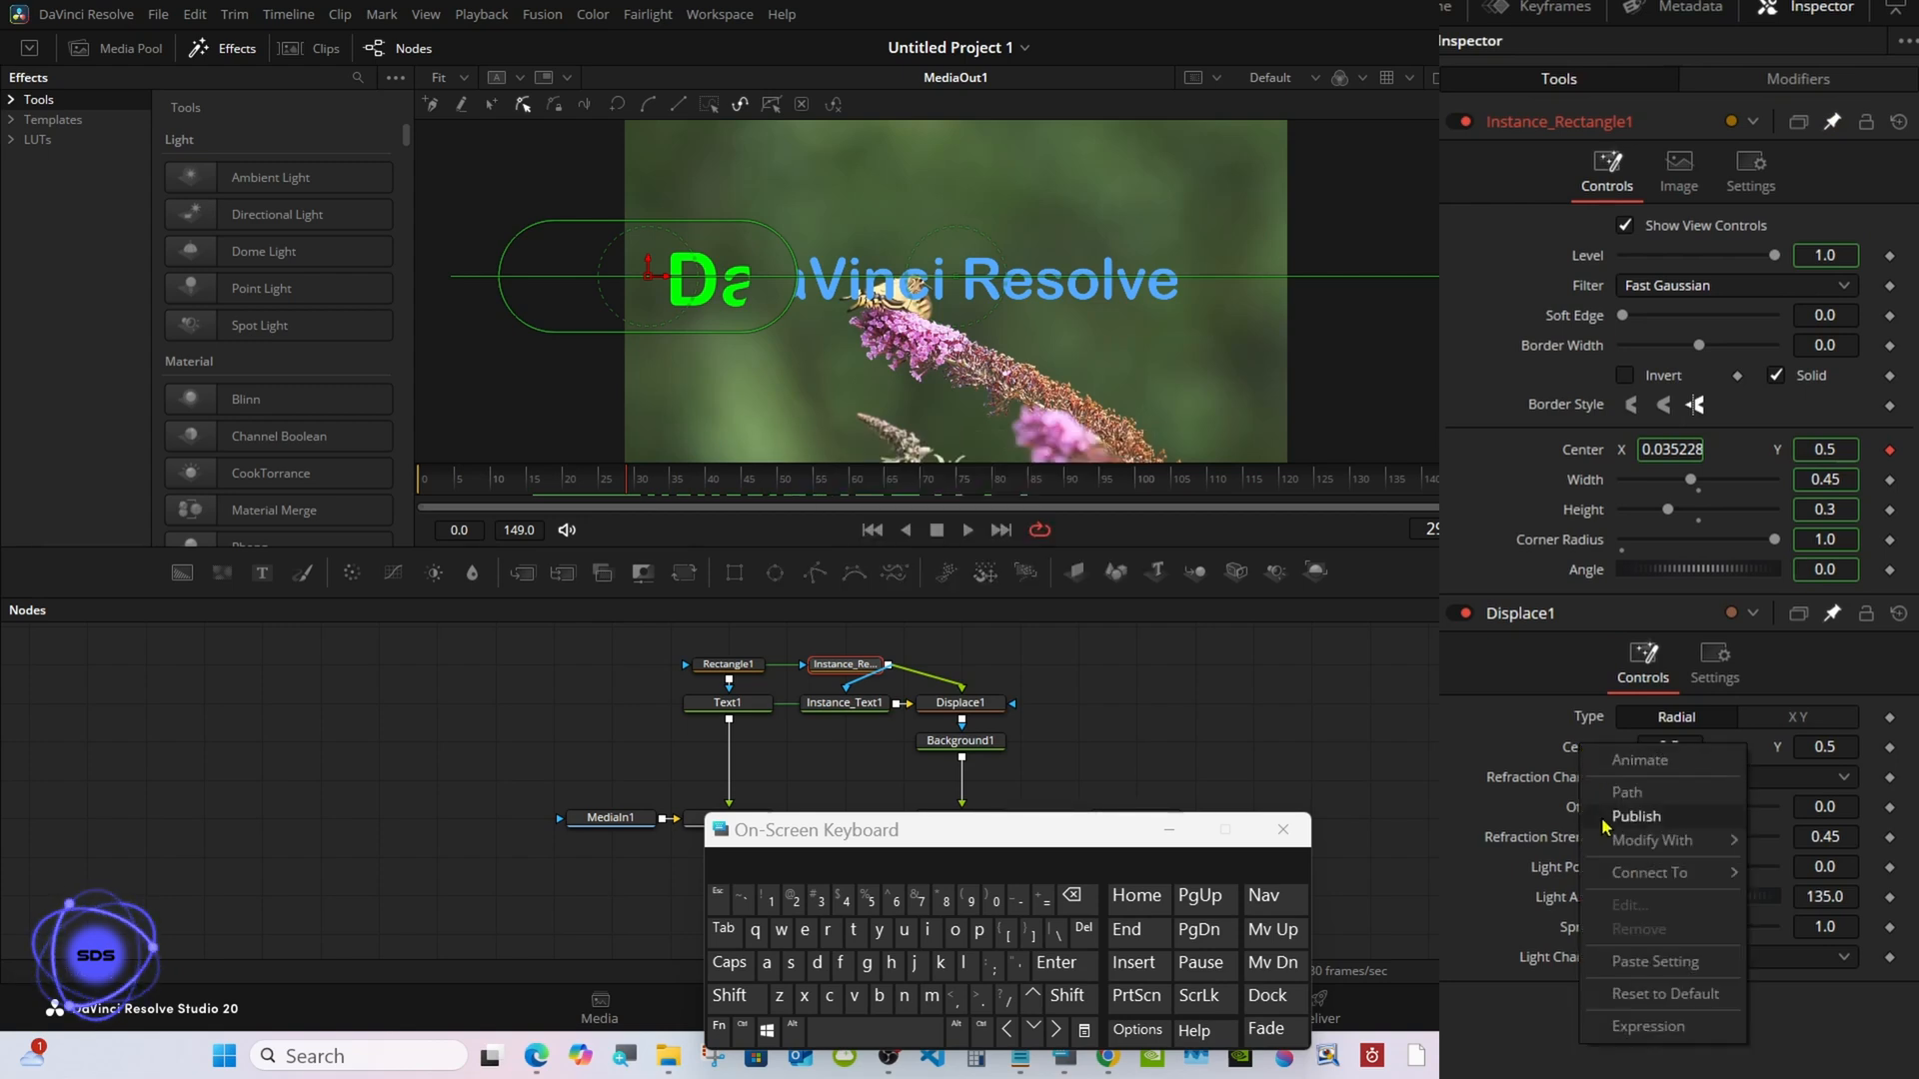
pyautogui.click(1627, 1032)
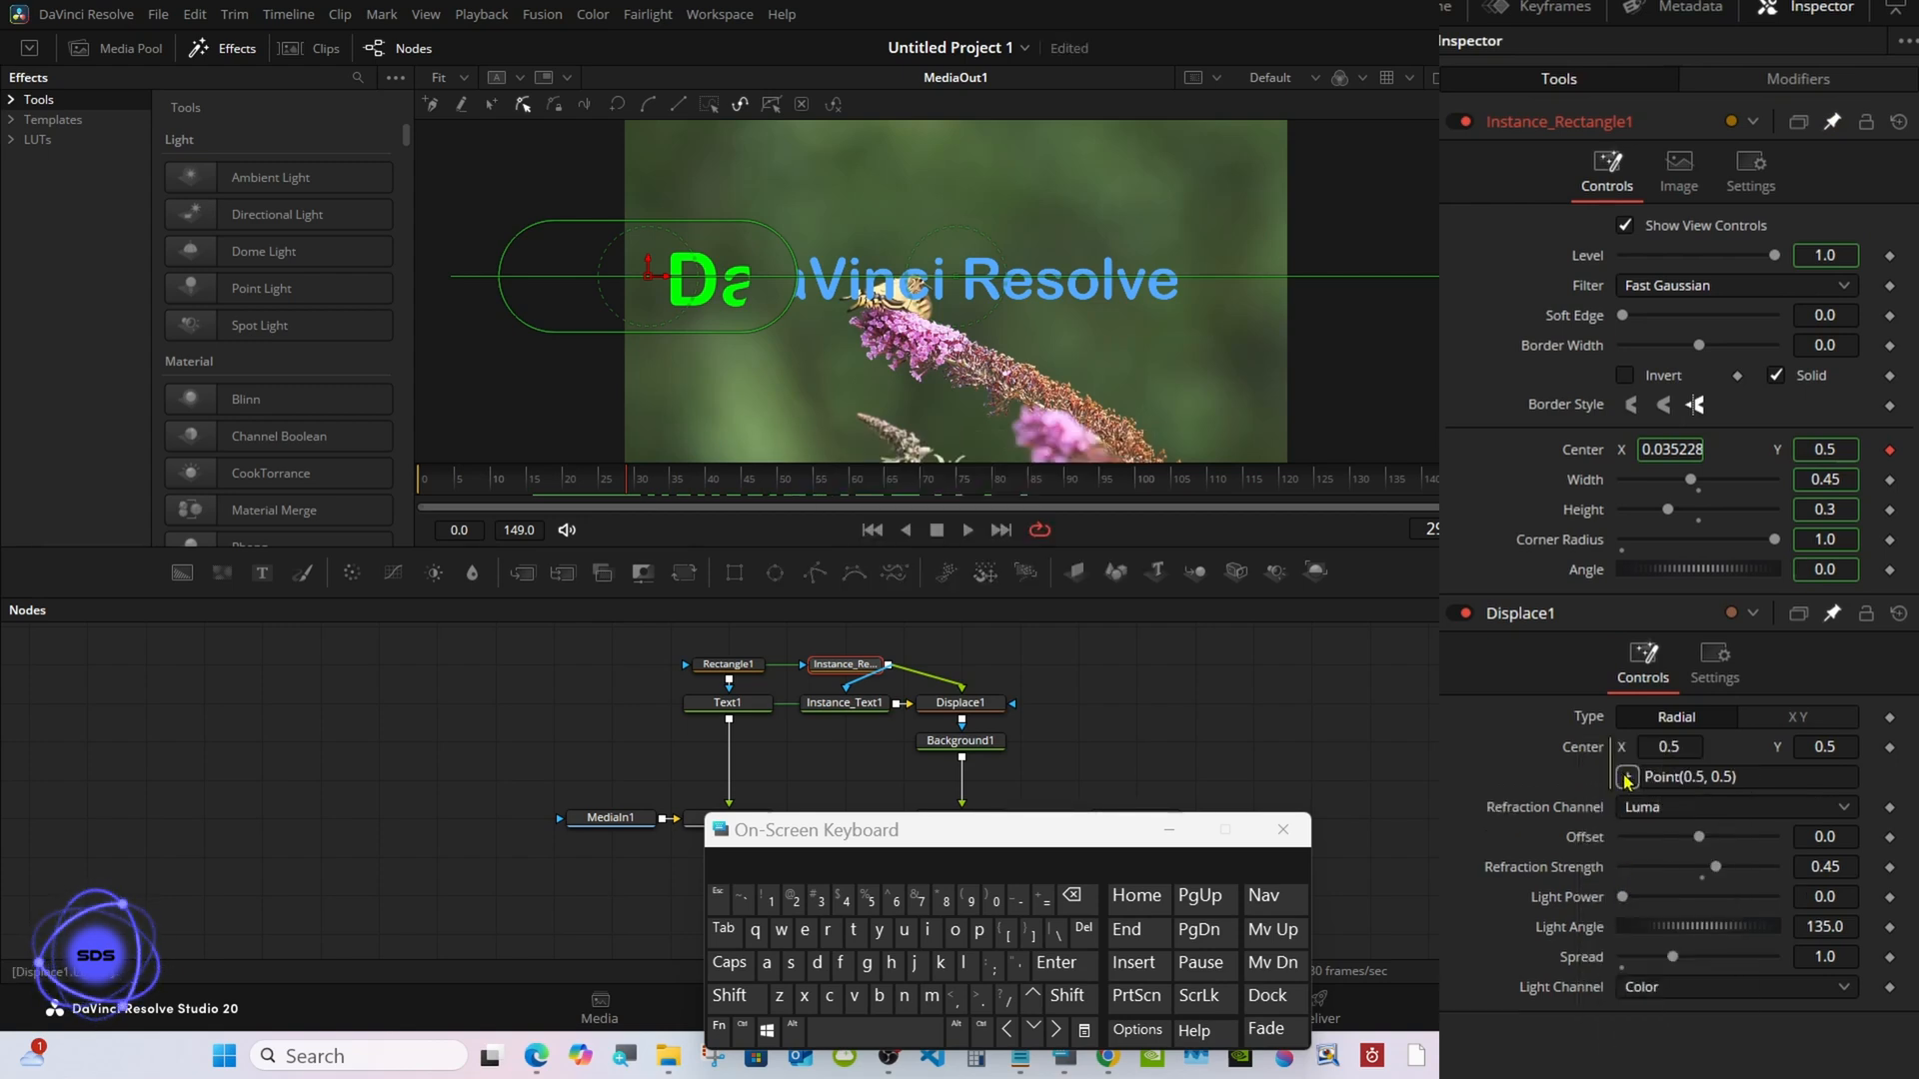
pyautogui.moveTo(1625, 779); pyautogui.dragTo(1584, 452)
pyautogui.click(729, 666)
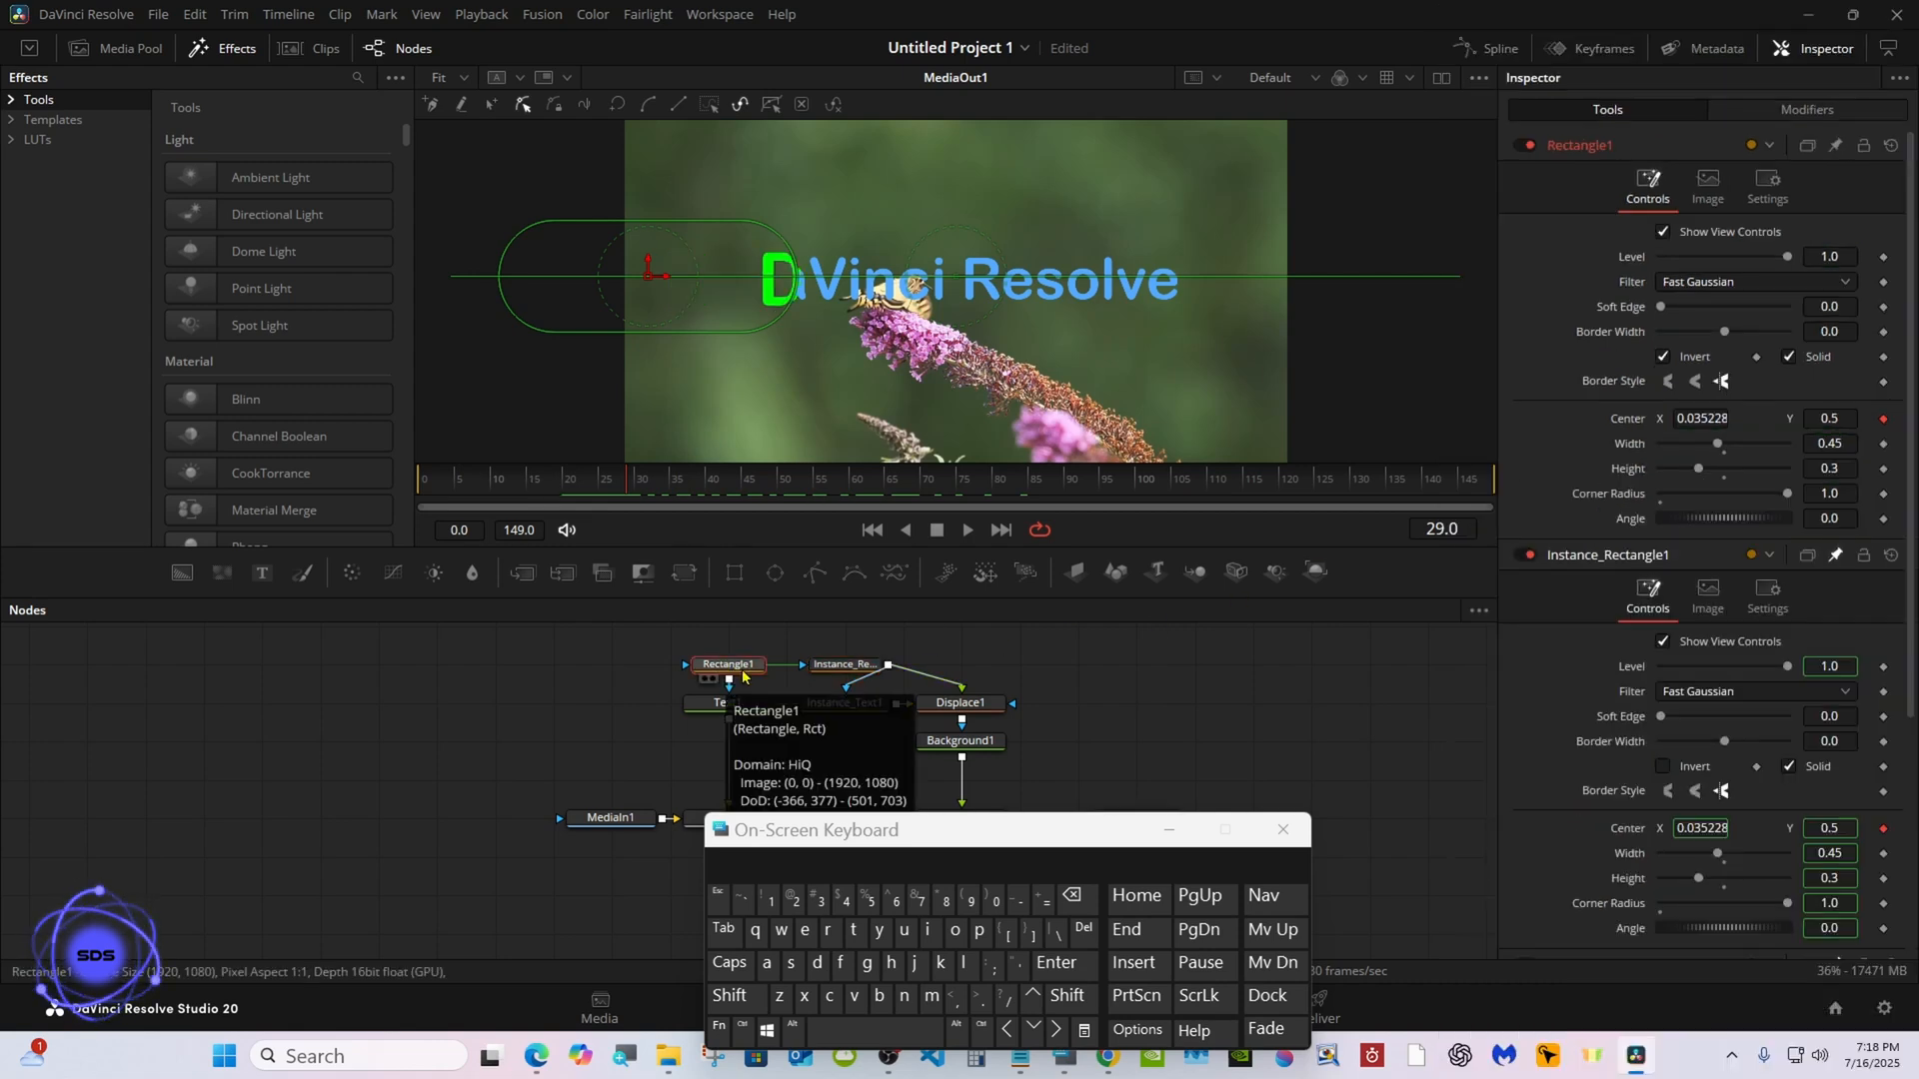
pyautogui.click(951, 711)
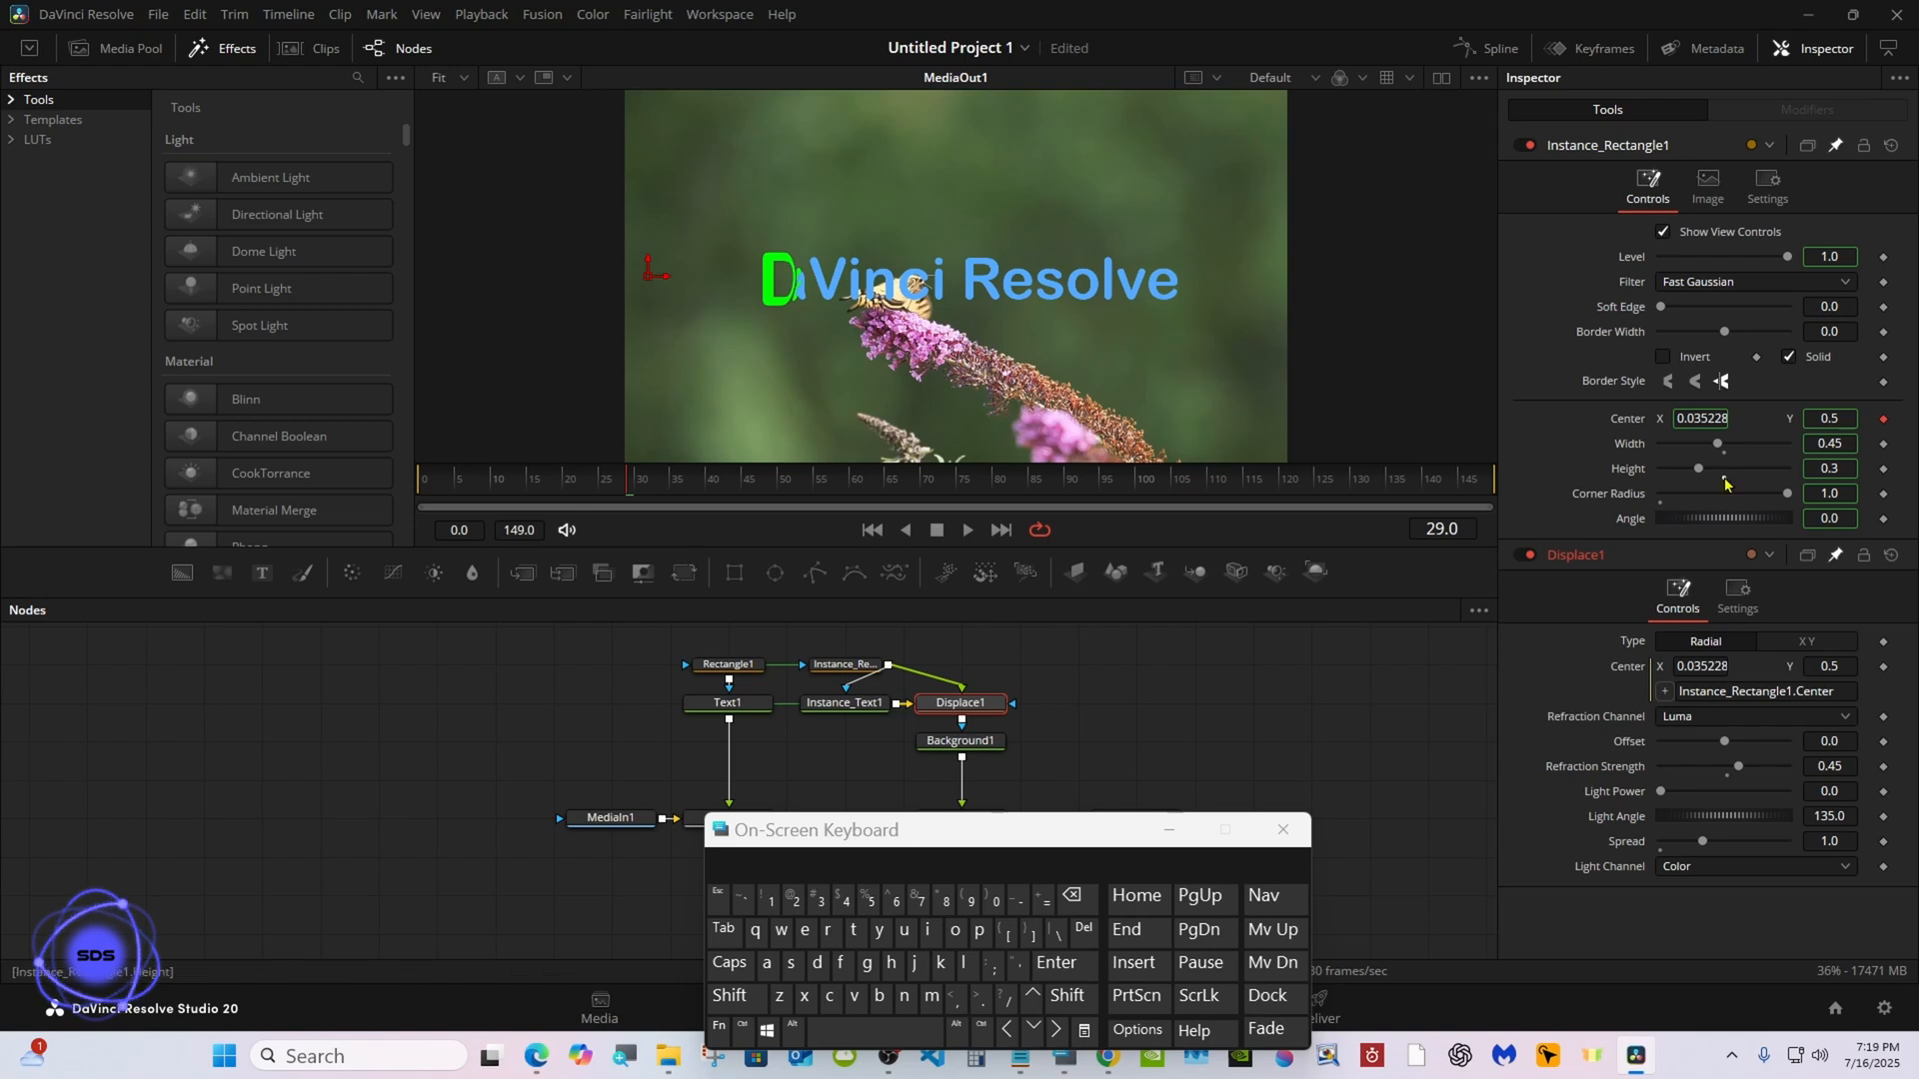
# At frame 57, with the viewer at 100%, set the Border Width of Instance_Rectangle1 to -0.0103.
pyautogui.moveTo(727, 491); pyautogui.dragTo(829, 488)
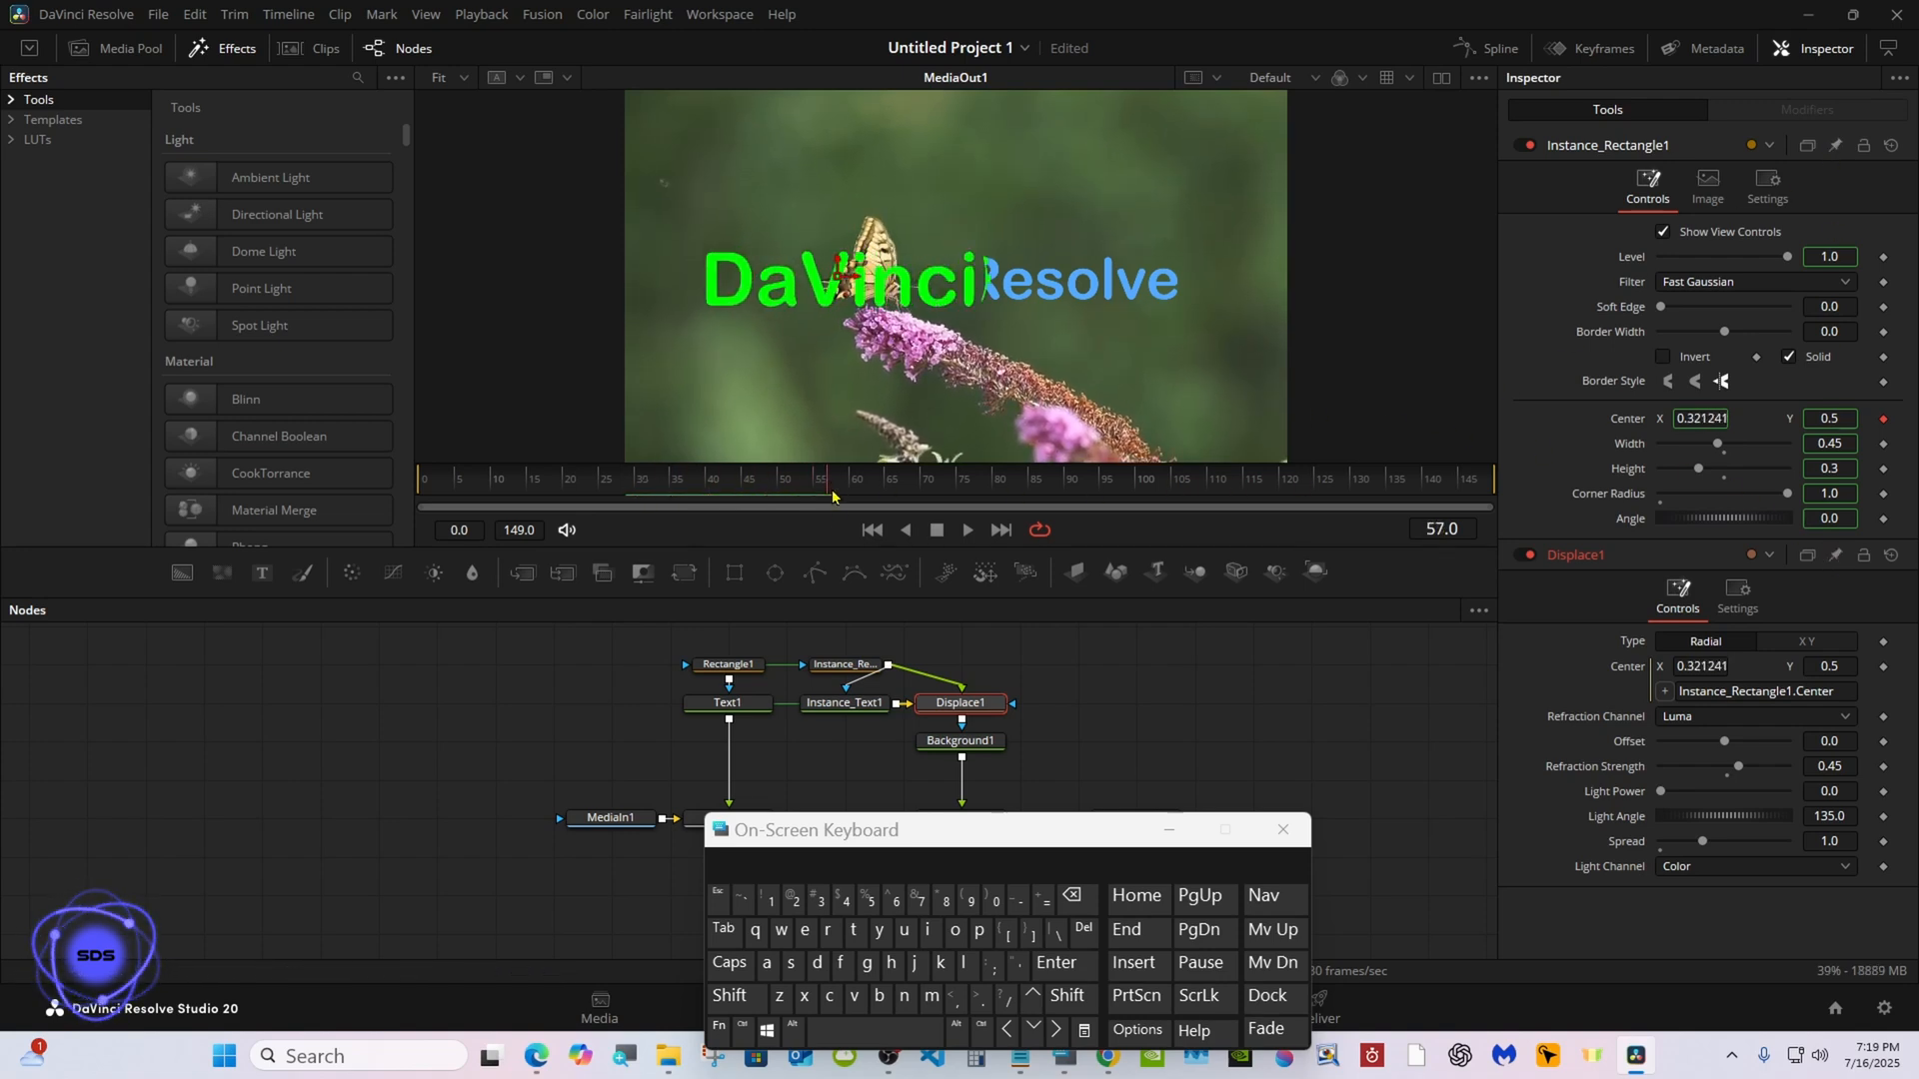
pyautogui.moveTo(851, 837); pyautogui.dragTo(1364, 840)
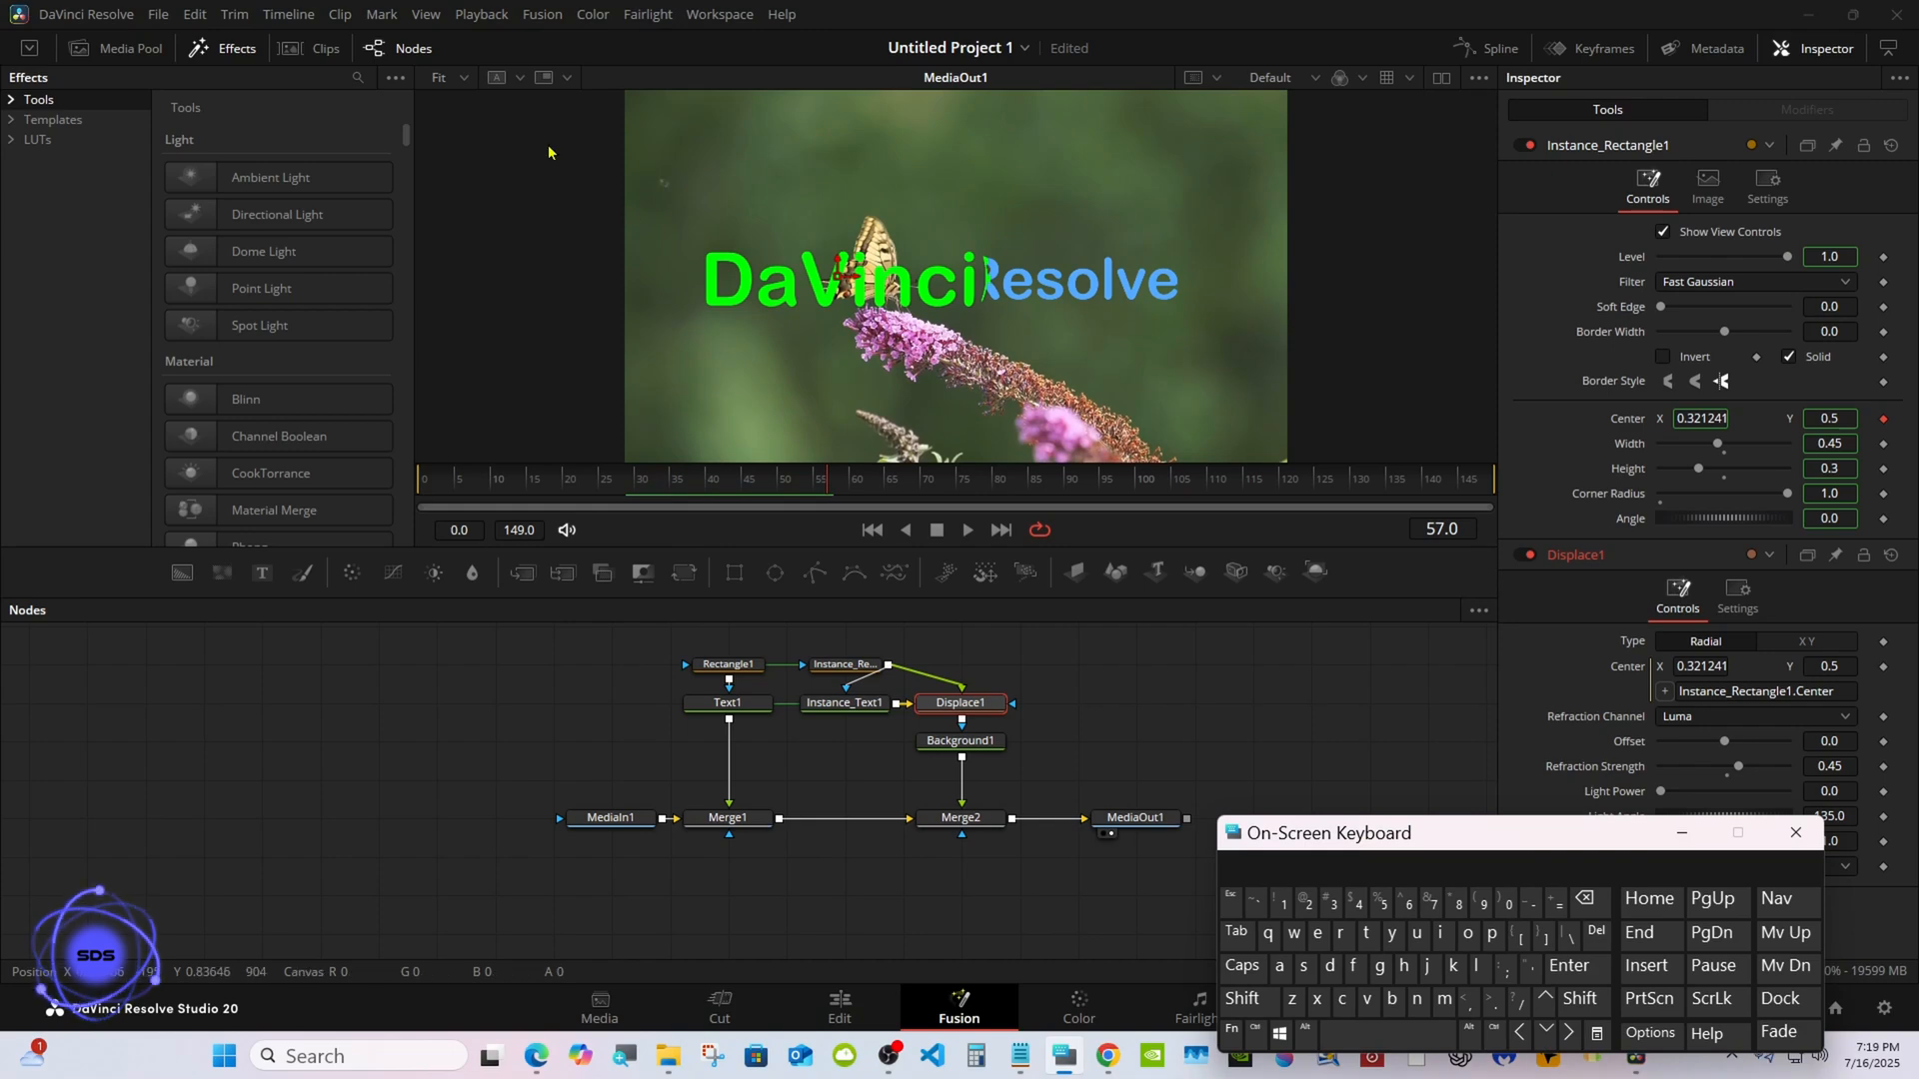
pyautogui.click(445, 77)
pyautogui.click(460, 171)
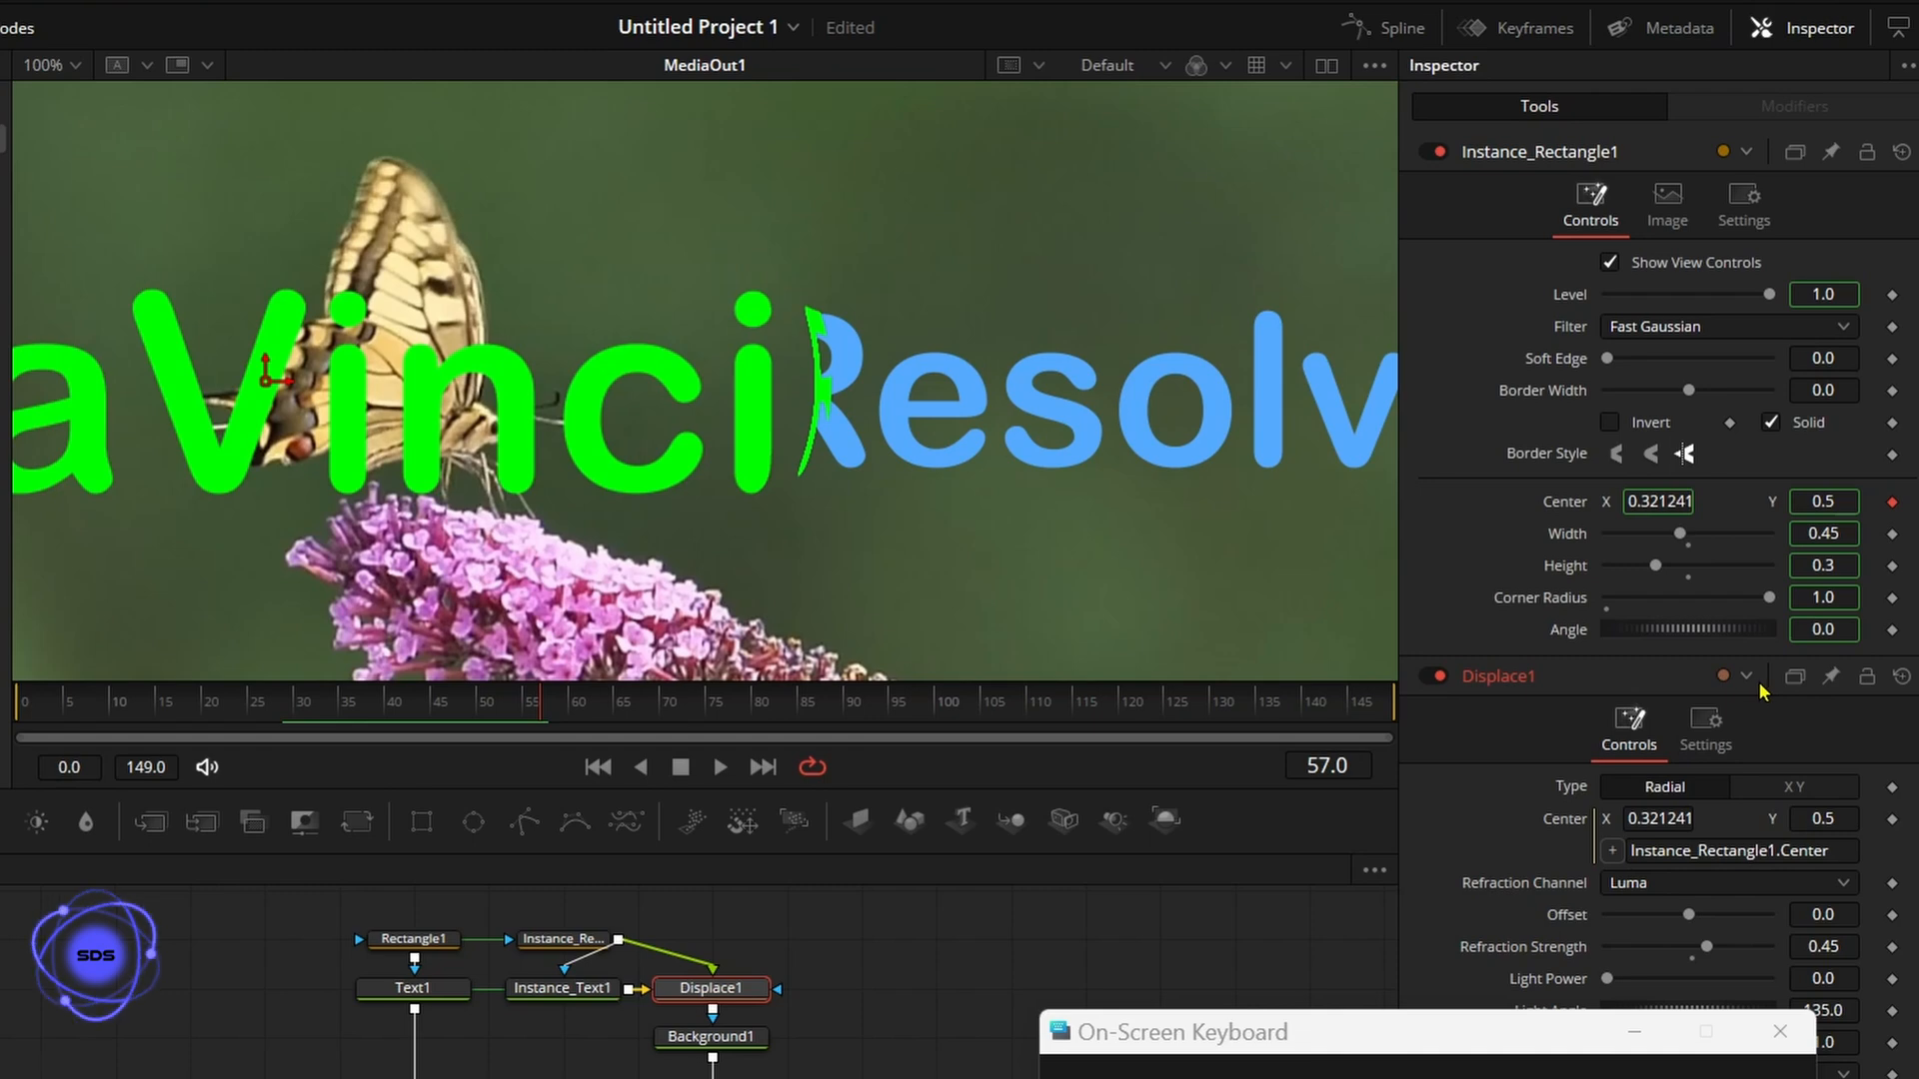
pyautogui.click(815, 957)
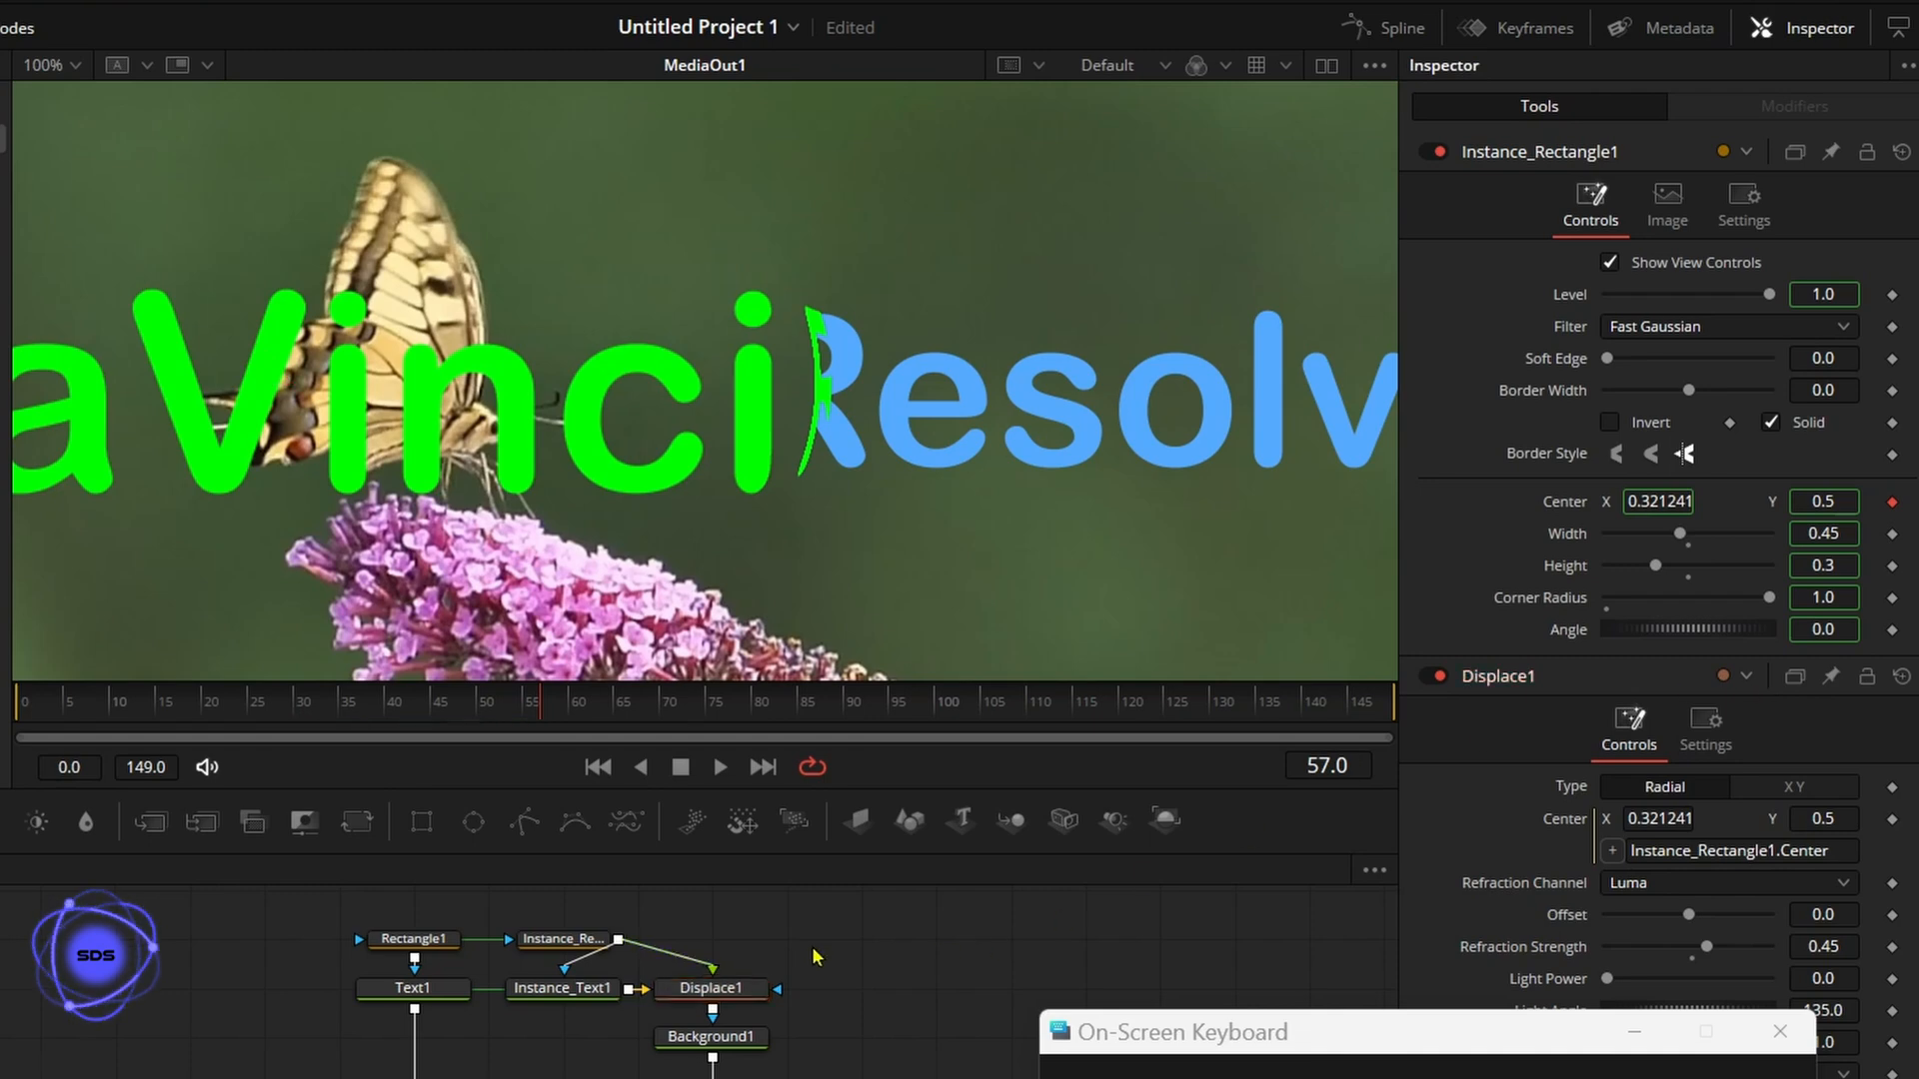
pyautogui.click(535, 944)
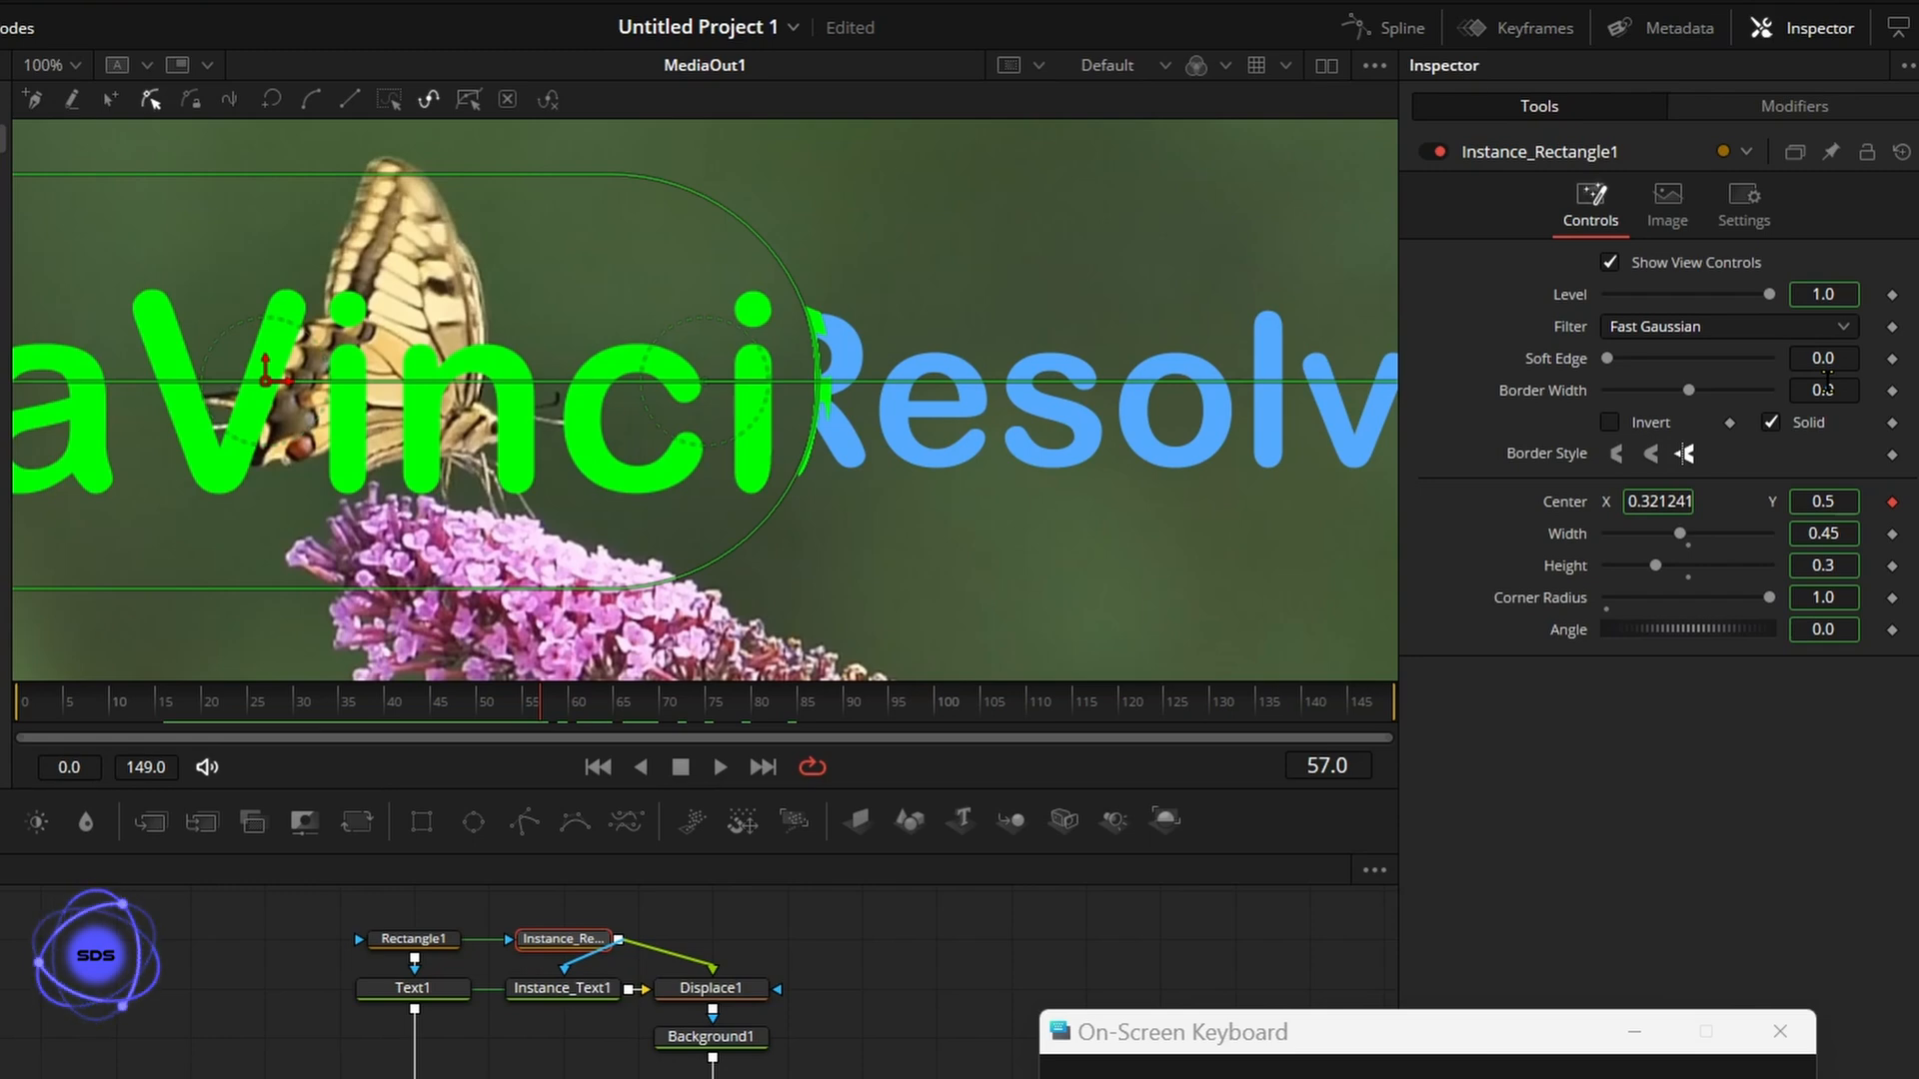
pyautogui.moveTo(1827, 383)
pyautogui.mouseDown()
pyautogui.moveTo(1810, 384)
pyautogui.moveTo(1827, 384)
pyautogui.mouseUp()
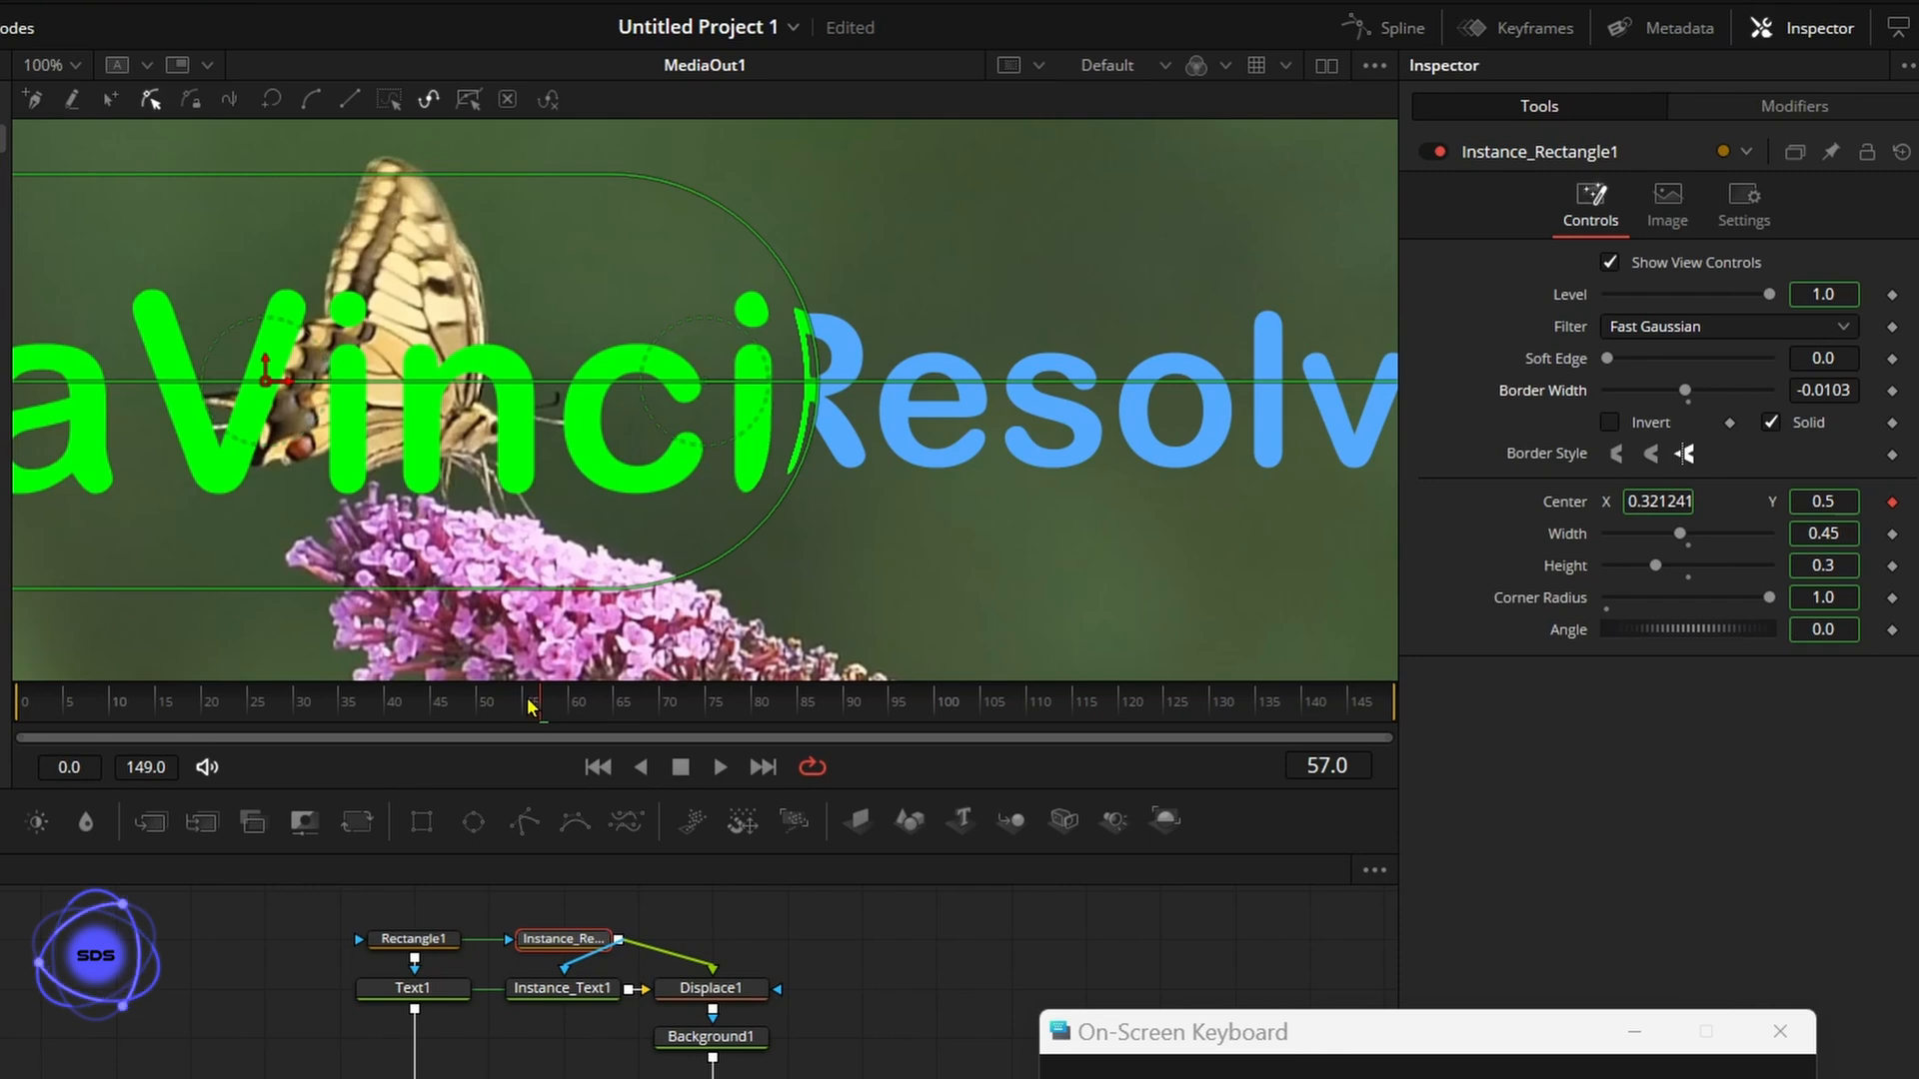
# Review the text sweep from frame 62 through to frame 146 with the whole image fitted in the viewer.
pyautogui.moveTo(527, 700); pyautogui.dragTo(591, 683)
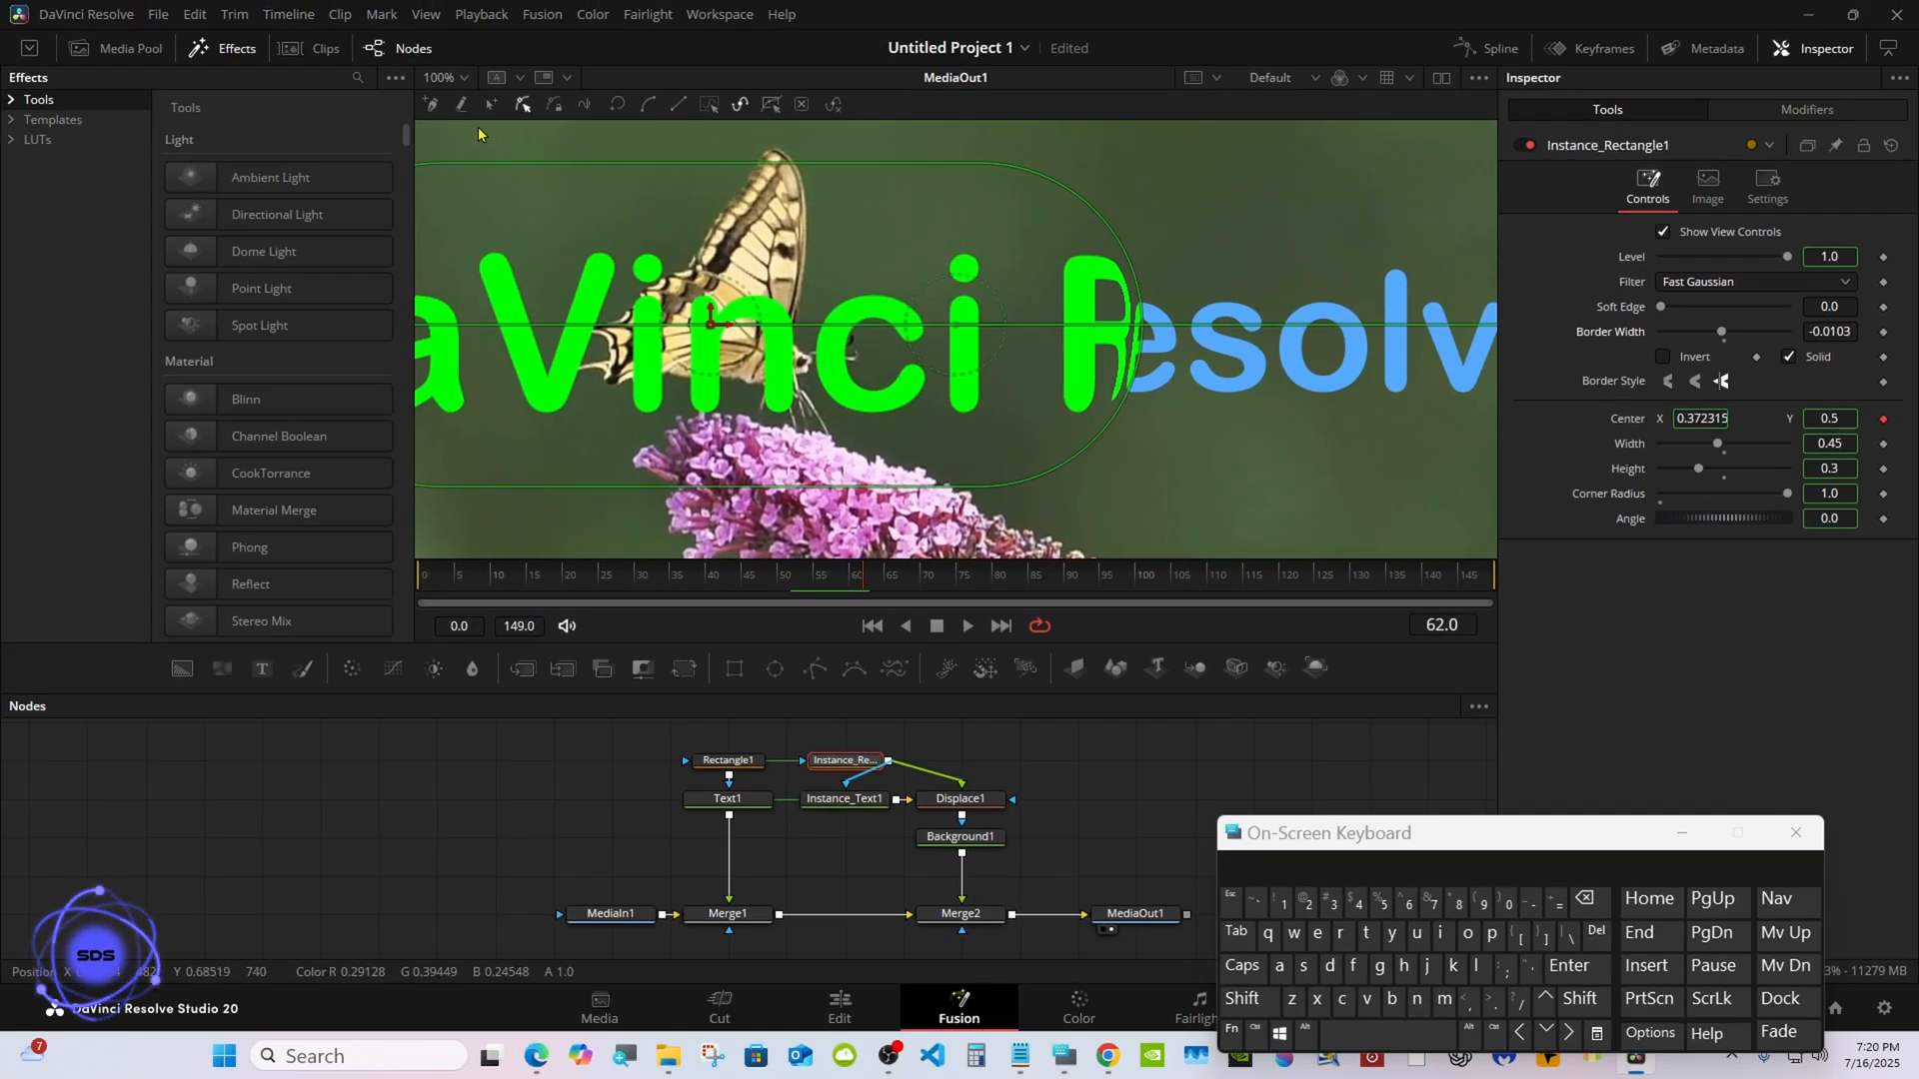
pyautogui.click(463, 80)
pyautogui.click(454, 104)
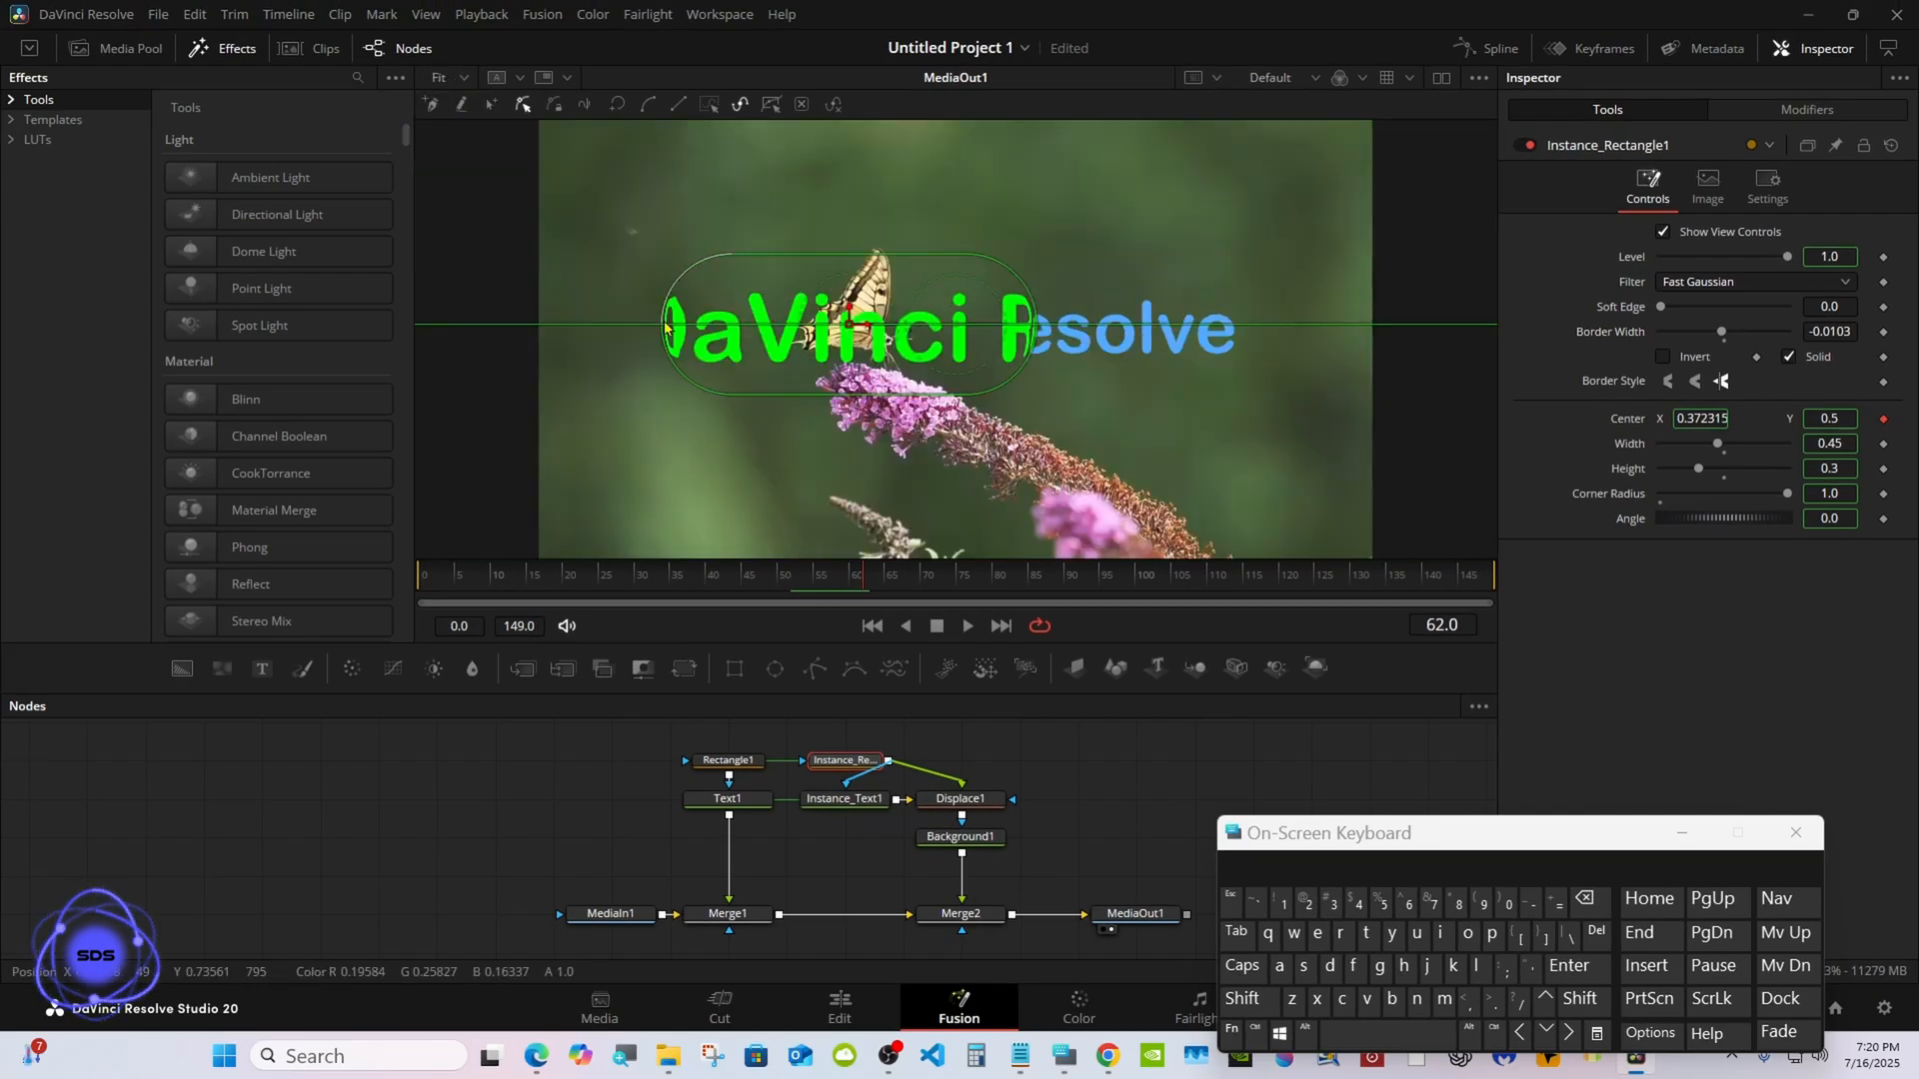
pyautogui.moveTo(815, 587); pyautogui.dragTo(1475, 568)
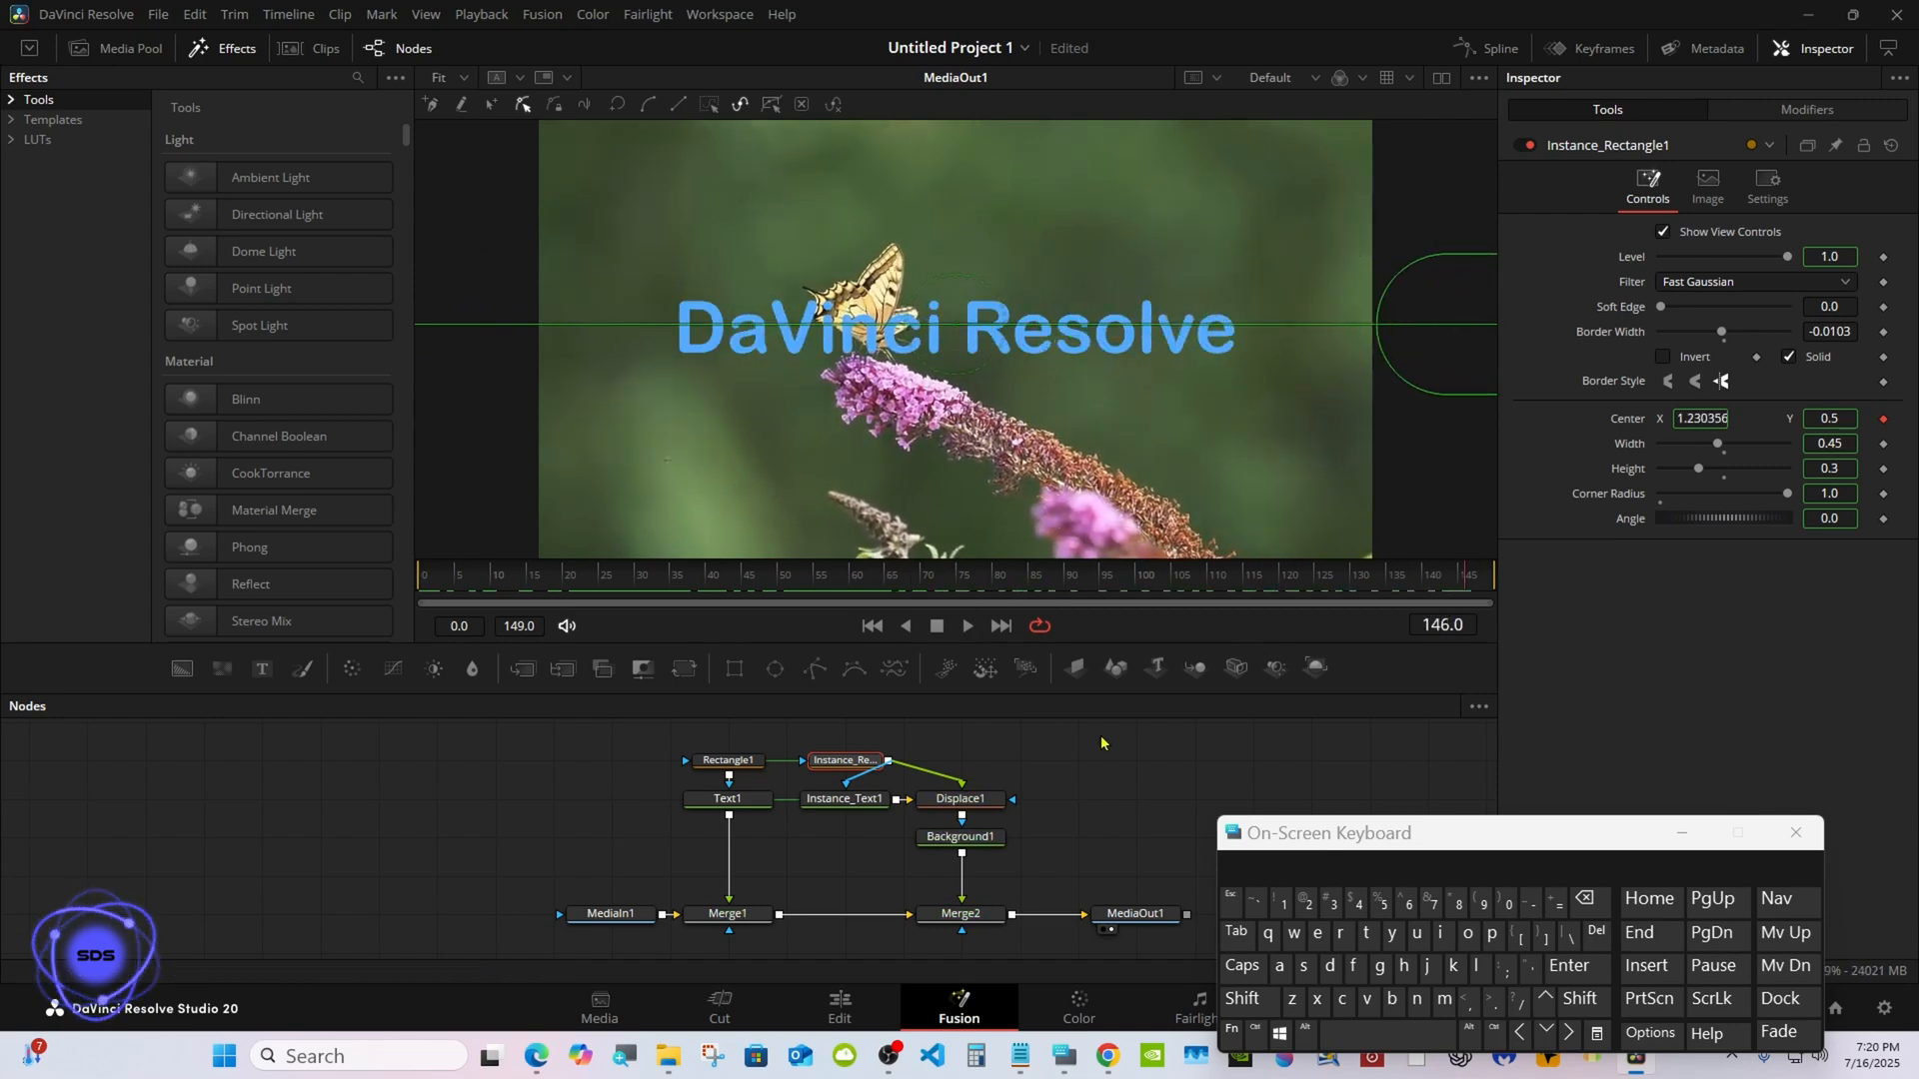
pyautogui.moveTo(948, 697); pyautogui.dragTo(924, 596)
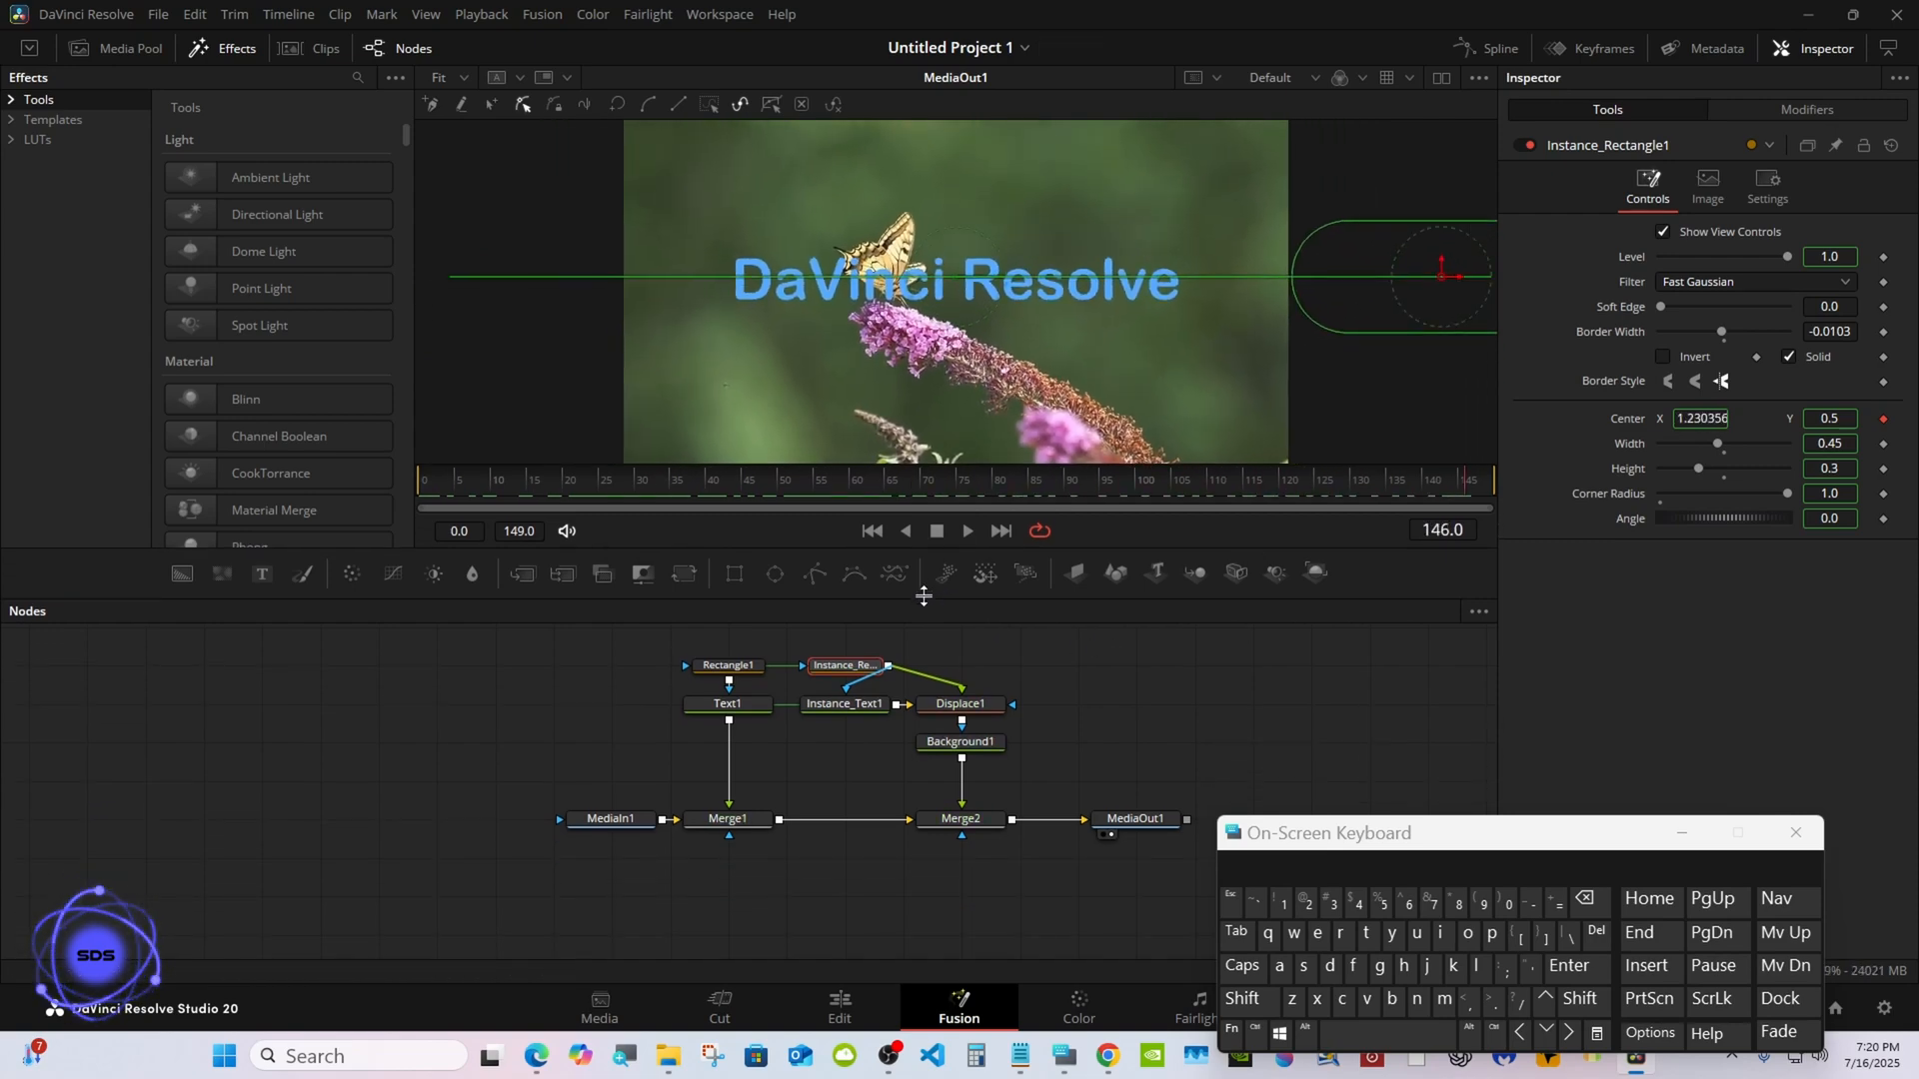
# Rename the Background1 node as "Bubble Color".
pyautogui.moveTo(1253, 821); pyautogui.dragTo(1356, 716)
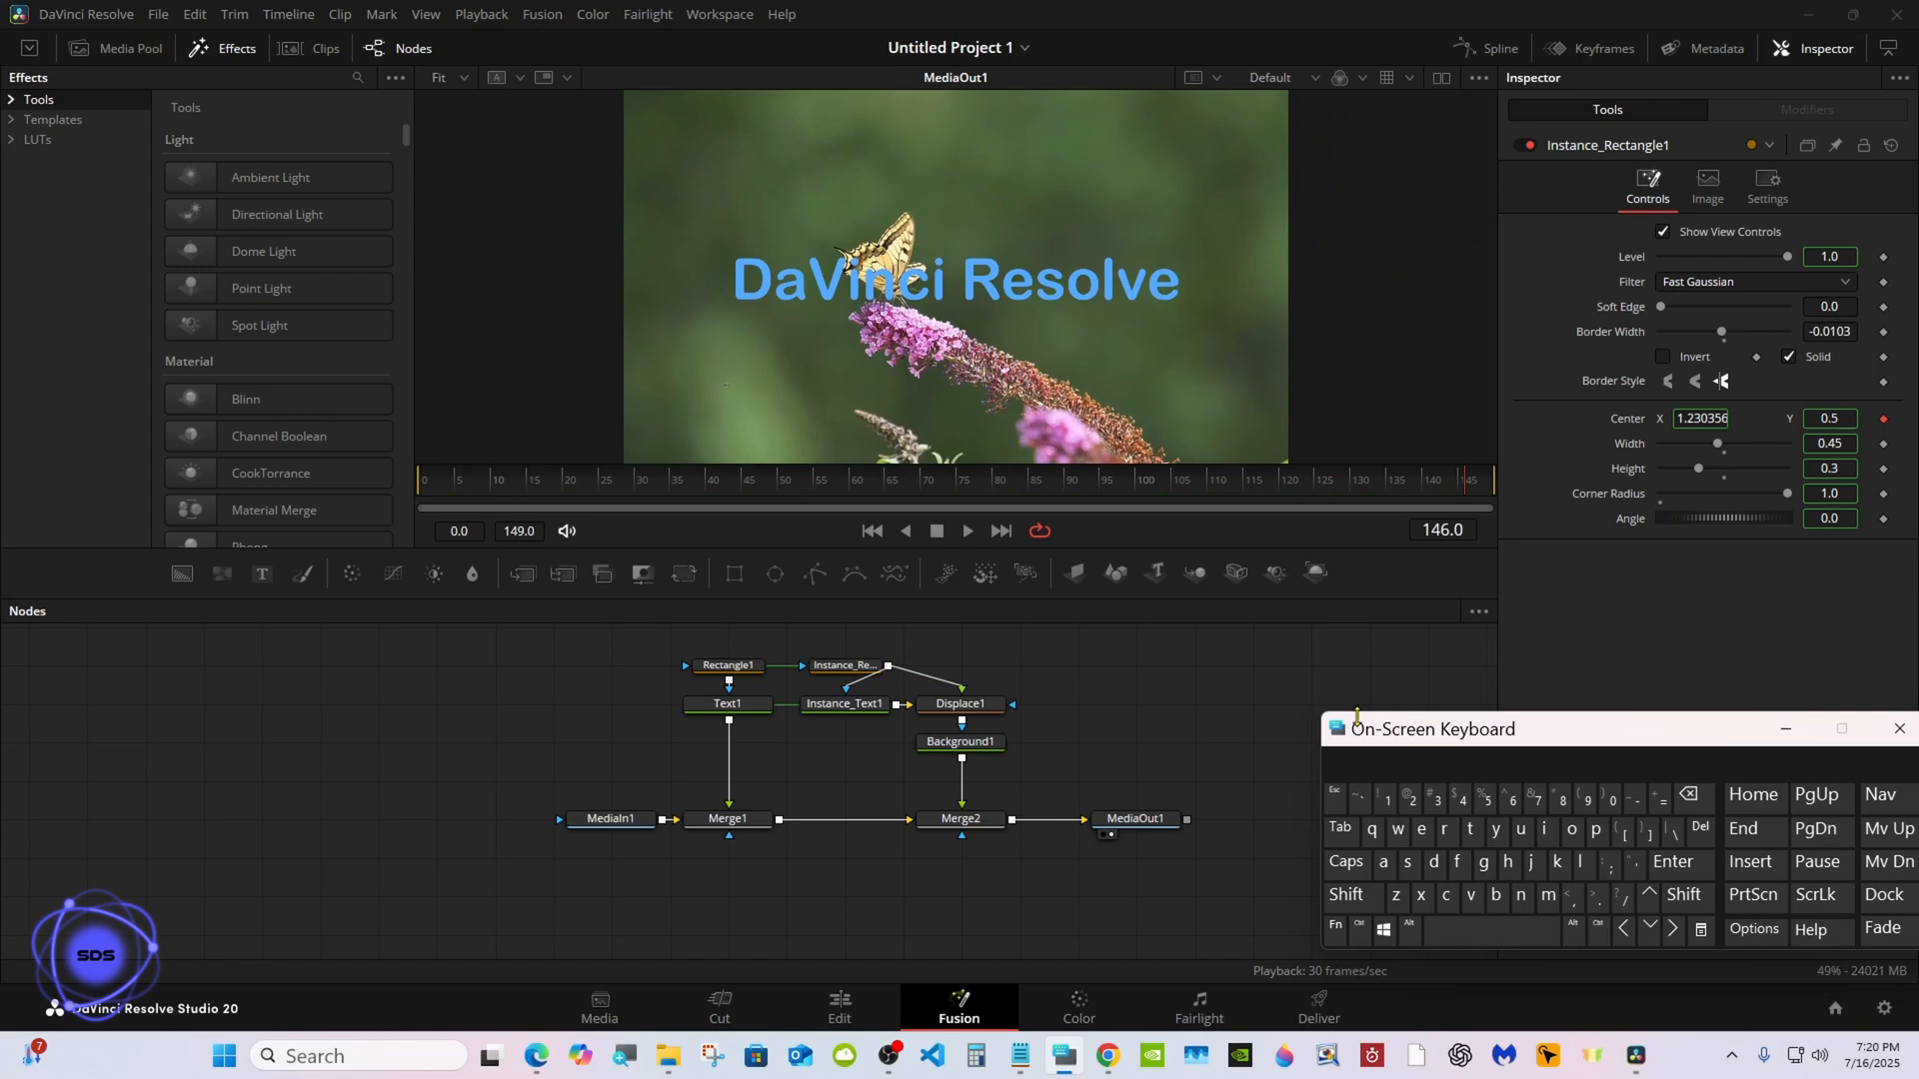
pyautogui.click(975, 740)
pyautogui.rightClick(971, 742)
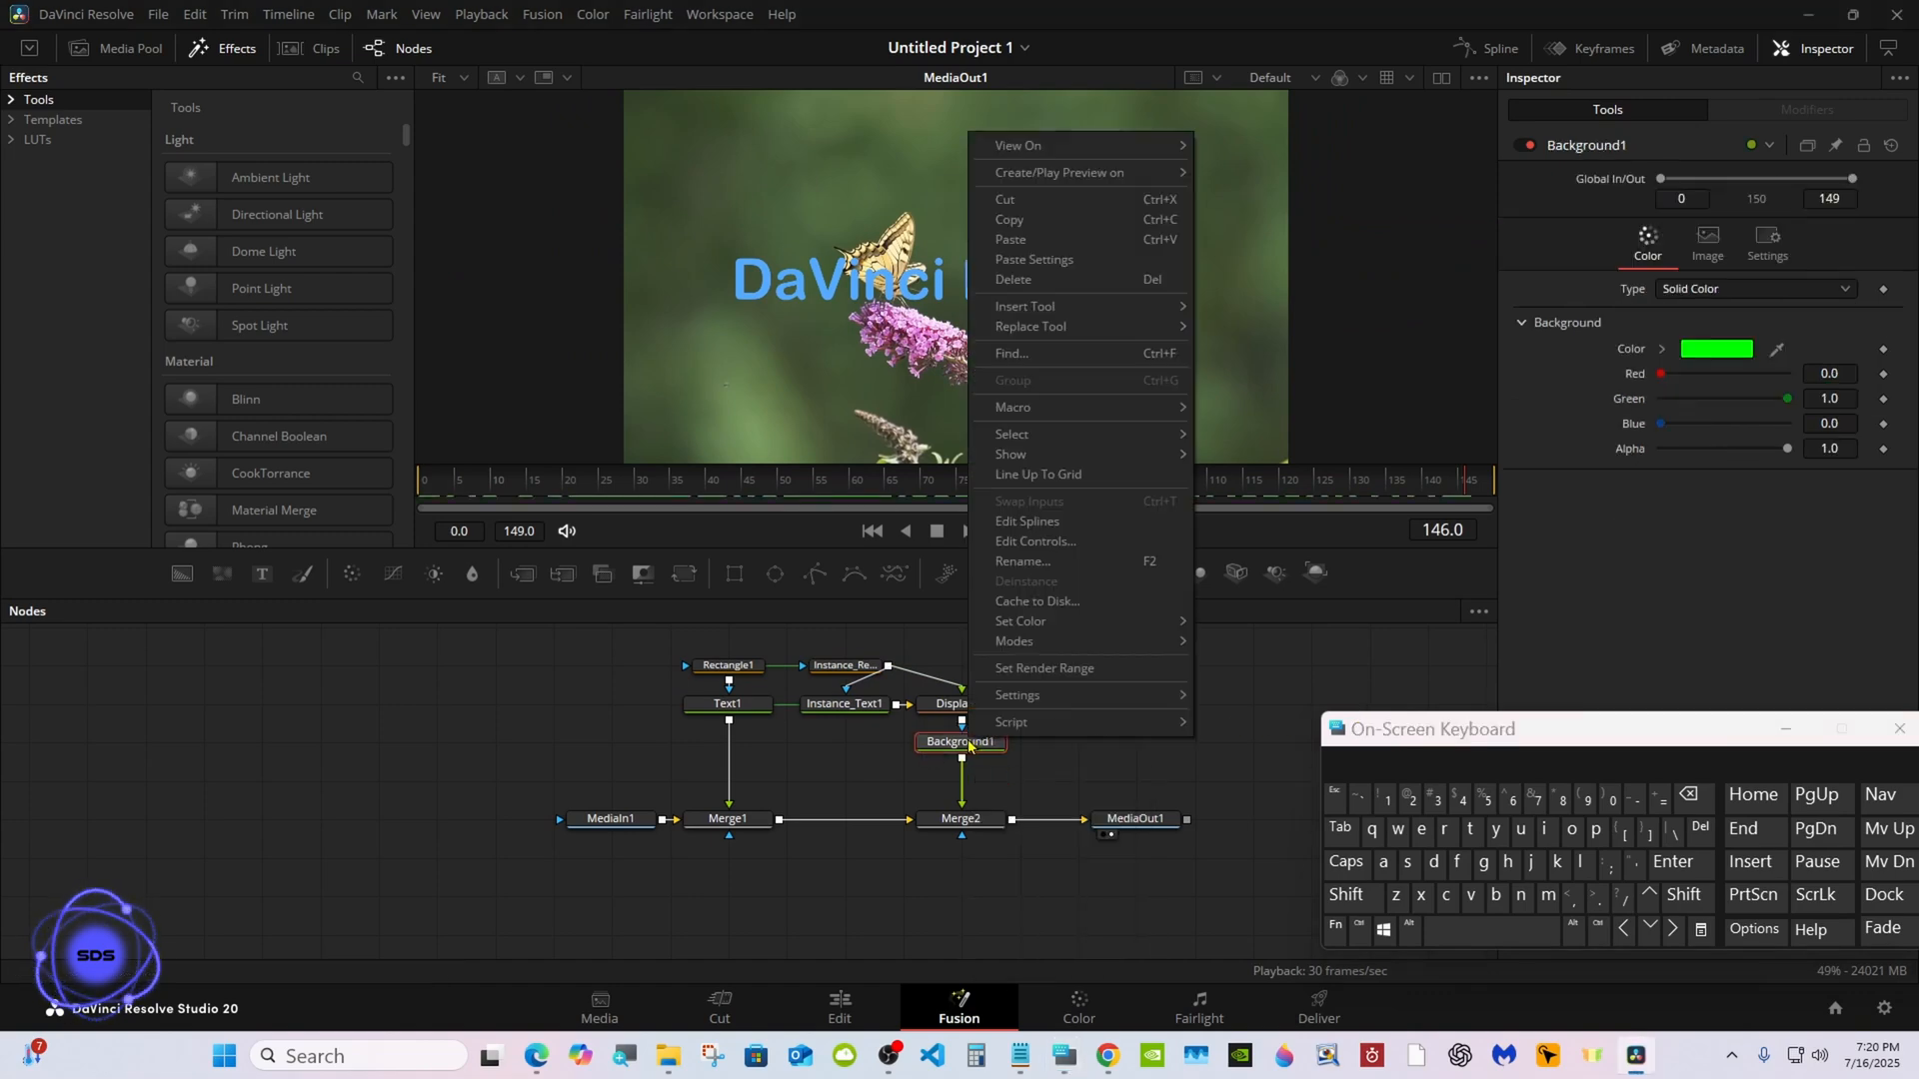
pyautogui.click(1011, 561)
pyautogui.click(1349, 895)
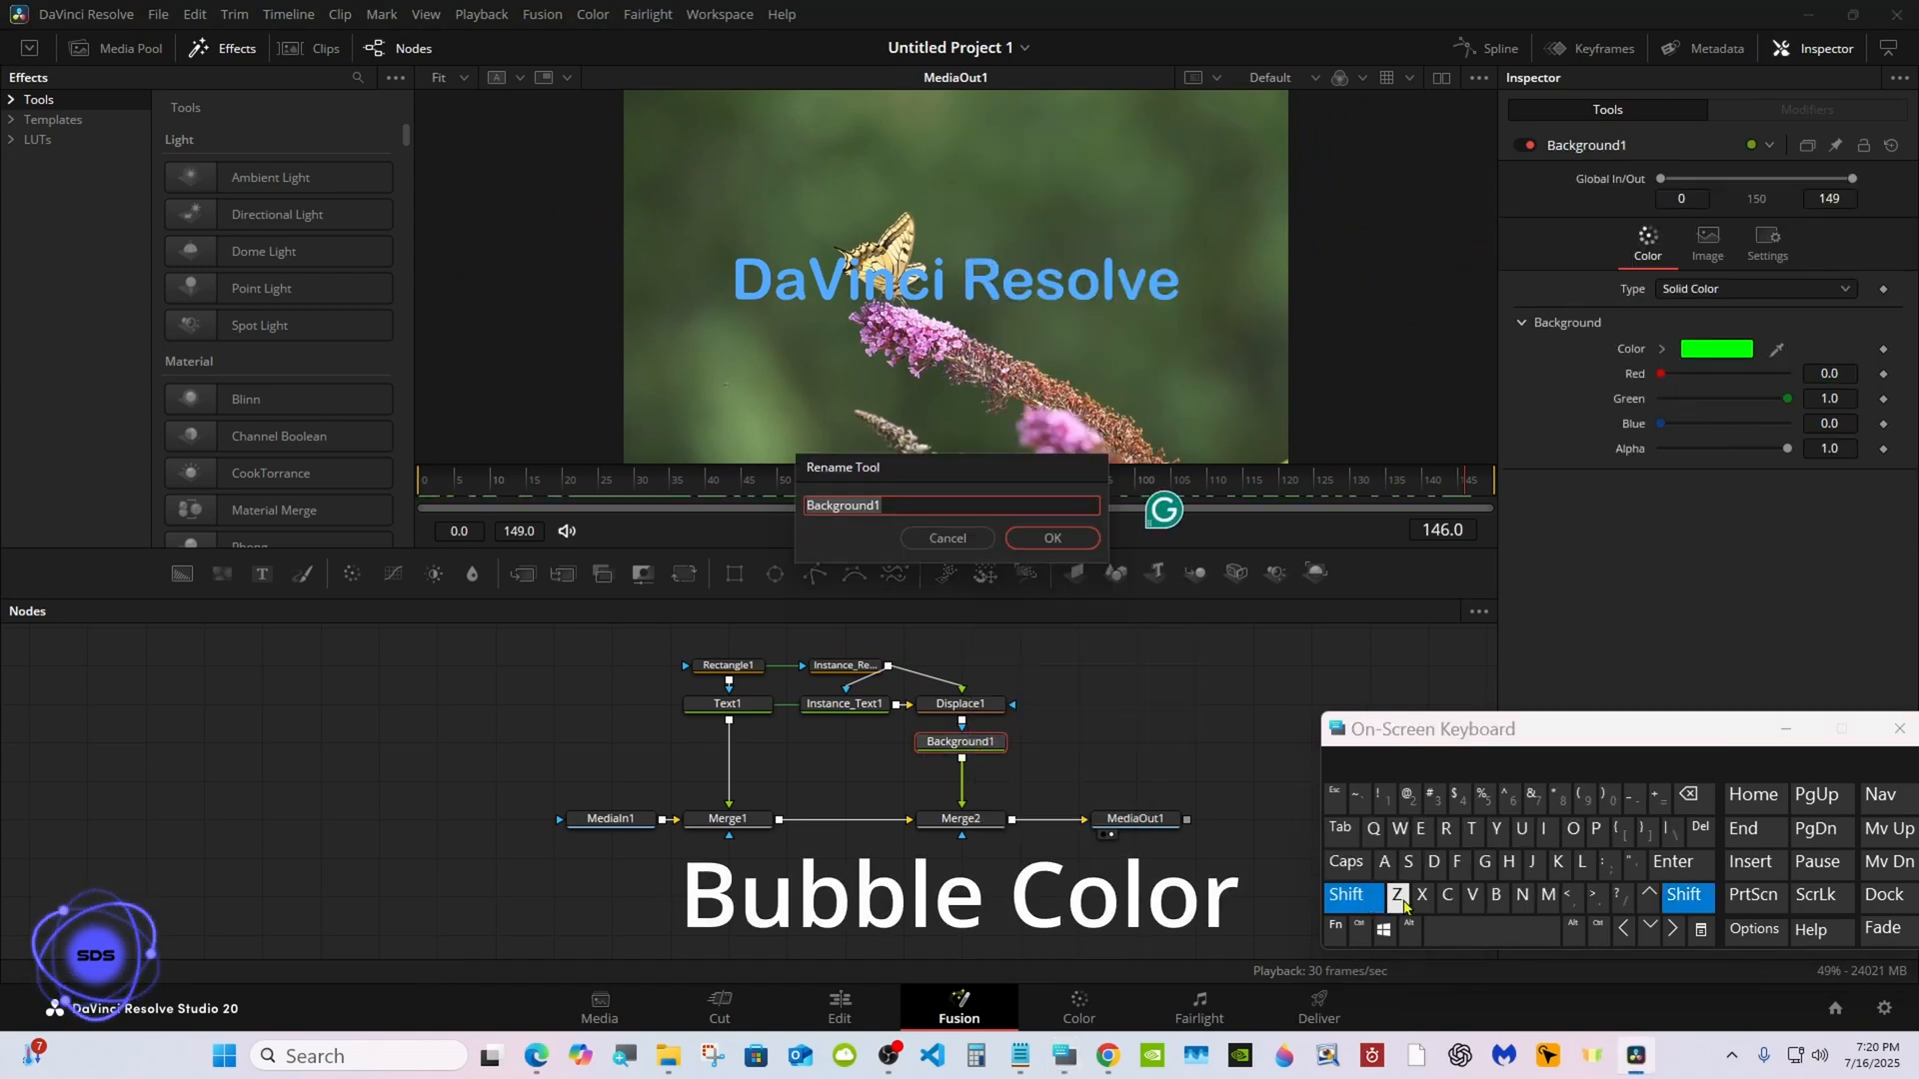
pyautogui.click(1496, 895)
pyautogui.click(1519, 830)
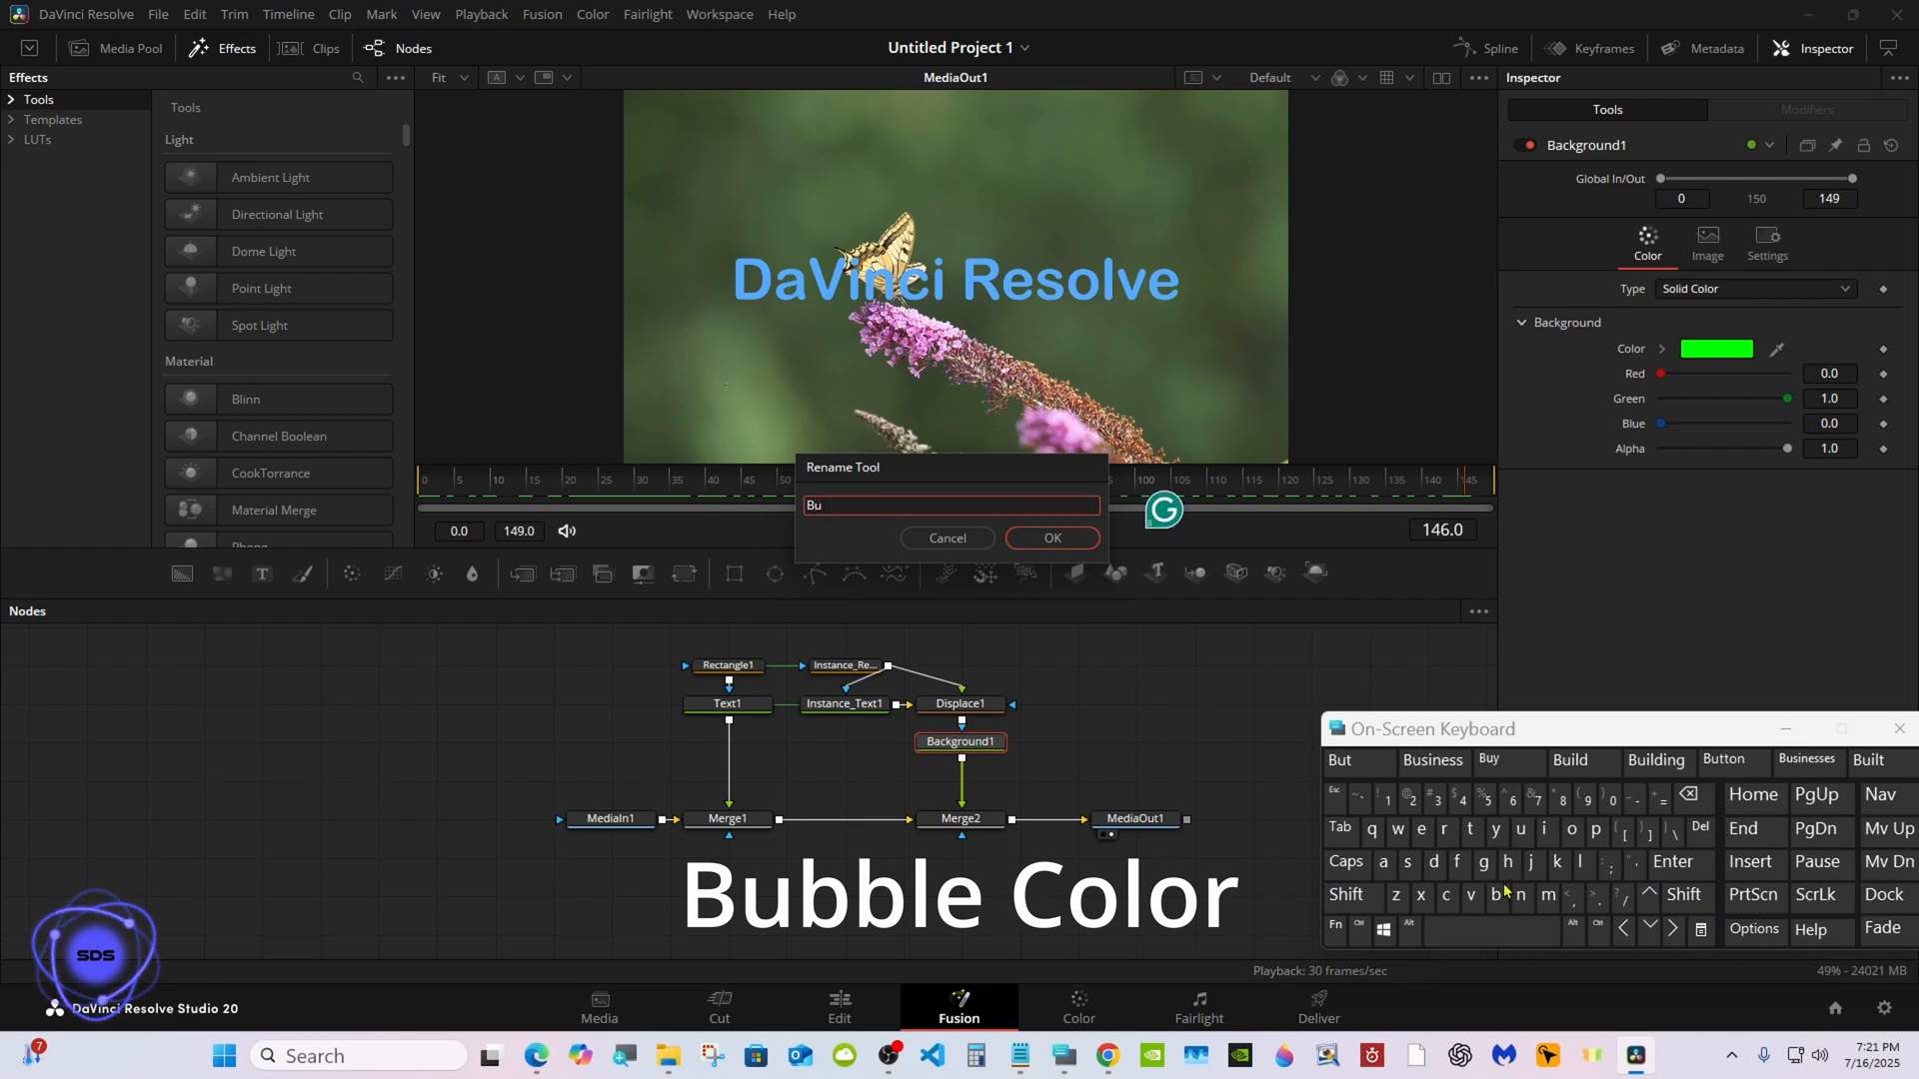
pyautogui.click(1496, 895)
pyautogui.click(1344, 760)
pyautogui.click(1350, 896)
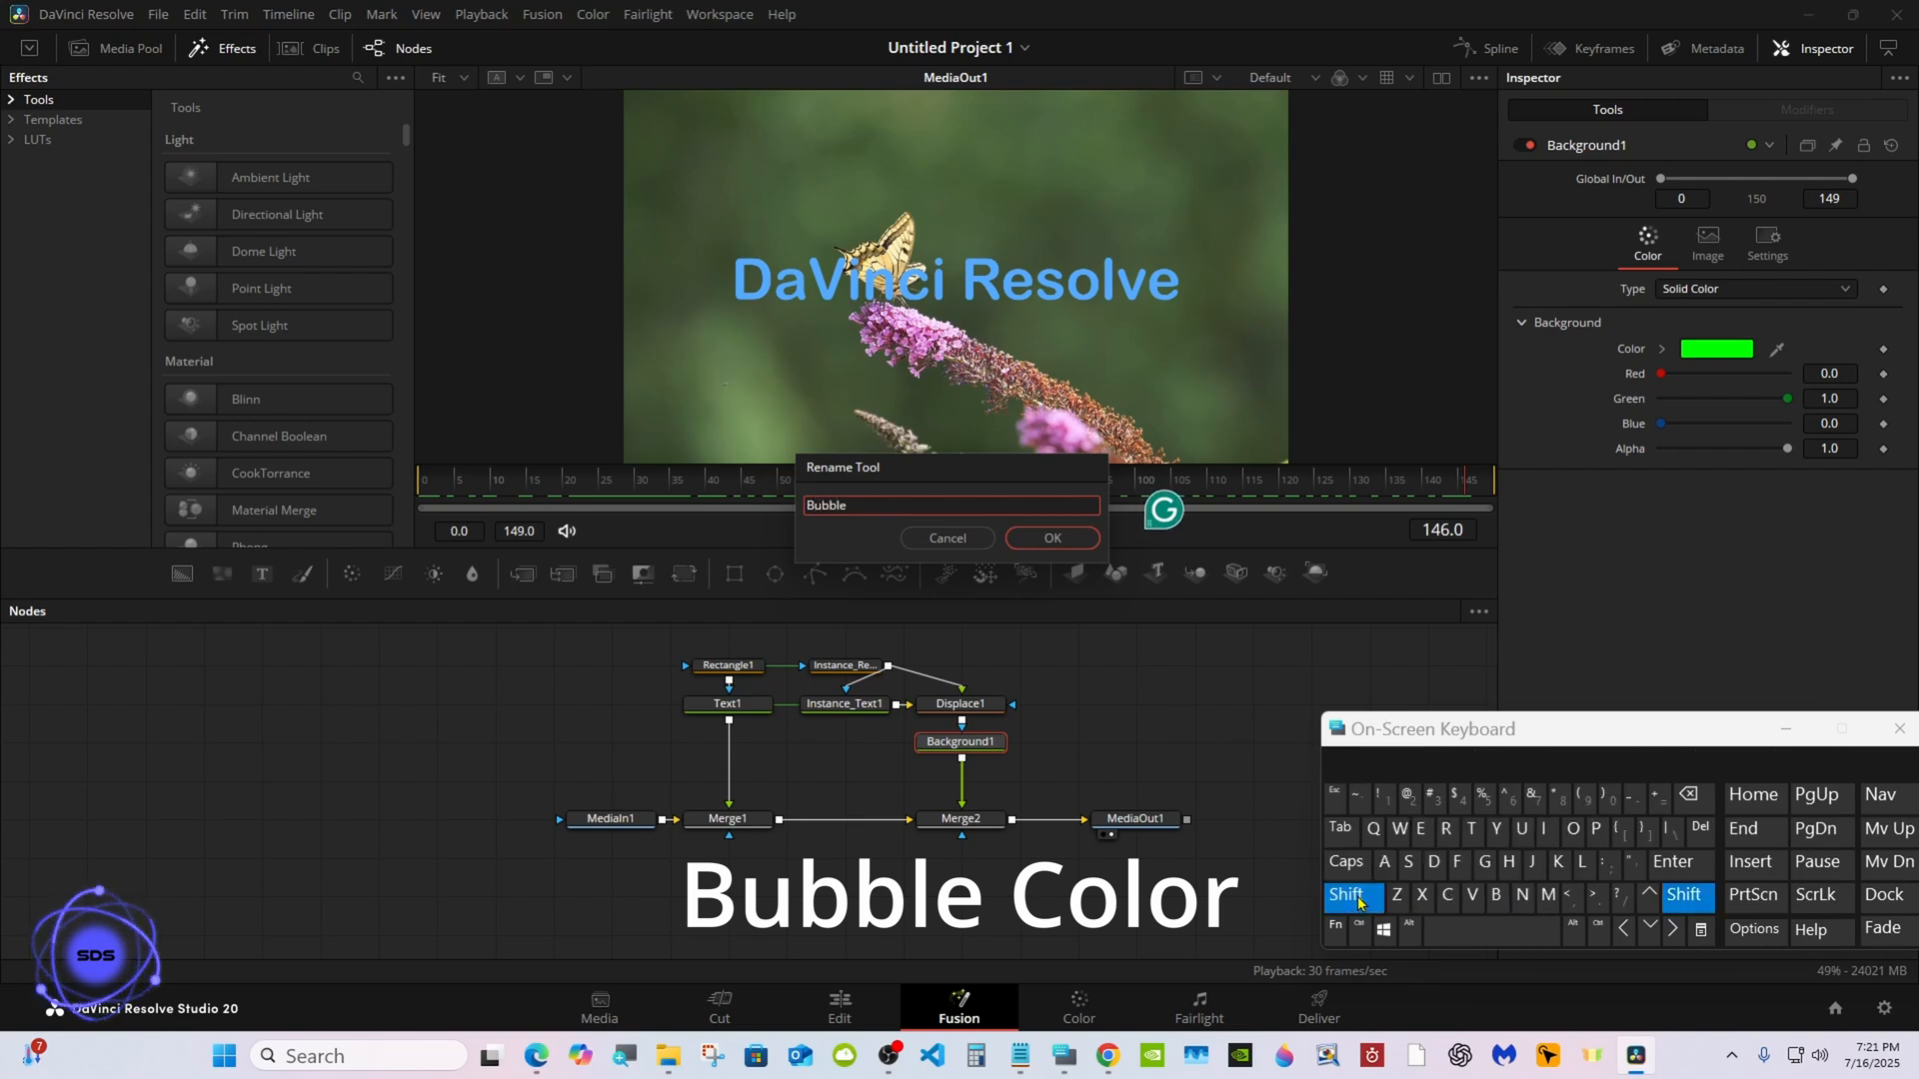
pyautogui.click(1447, 895)
pyautogui.click(1572, 830)
pyautogui.click(1580, 862)
pyautogui.click(1572, 829)
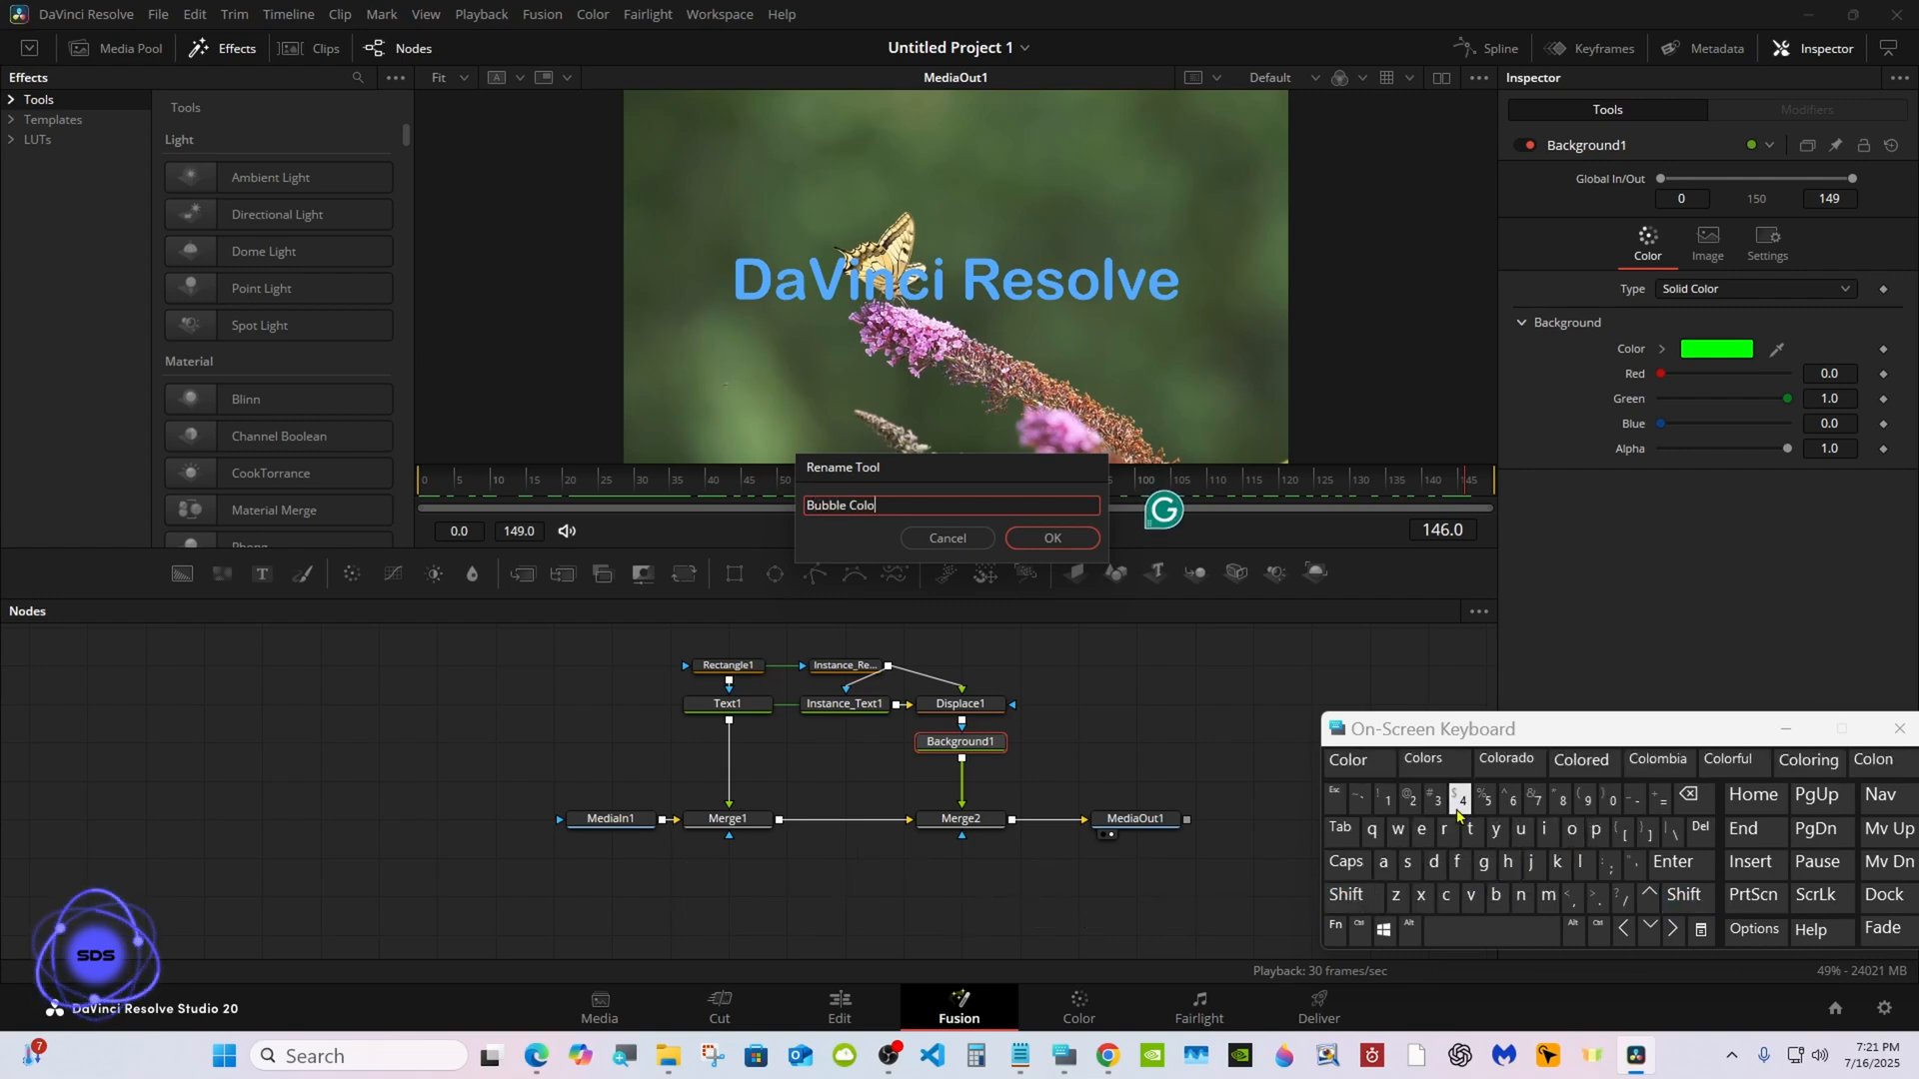
pyautogui.click(1347, 760)
pyautogui.click(1053, 537)
pyautogui.moveTo(1408, 737); pyautogui.dragTo(1412, 678)
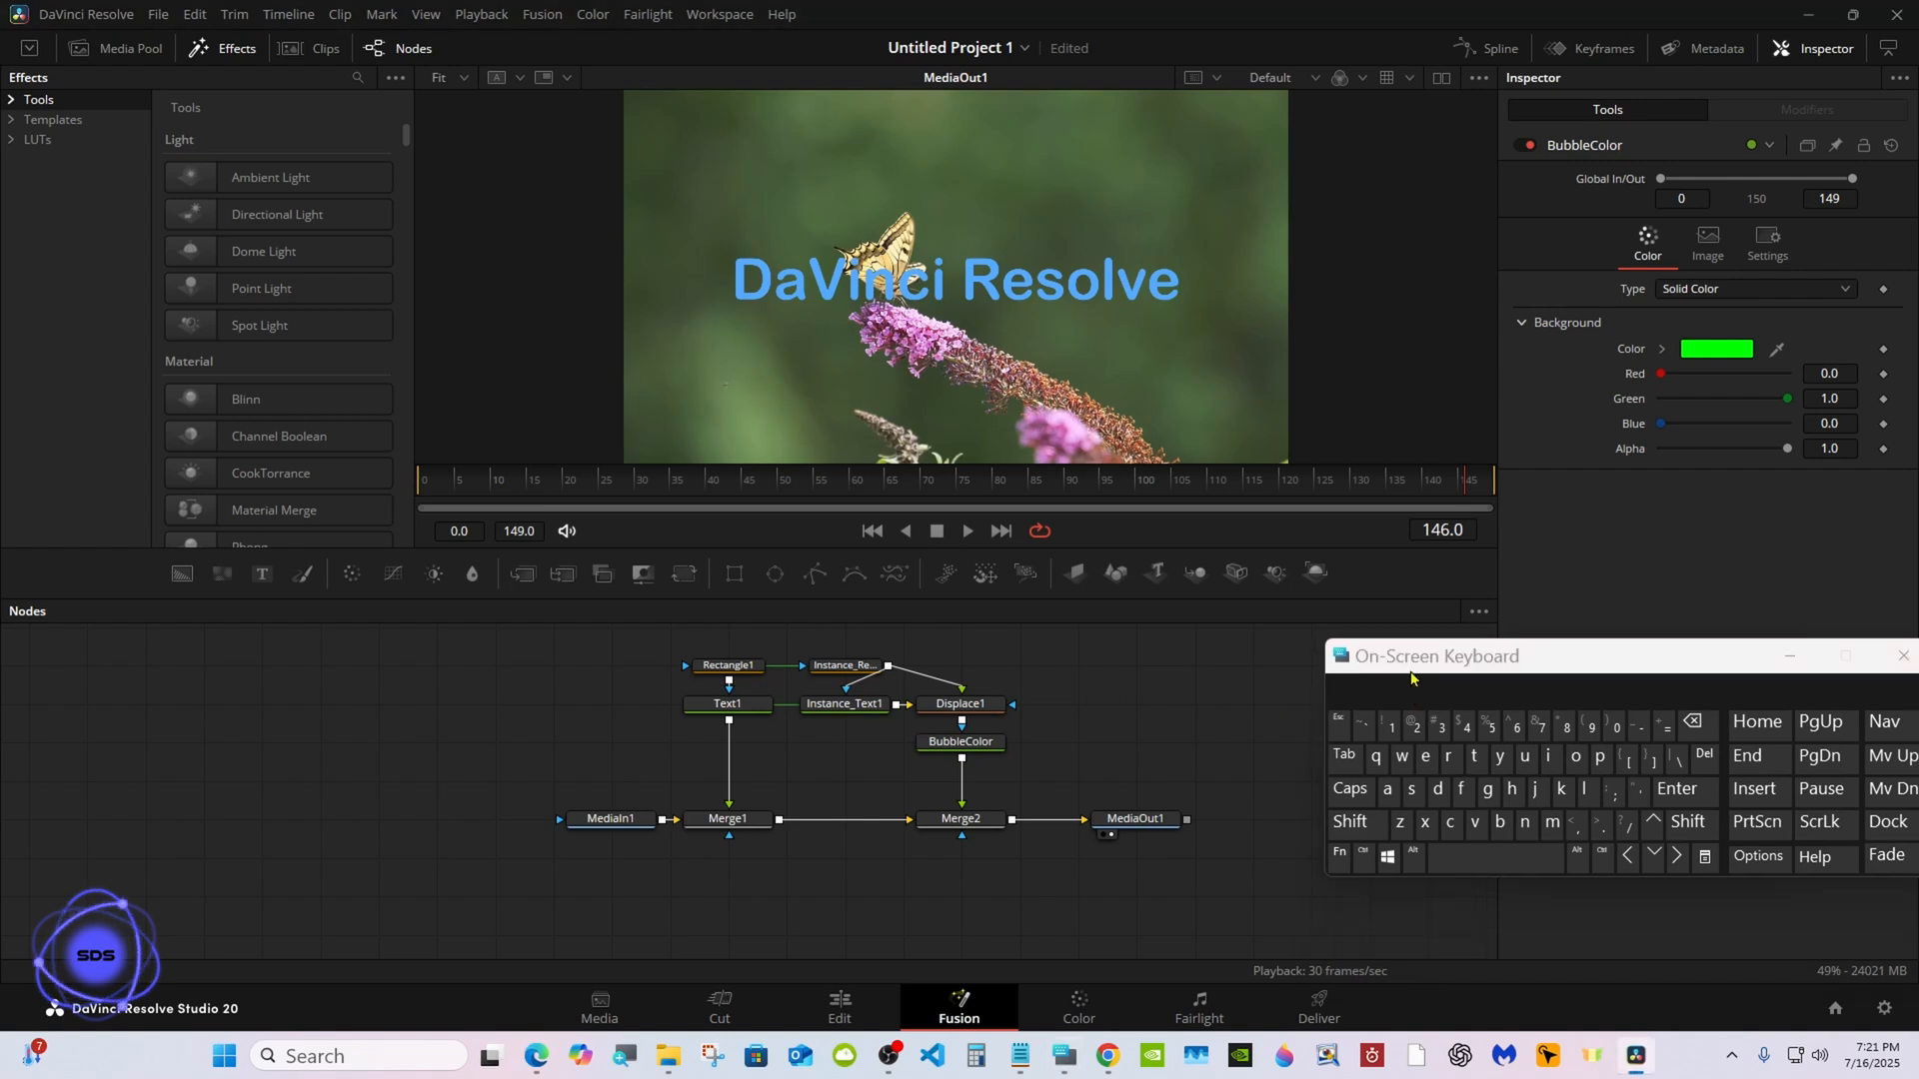
# Add Text1, Rectangle1 and Displace1, in that order, to the selection that already holds BubbleColor.
pyautogui.click(1359, 857)
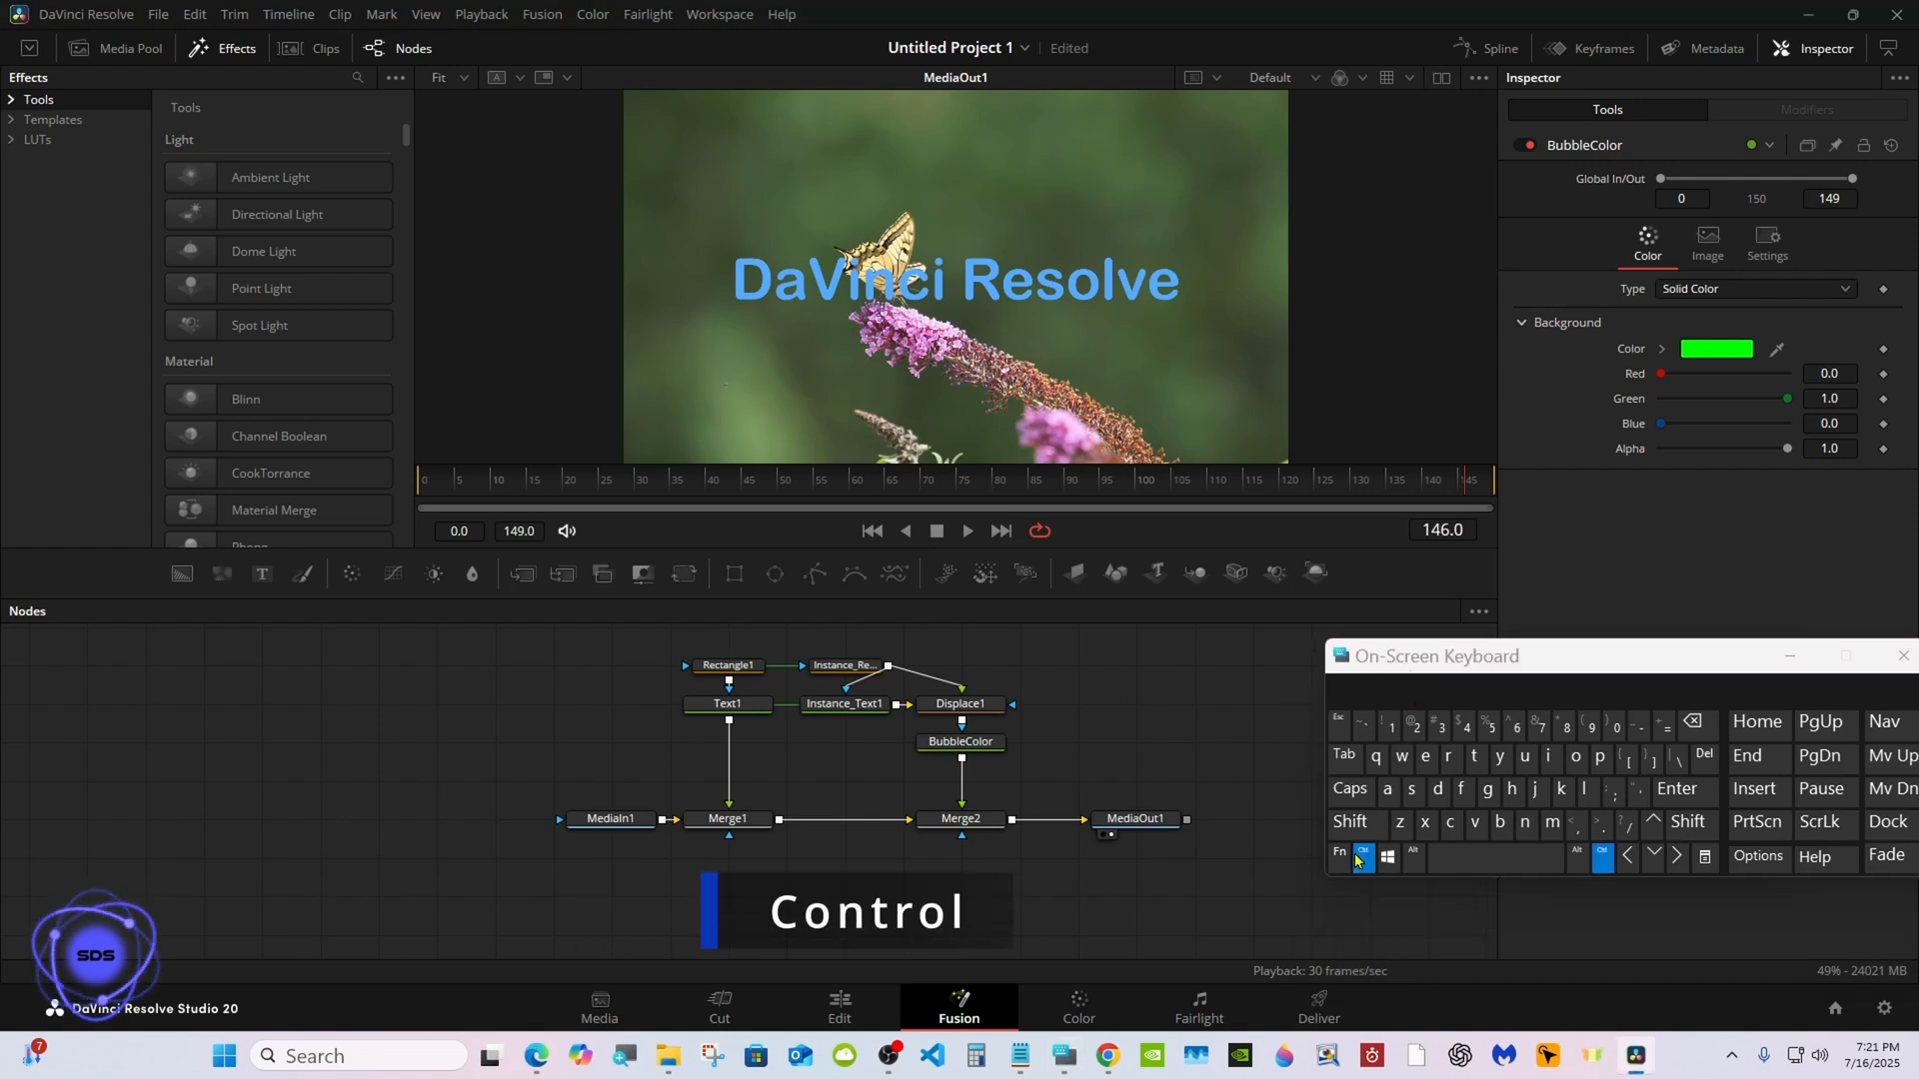
pyautogui.keyDown('ctrl'); pyautogui.click(728, 705); pyautogui.keyUp('ctrl')
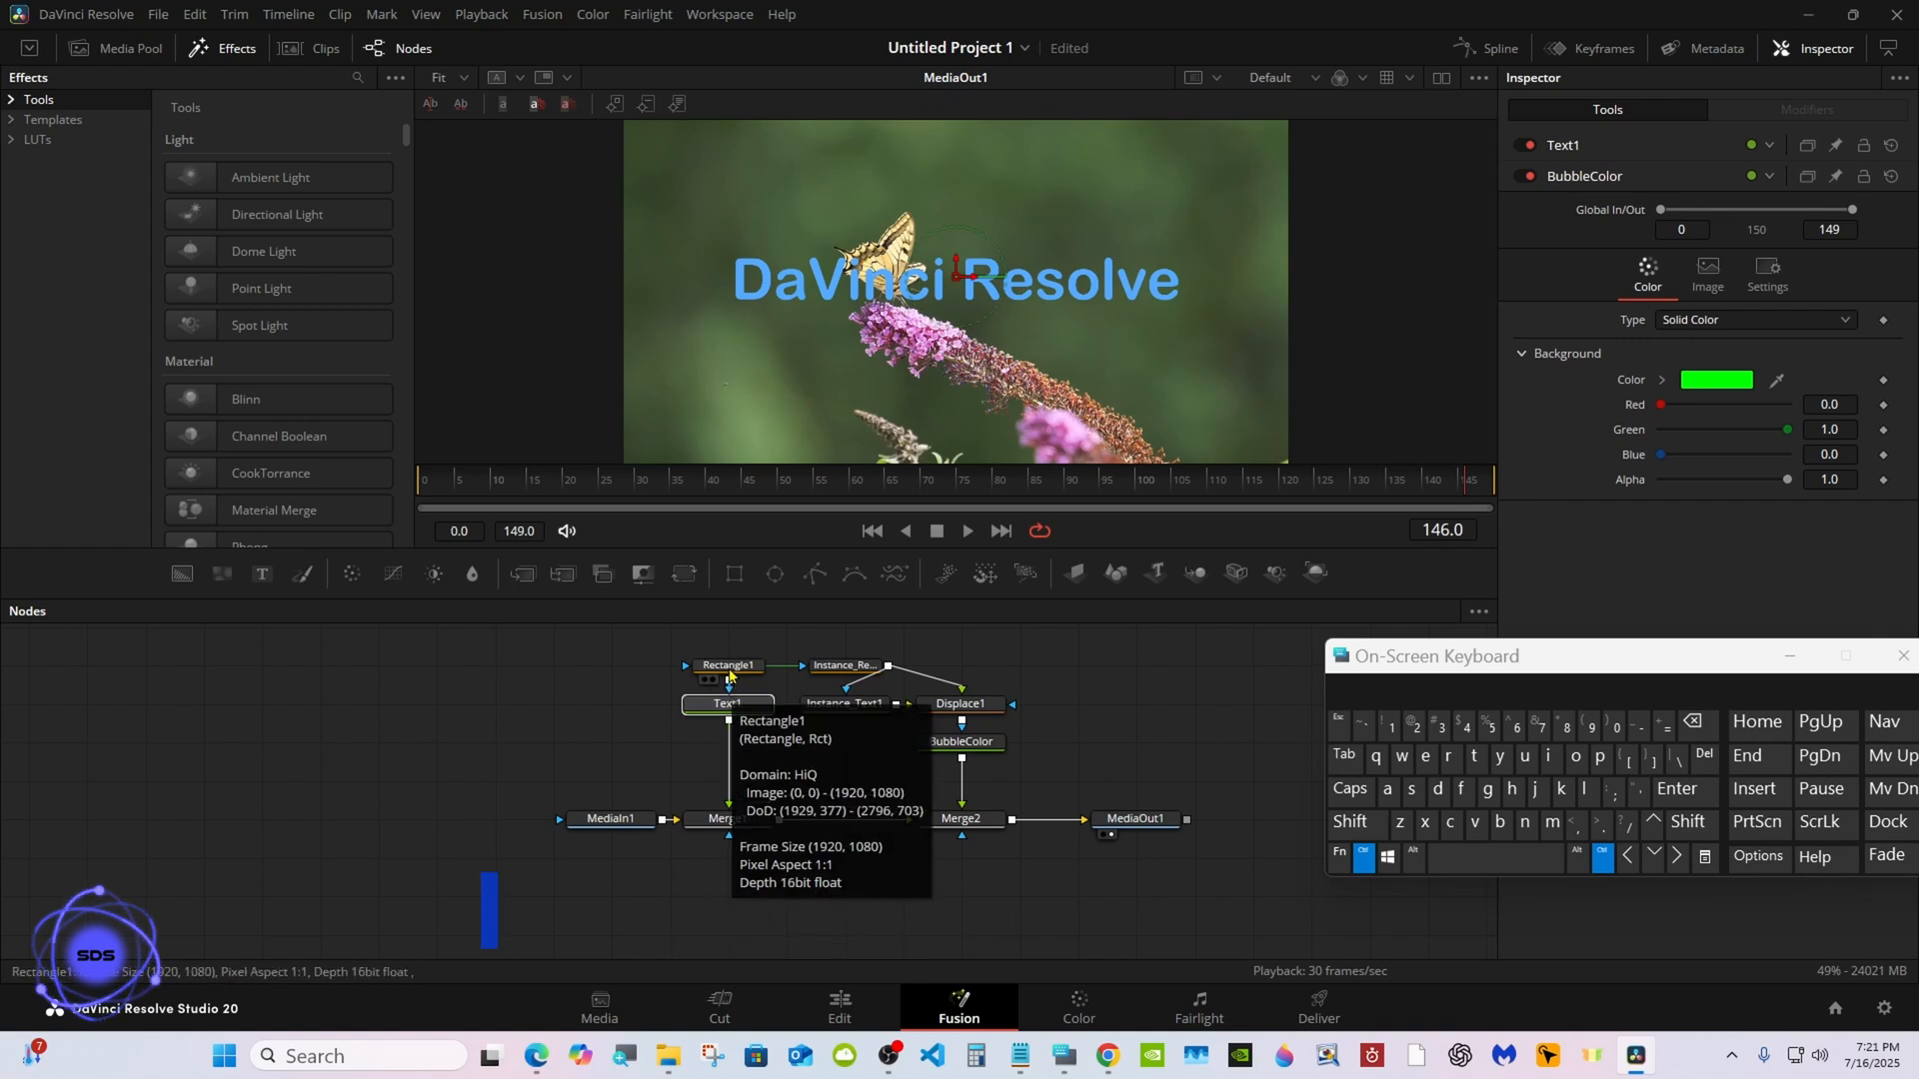
pyautogui.keyDown('ctrl'); pyautogui.click(761, 669); pyautogui.keyUp('ctrl')
pyautogui.keyDown('ctrl'); pyautogui.click(960, 705); pyautogui.keyUp('ctrl')
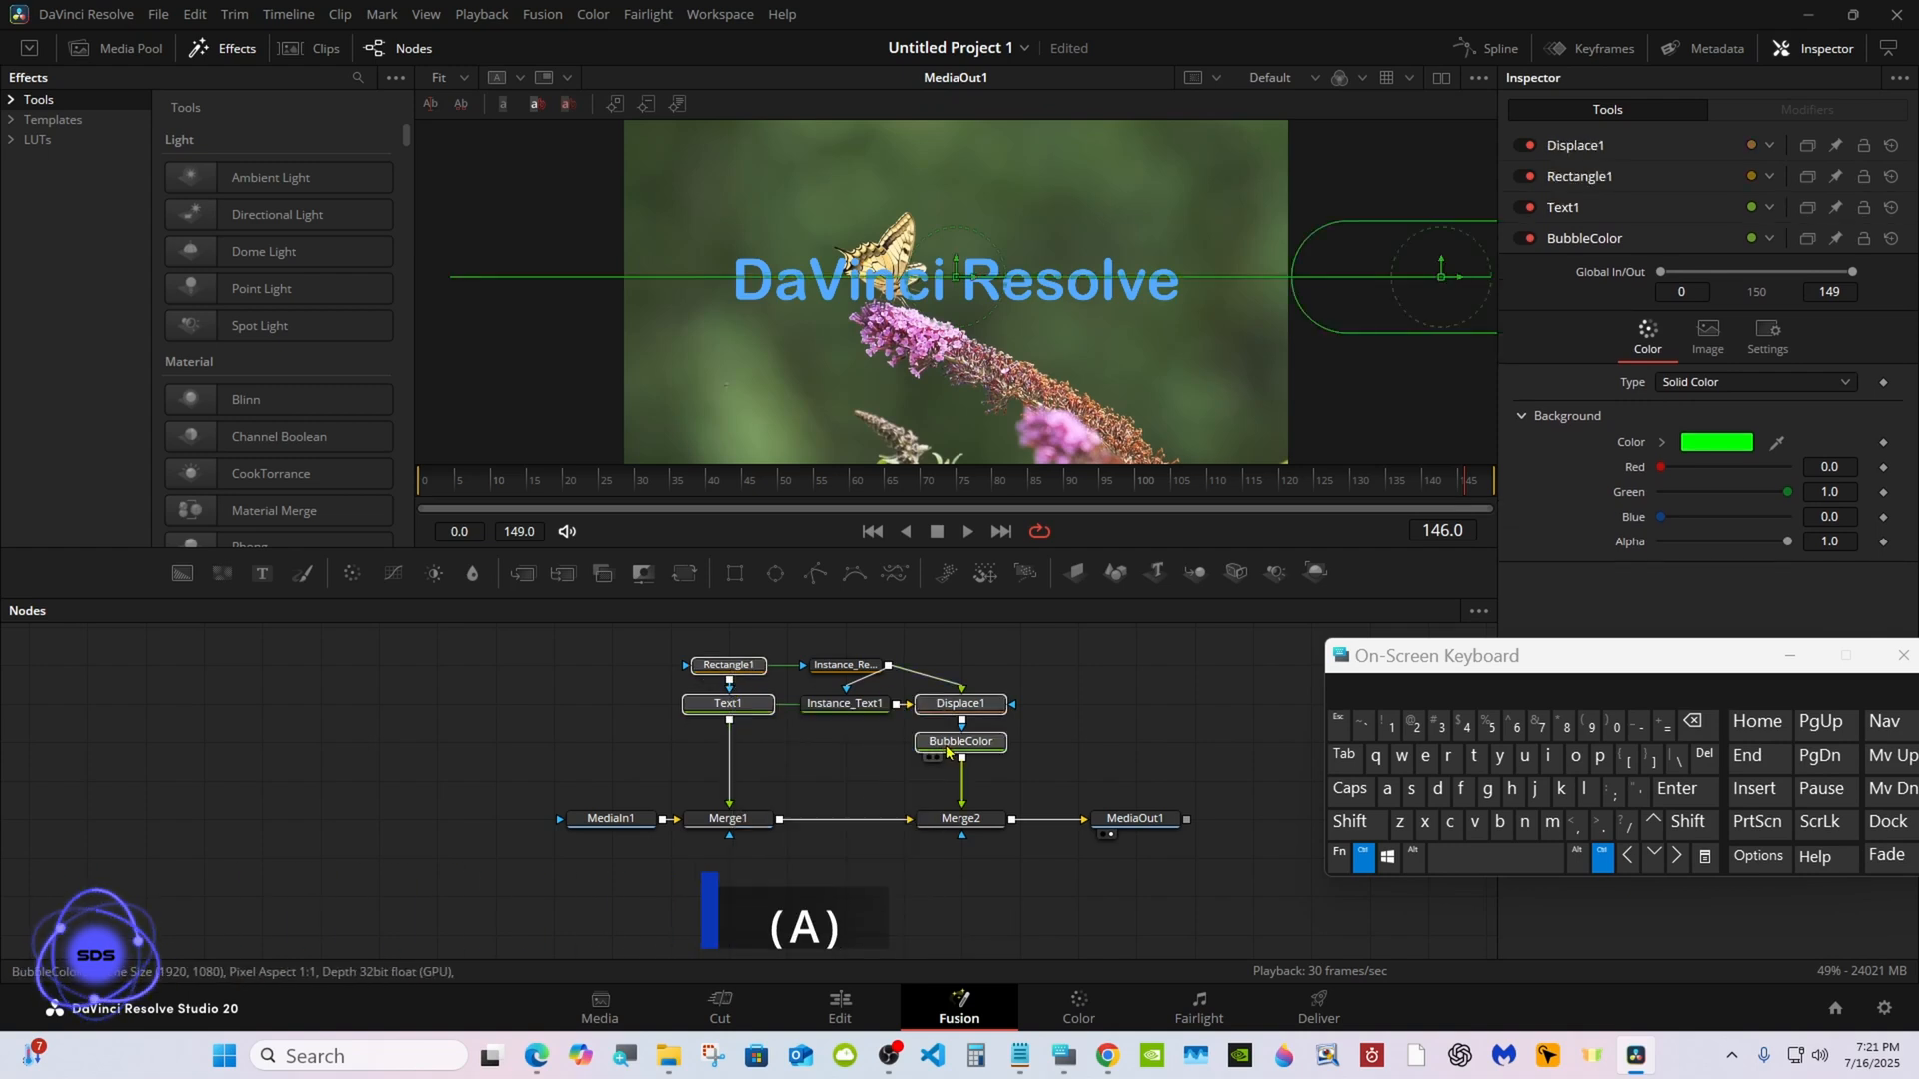
# Extend the selection to every remaining node except MediaIn1 and MediaOut1, and create a macro from it.
pyautogui.click(1390, 794)
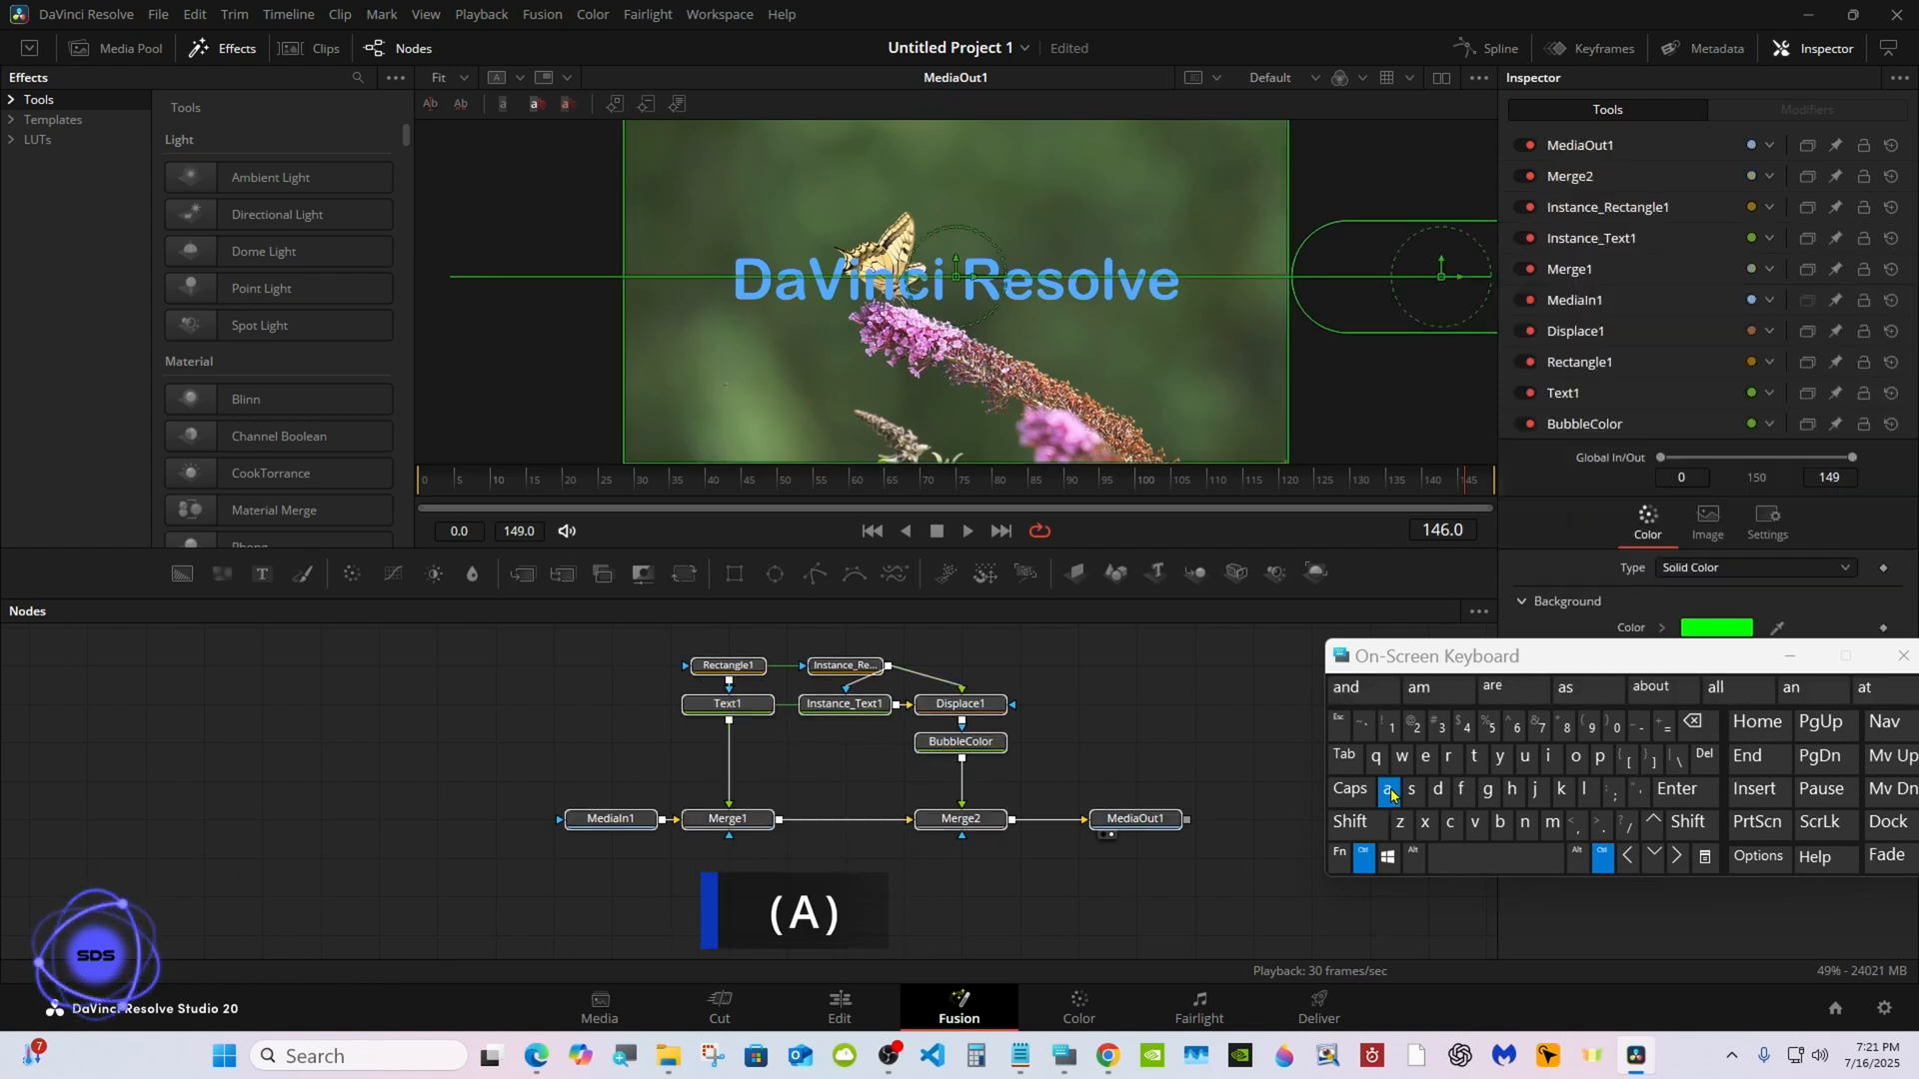
pyautogui.click(1363, 857)
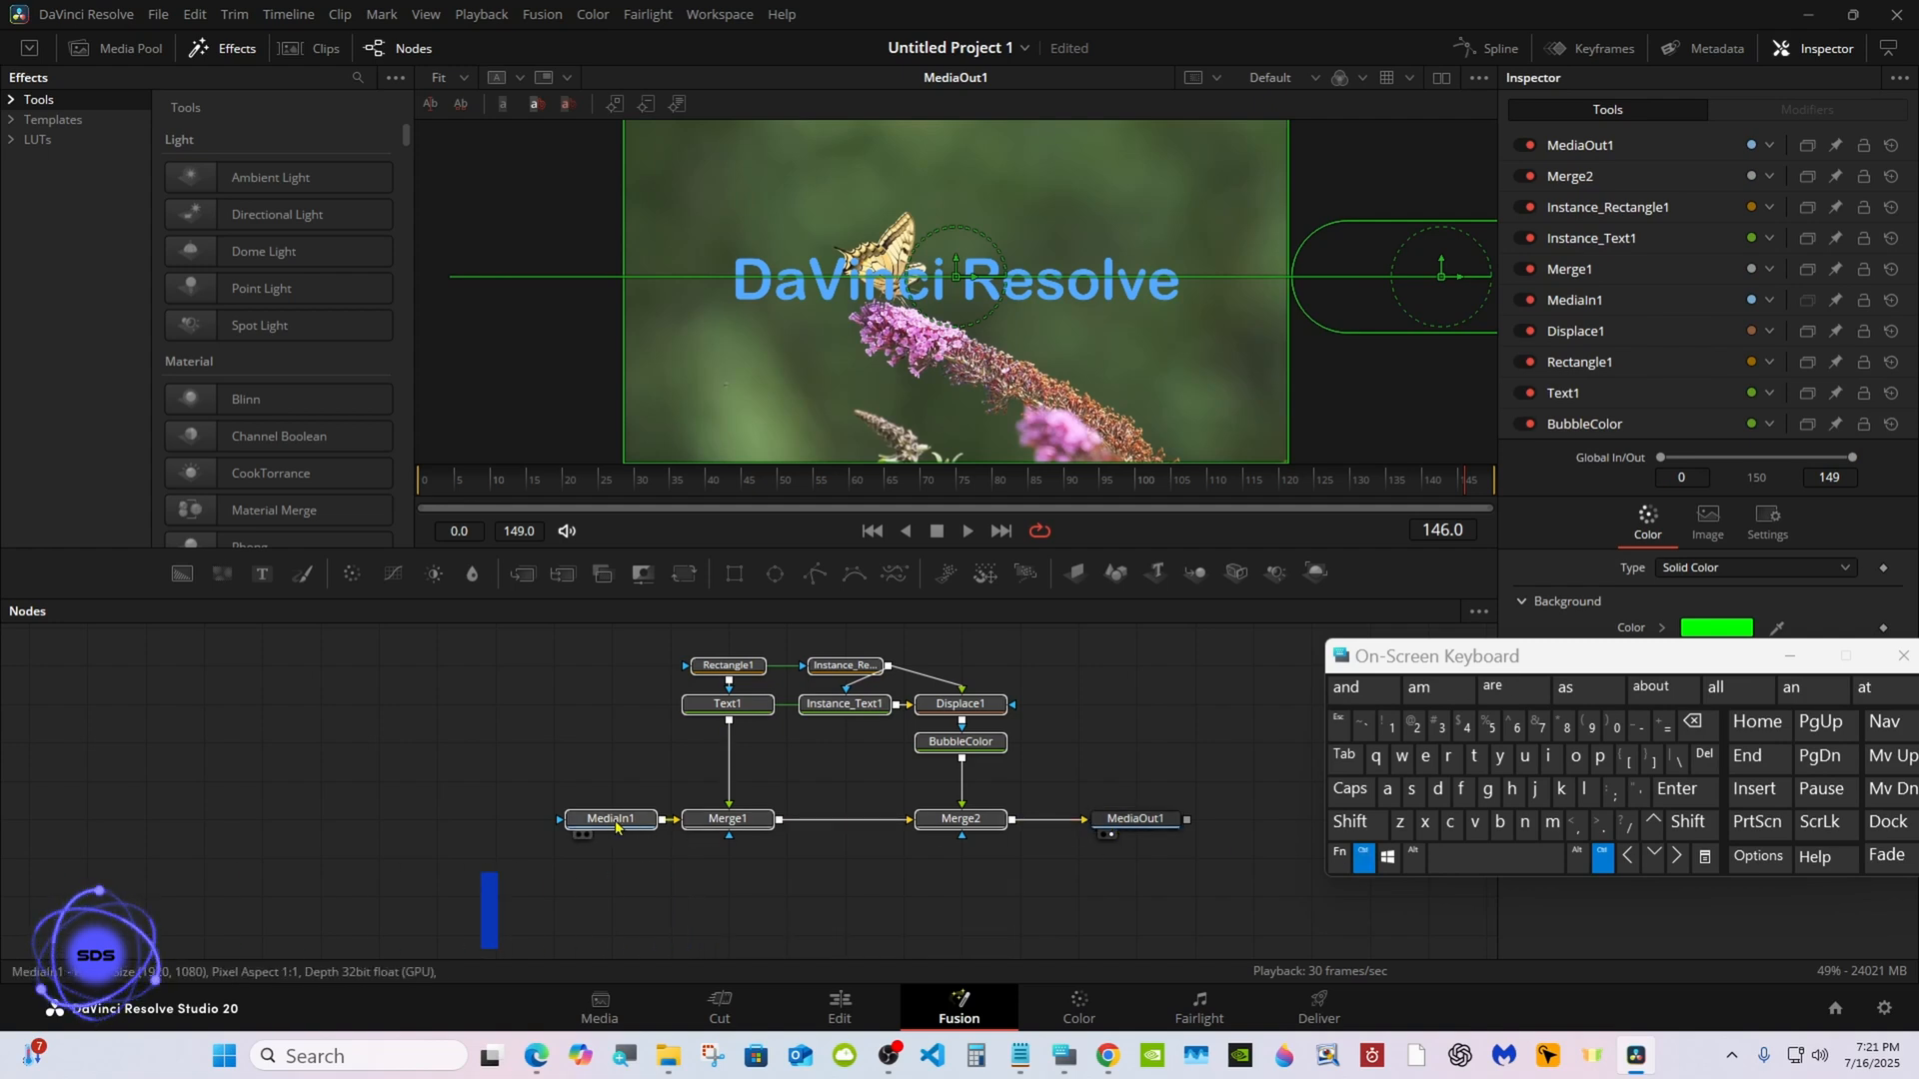
pyautogui.rightClick(731, 822)
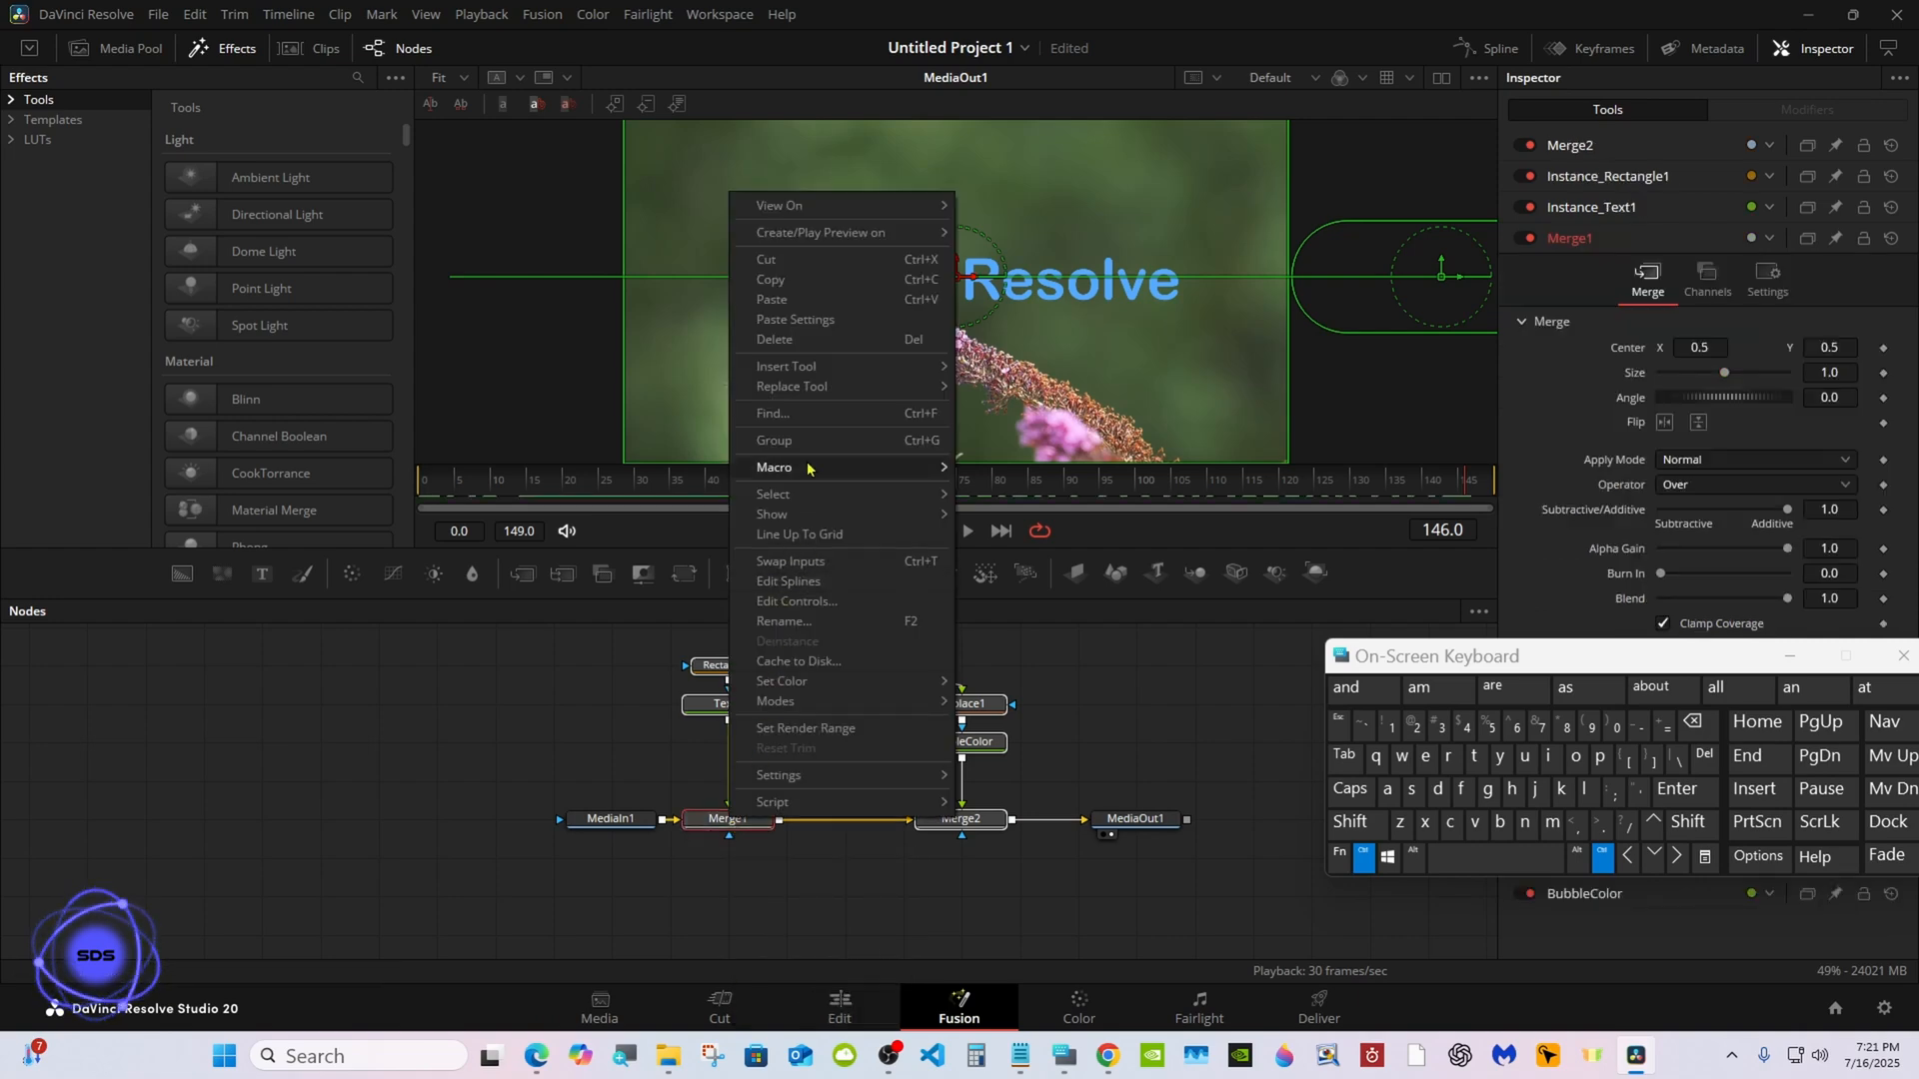
pyautogui.moveTo(808, 468)
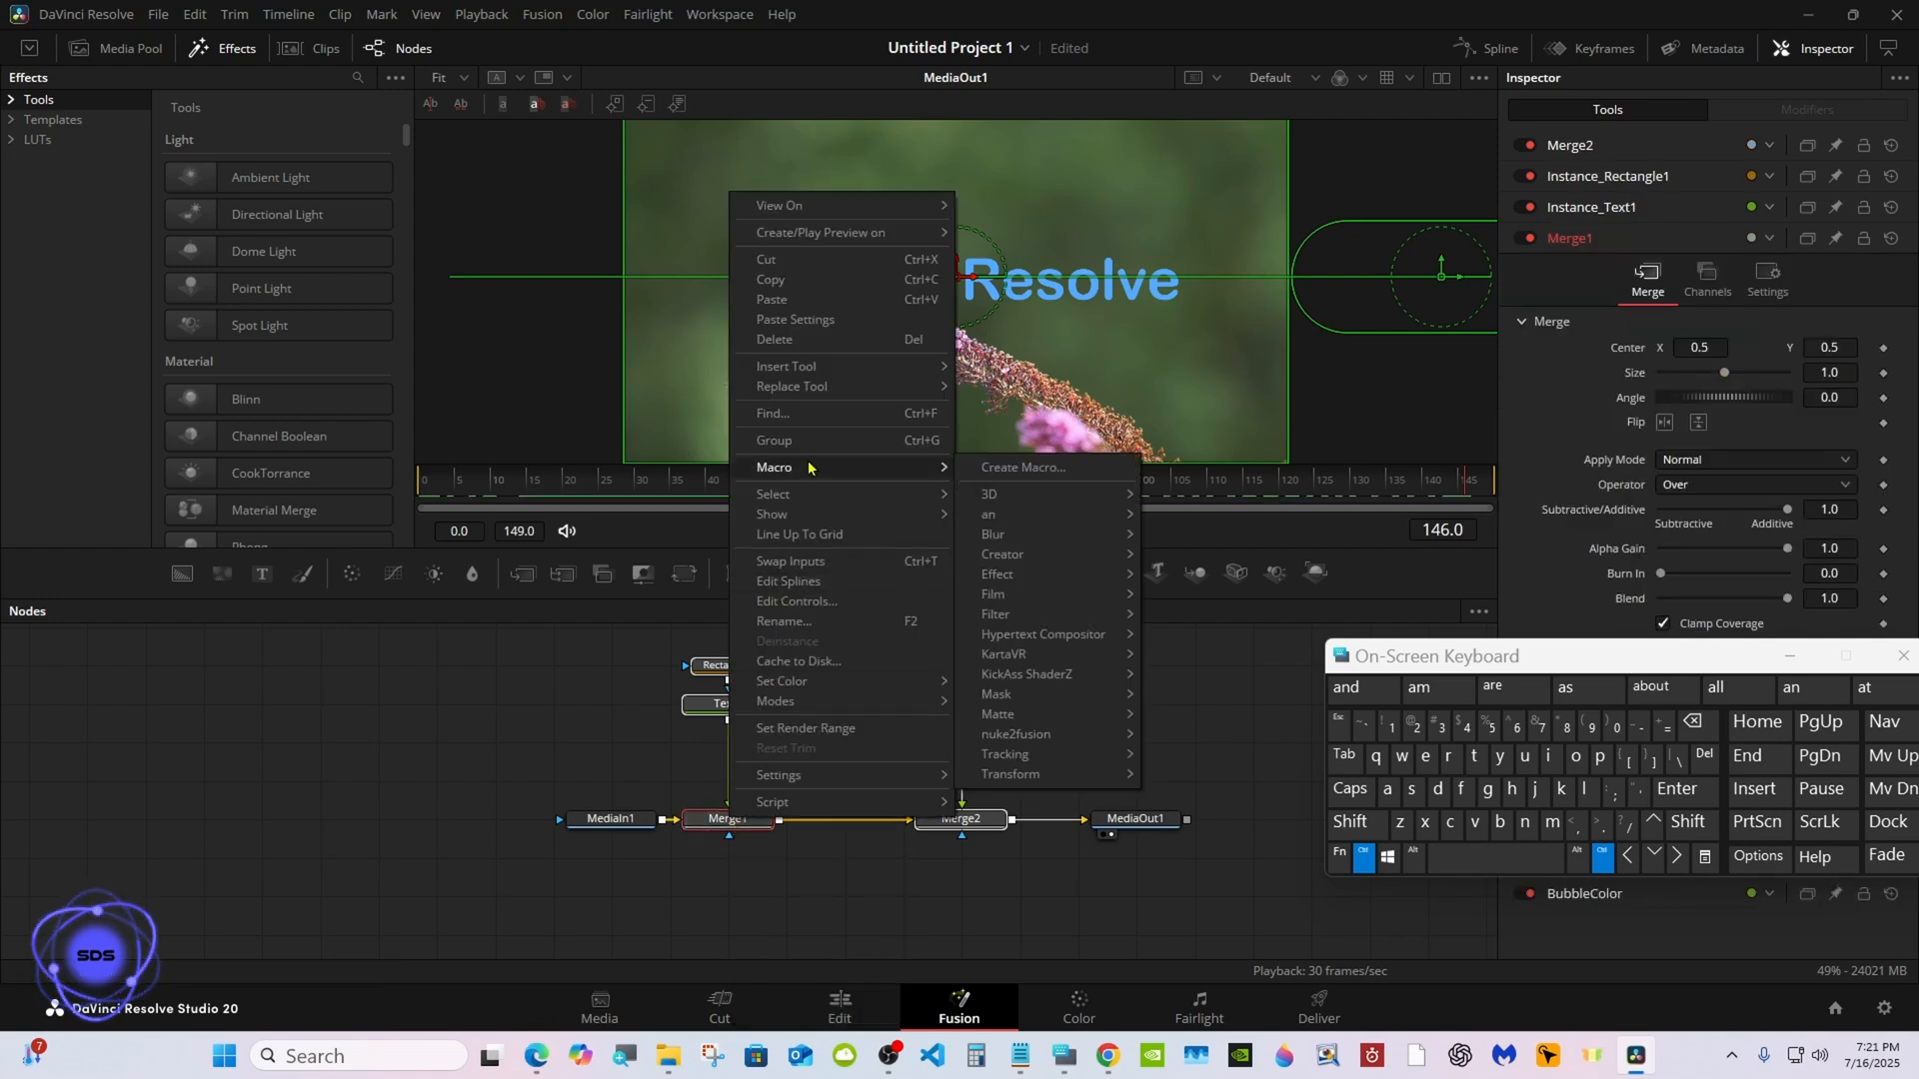
pyautogui.click(1043, 468)
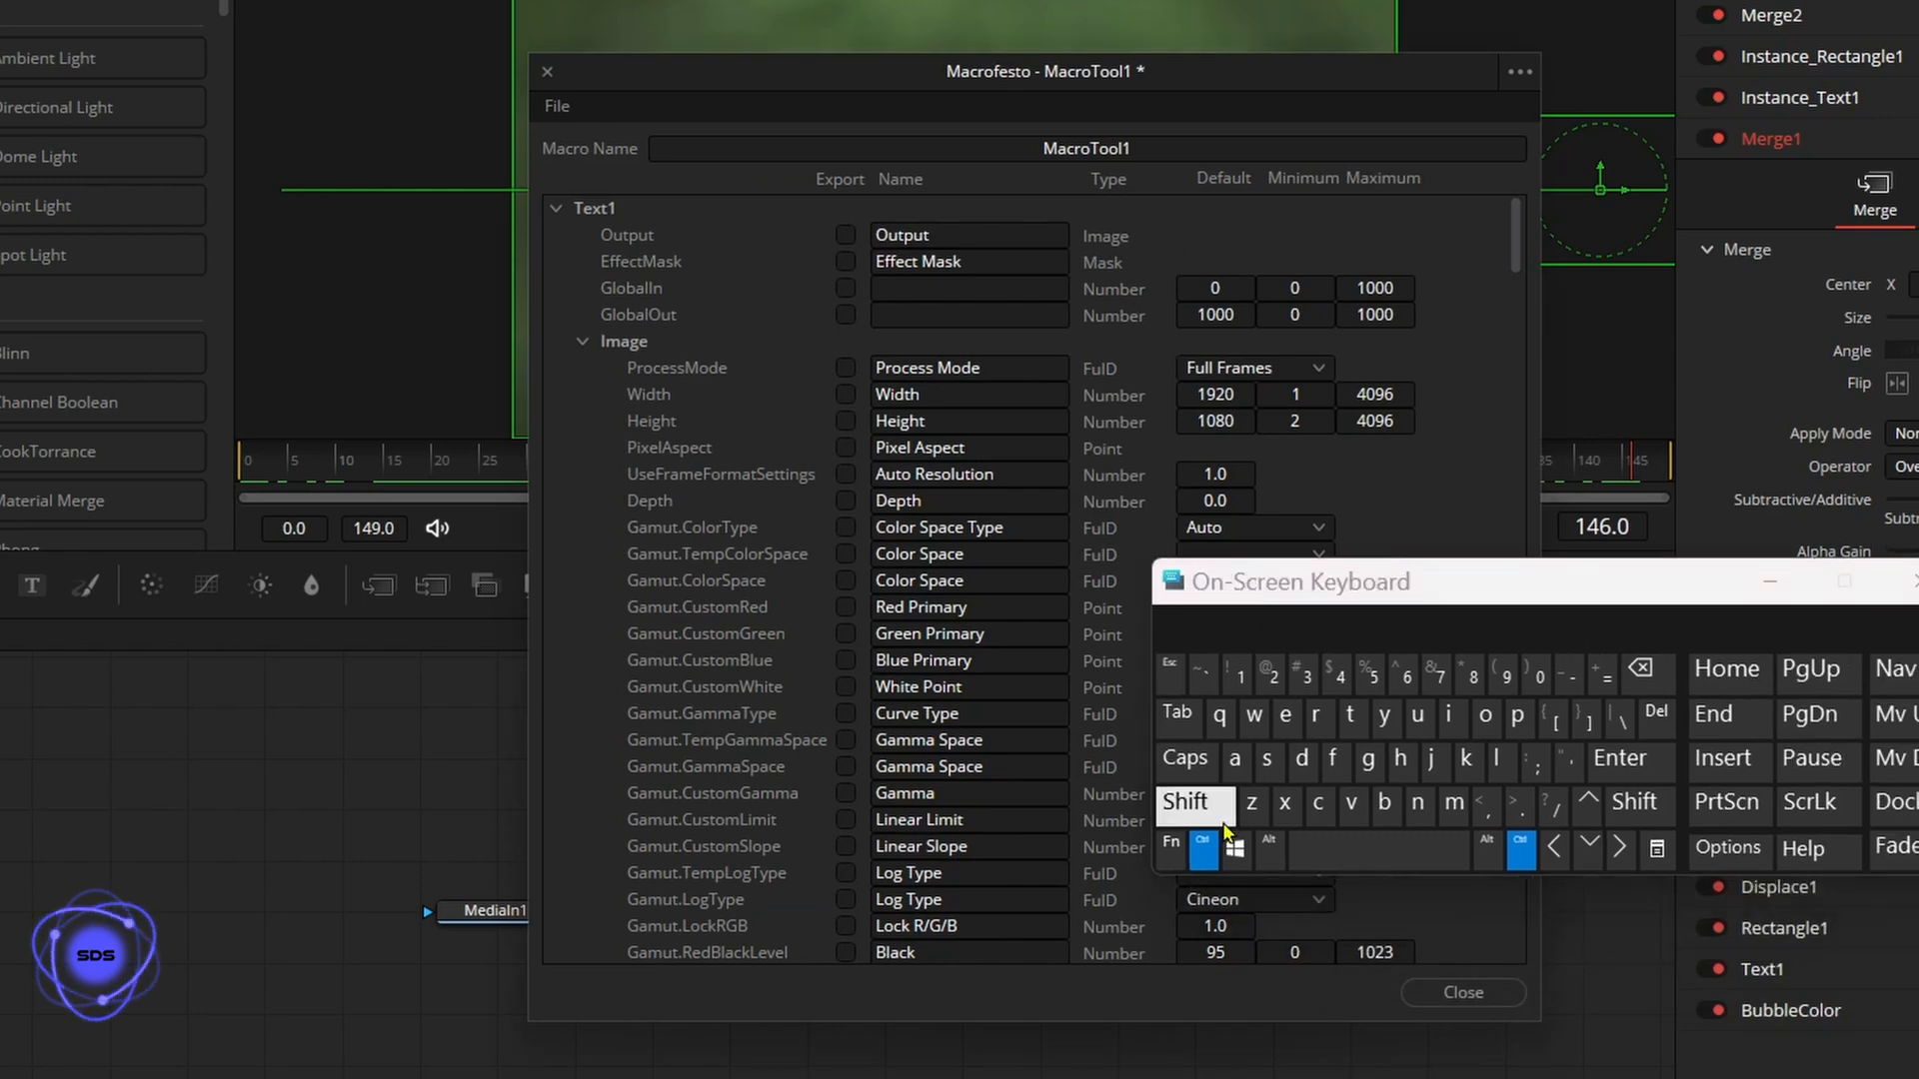
# Replace the default macro name with "Sweeping Text tutorial".
pyautogui.click(1158, 146)
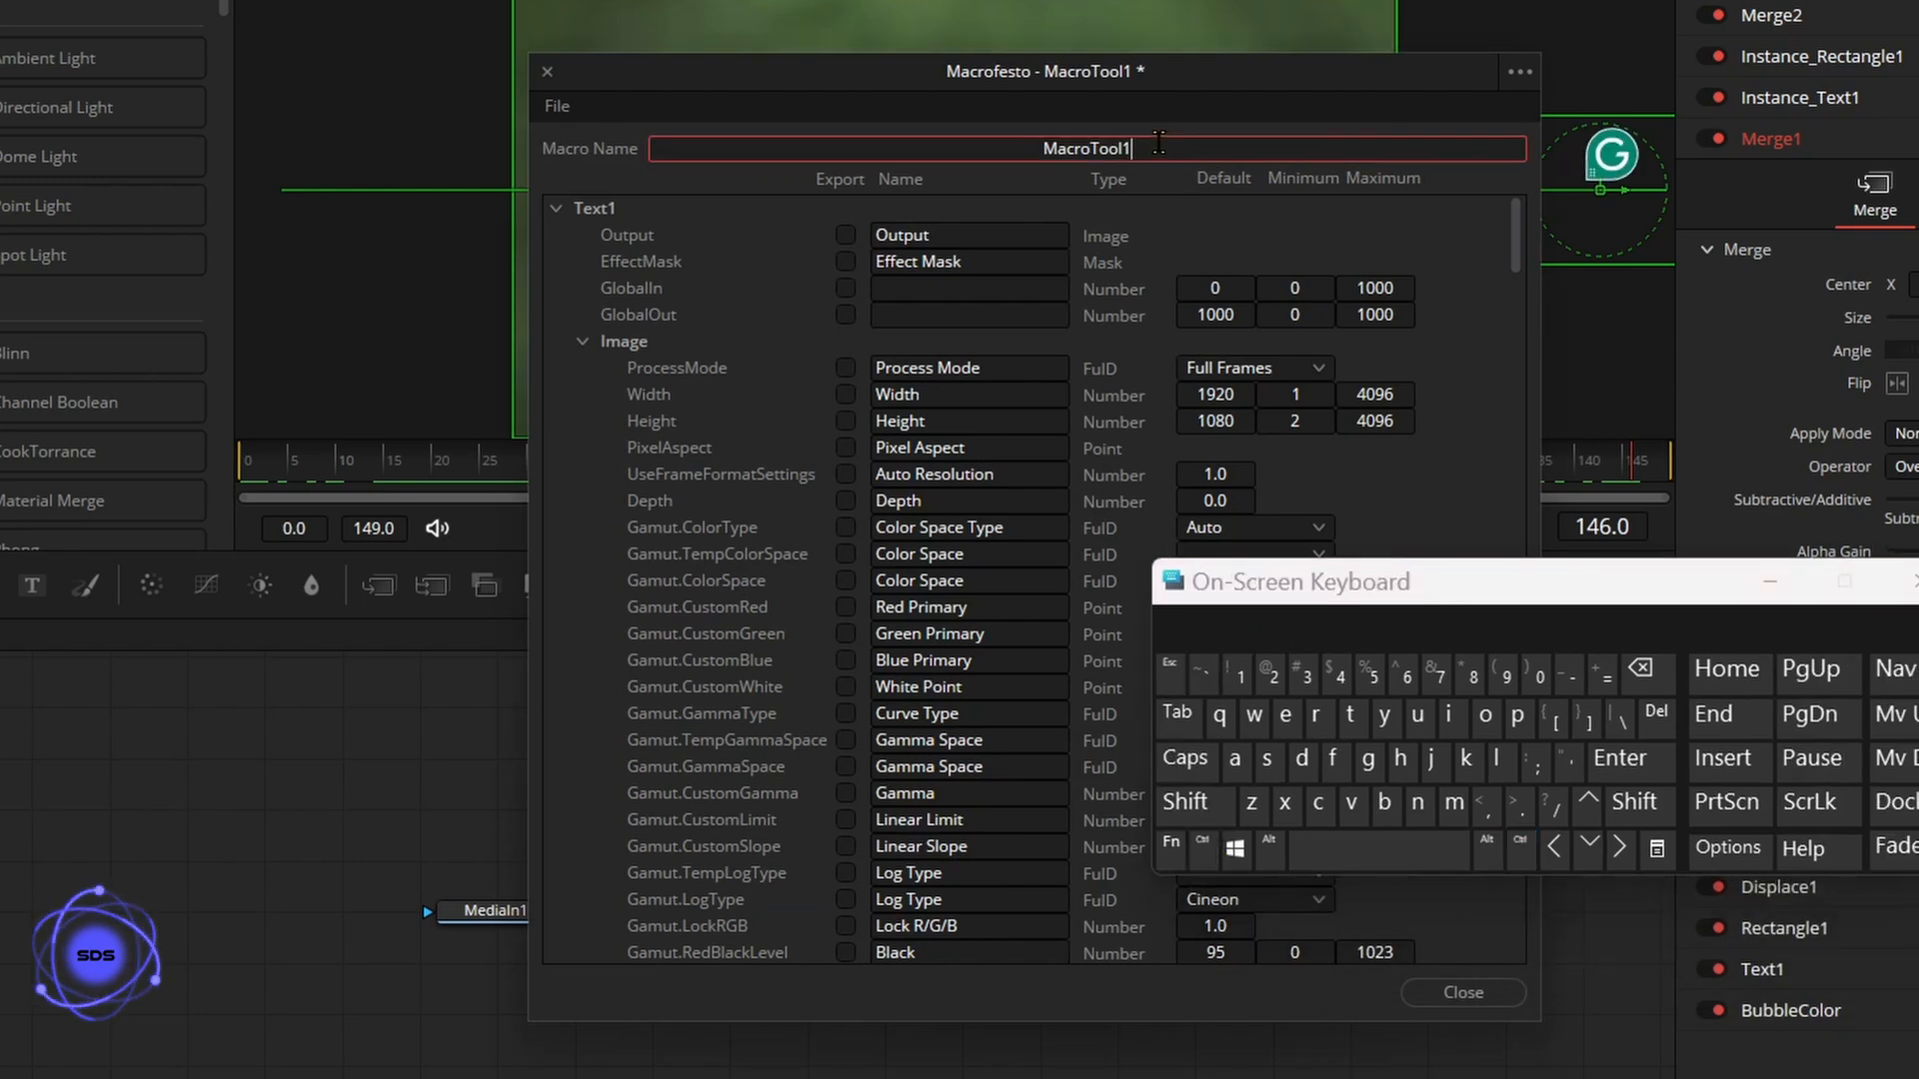
pyautogui.click(1639, 672)
pyautogui.click(1184, 805)
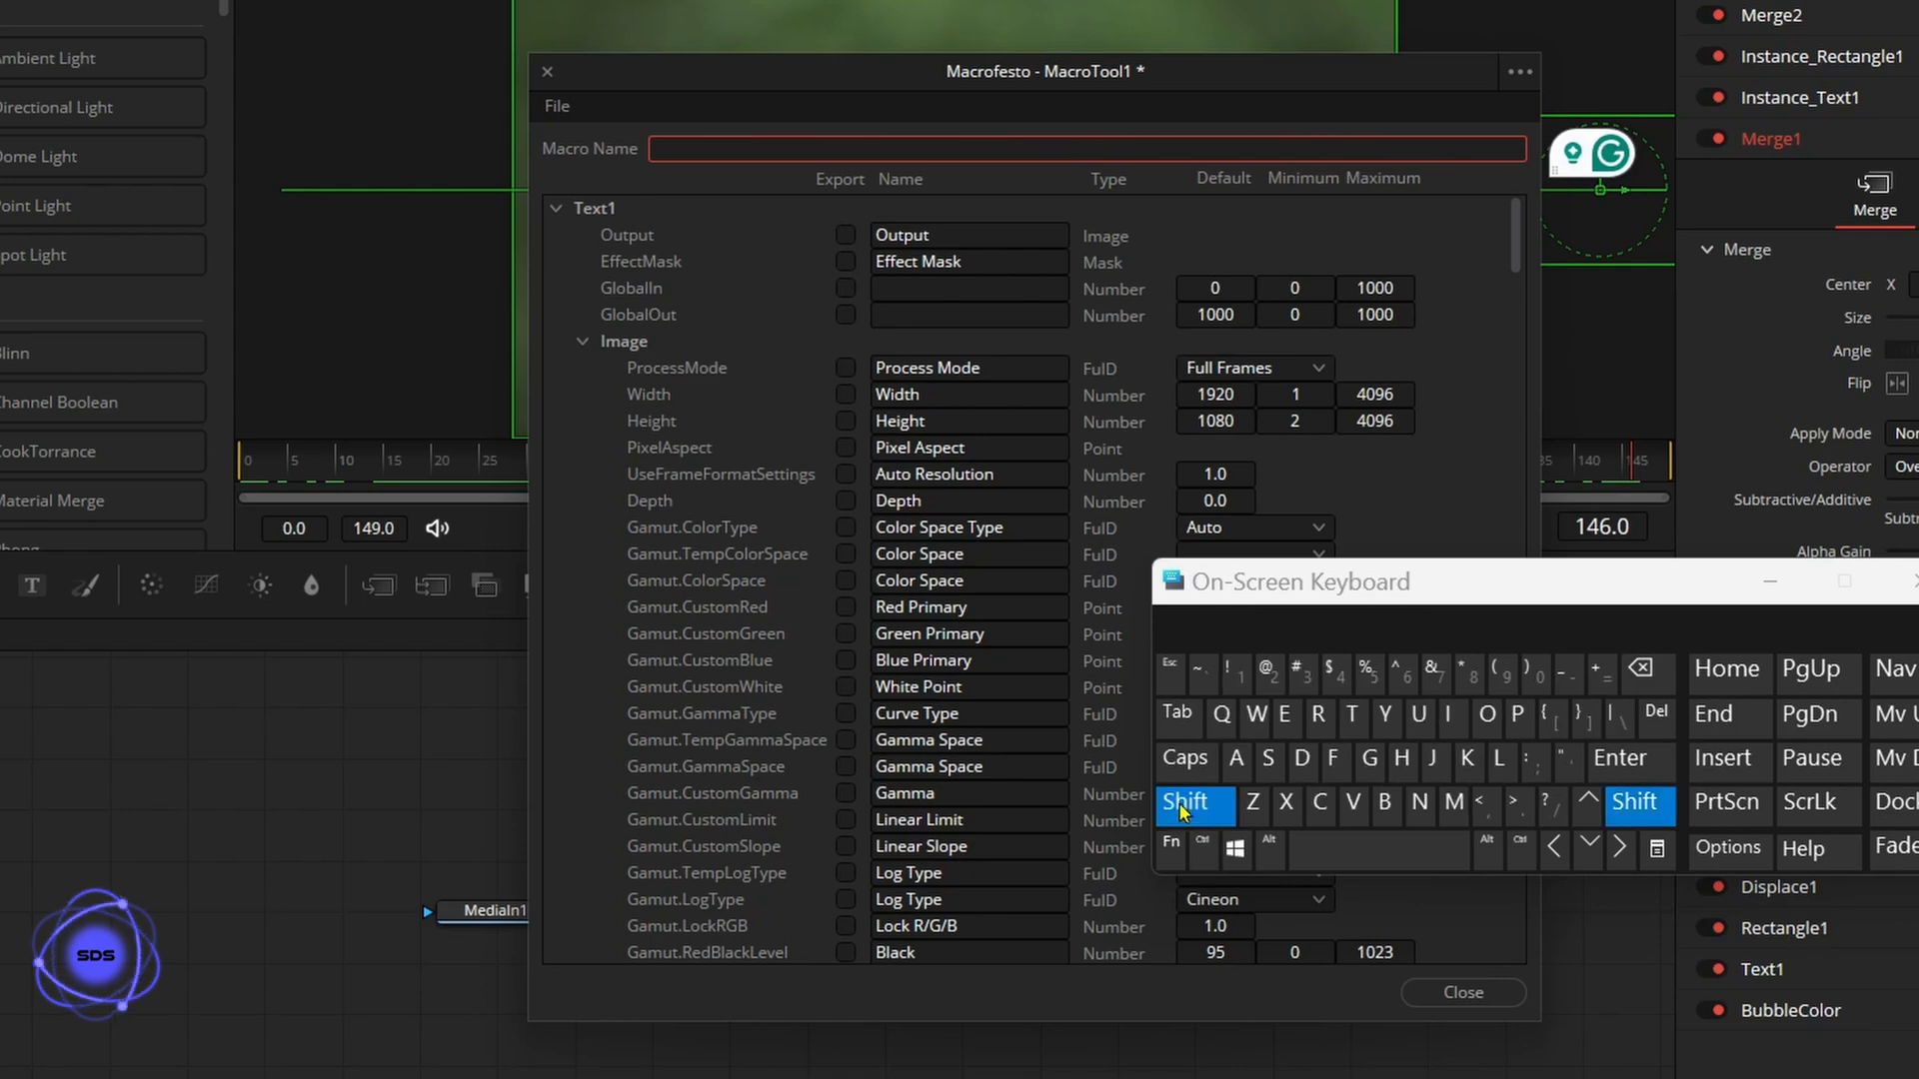
pyautogui.click(1269, 758)
pyautogui.click(1254, 713)
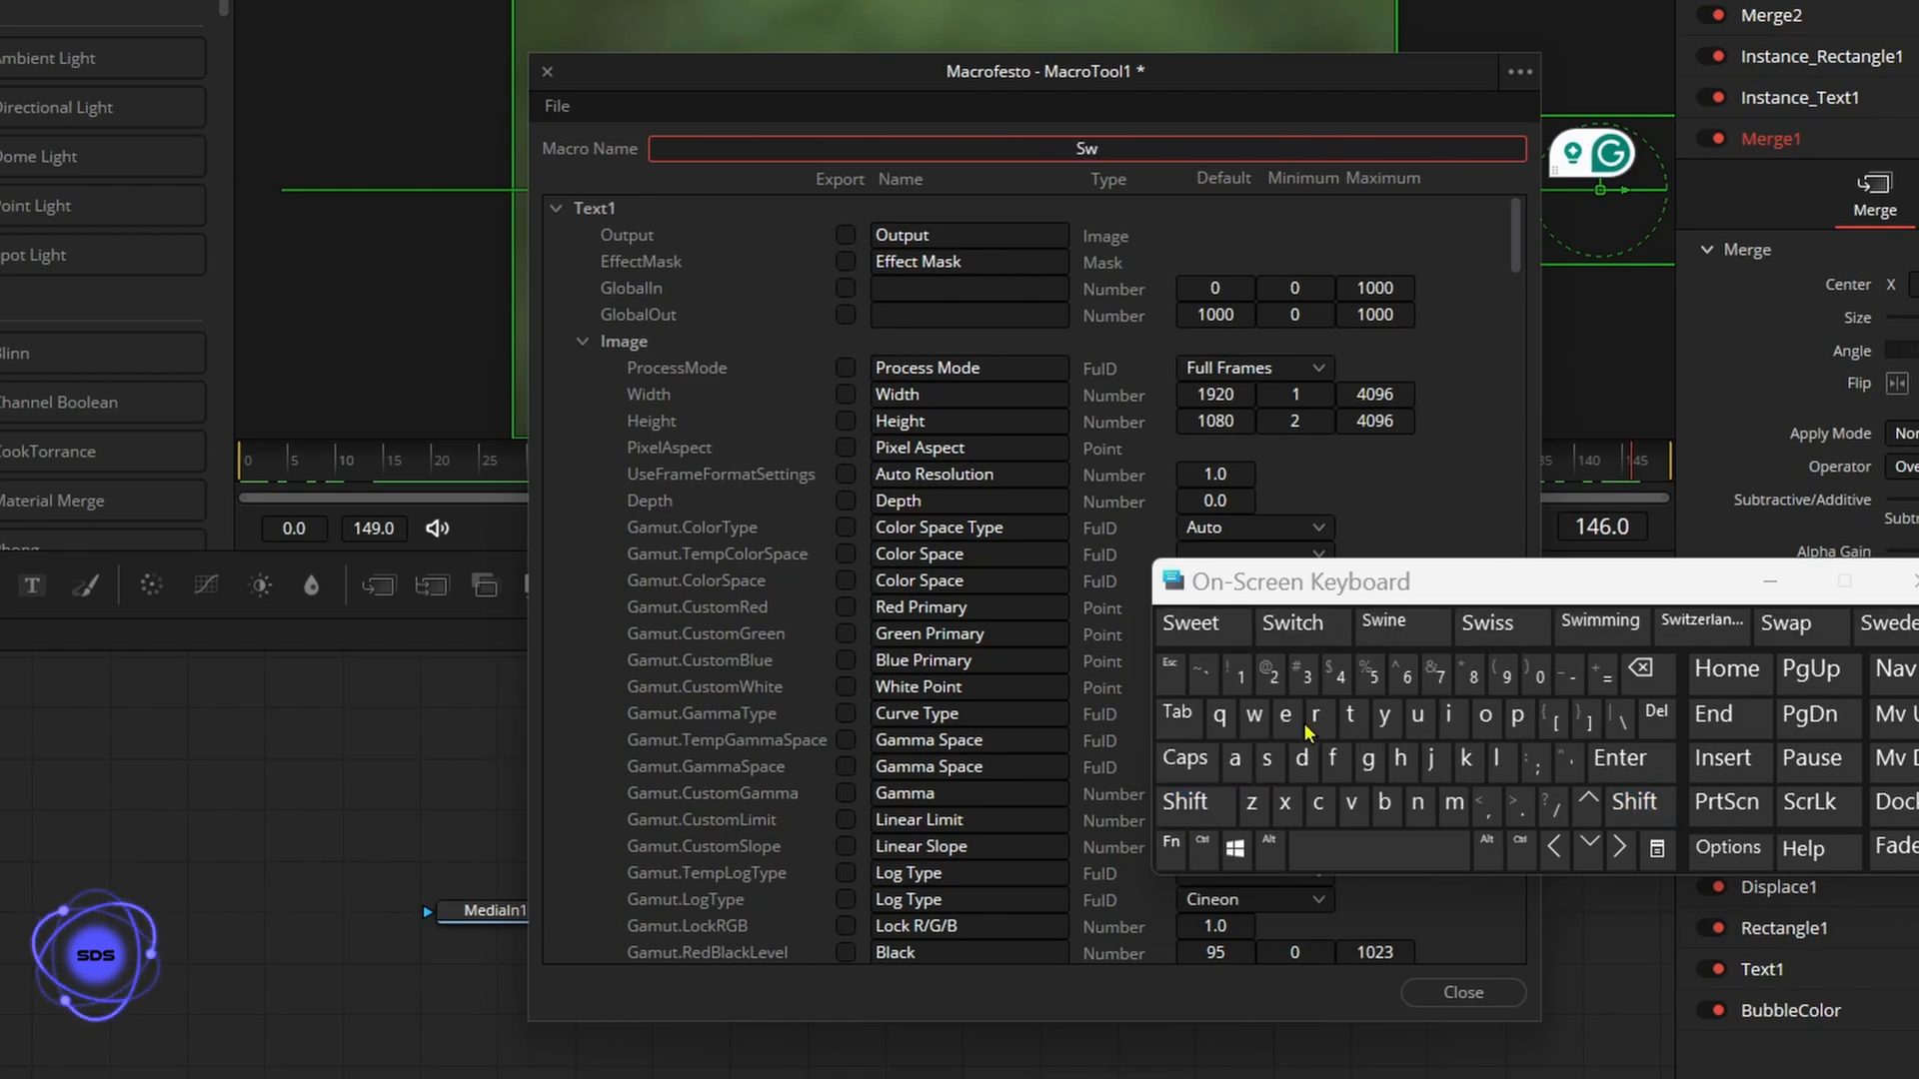
pyautogui.click(1285, 715)
pyautogui.click(1285, 715)
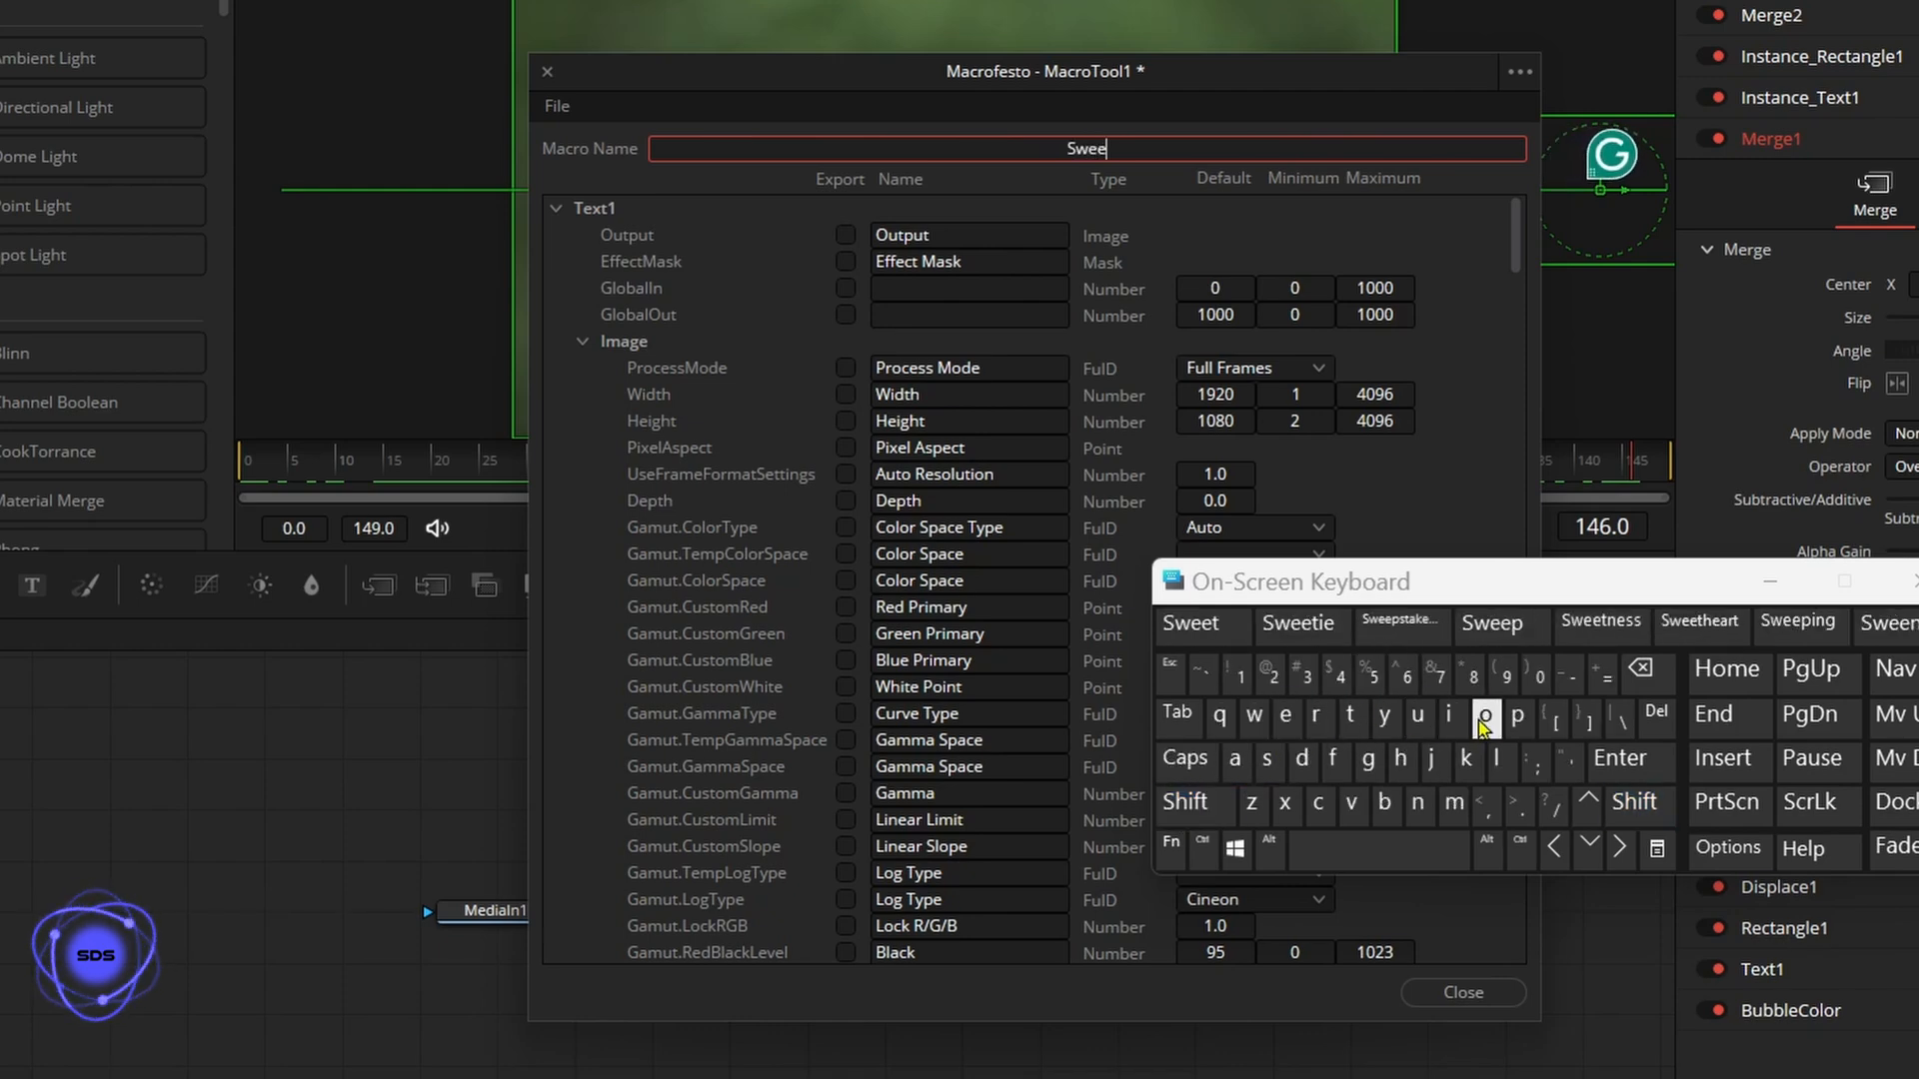
pyautogui.click(1517, 715)
pyautogui.click(1302, 623)
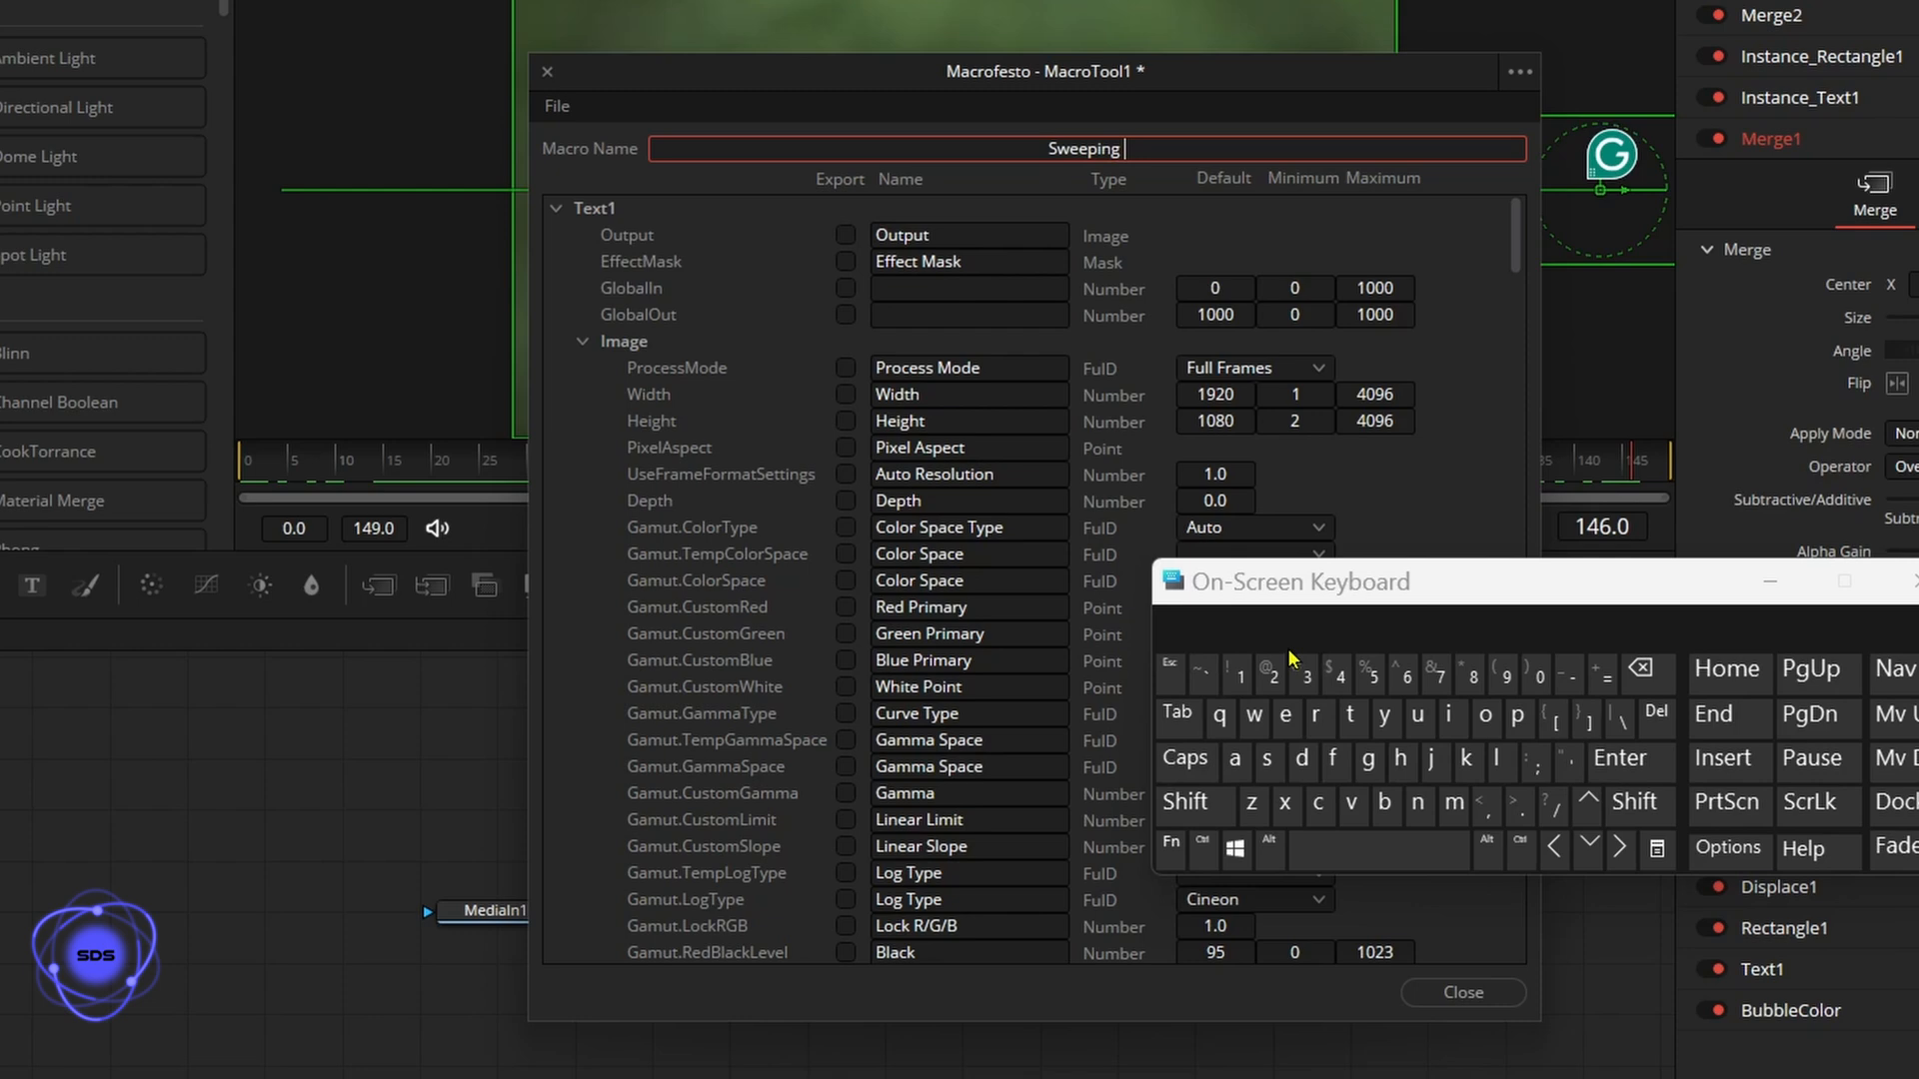
pyautogui.click(1199, 802)
pyautogui.click(1350, 716)
pyautogui.click(1285, 715)
pyautogui.click(1285, 802)
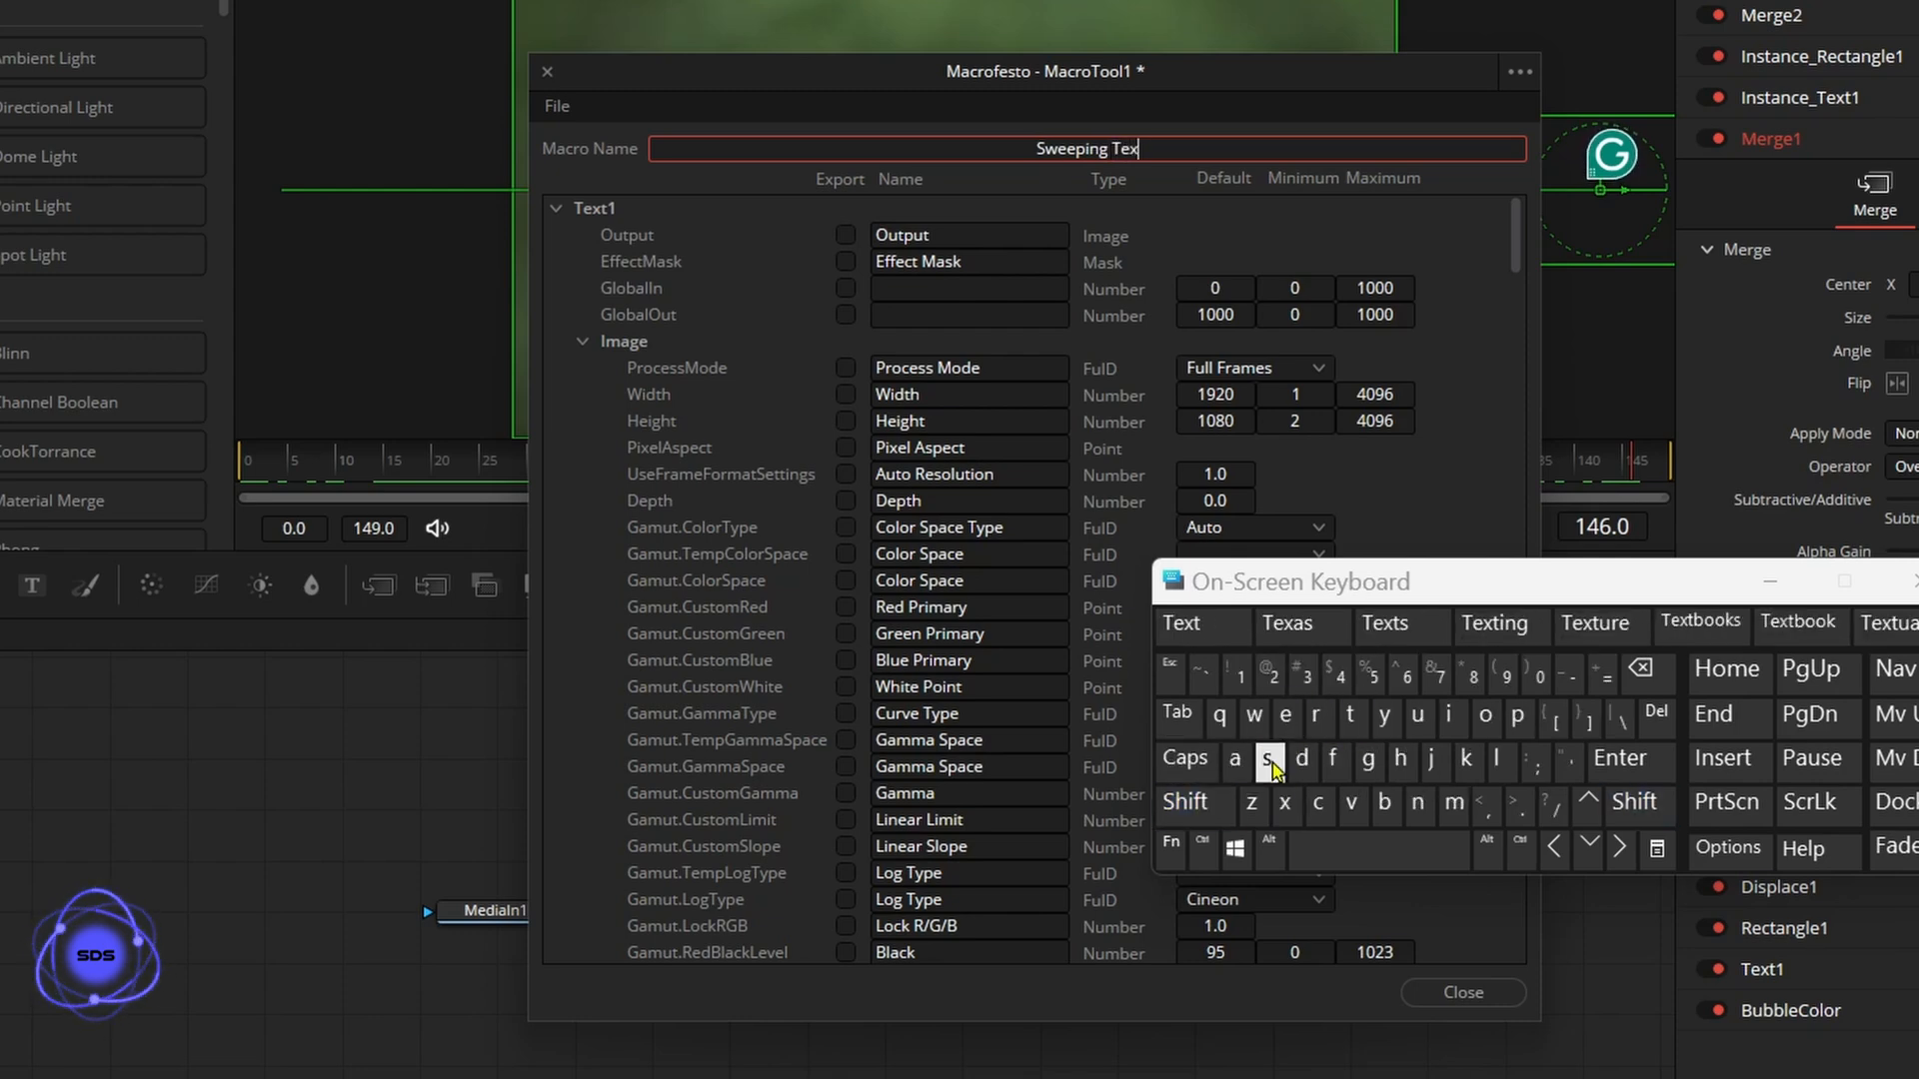
pyautogui.click(1181, 623)
pyautogui.click(1351, 716)
pyautogui.click(1417, 716)
pyautogui.click(1351, 715)
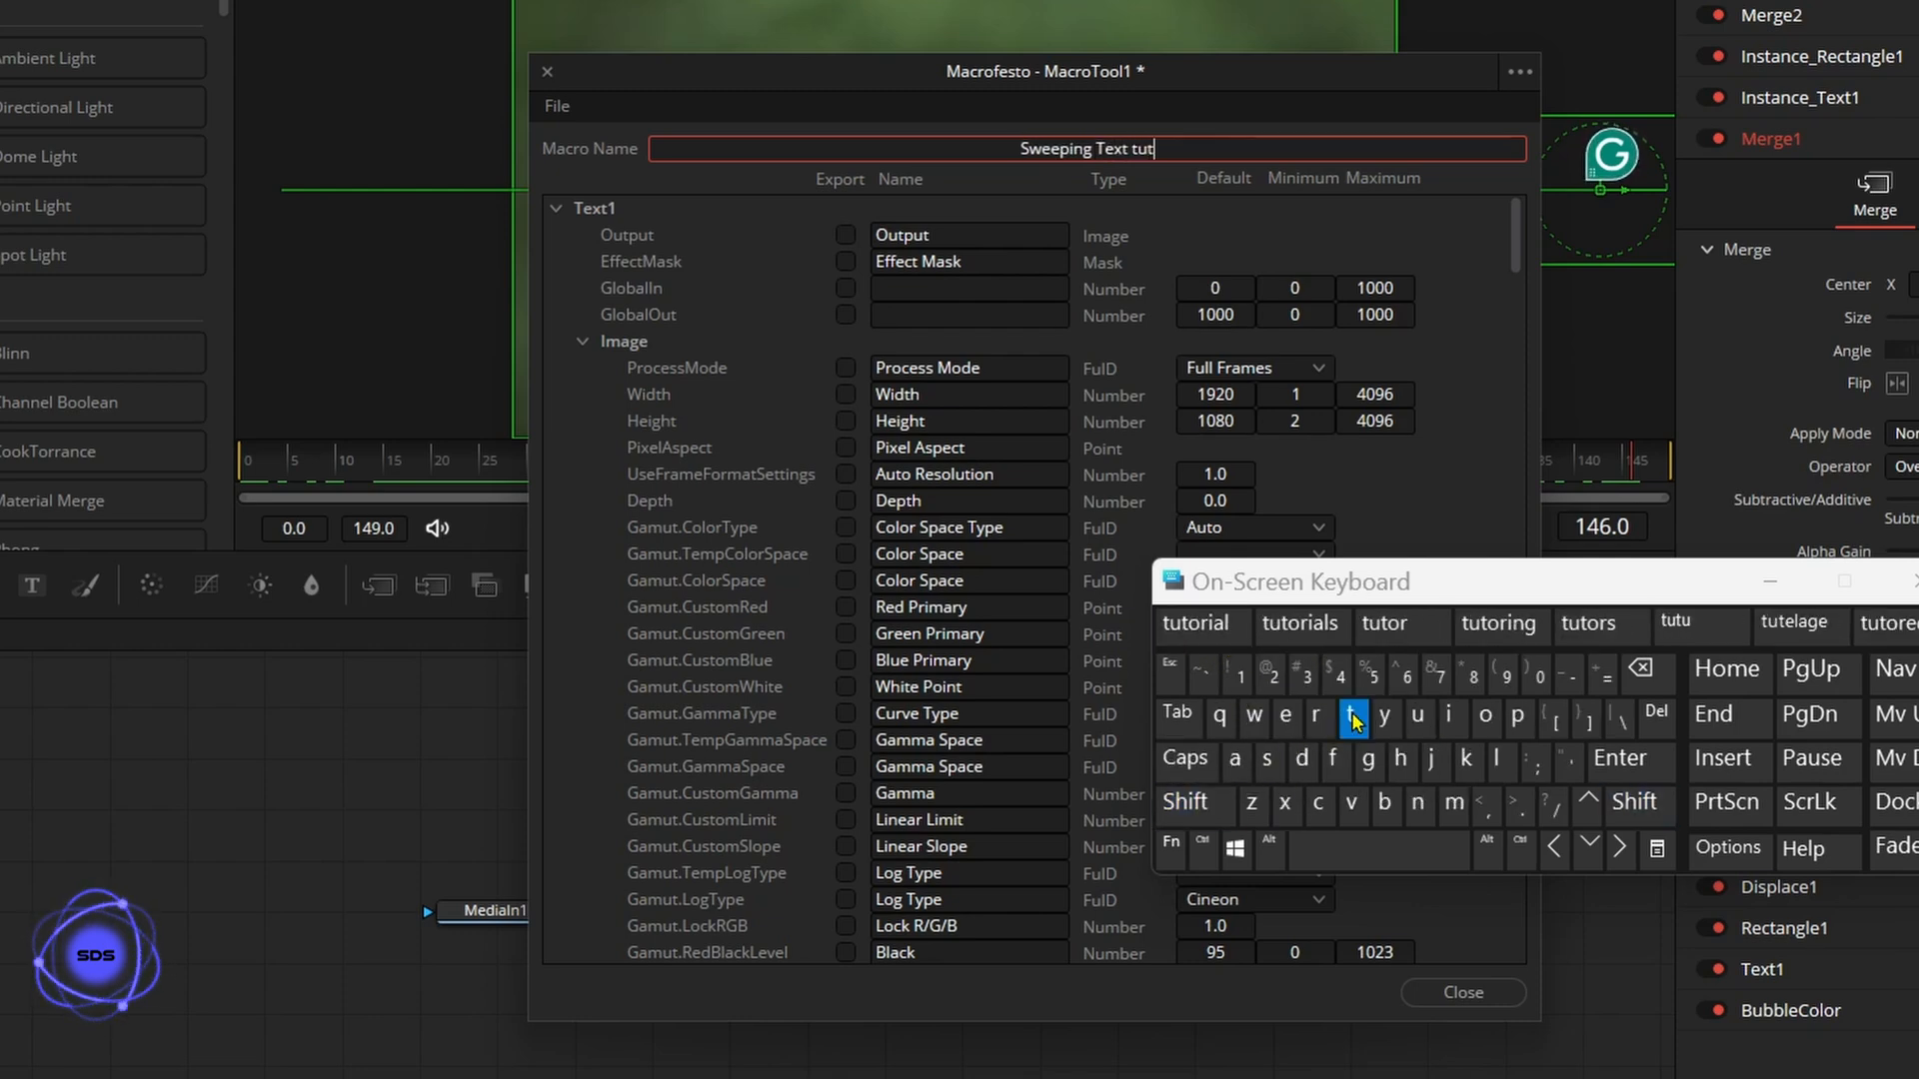
pyautogui.click(1195, 622)
# Export Text1's text controls from Styled Text down through the horizontal anchor modes, plus Center from its Layout group.
pyautogui.moveTo(1225, 590); pyautogui.dragTo(1328, 587)
pyautogui.click(582, 341)
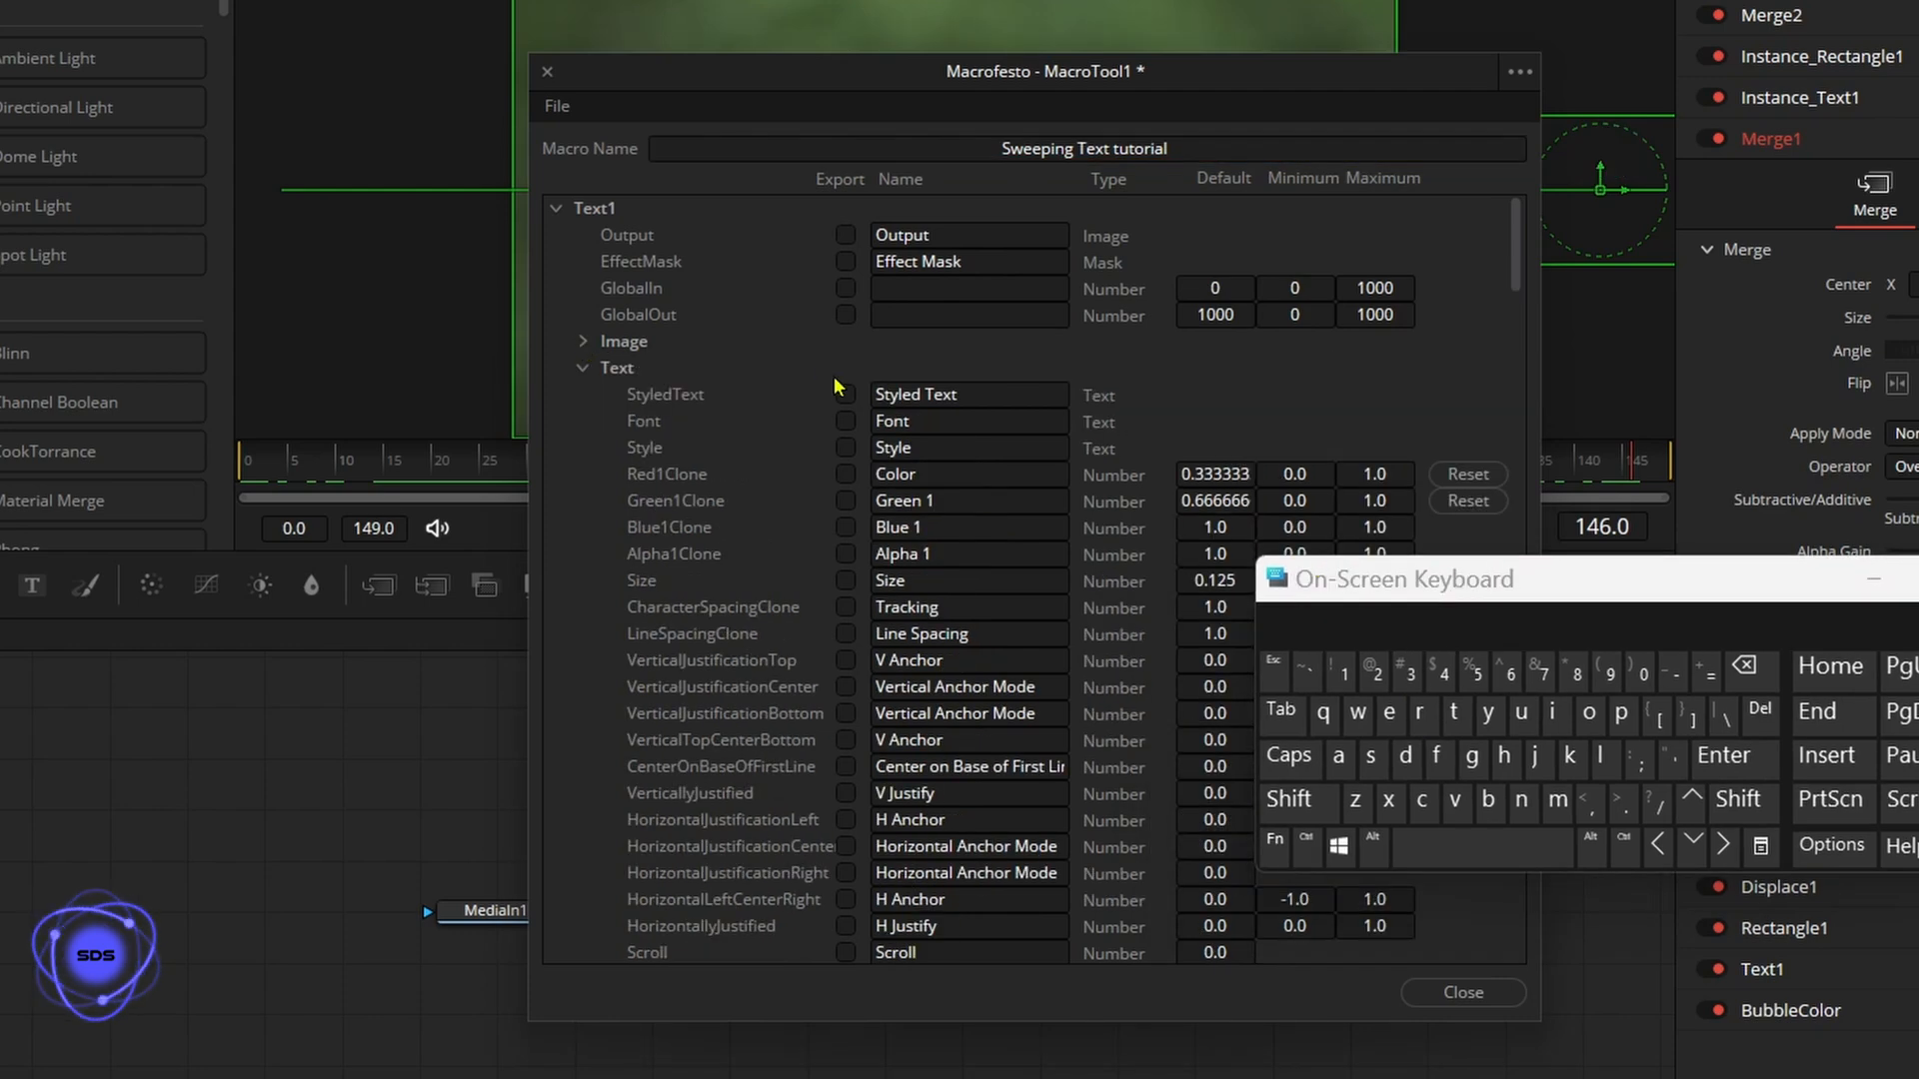
pyautogui.click(845, 394)
pyautogui.click(846, 421)
pyautogui.moveTo(844, 504); pyautogui.dragTo(845, 873)
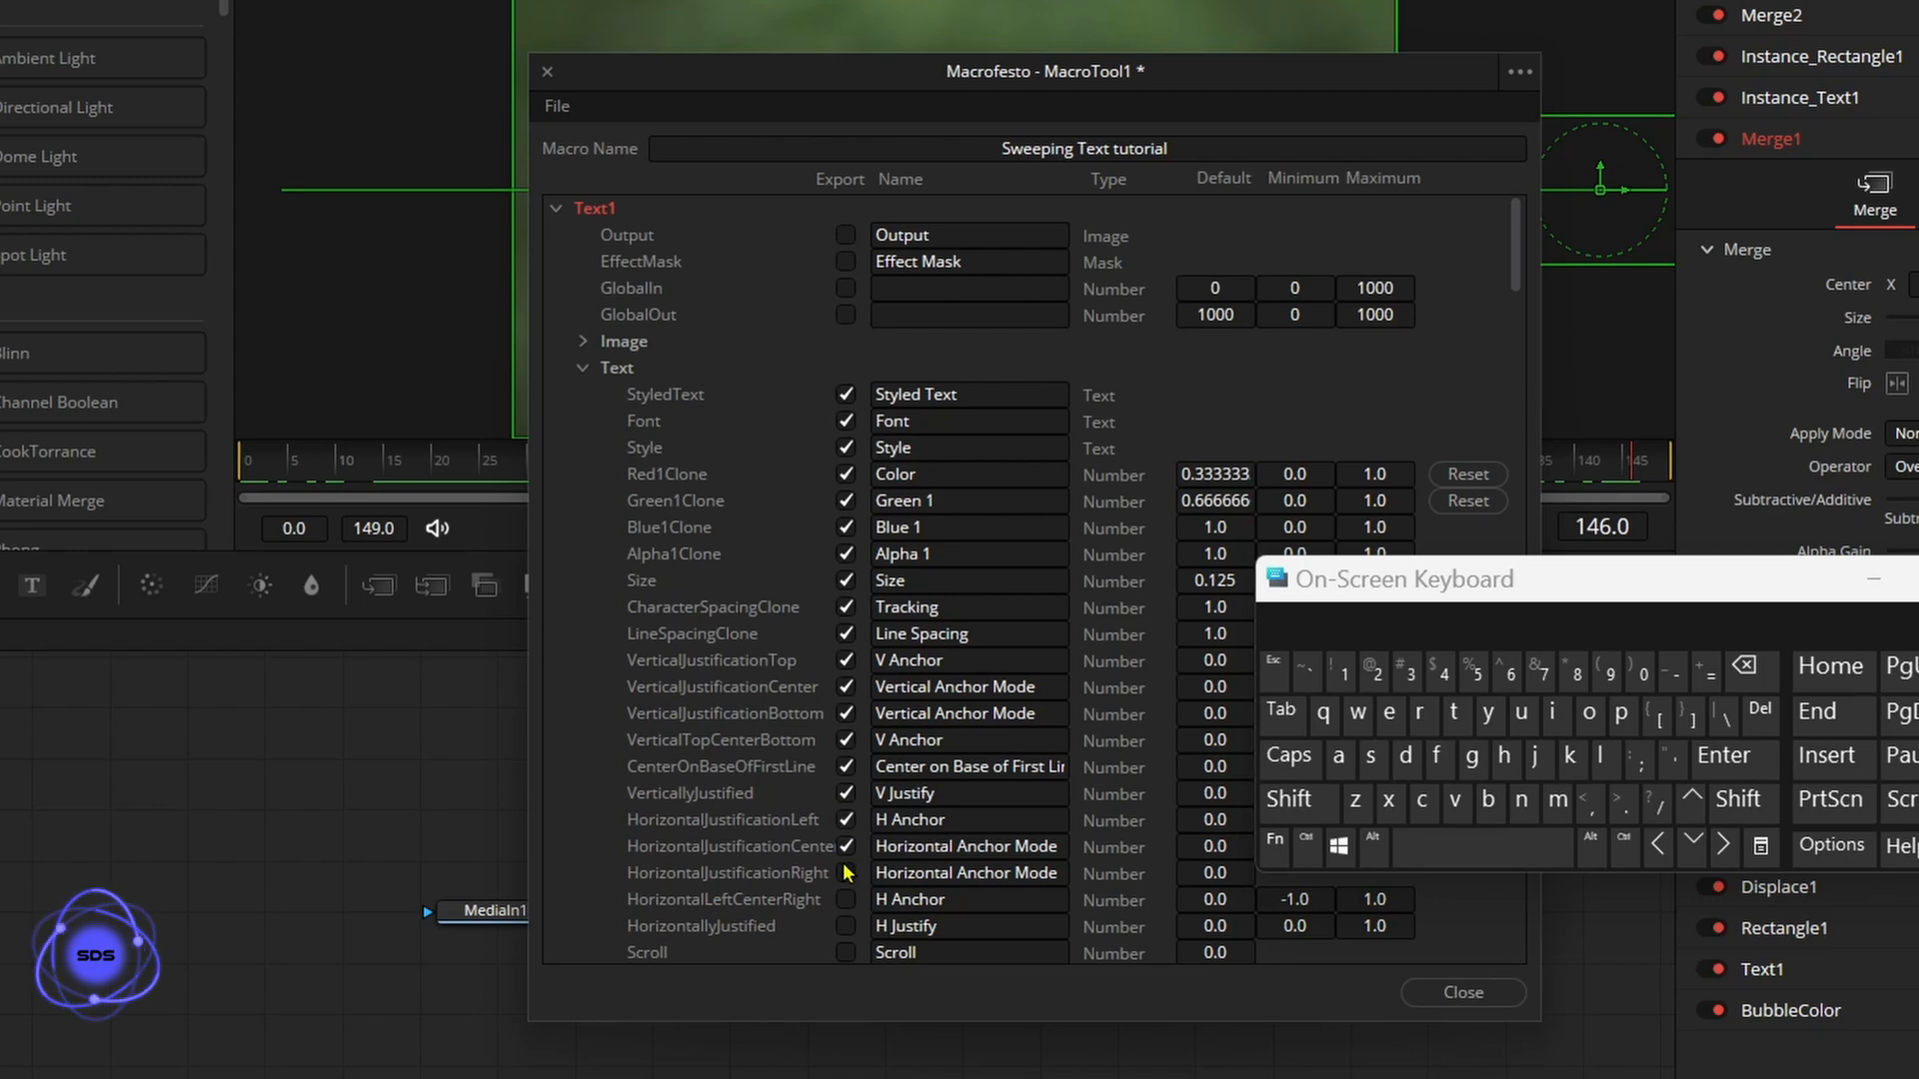
pyautogui.click(583, 368)
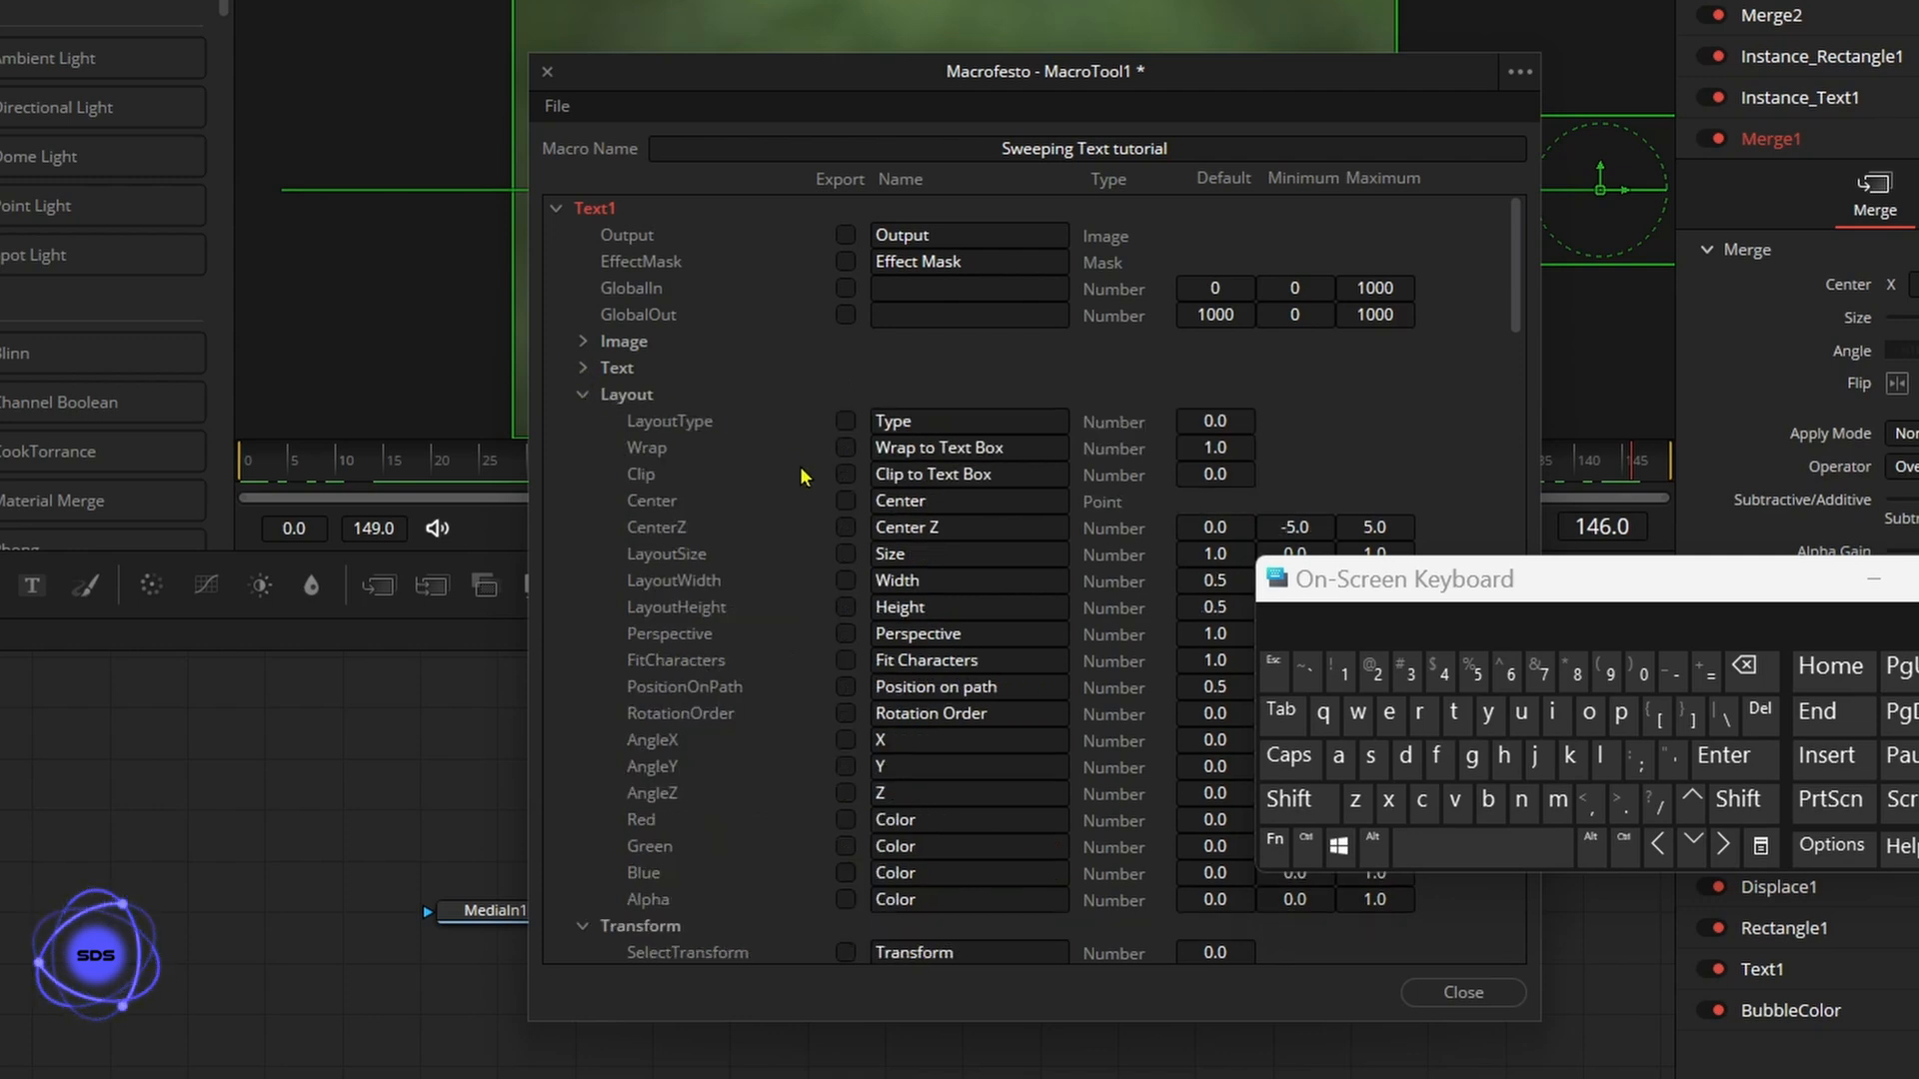
pyautogui.click(845, 501)
pyautogui.click(555, 210)
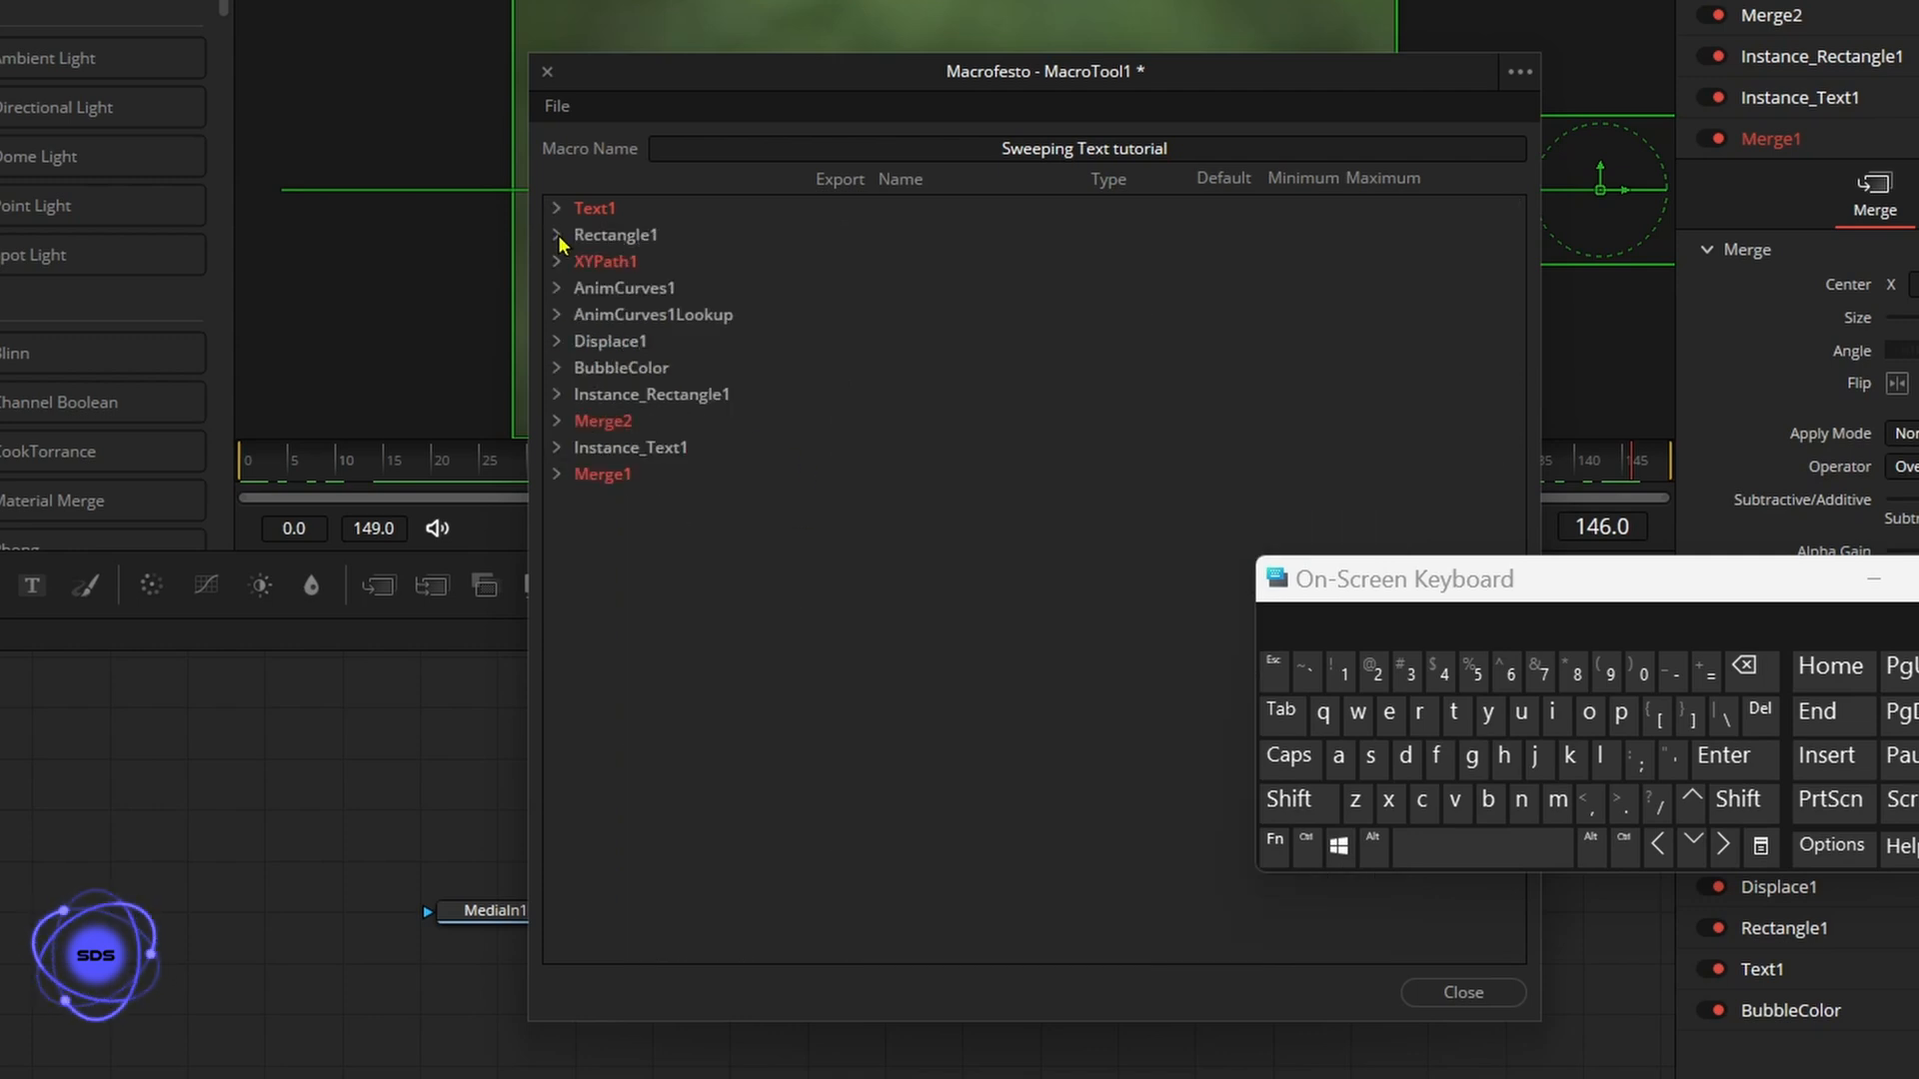
# Export Rectangle1's Soft Edge, Border Width, Width and Height controls.
pyautogui.click(558, 237)
pyautogui.click(846, 423)
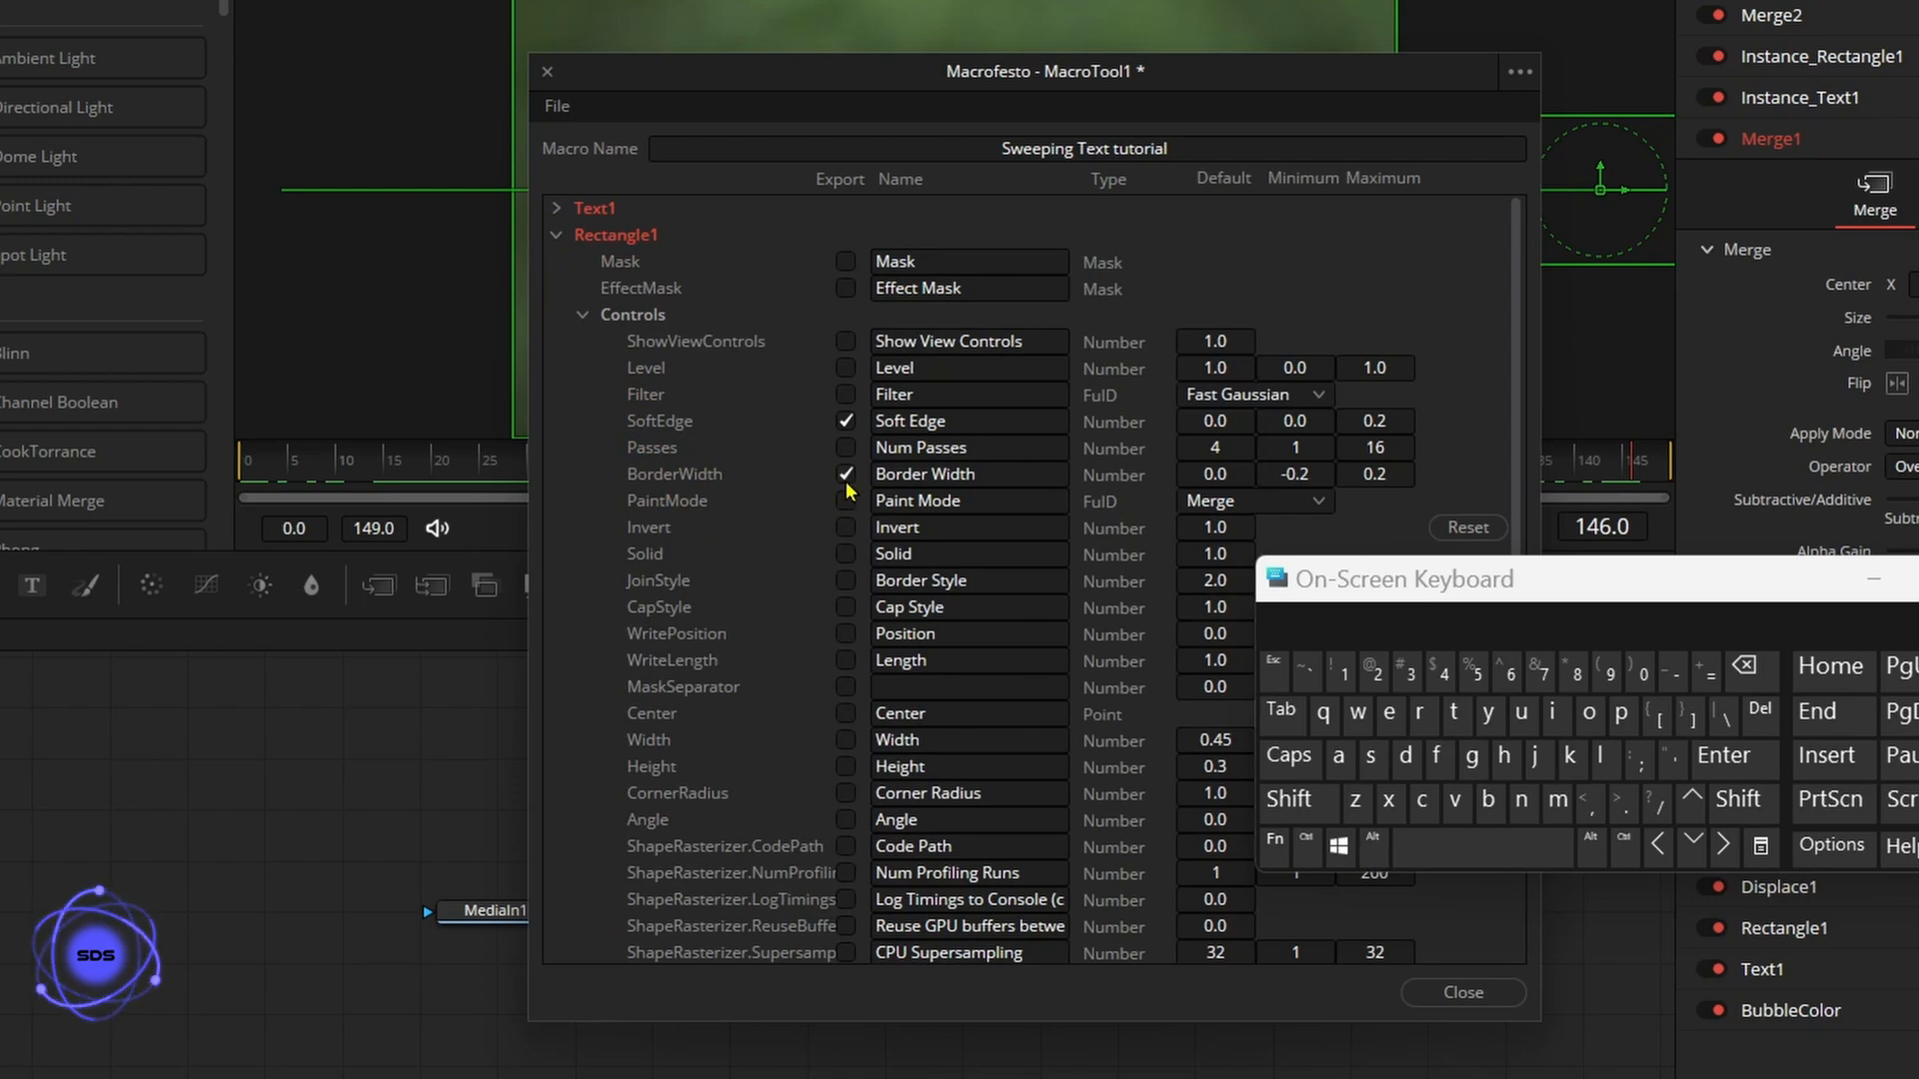
pyautogui.click(846, 740)
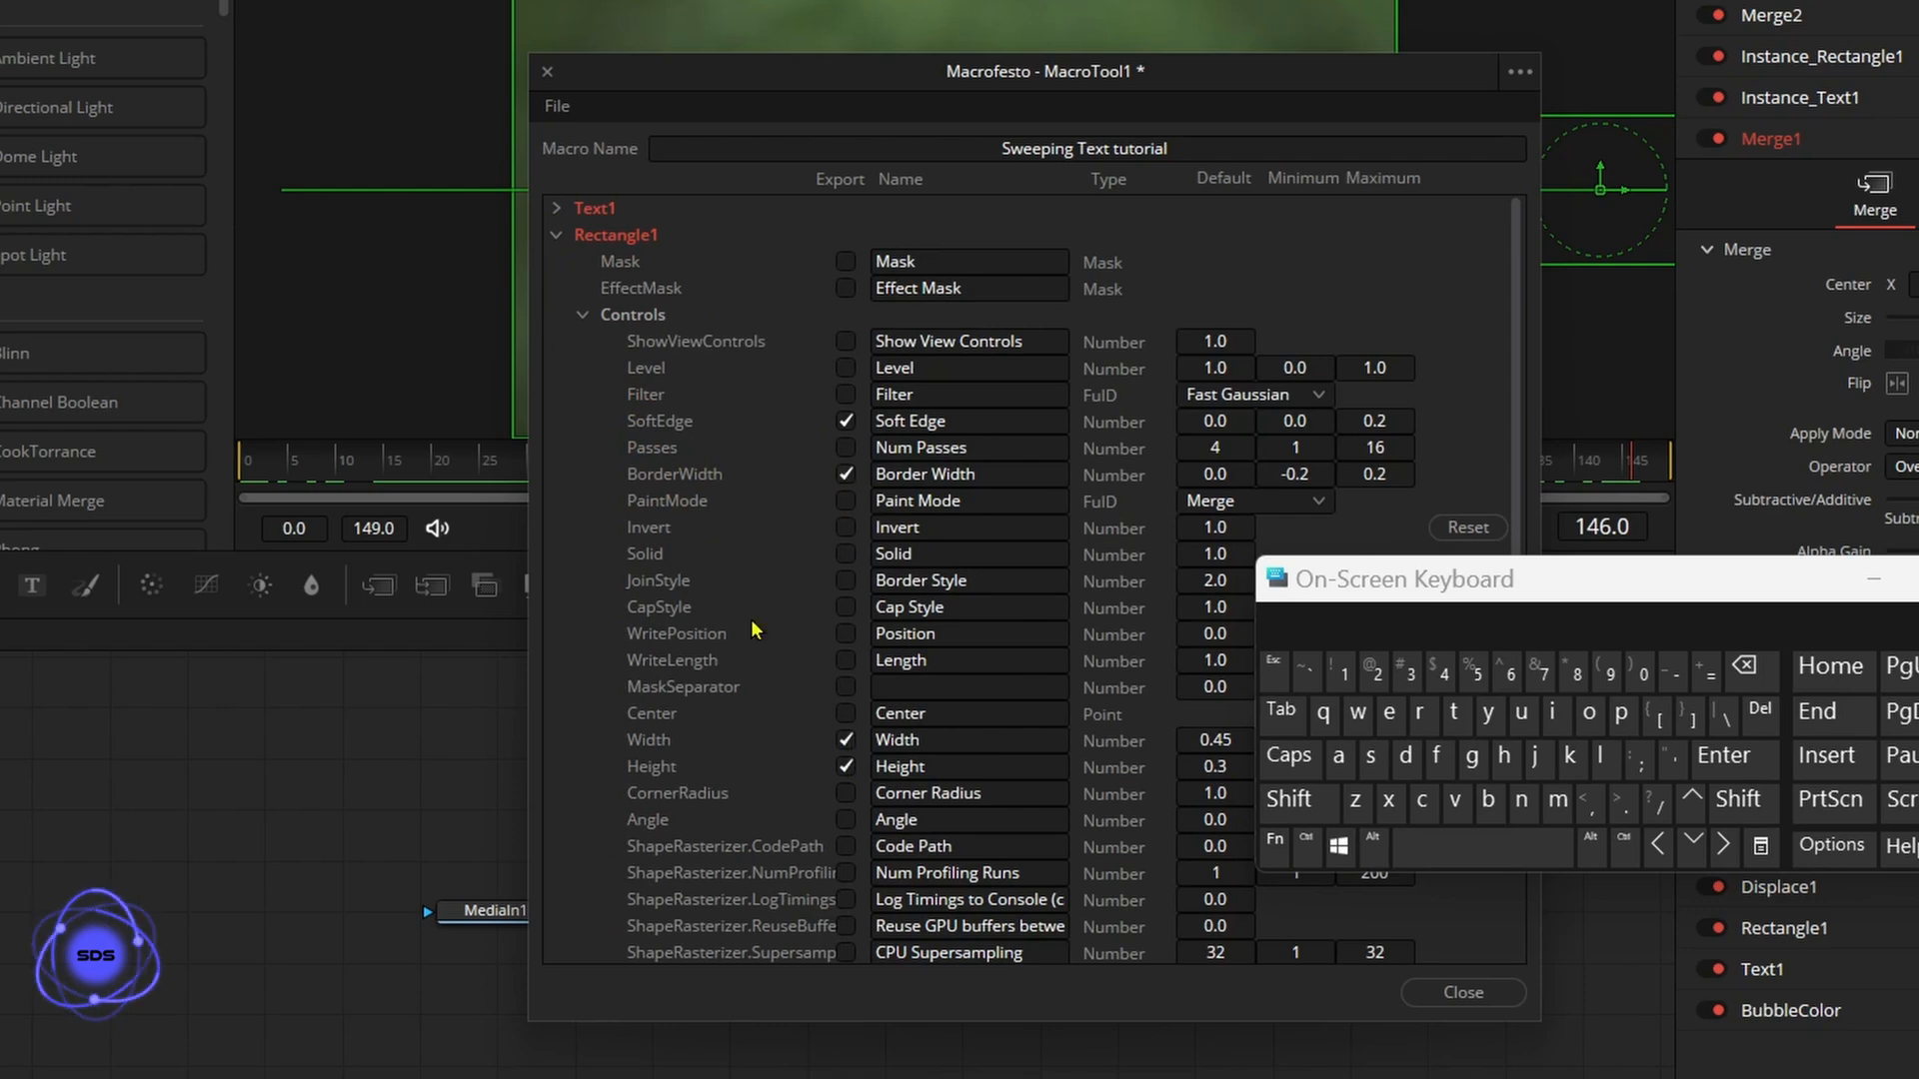
pyautogui.click(576, 316)
pyautogui.click(556, 240)
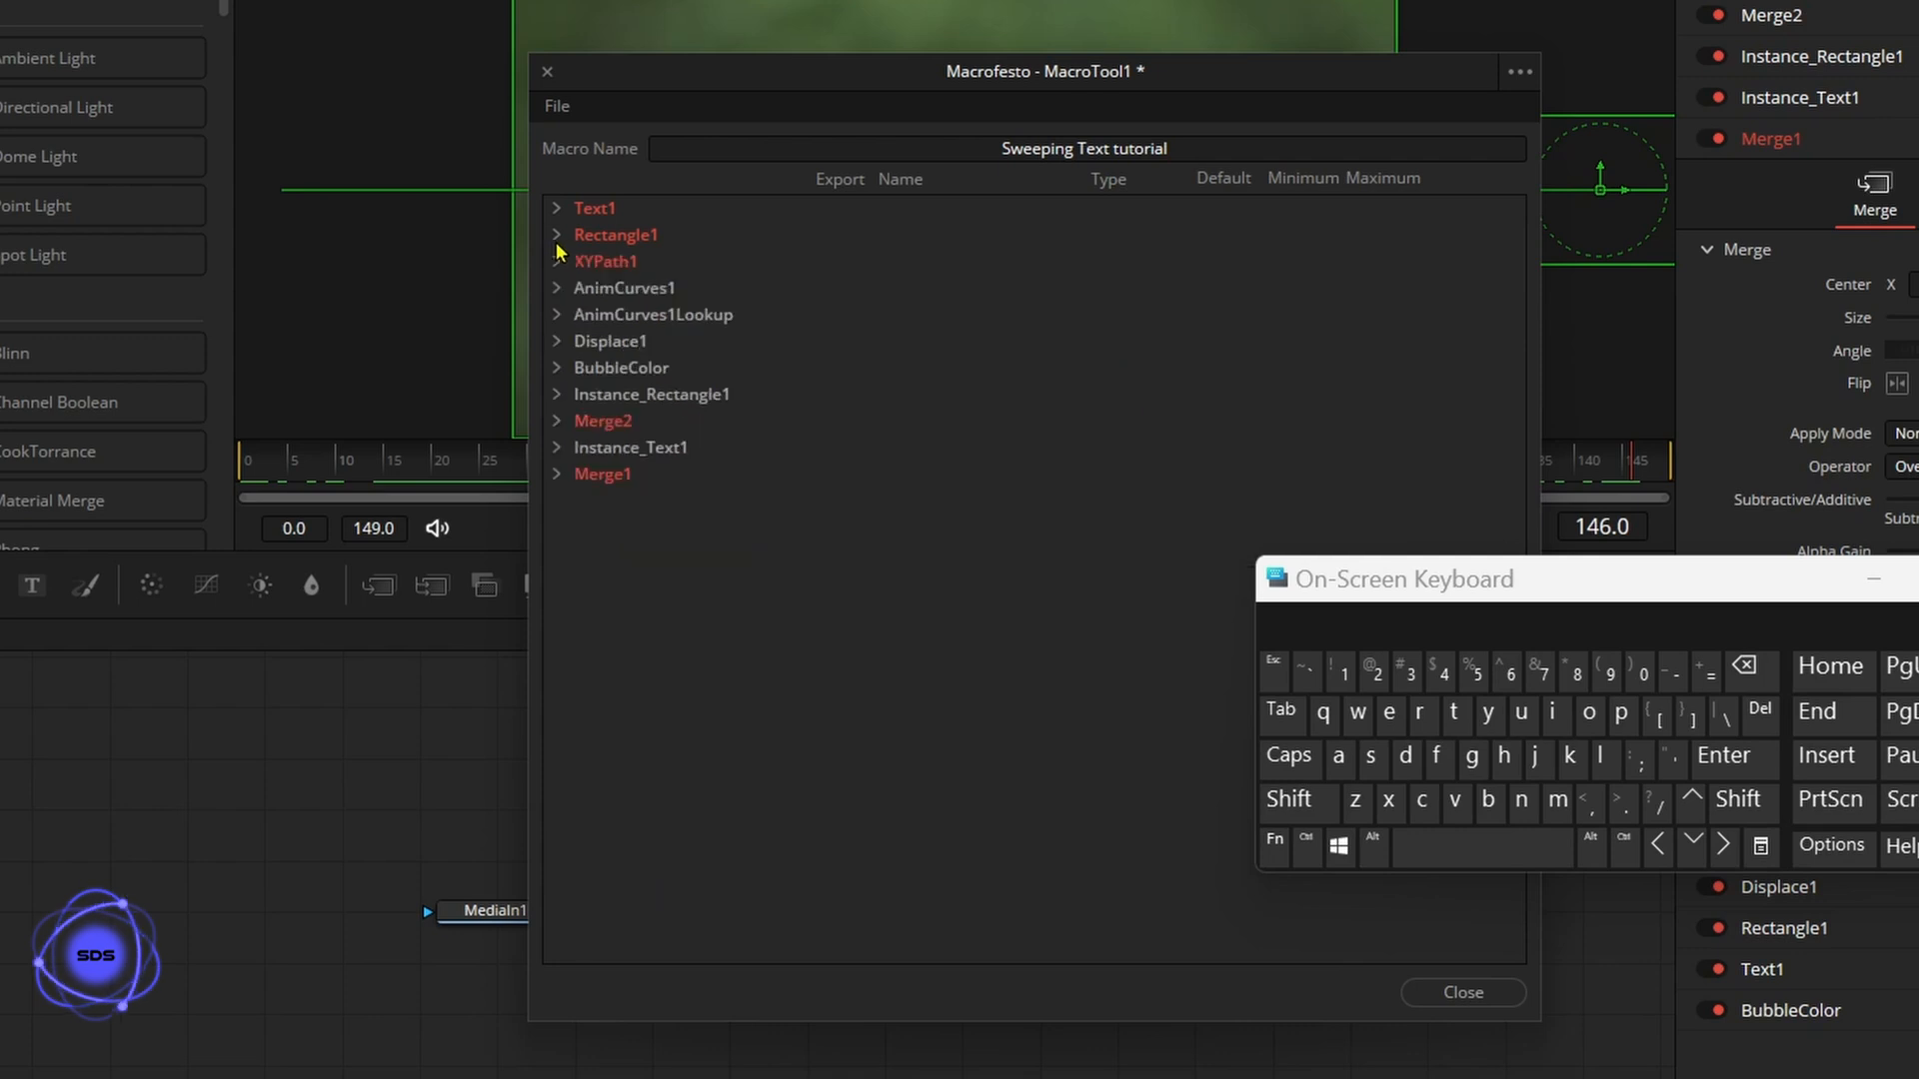
# Export the Scale and Offset controls of AnimCurves1.
pyautogui.click(557, 289)
pyautogui.moveTo(1396, 585); pyautogui.dragTo(1328, 828)
pyautogui.click(845, 584)
pyautogui.click(846, 608)
# Rename the exported Scale control of AnimCurves1 as "OUT".
pyautogui.click(977, 578)
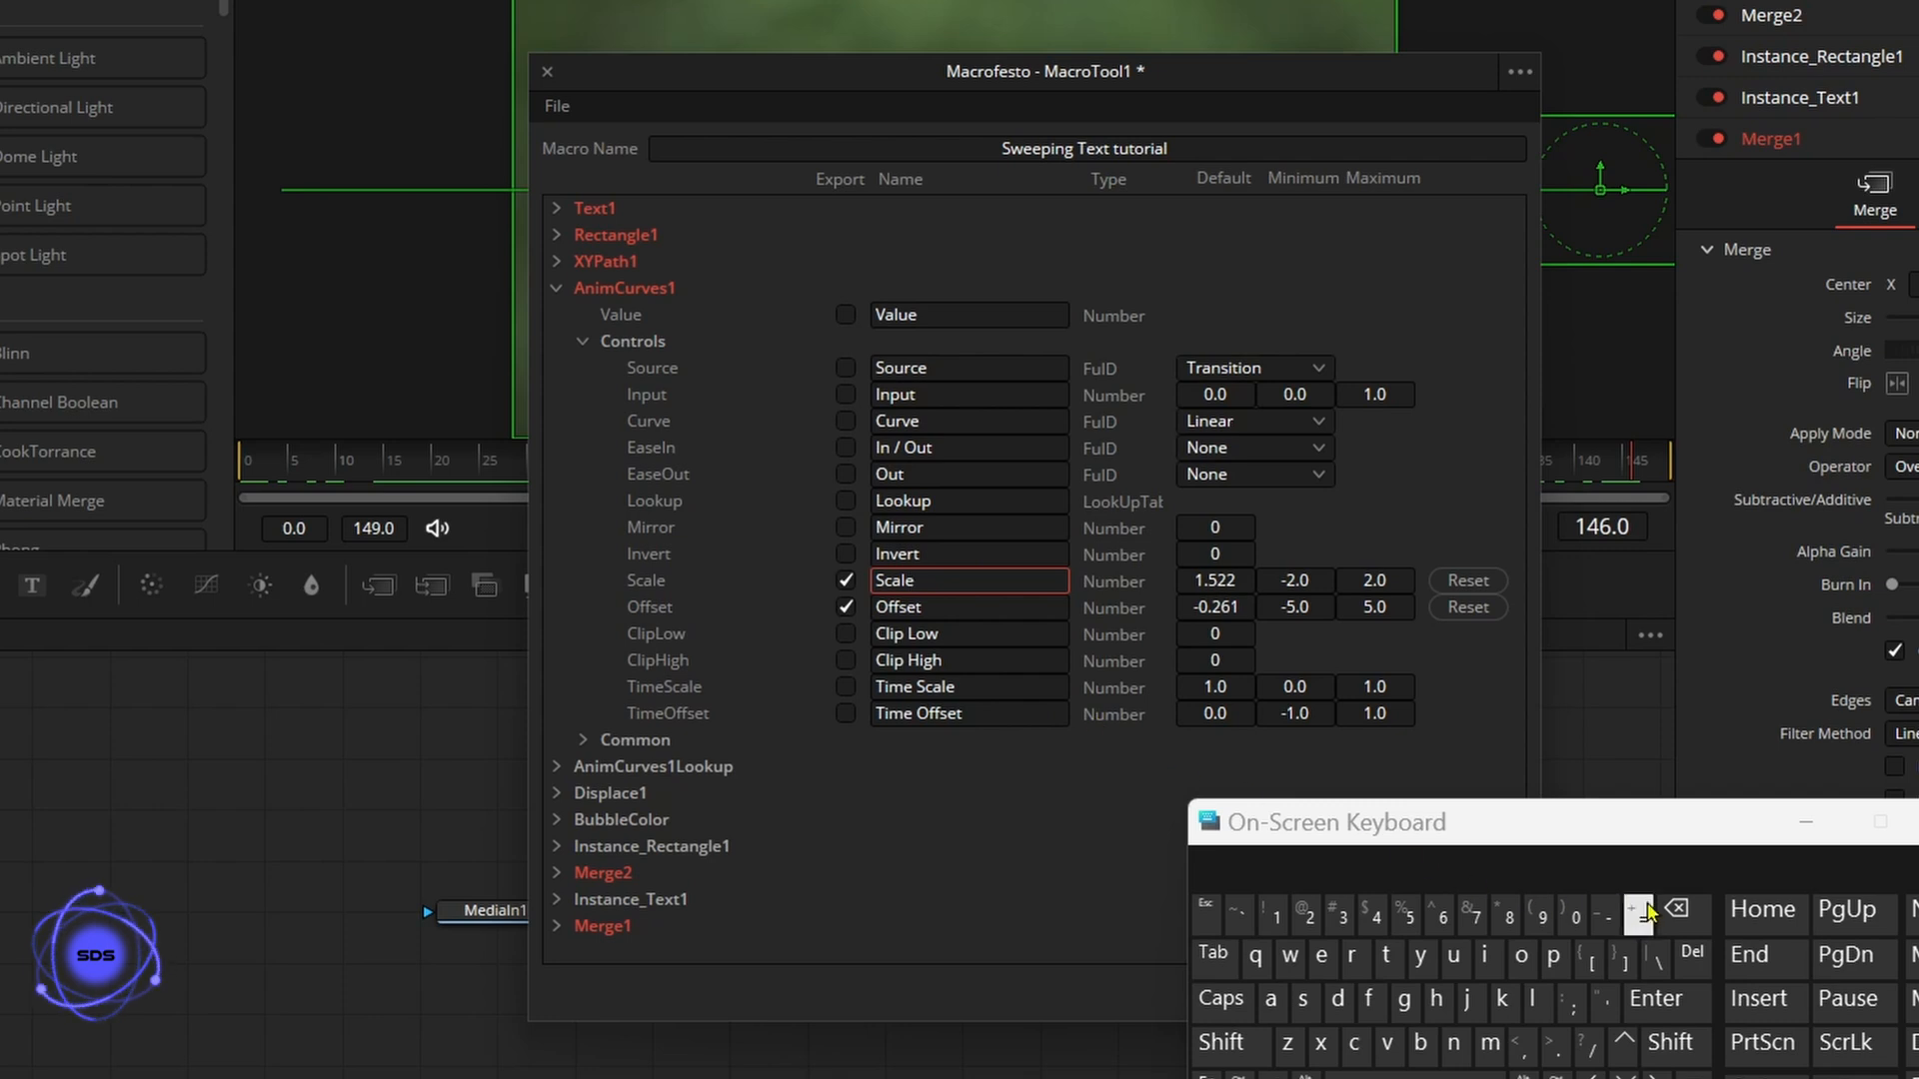
pyautogui.click(1675, 910)
pyautogui.click(1676, 909)
pyautogui.click(1676, 909)
pyautogui.click(1676, 909)
pyautogui.click(1676, 909)
pyautogui.click(1237, 1003)
pyautogui.click(1521, 954)
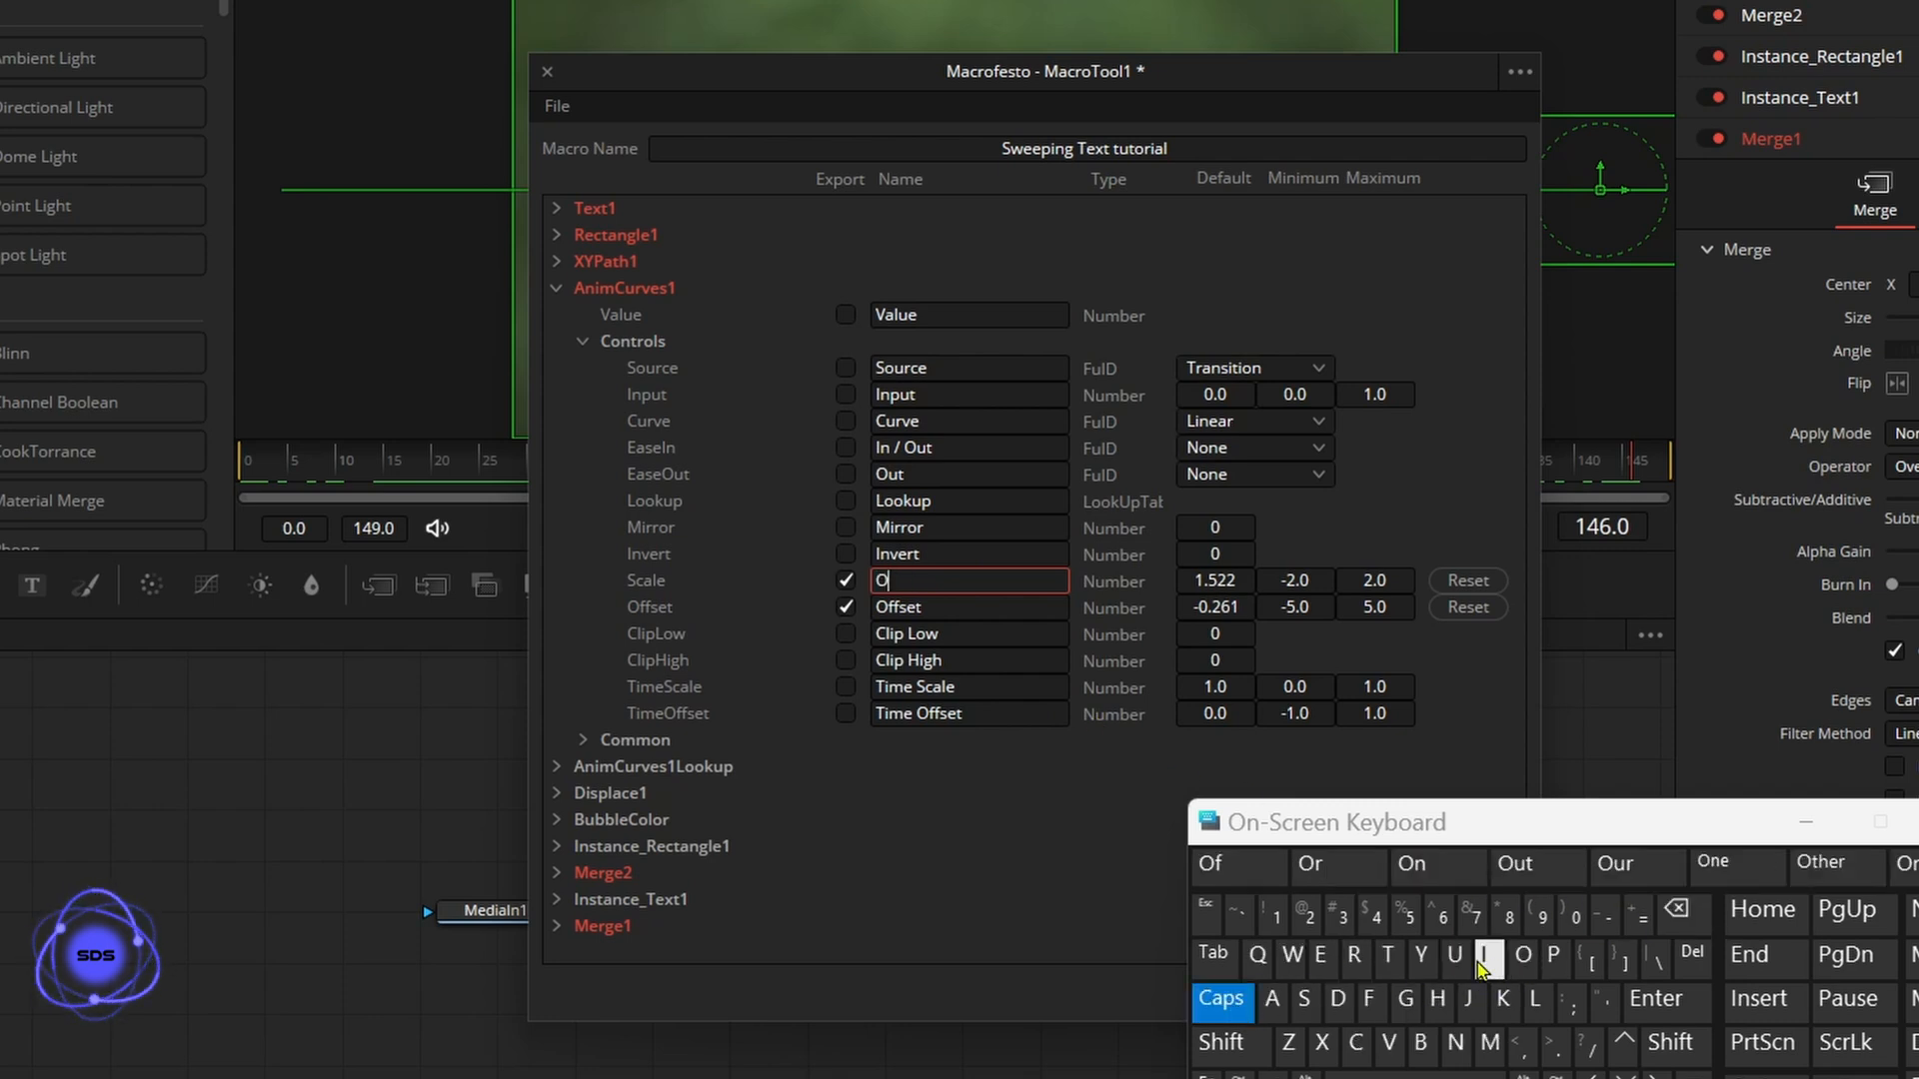
pyautogui.click(1454, 955)
pyautogui.click(1388, 954)
# Rename the exported Offset control of AnimCurves1 as "IN" and collapse that node's entries.
pyautogui.click(950, 612)
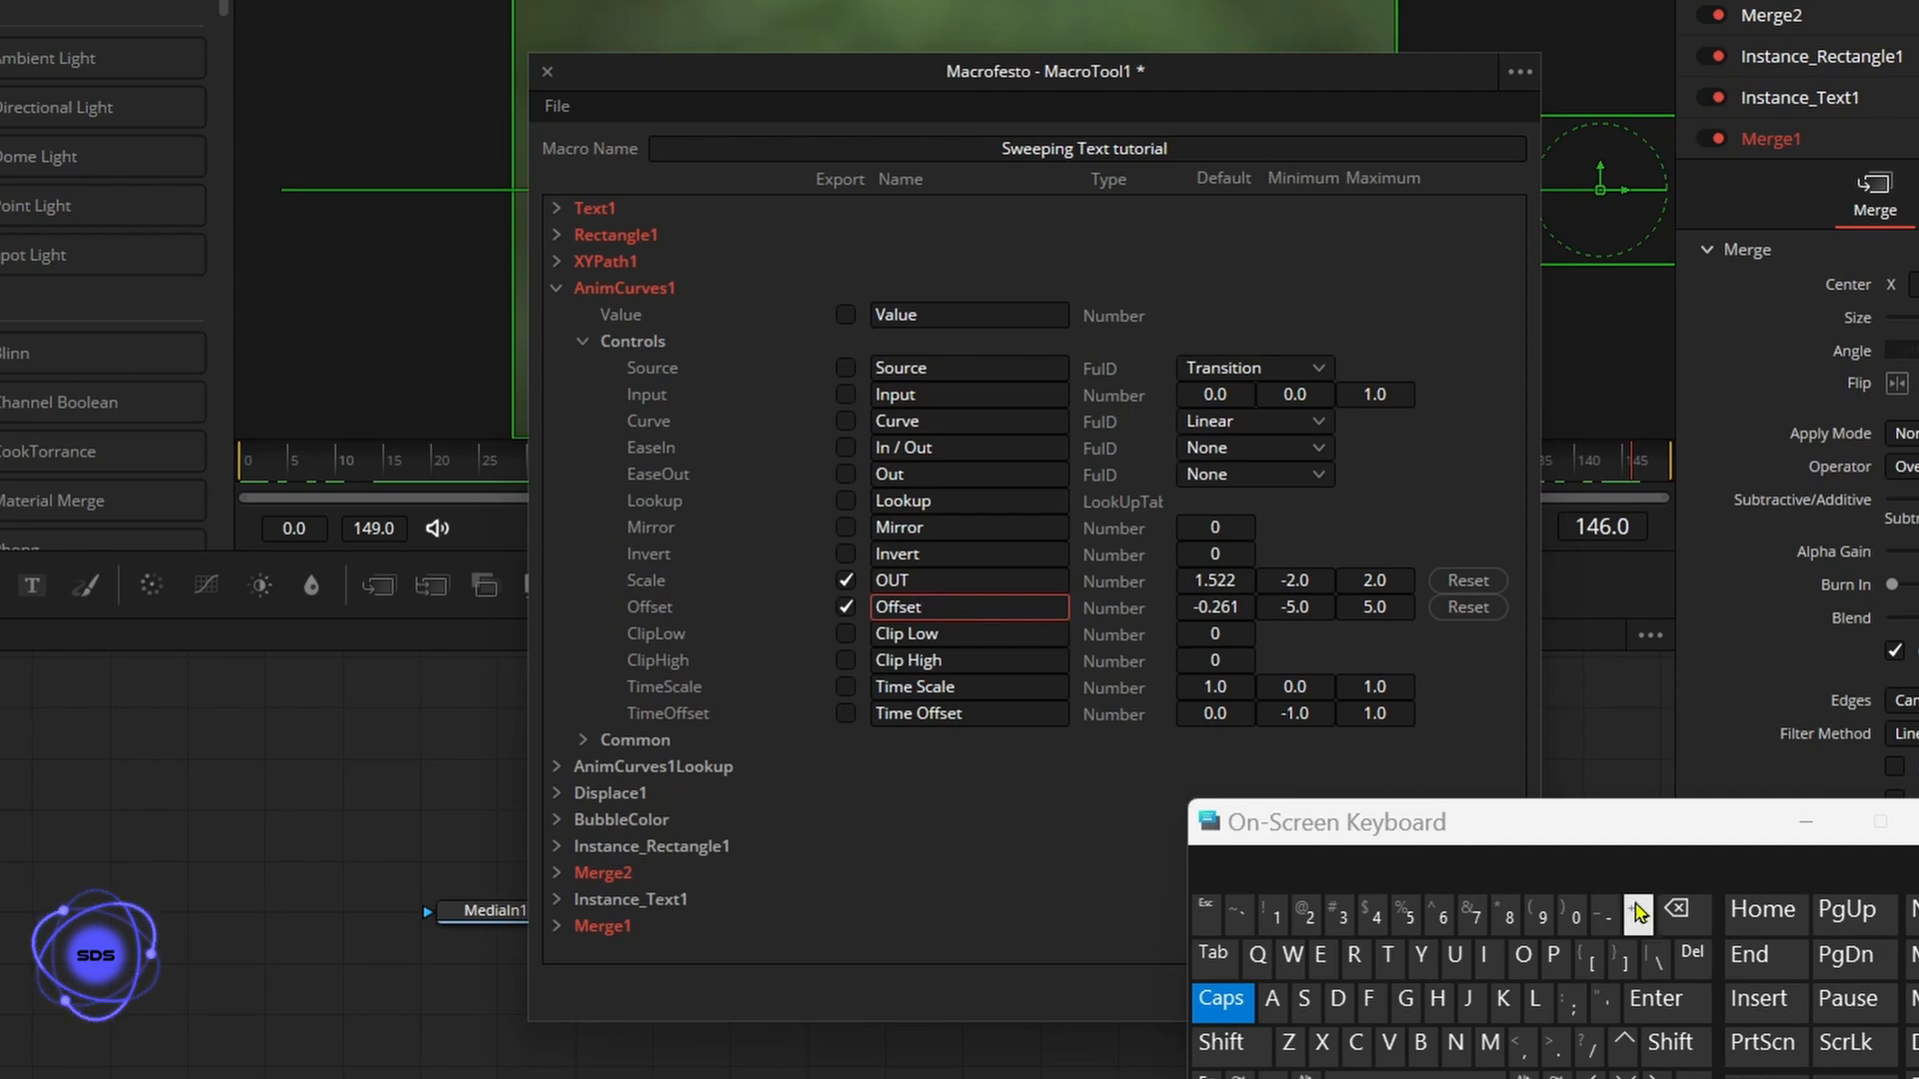
pyautogui.click(1676, 910)
pyautogui.click(1676, 909)
pyautogui.click(1676, 910)
pyautogui.click(1675, 910)
pyautogui.click(1676, 909)
pyautogui.click(1676, 909)
pyautogui.click(1486, 954)
pyautogui.click(1455, 1042)
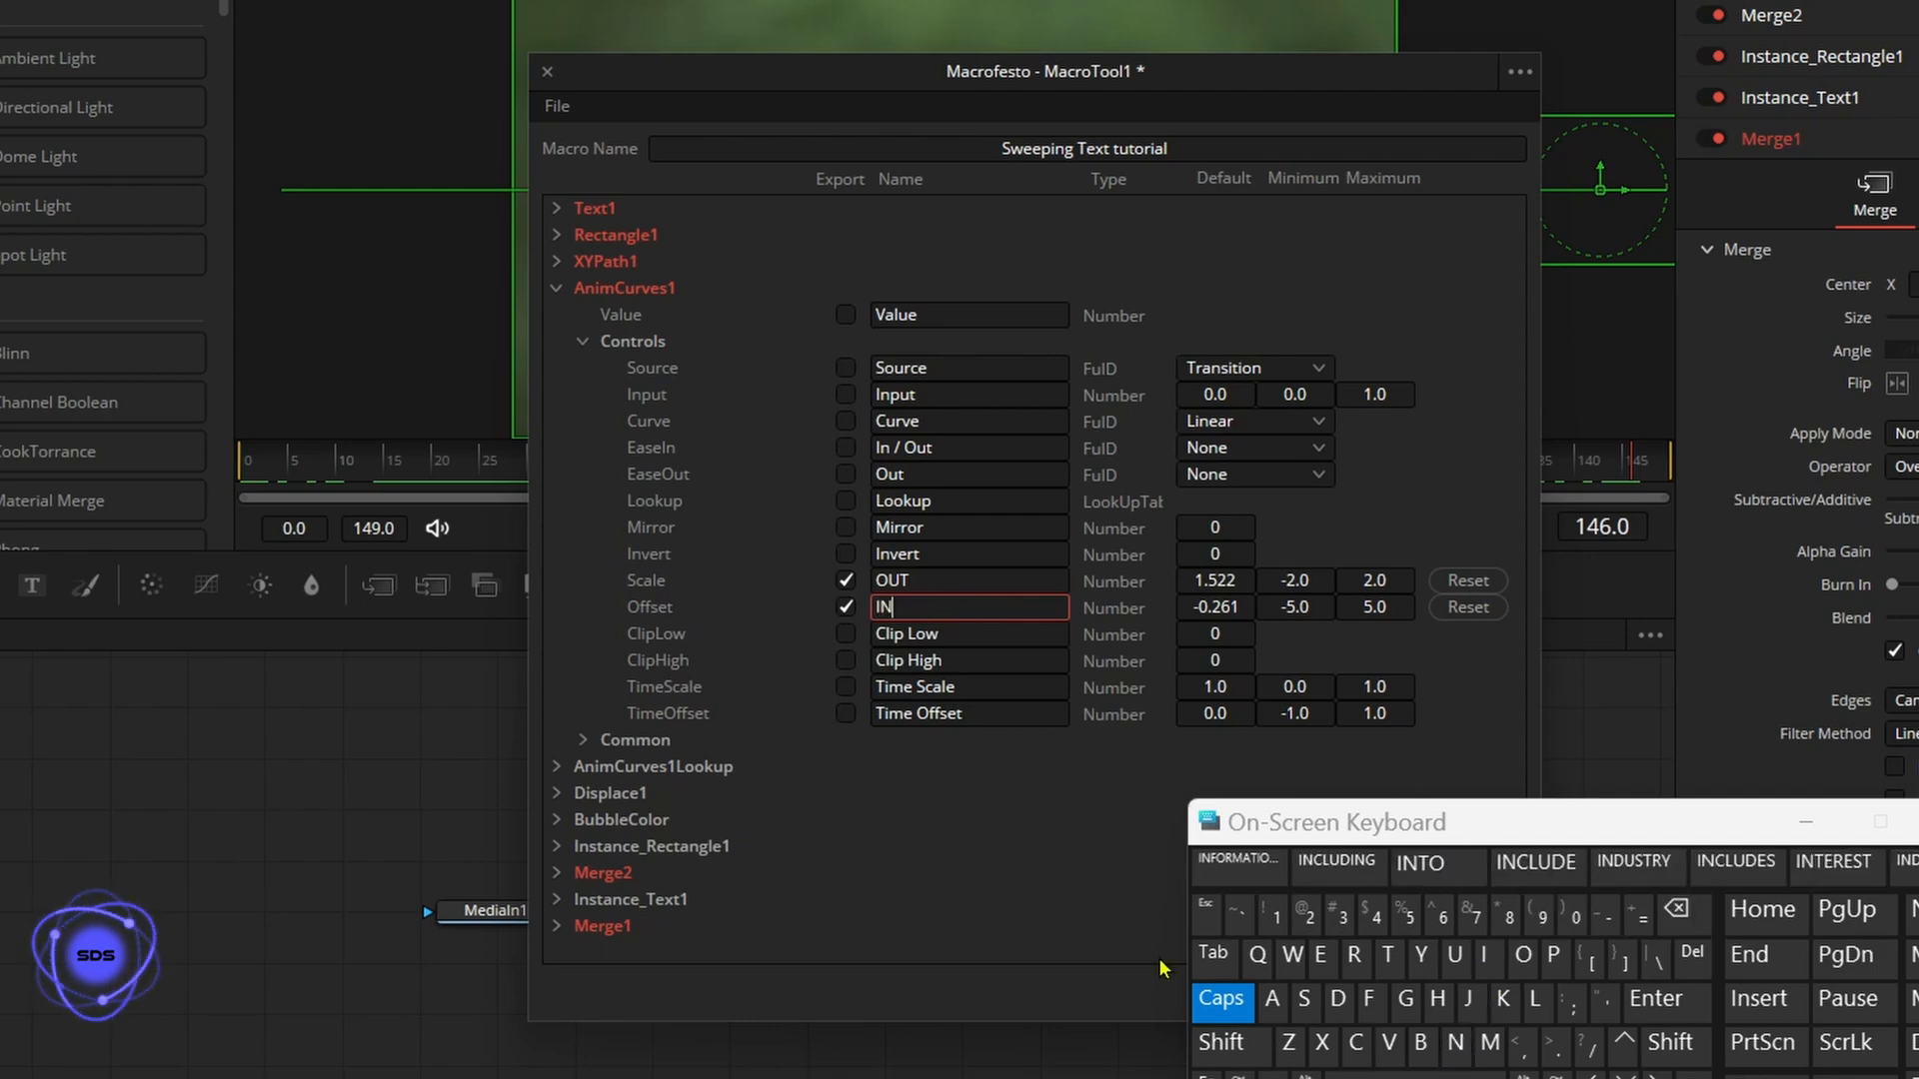
pyautogui.click(799, 656)
pyautogui.click(582, 342)
pyautogui.click(557, 288)
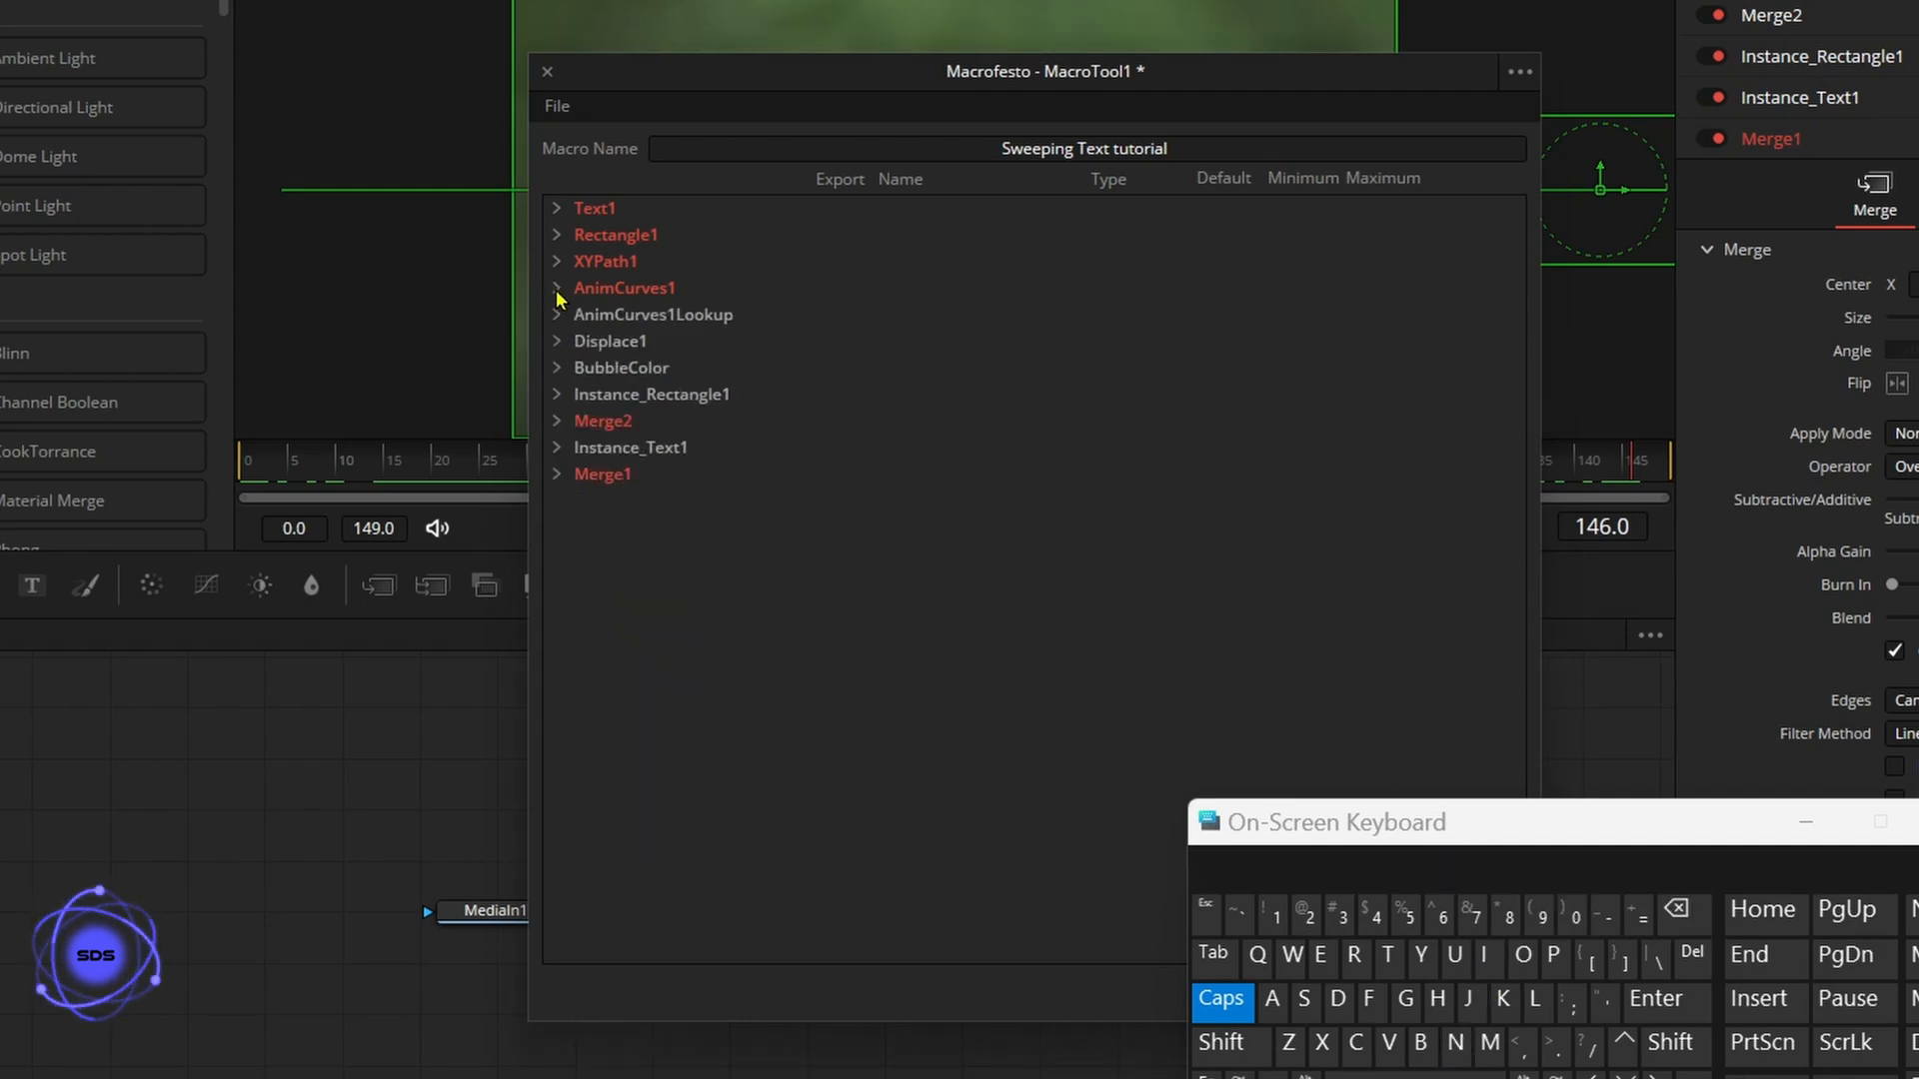
# Export Displace1's Refraction Strength and rename it "Magnification".
pyautogui.click(557, 341)
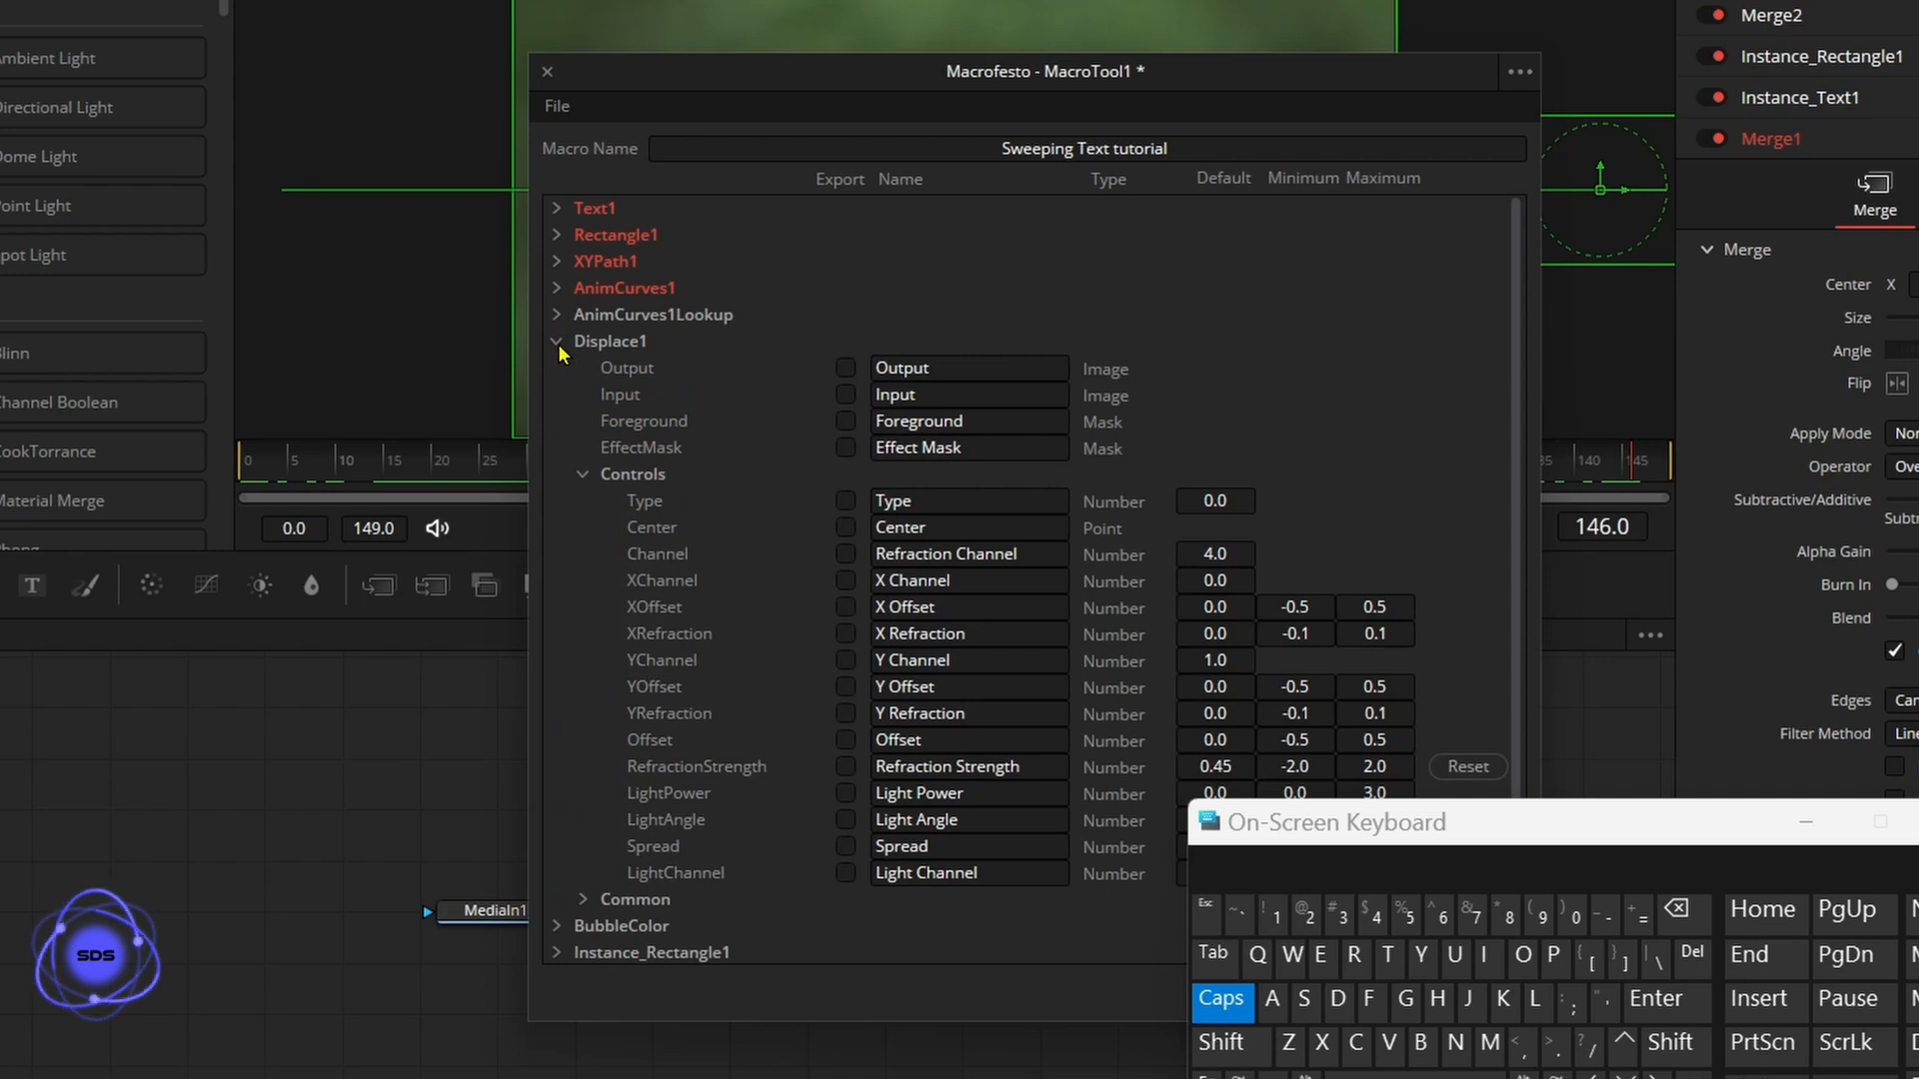
pyautogui.click(844, 767)
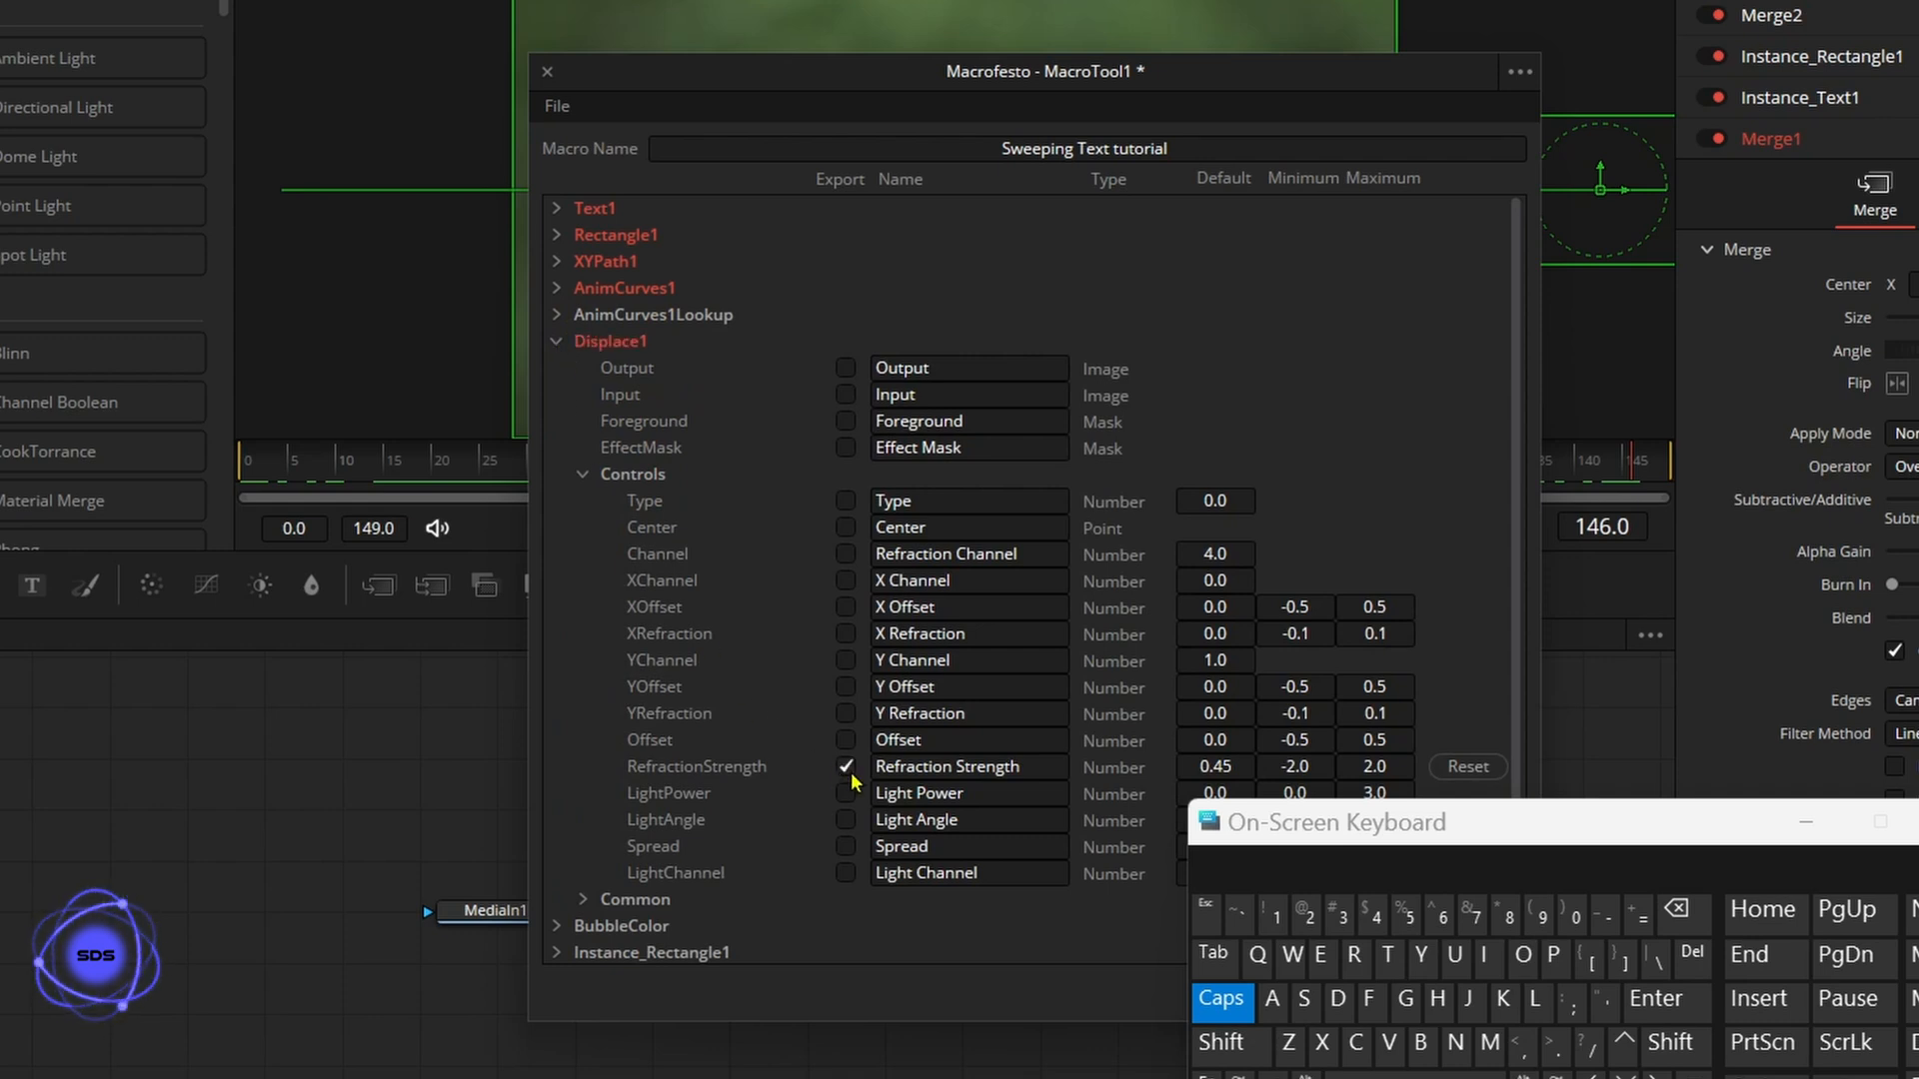
pyautogui.click(996, 769)
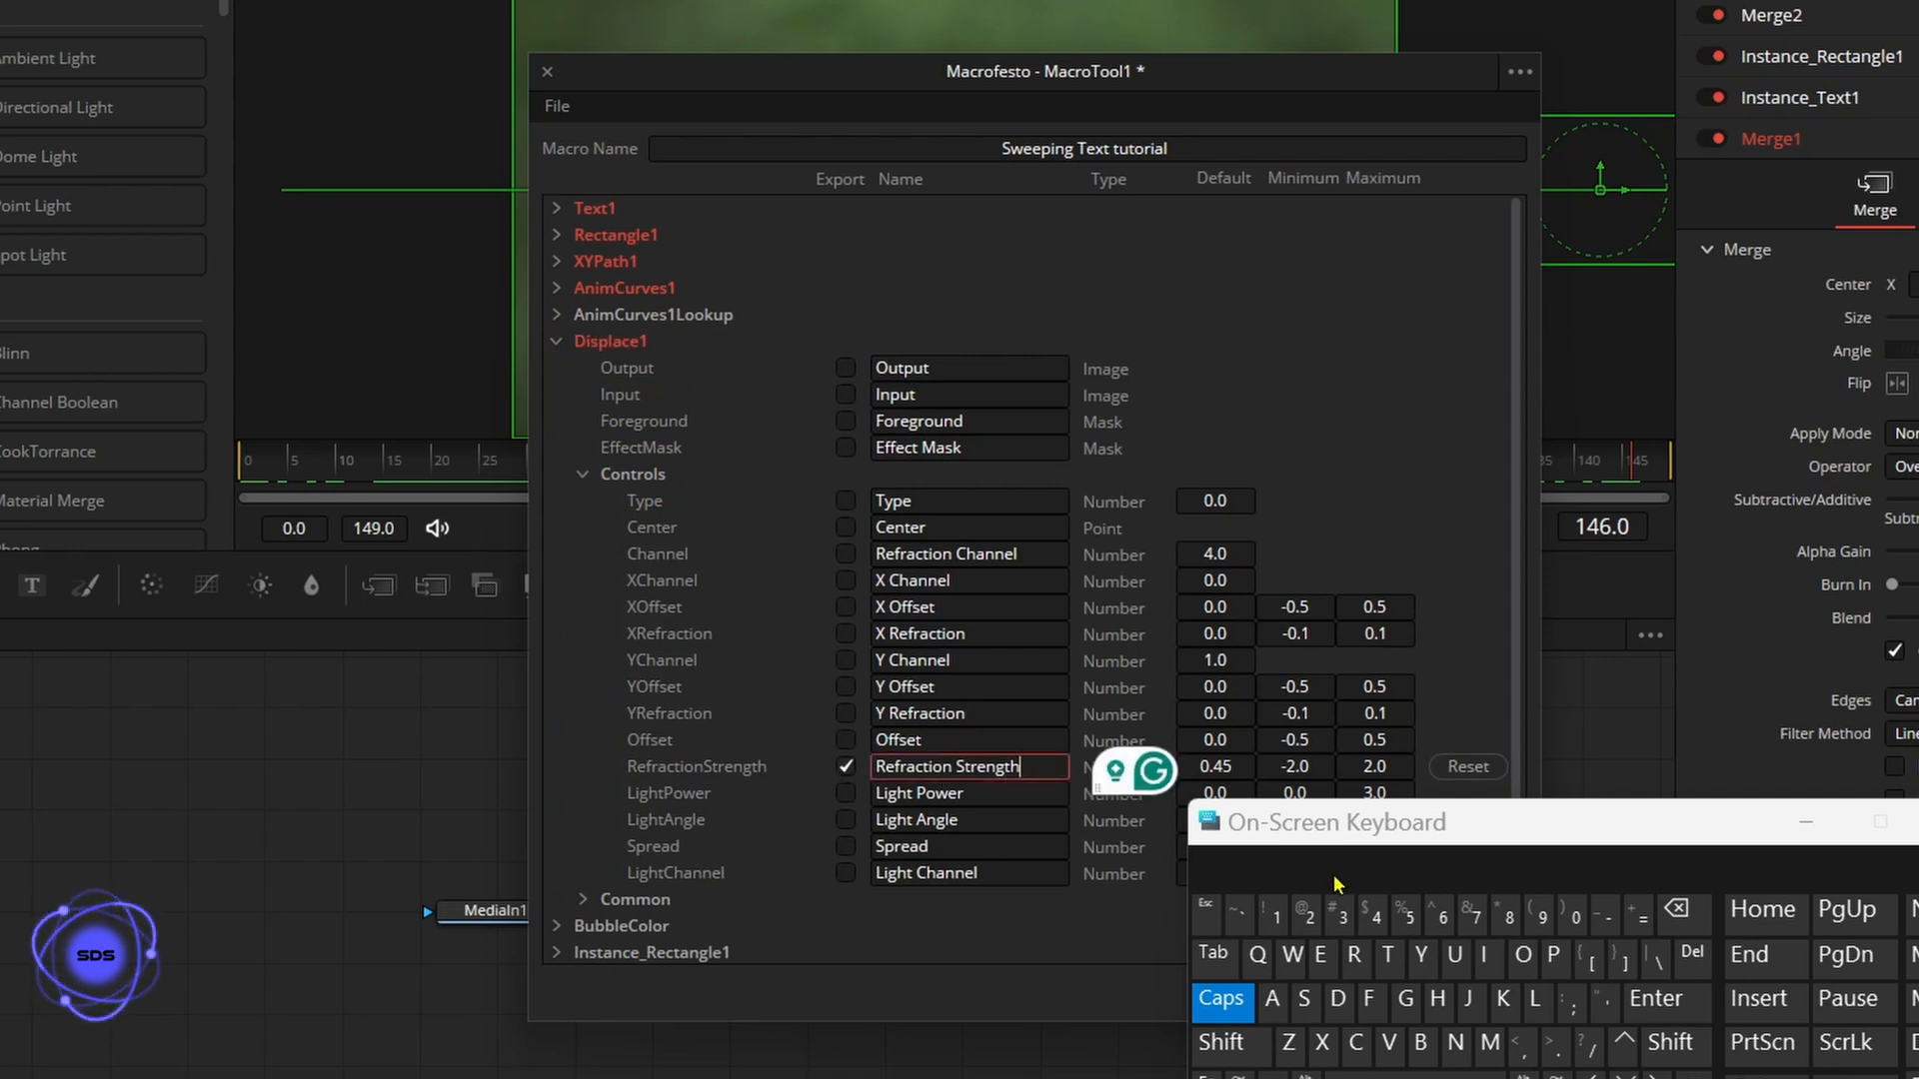
pyautogui.click(1676, 908)
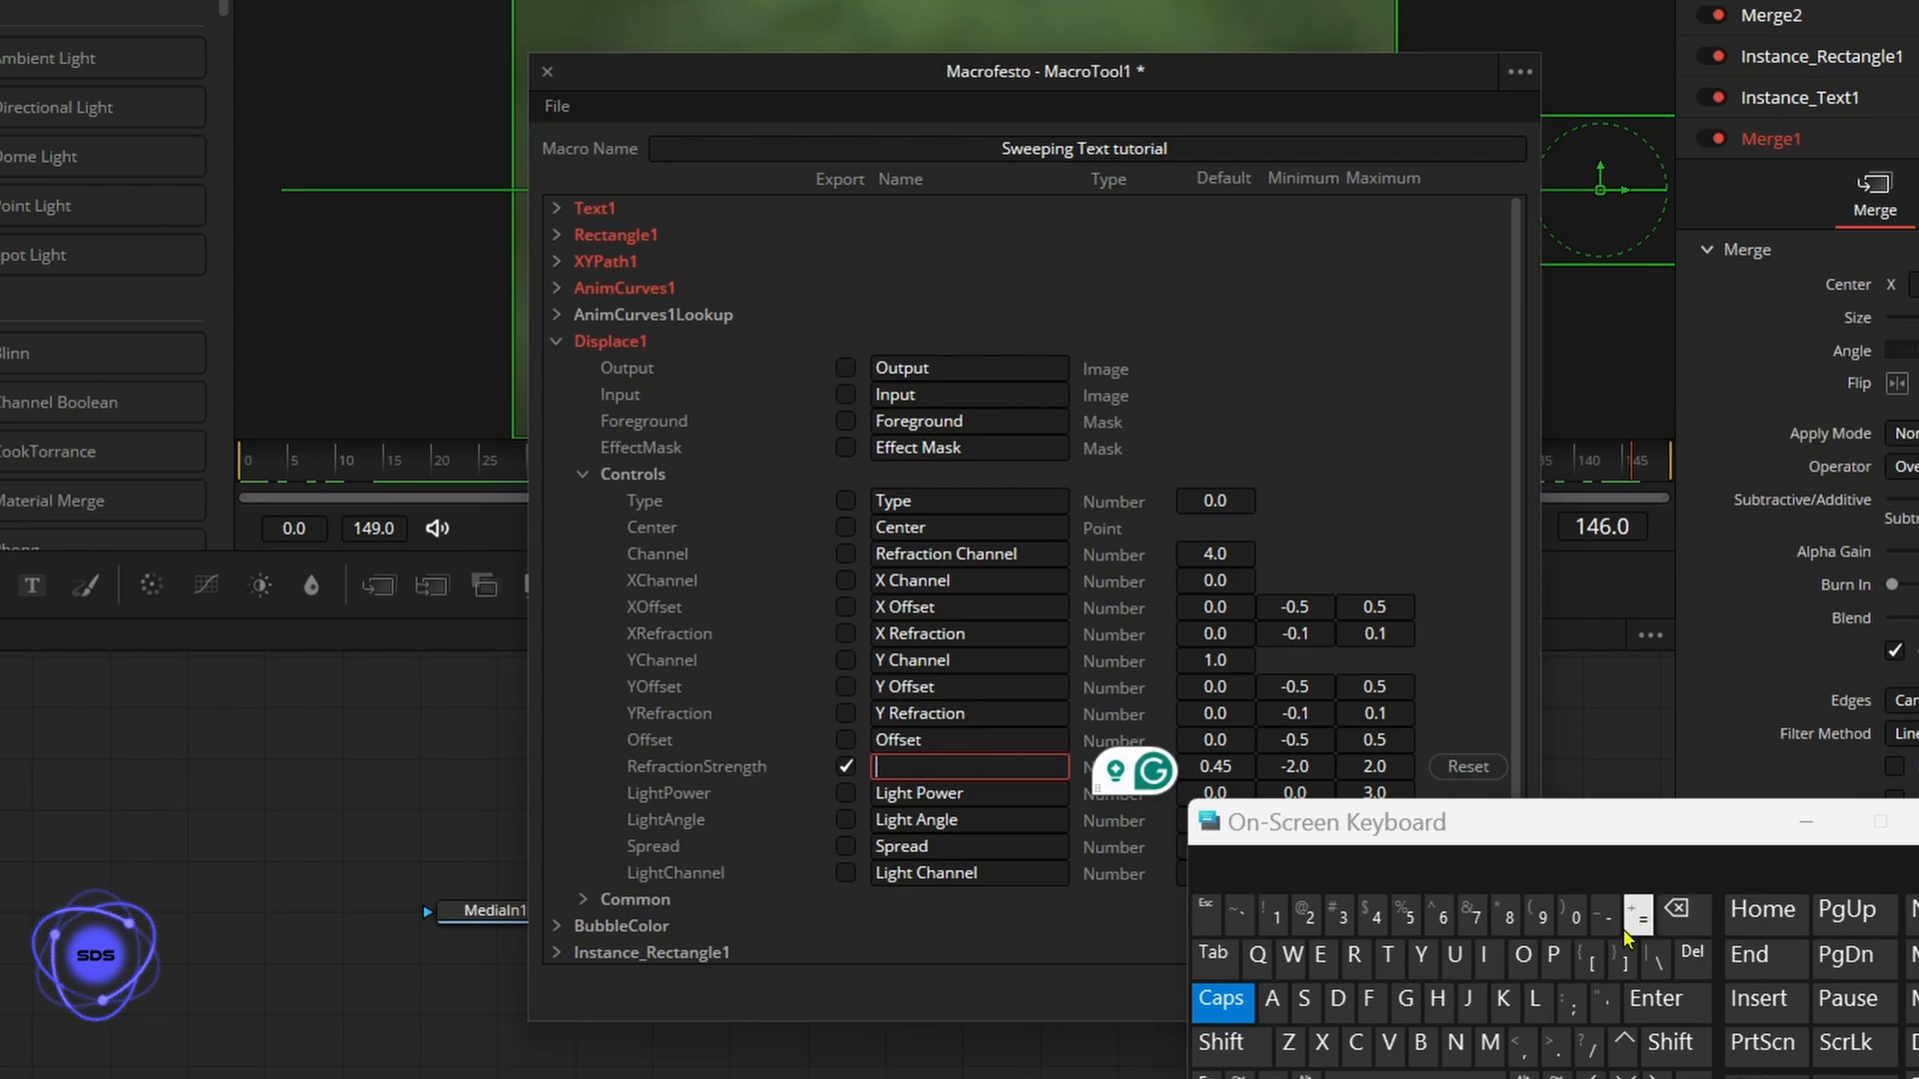
pyautogui.click(1204, 1000)
pyautogui.click(1220, 1041)
pyautogui.click(1489, 1042)
pyautogui.click(1271, 1000)
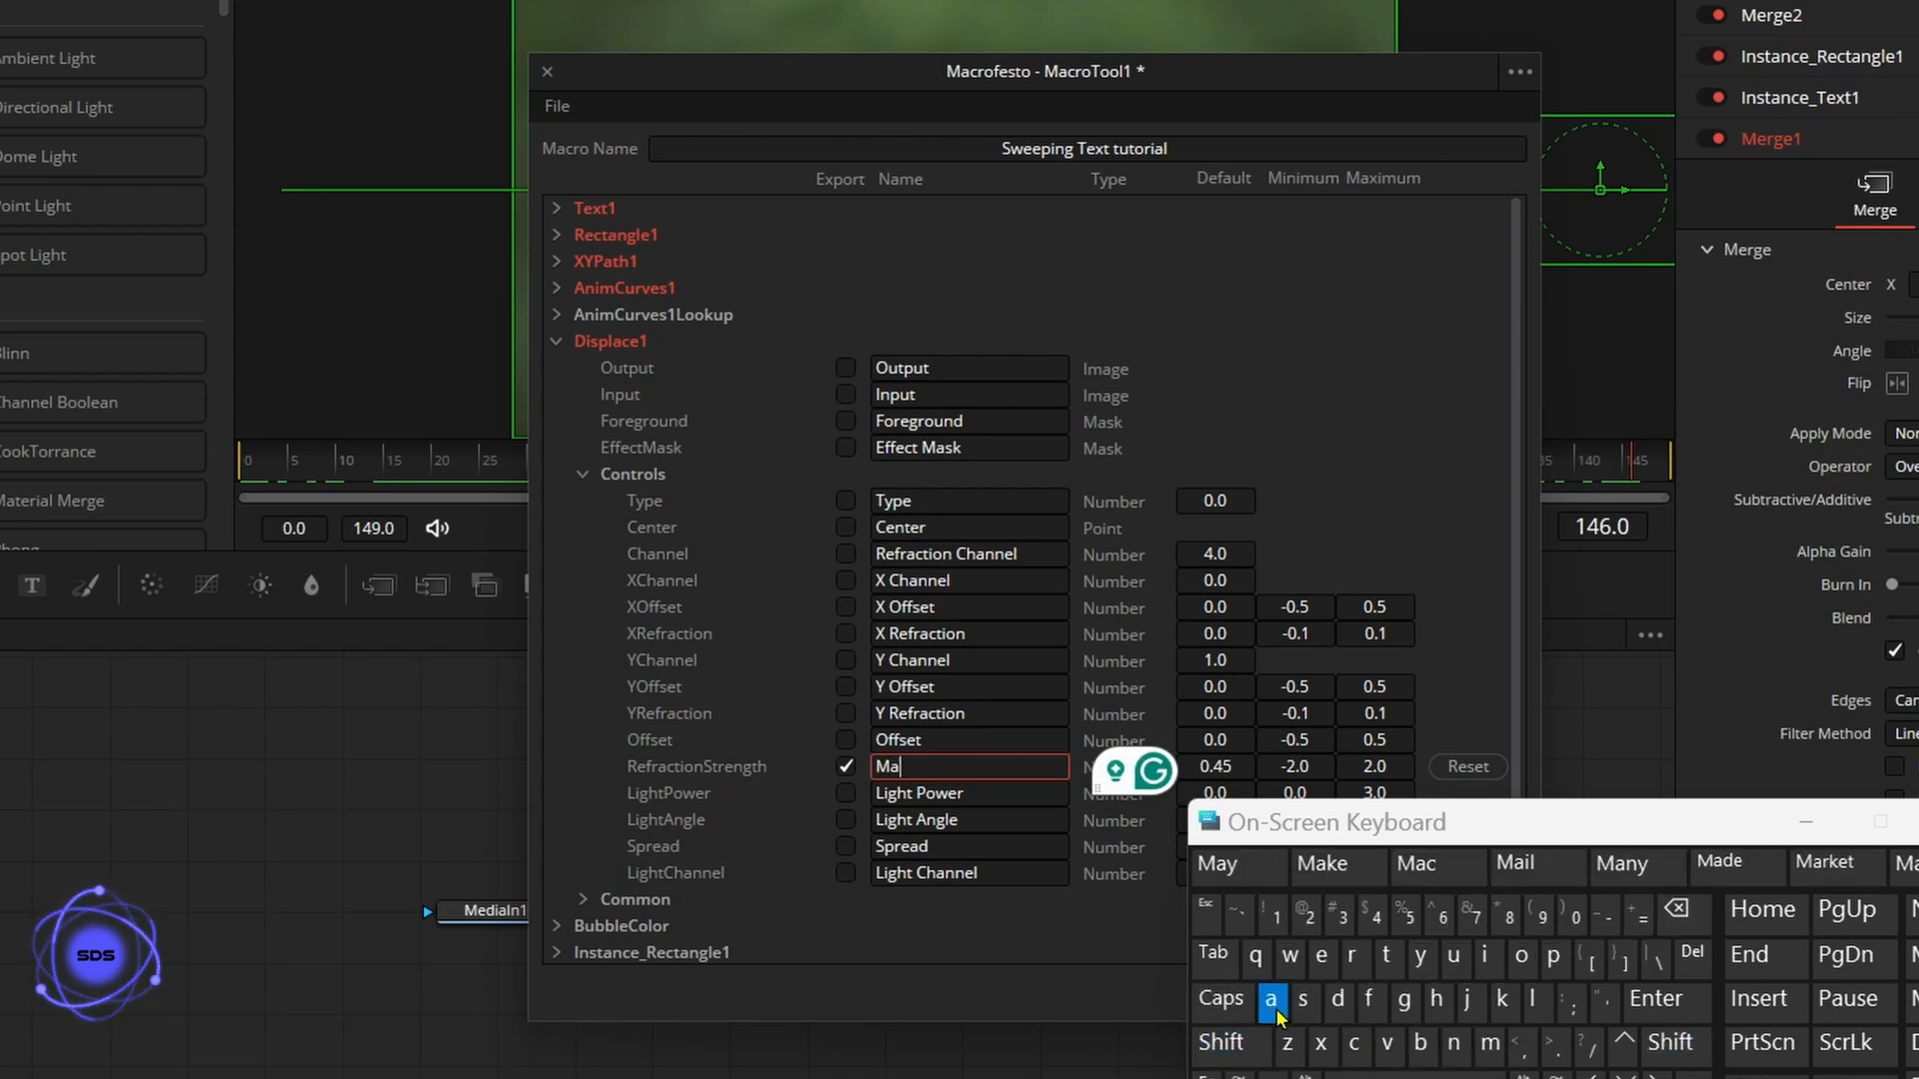
pyautogui.click(1404, 999)
pyautogui.click(1454, 1042)
pyautogui.click(1485, 956)
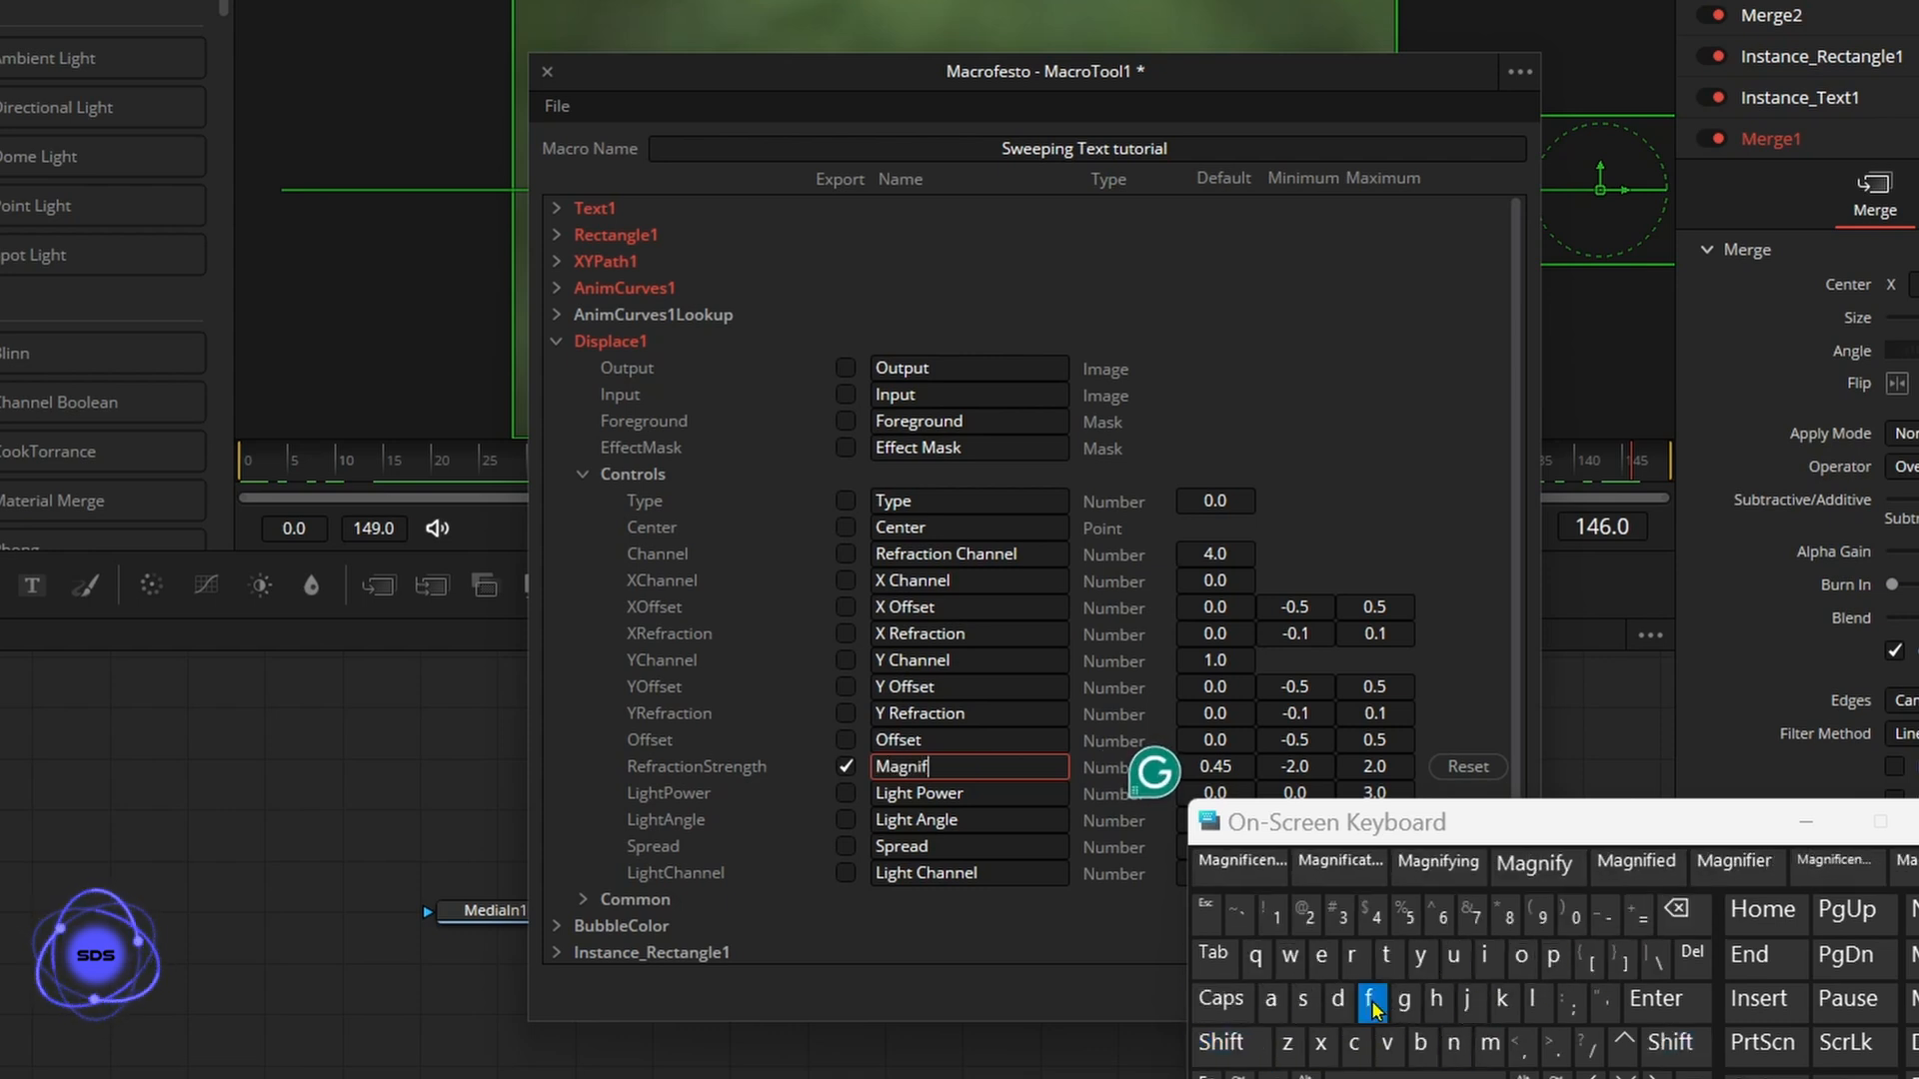
pyautogui.click(1370, 999)
pyautogui.click(1340, 863)
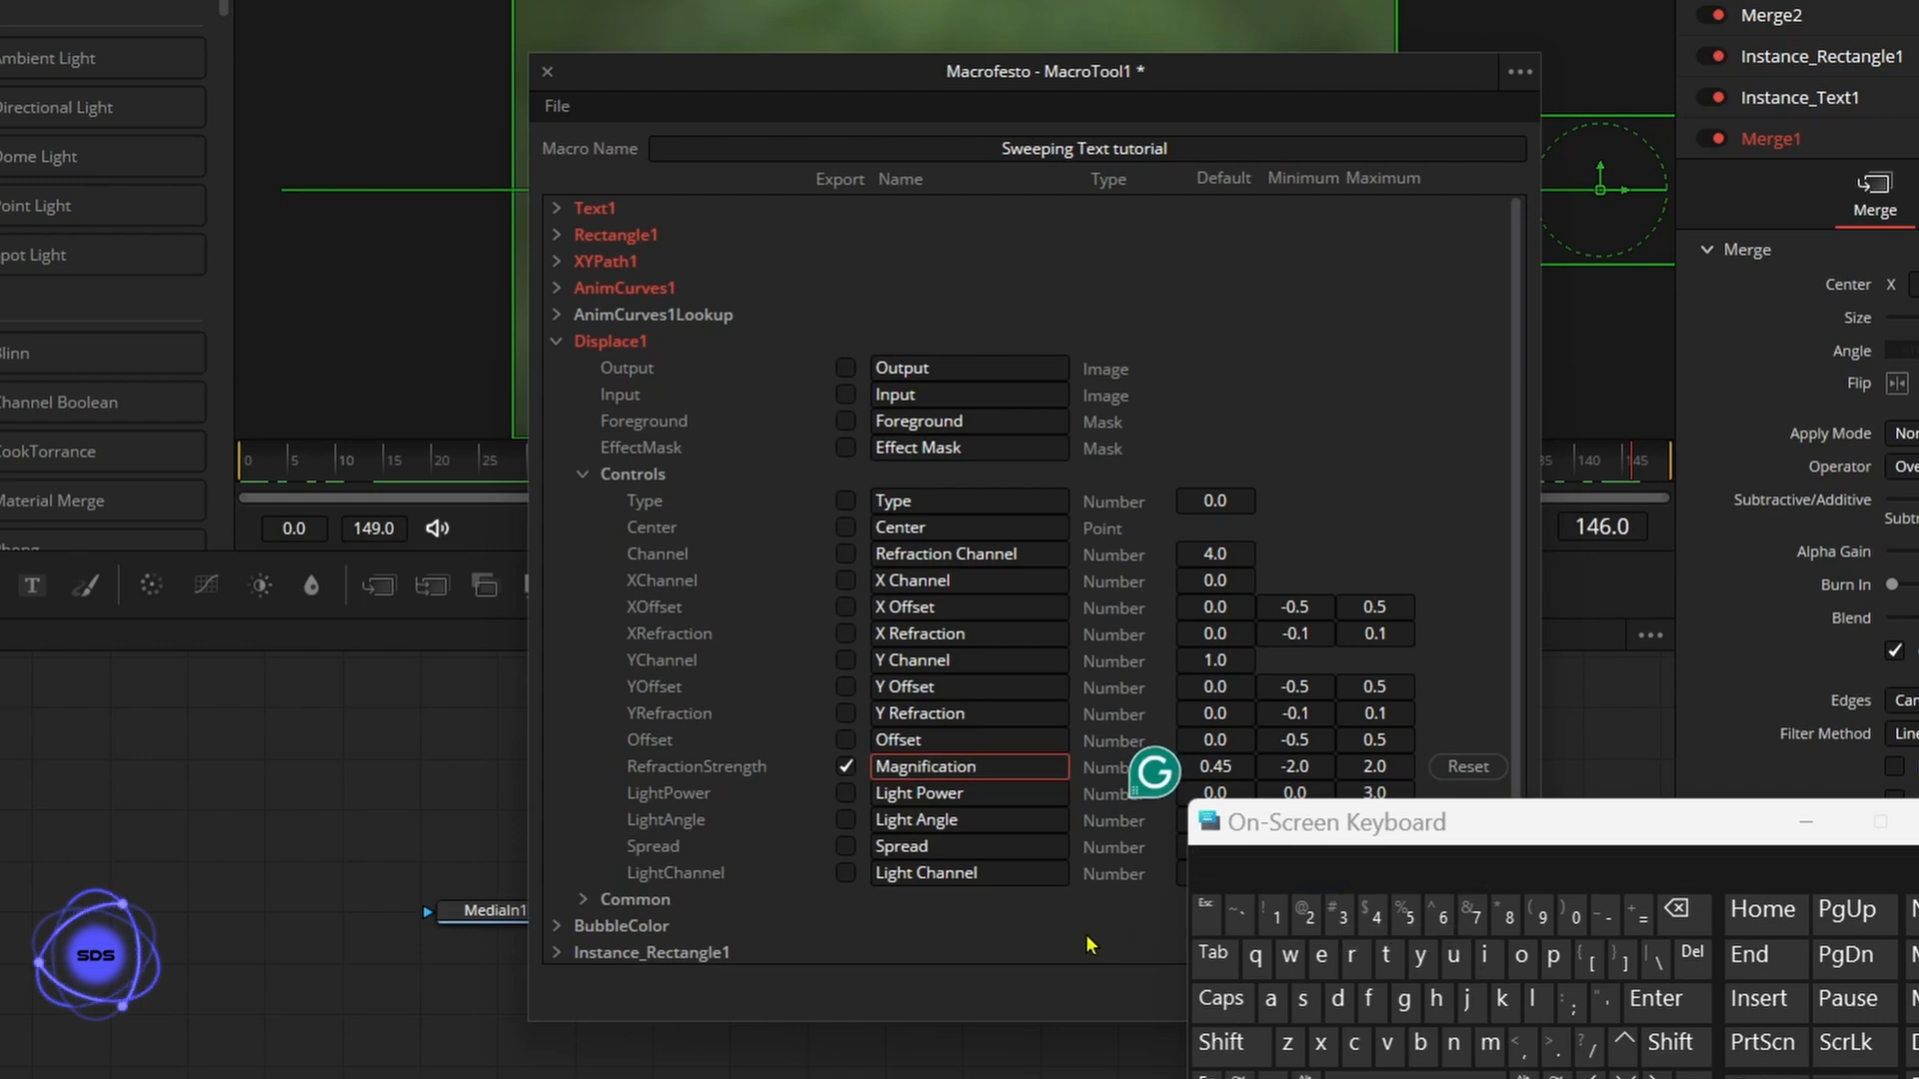
pyautogui.click(556, 342)
# Export BubbleColor's four top-left color channels: red, green, blue and alpha.
pyautogui.click(557, 368)
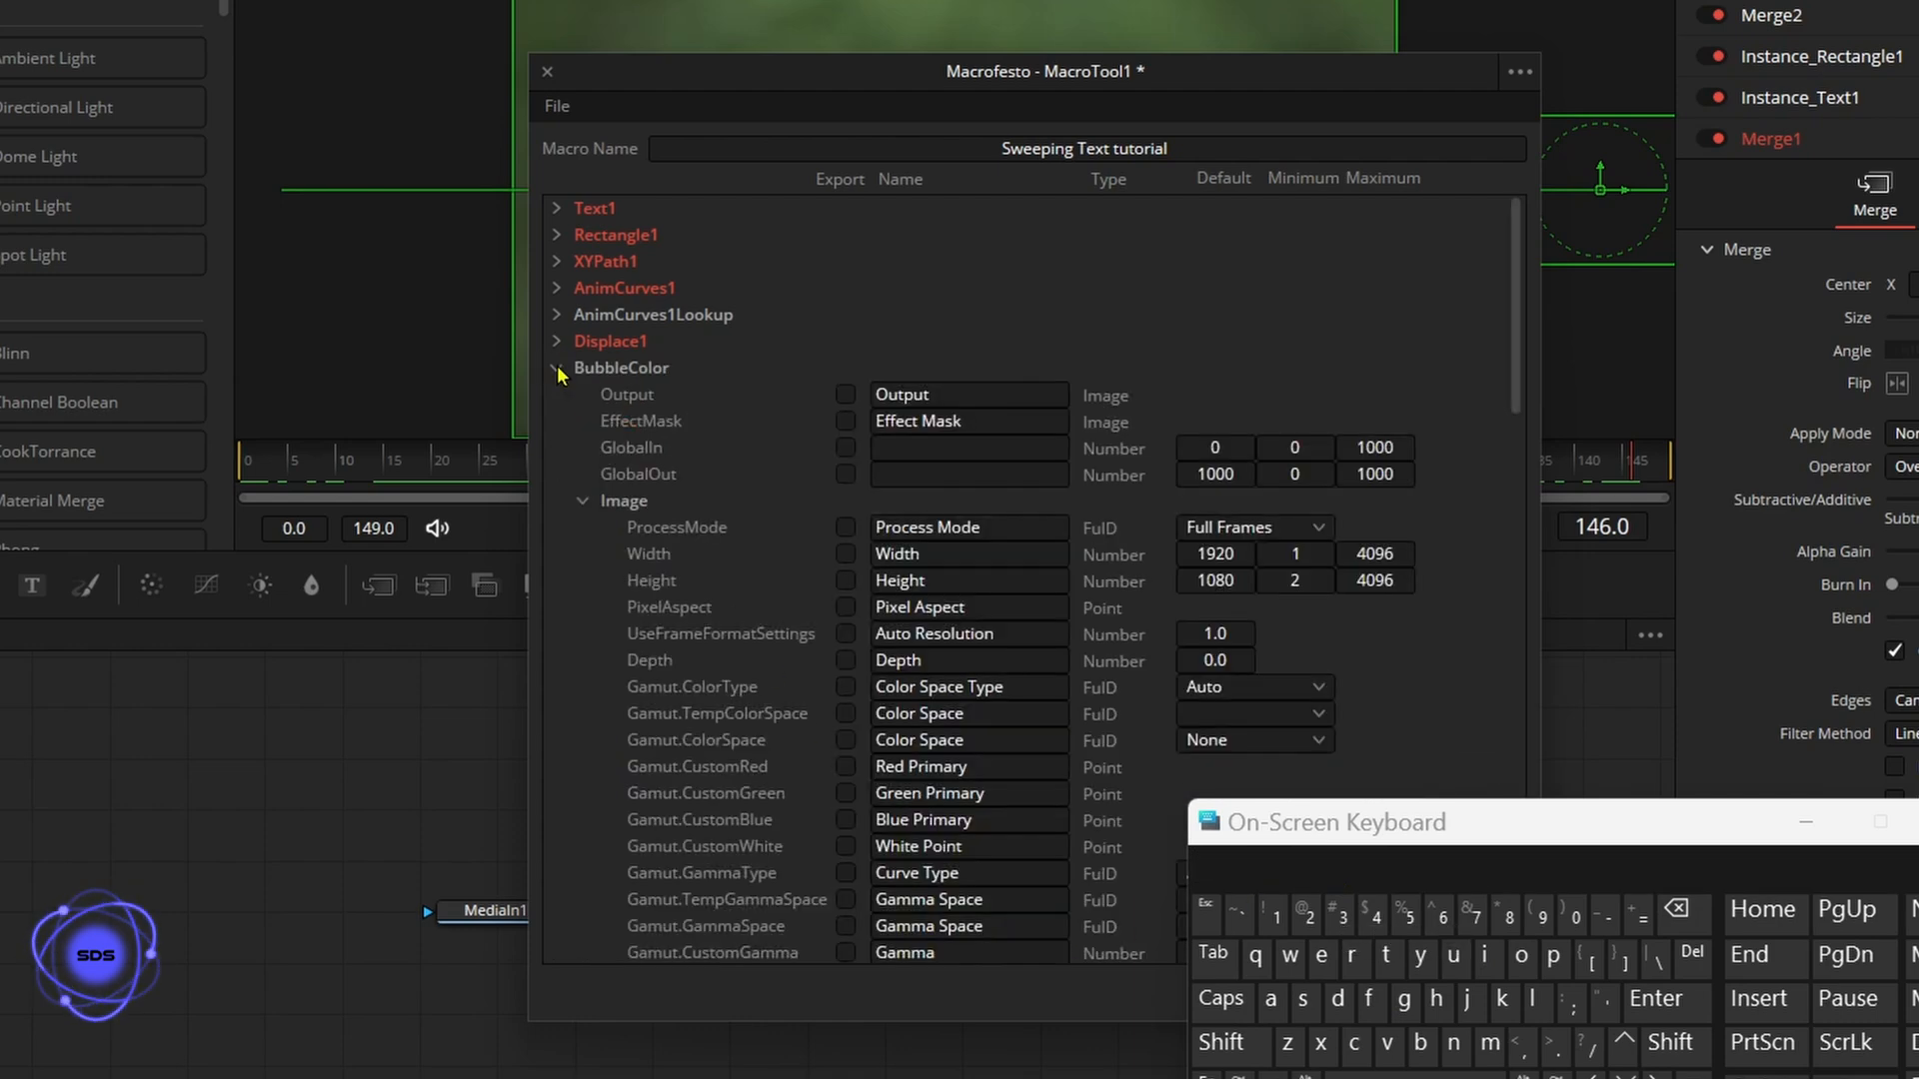
pyautogui.click(582, 500)
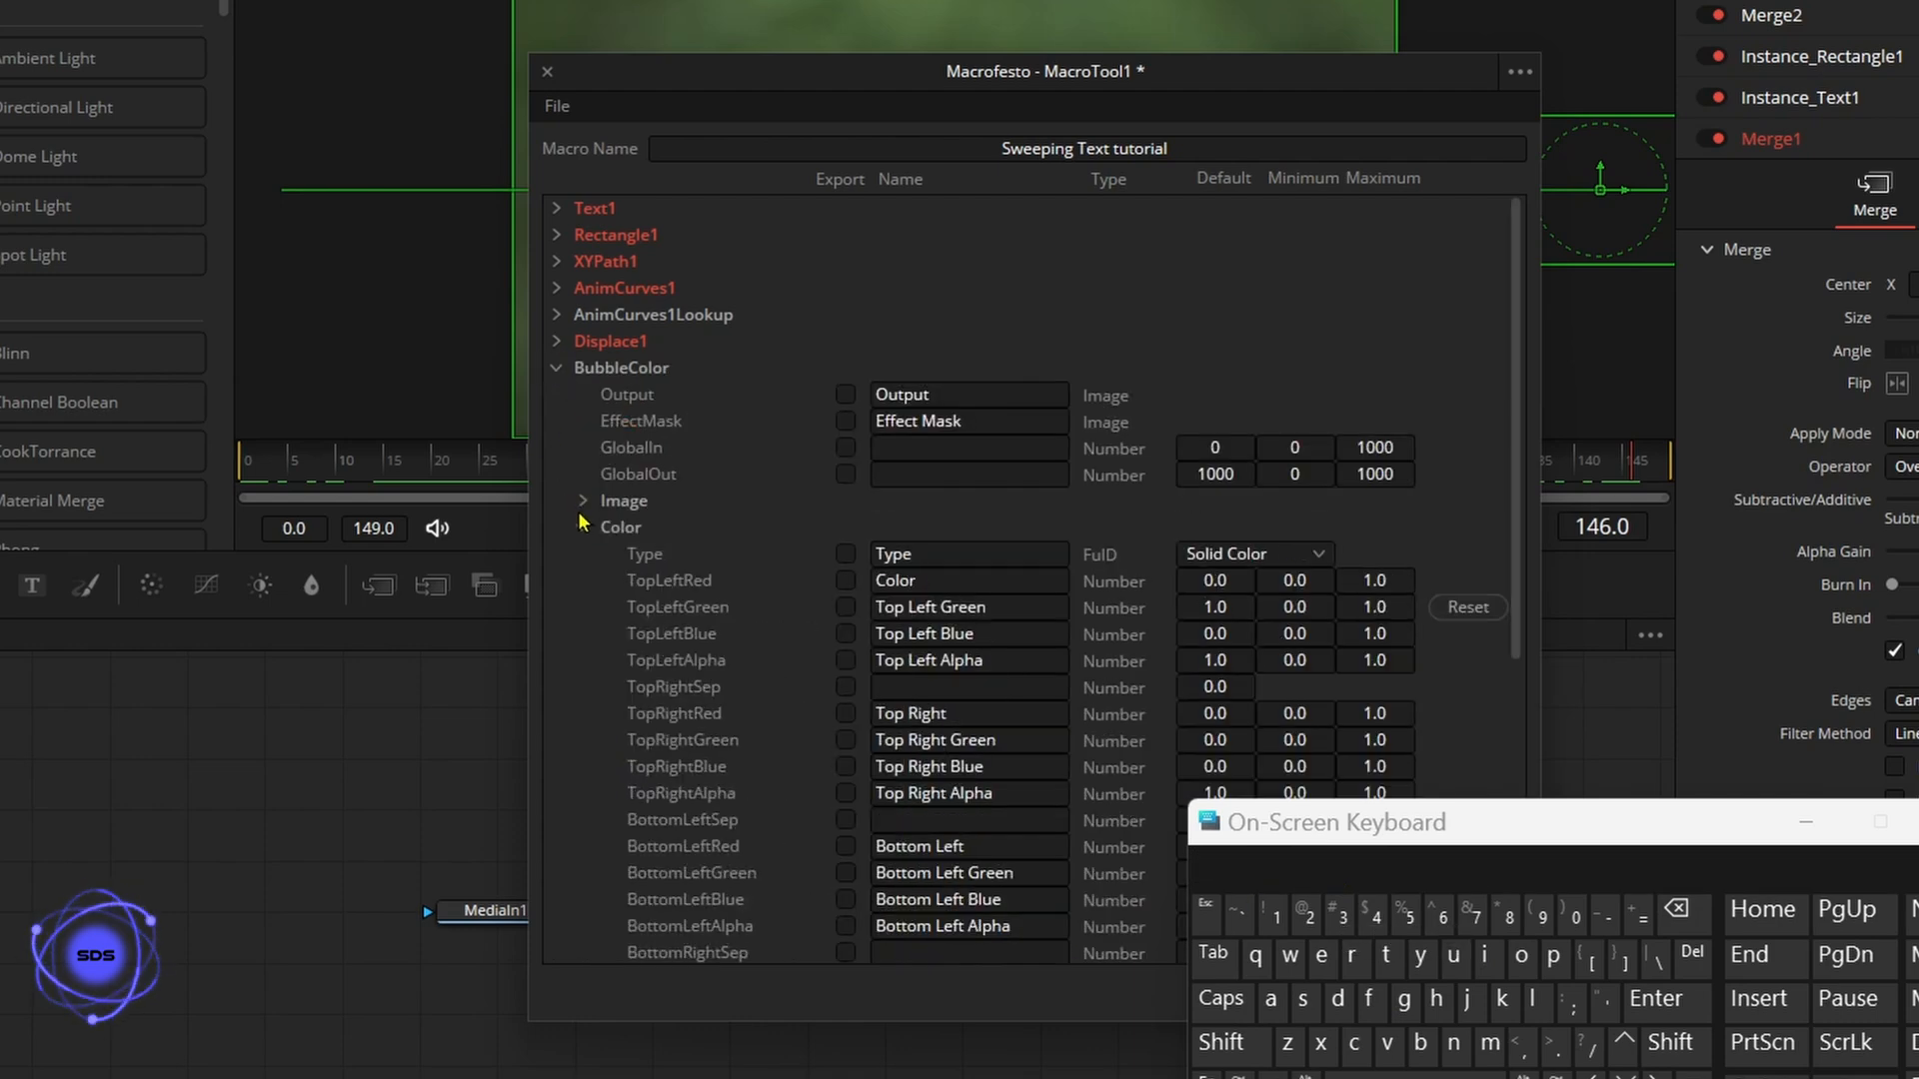
pyautogui.click(846, 581)
pyautogui.click(846, 606)
# Rename BubbleColor's exported TopLeftRed control as "Bubble Color" and collapse that node's entries.
pyautogui.click(874, 583)
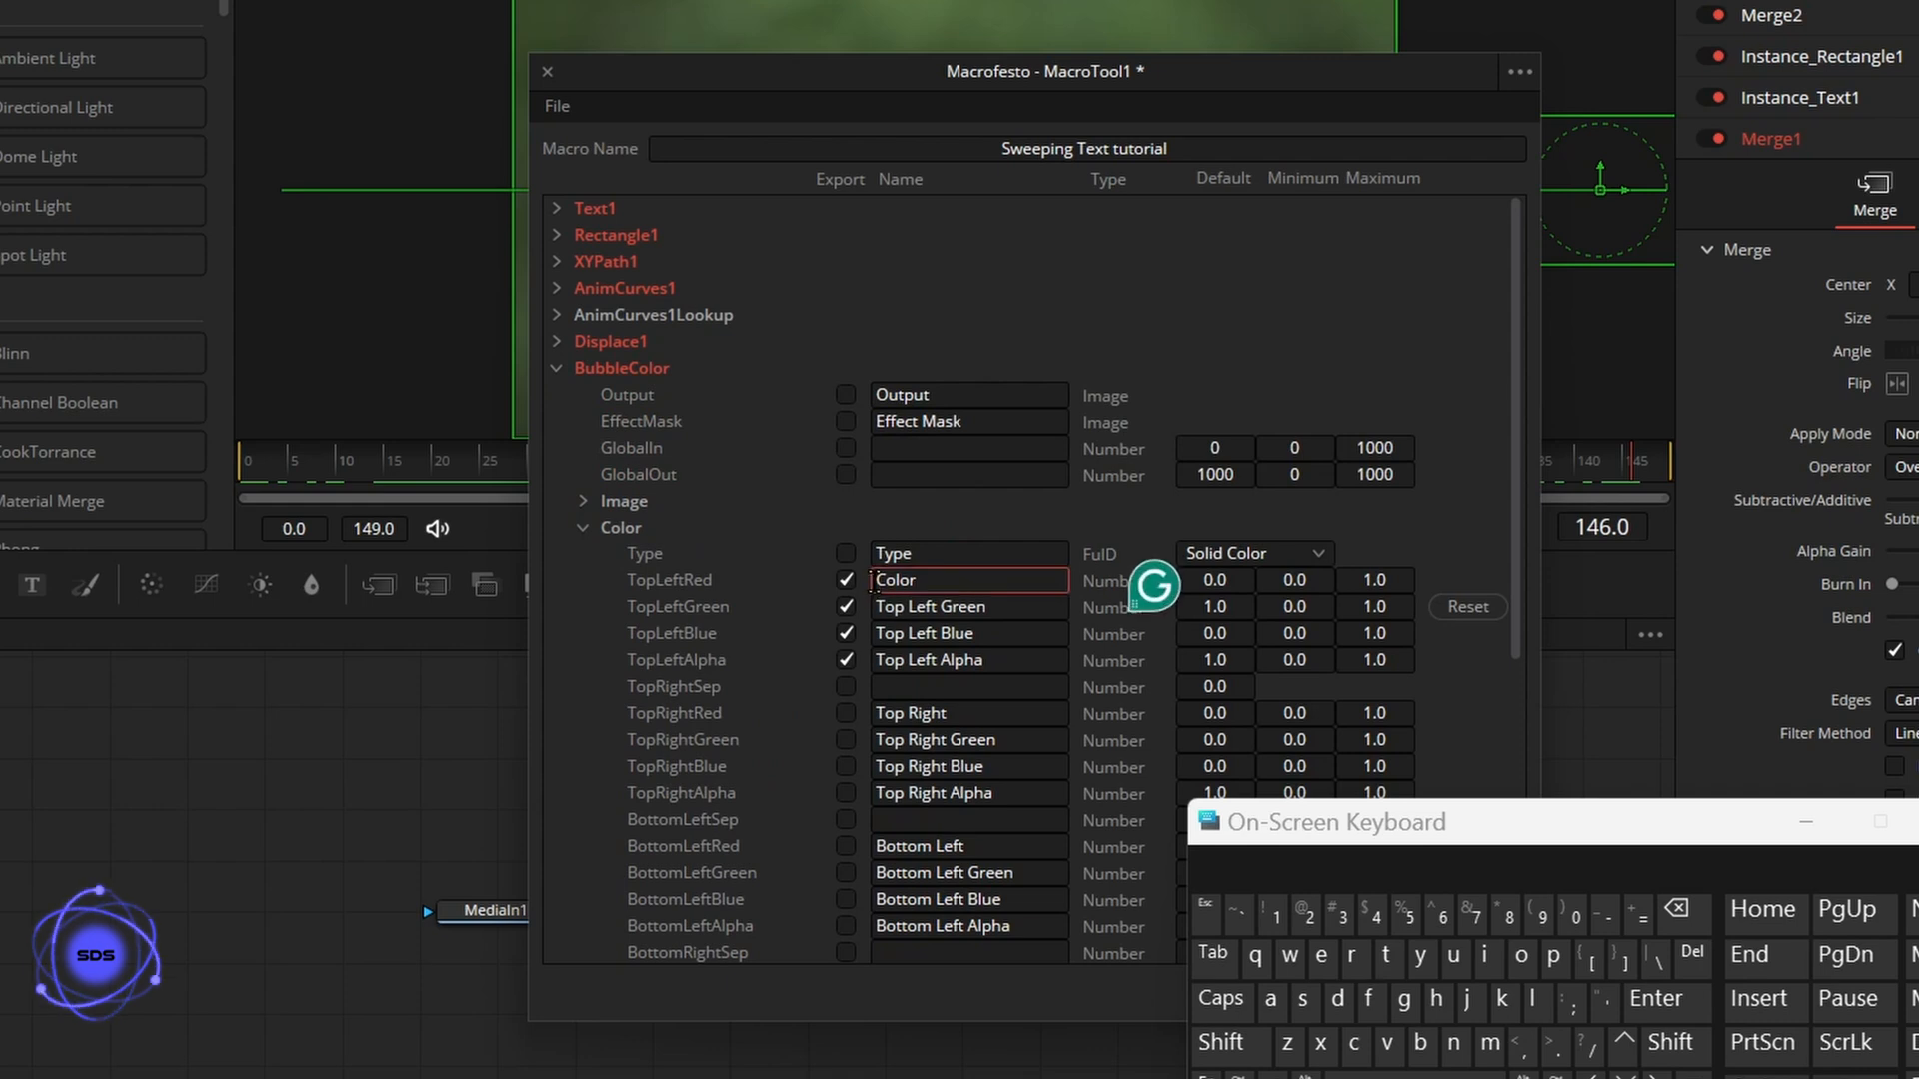
pyautogui.click(1220, 1042)
pyautogui.click(1419, 1042)
pyautogui.click(1454, 960)
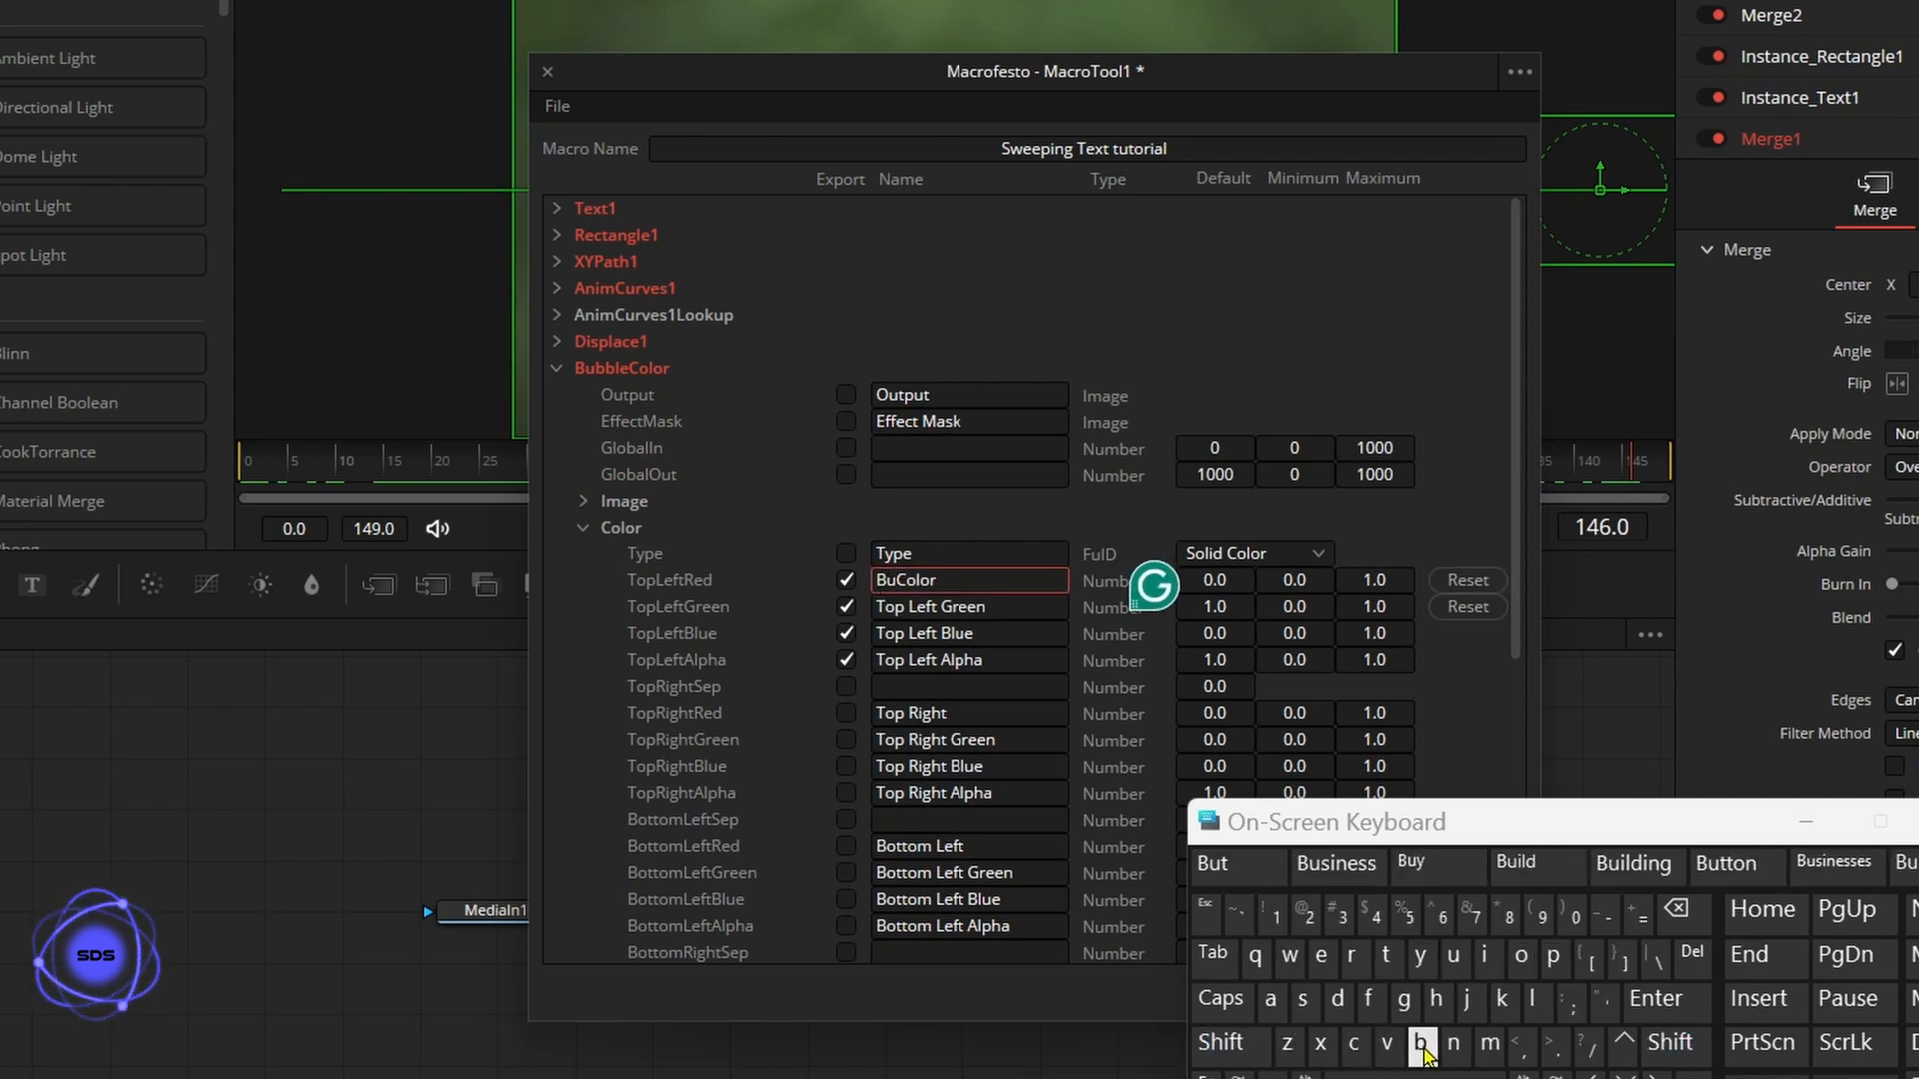
pyautogui.click(1419, 1042)
pyautogui.click(1225, 863)
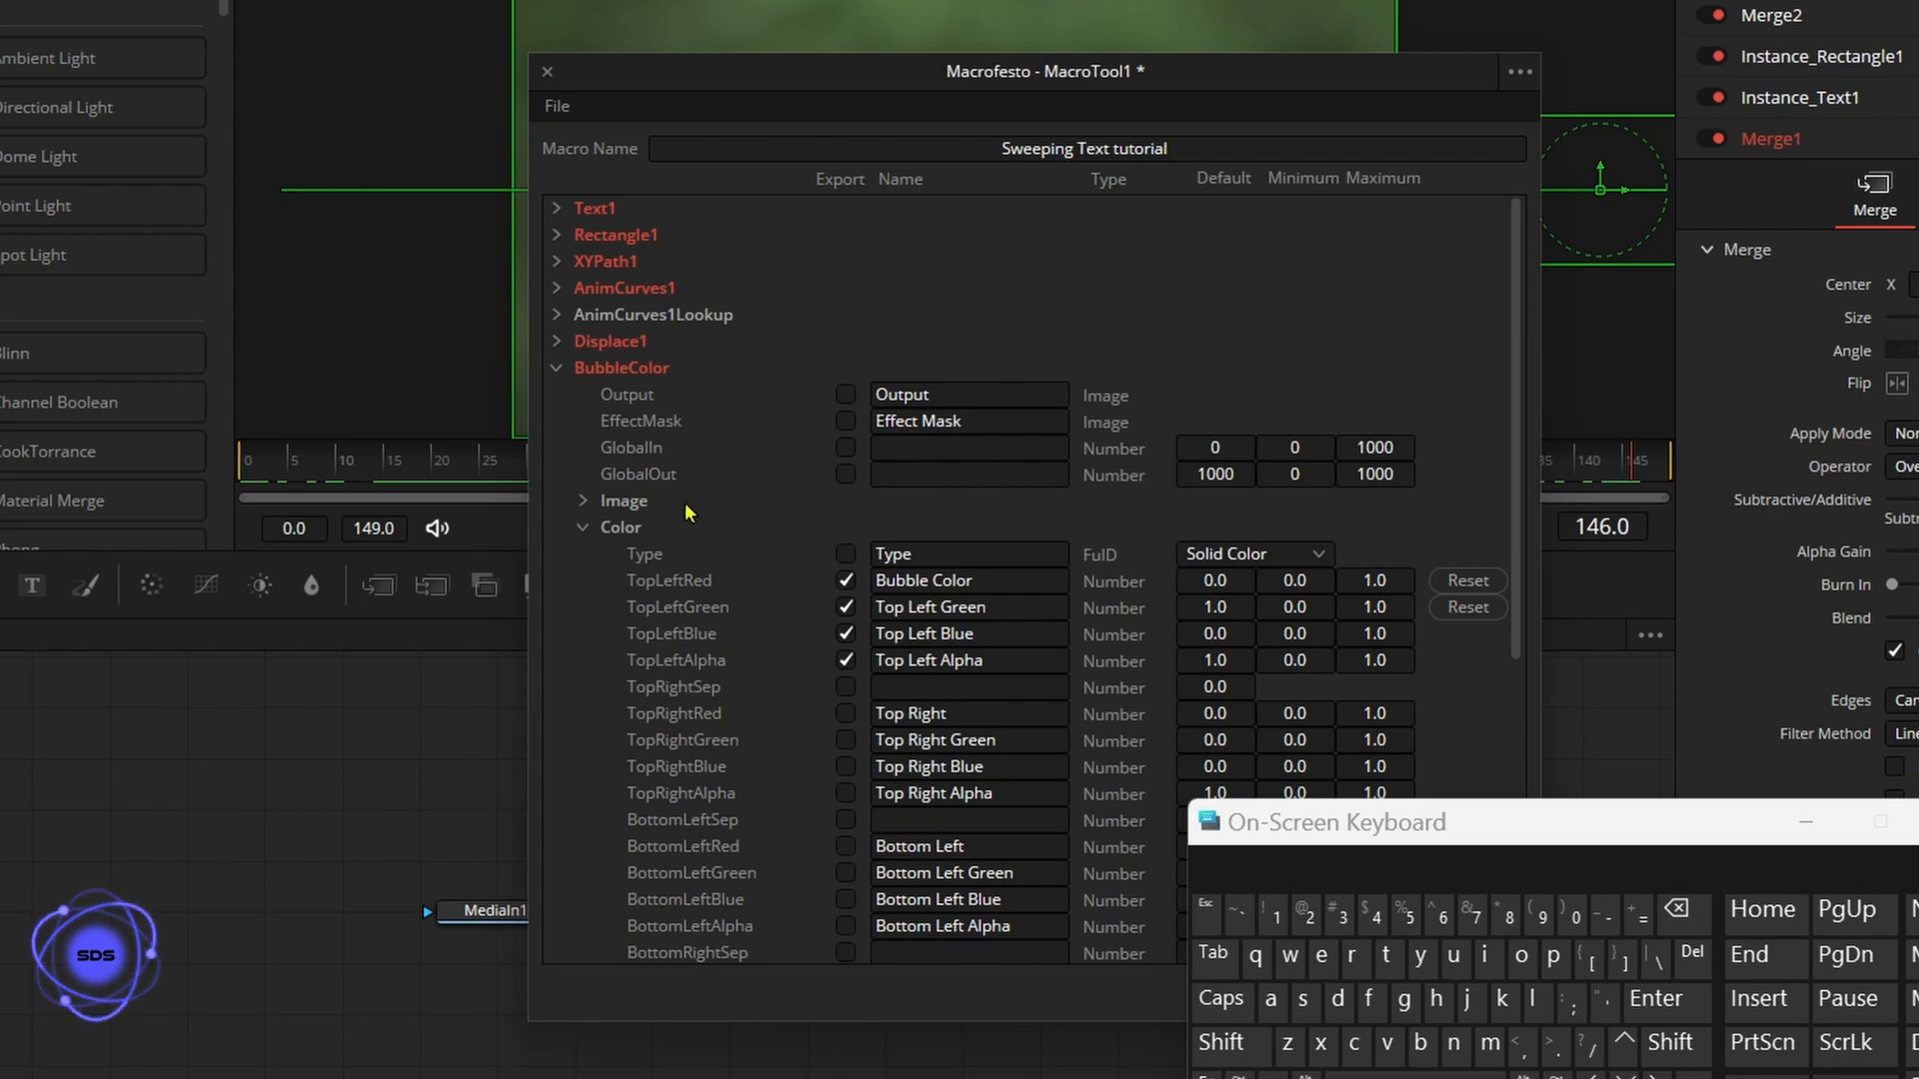
pyautogui.click(583, 530)
pyautogui.click(557, 369)
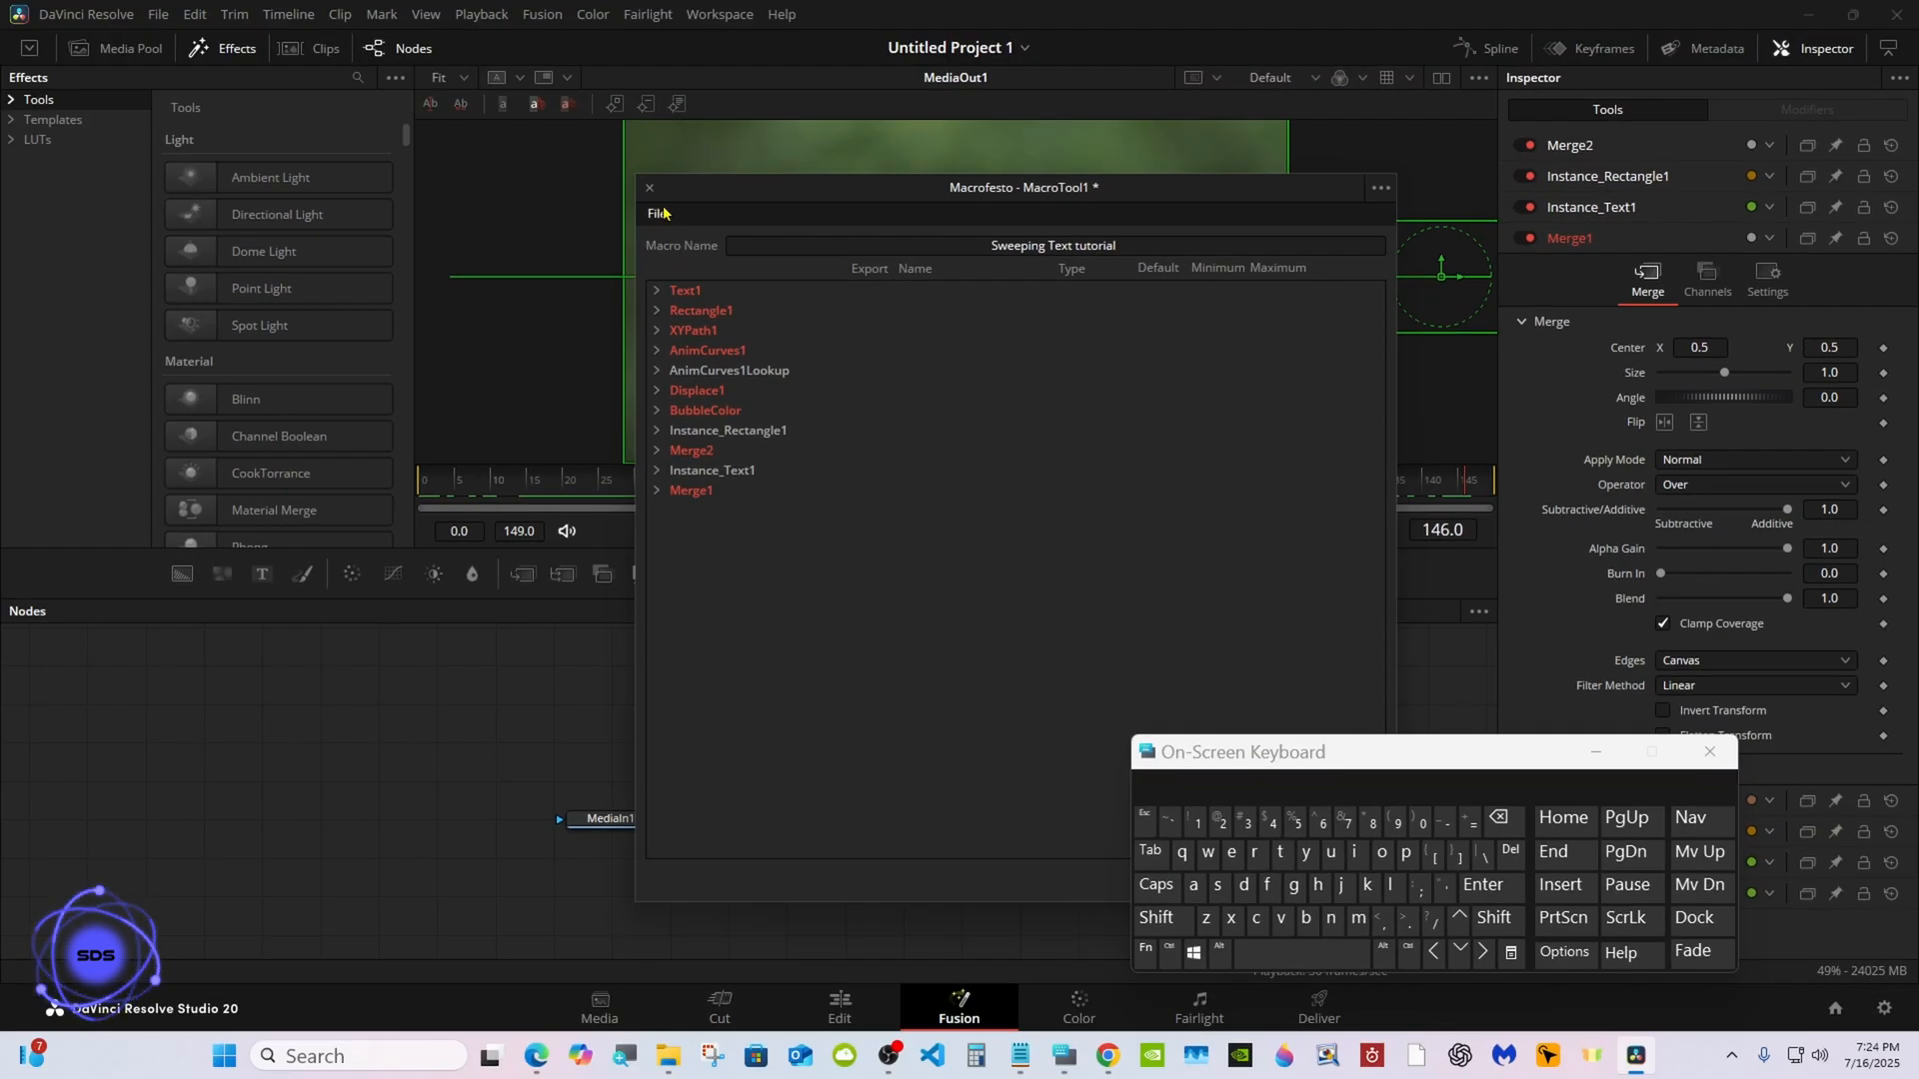
# Save the macro as a group named "Sweeping Text tutorial.setting" in Templates > Edit > Effects > Sweeping Text, then close the macro editor and on-screen keyboard.
pyautogui.click(662, 214)
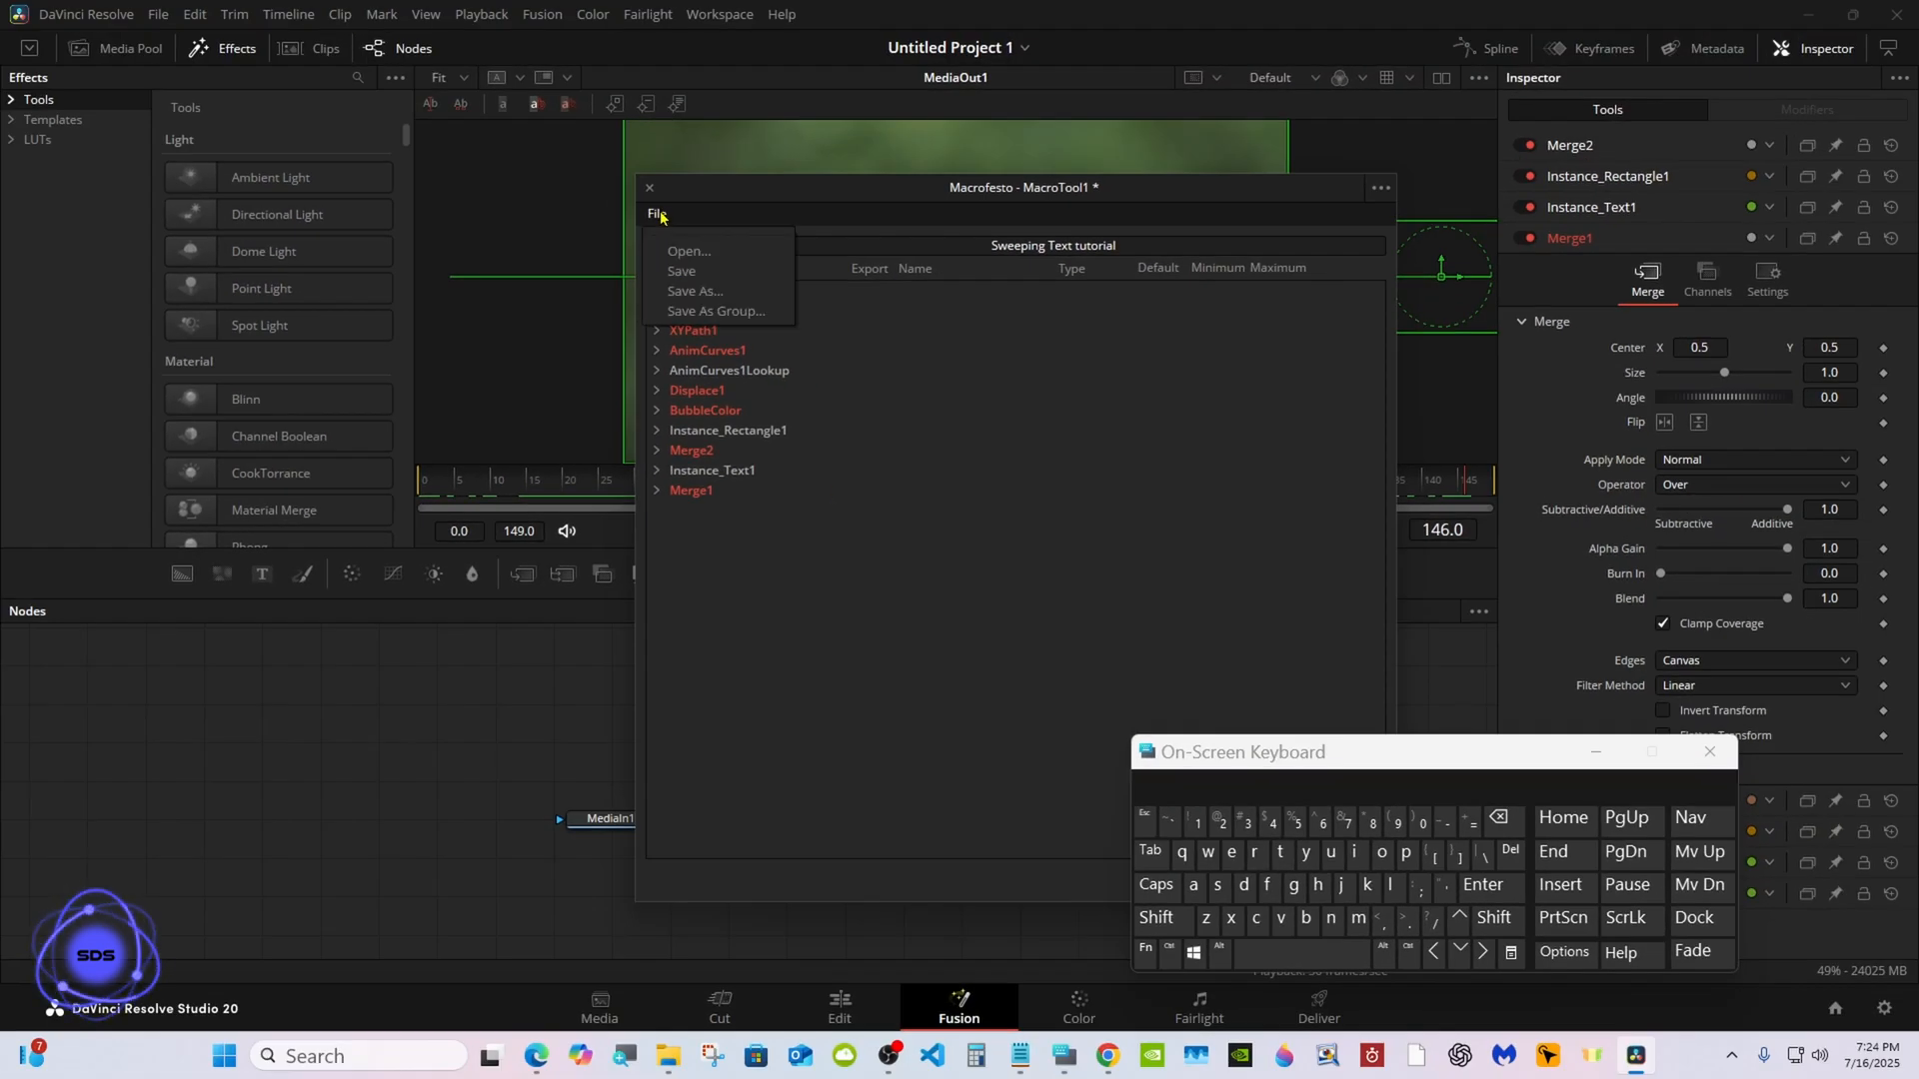
pyautogui.click(703, 312)
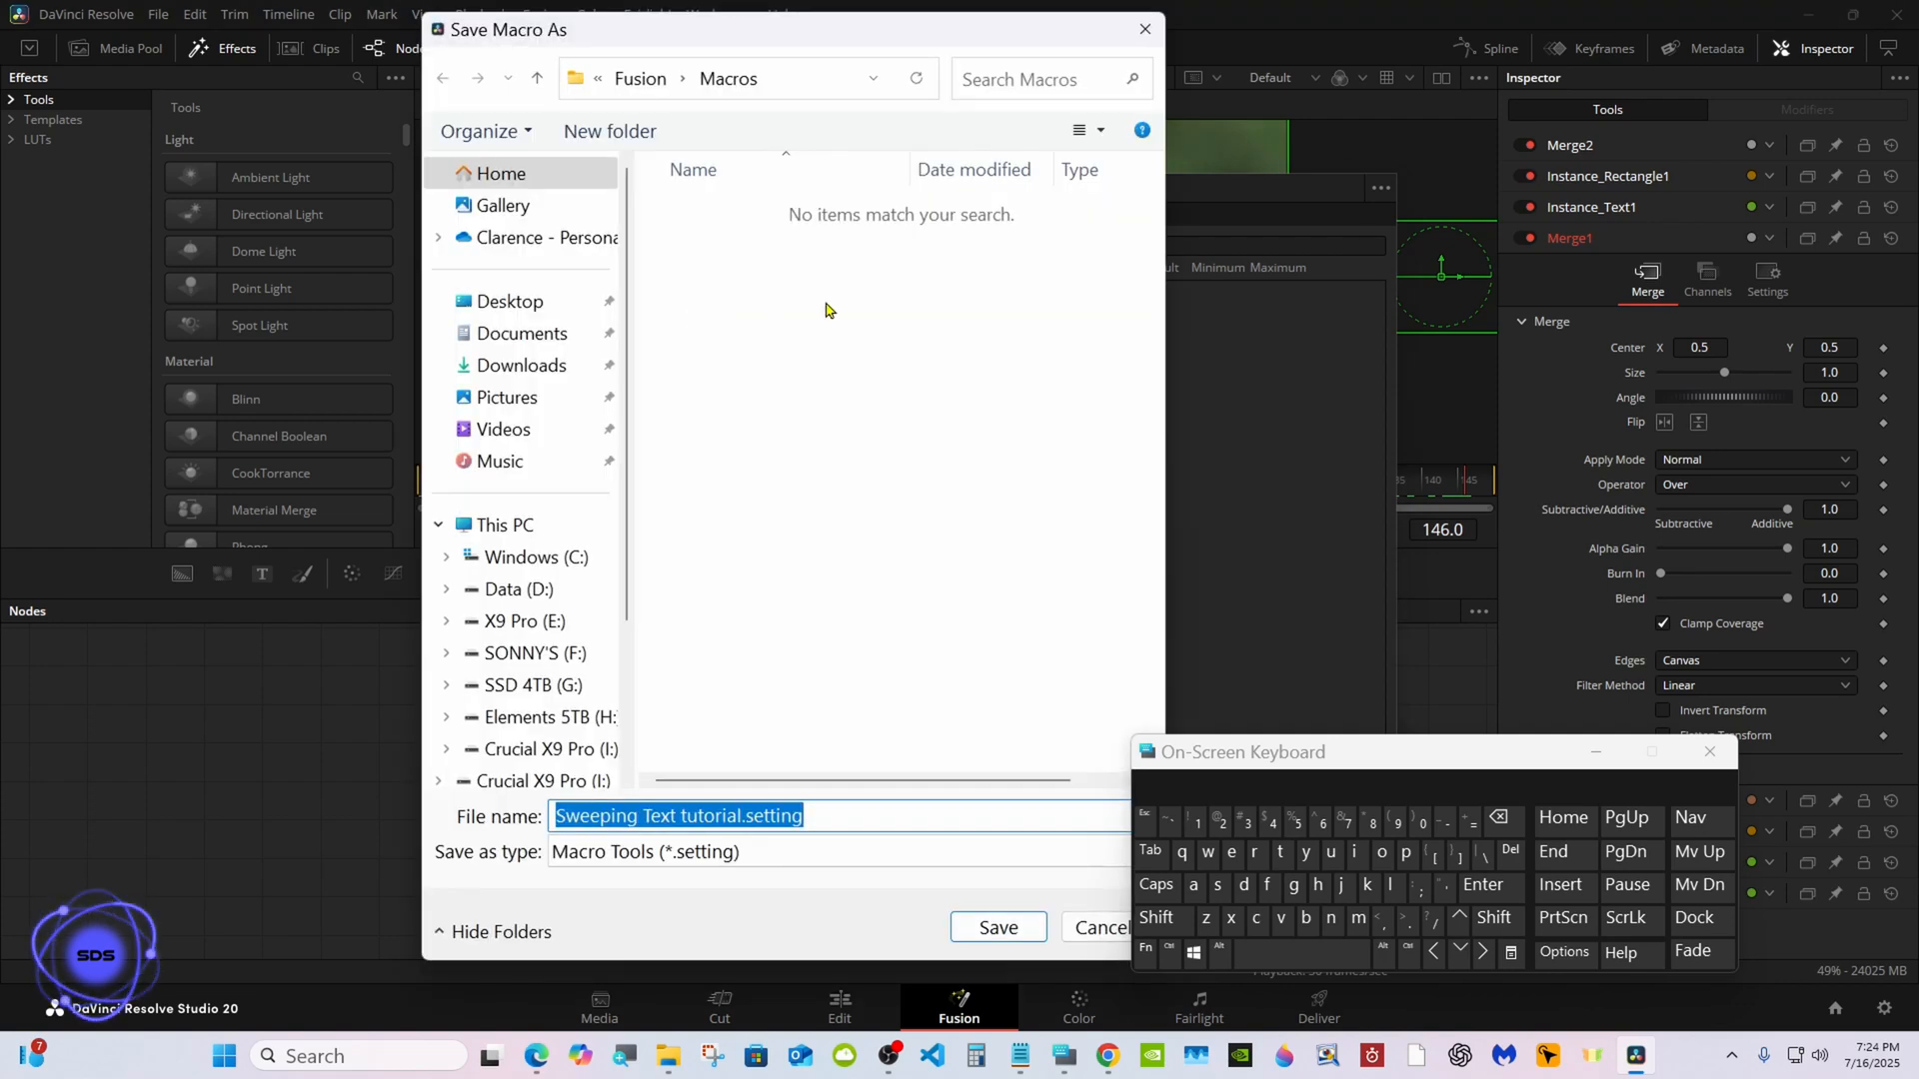
pyautogui.click(642, 79)
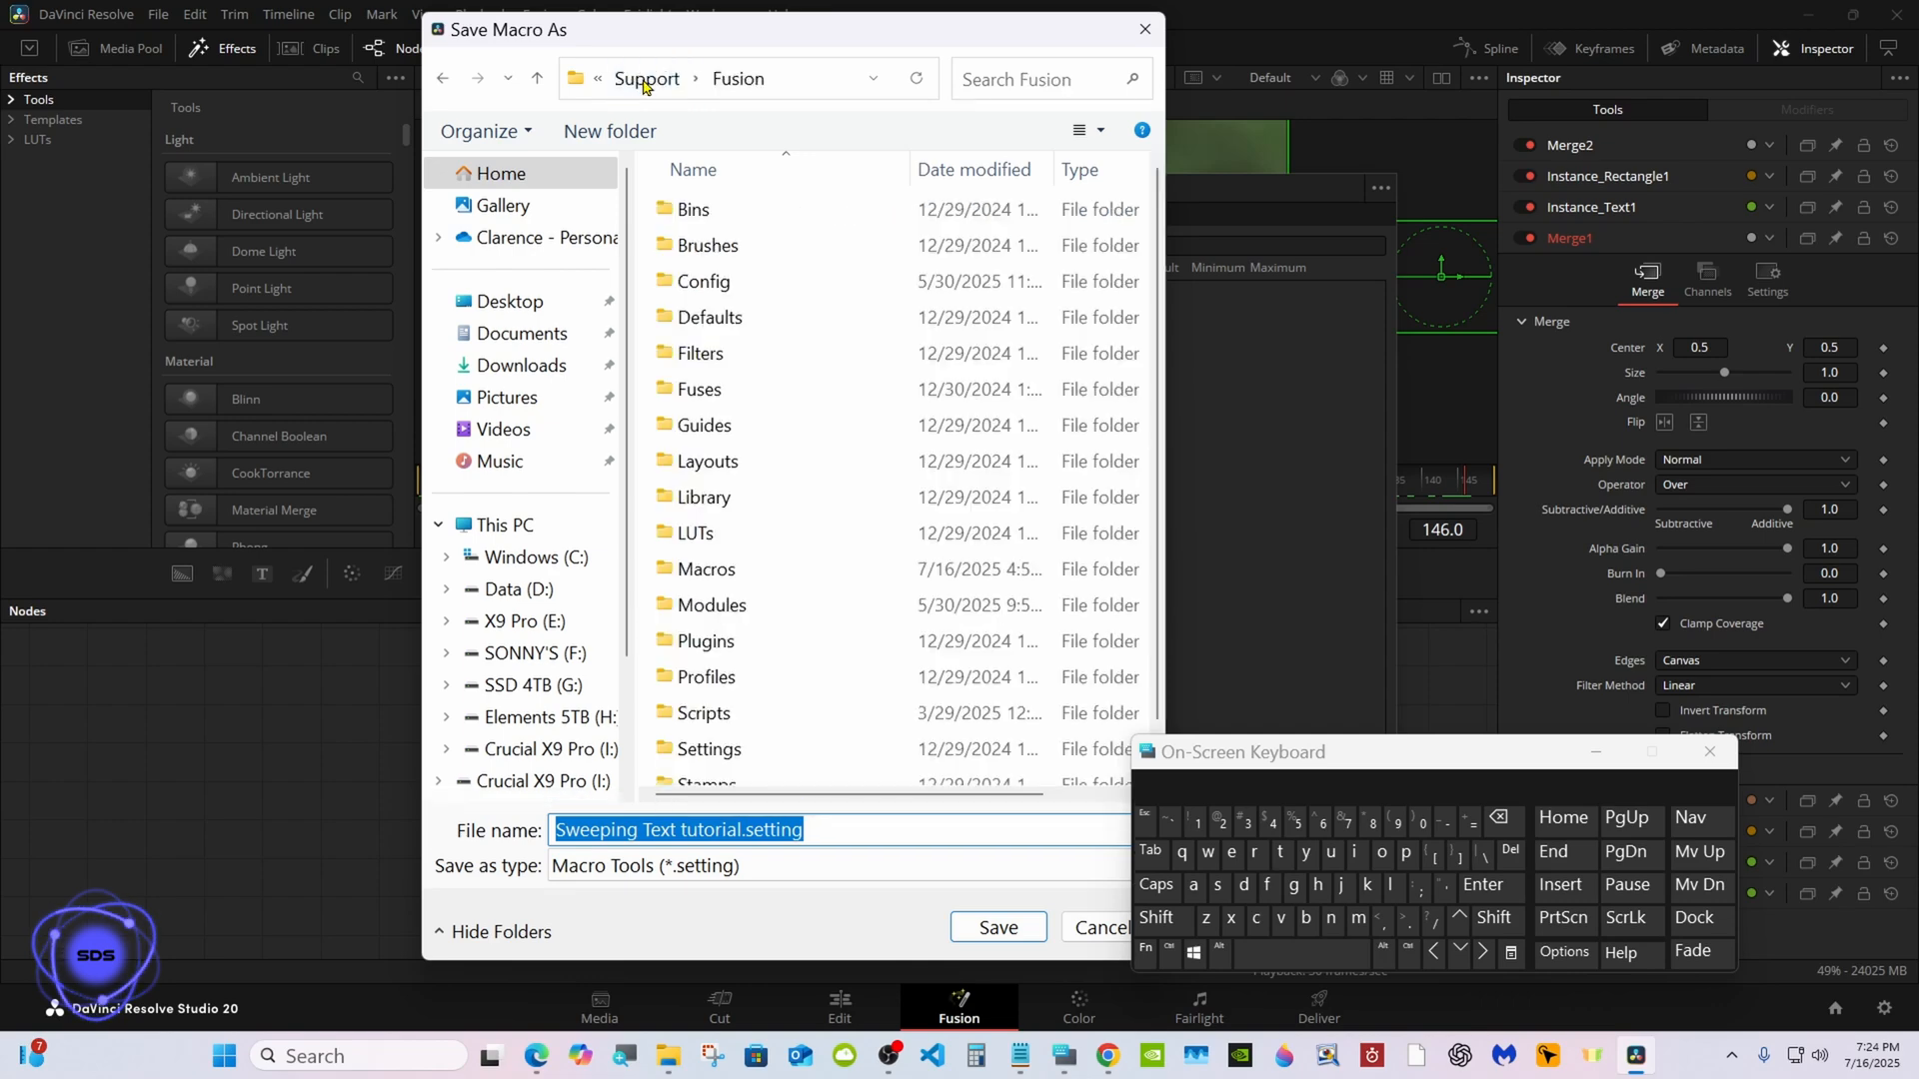
pyautogui.scroll(-1, 871, 700)
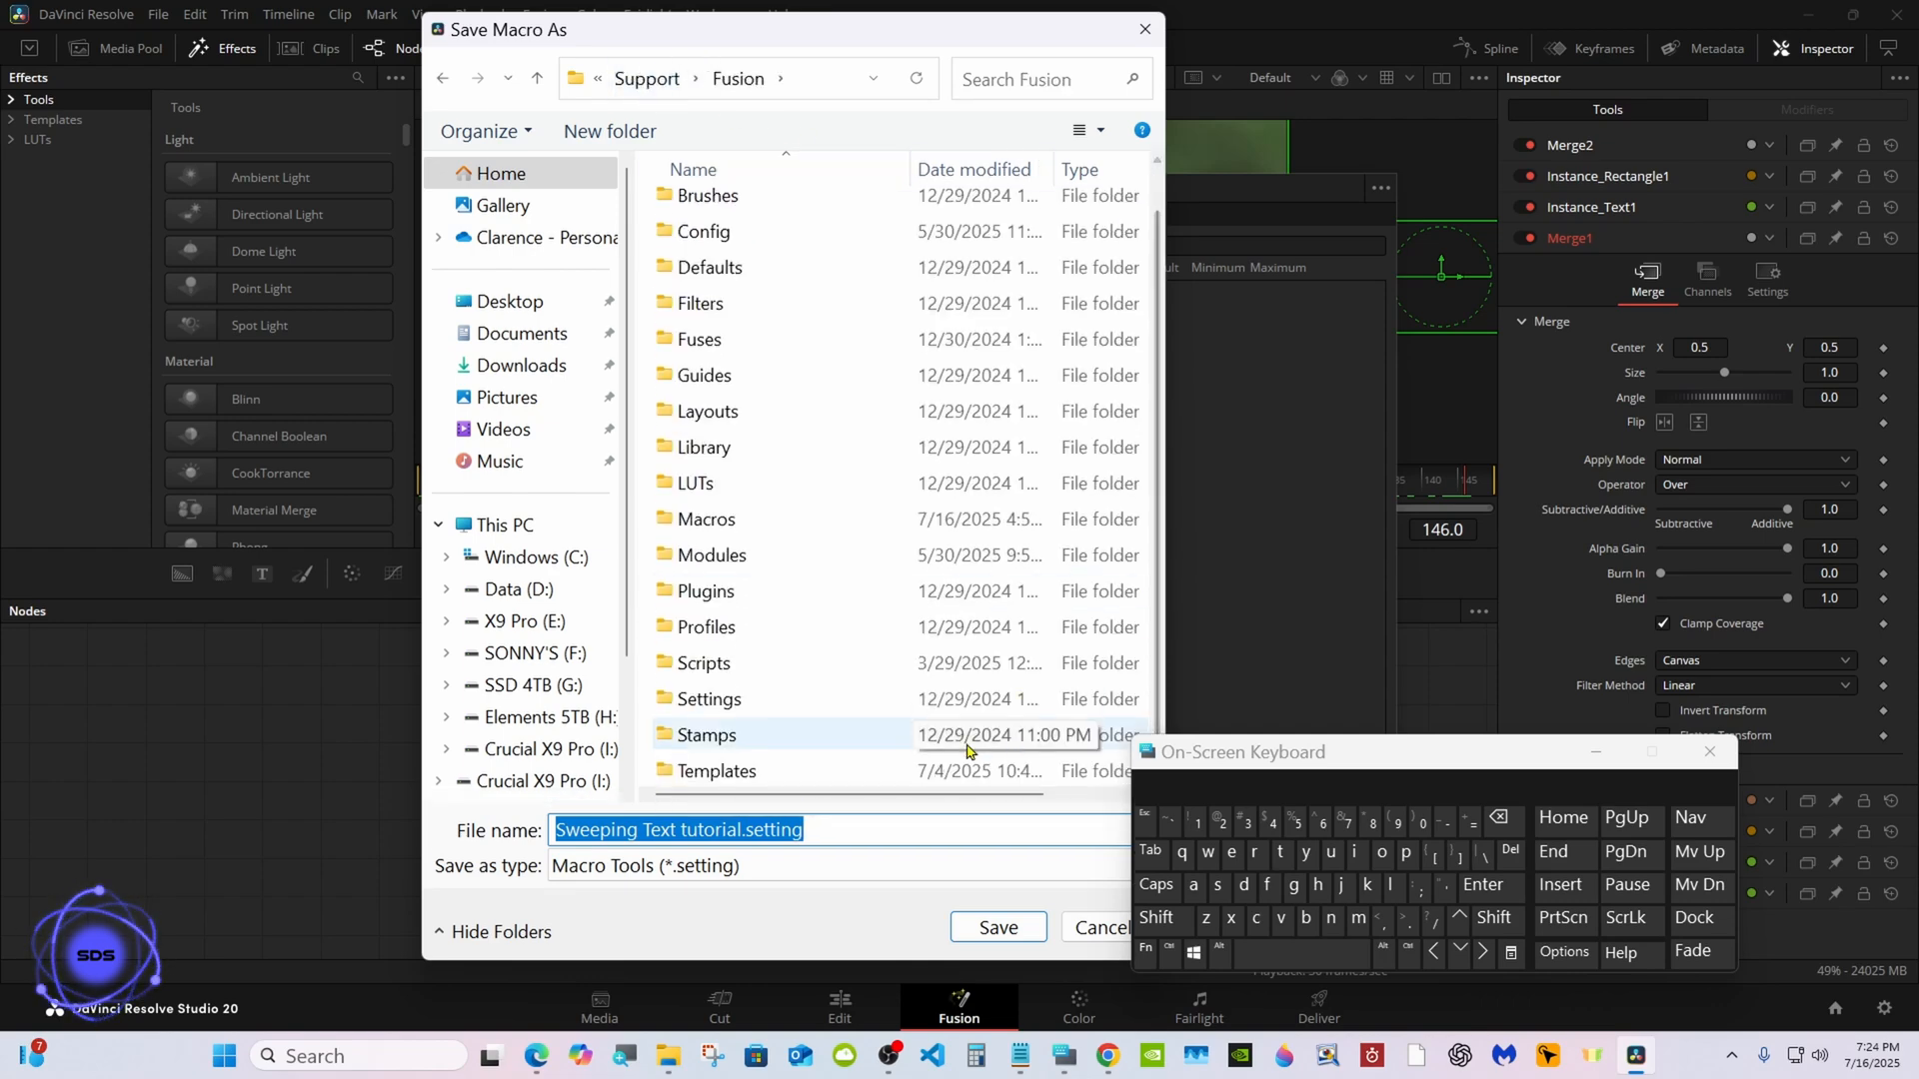
pyautogui.doubleClick(868, 769)
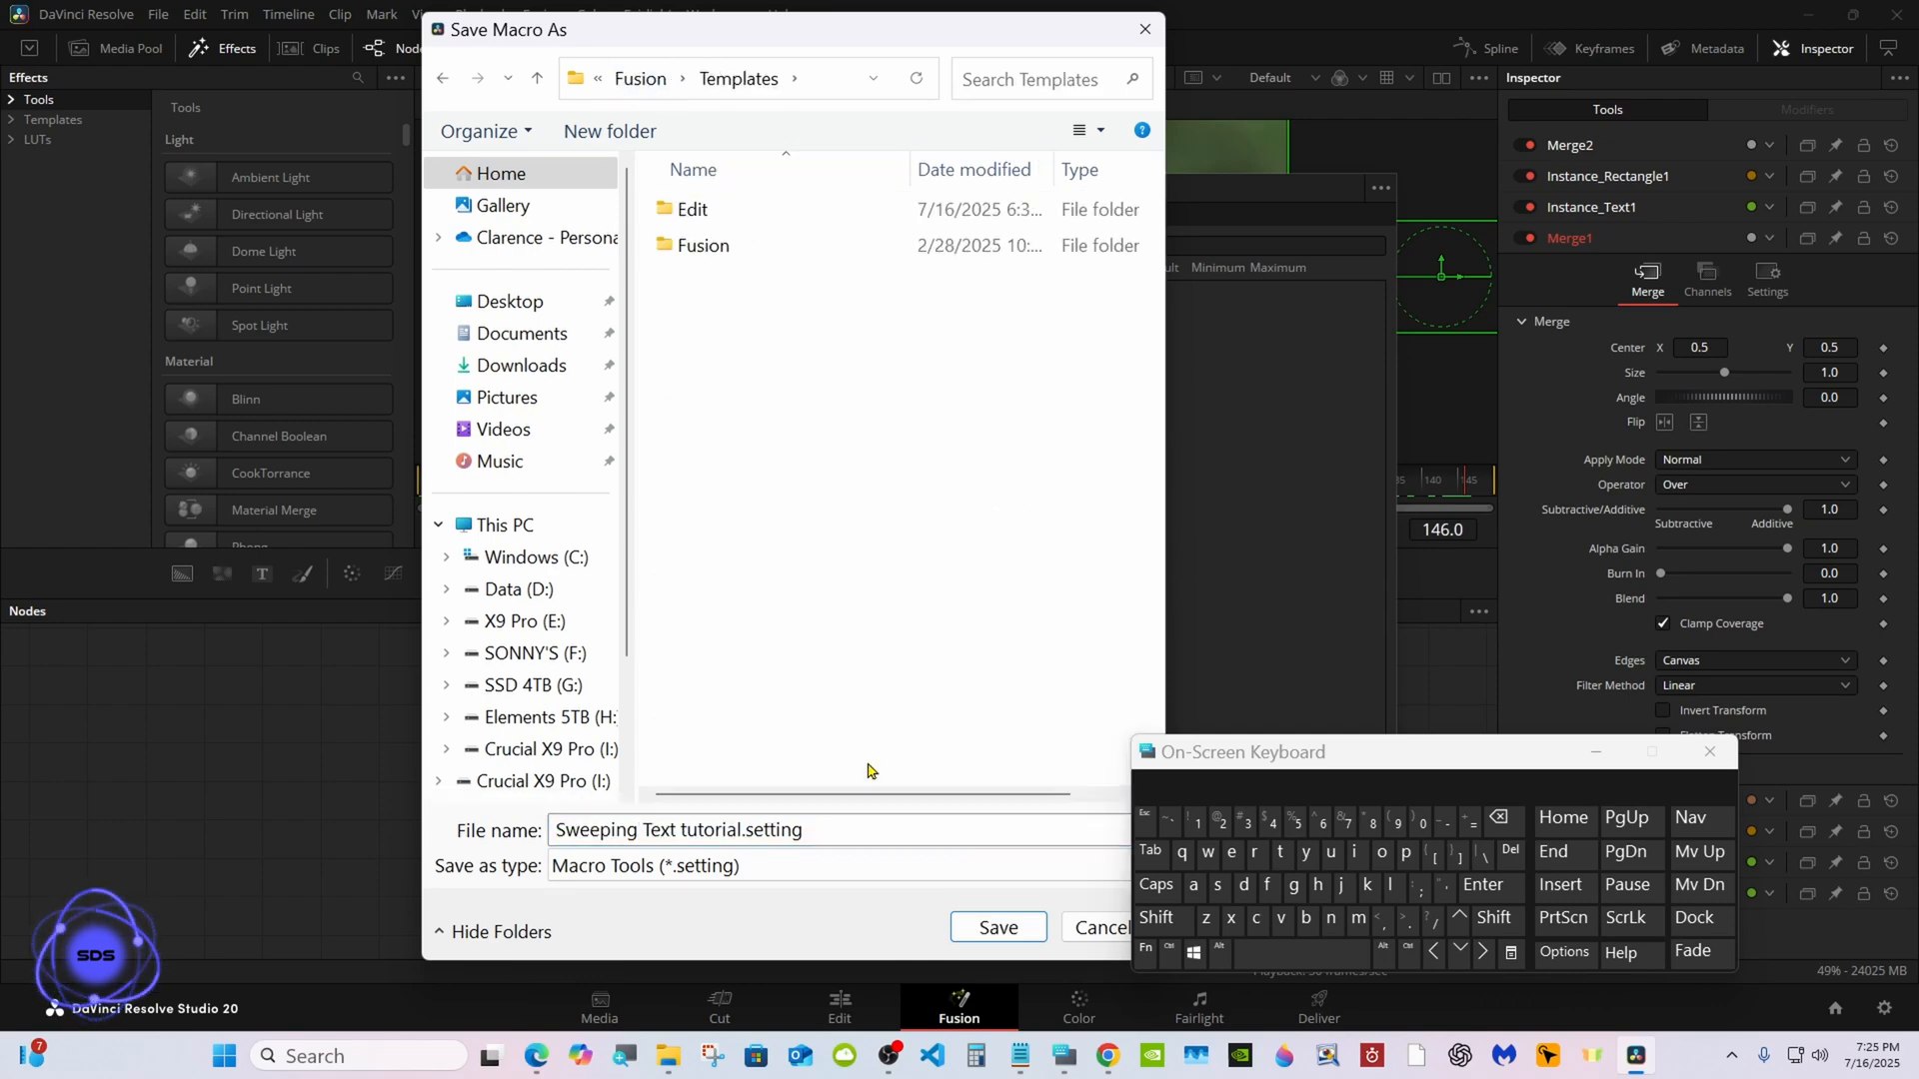
pyautogui.doubleClick(791, 207)
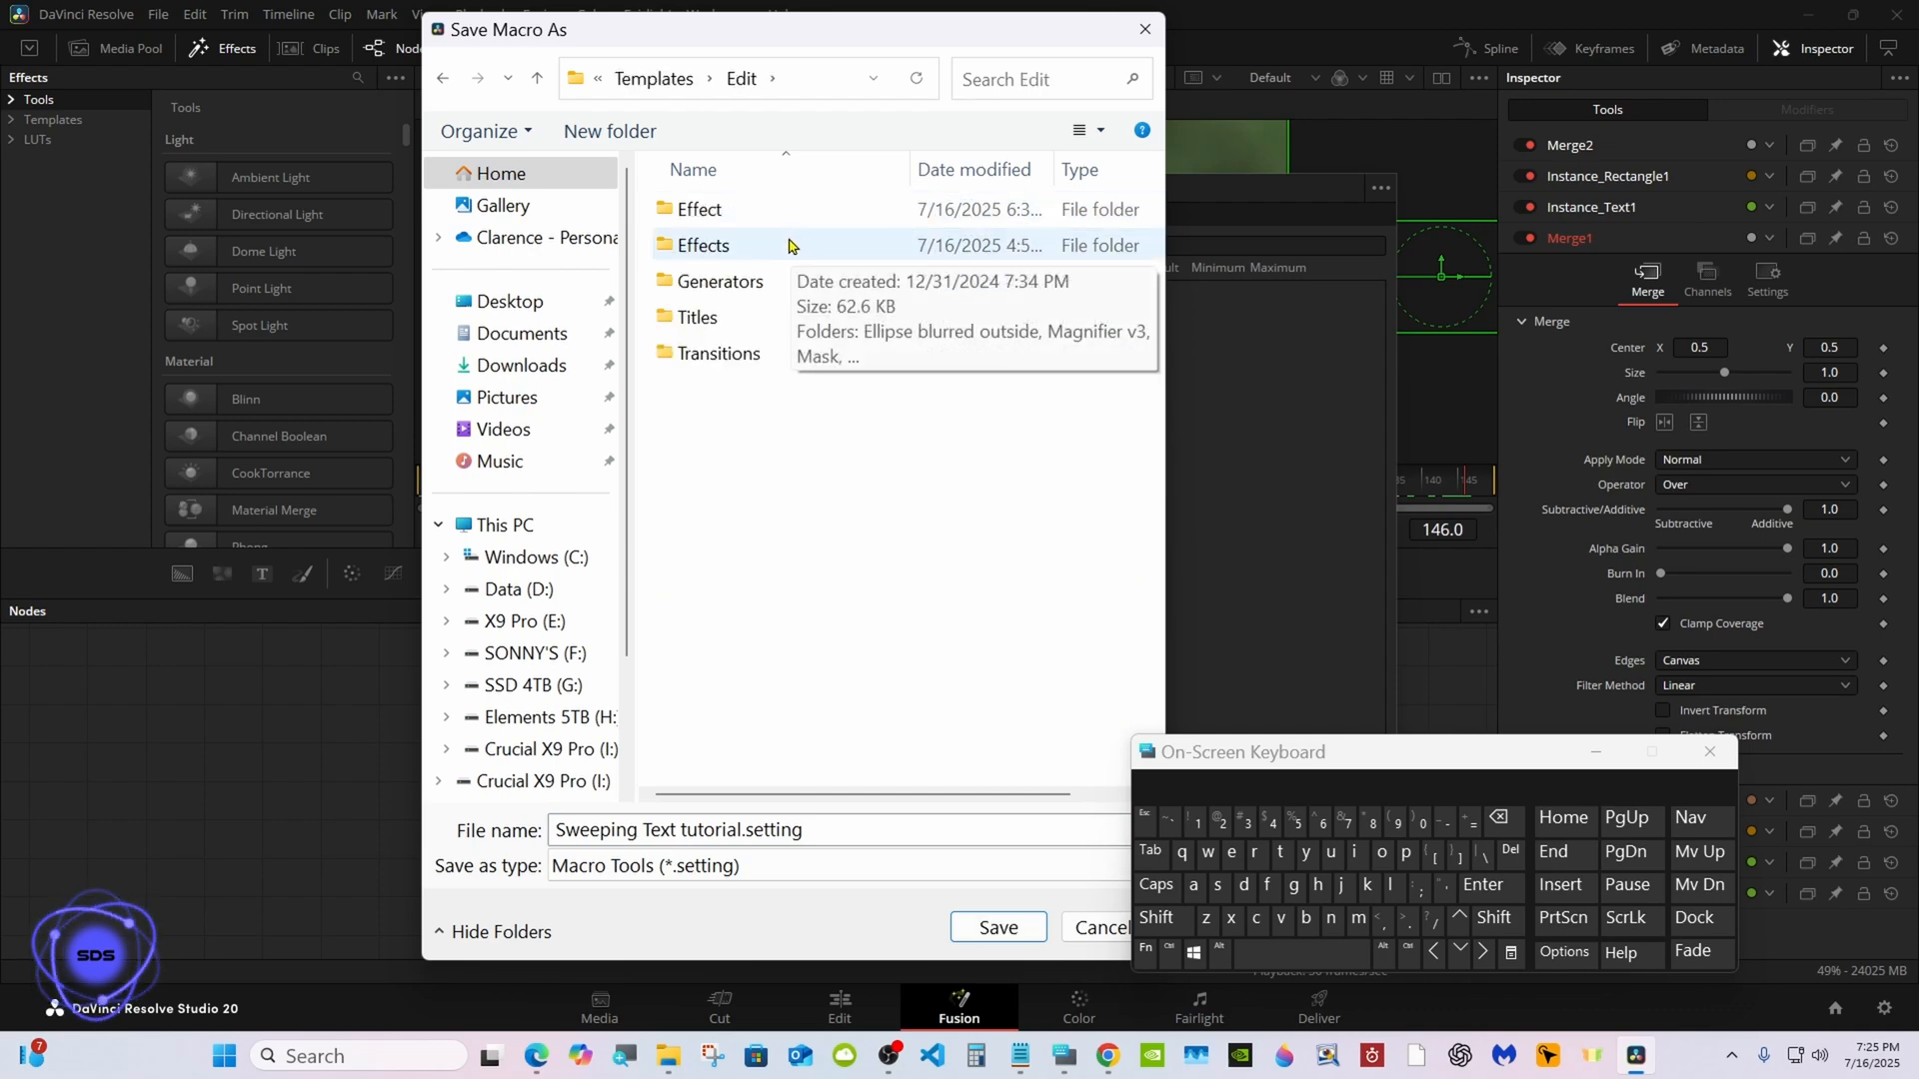
pyautogui.doubleClick(791, 245)
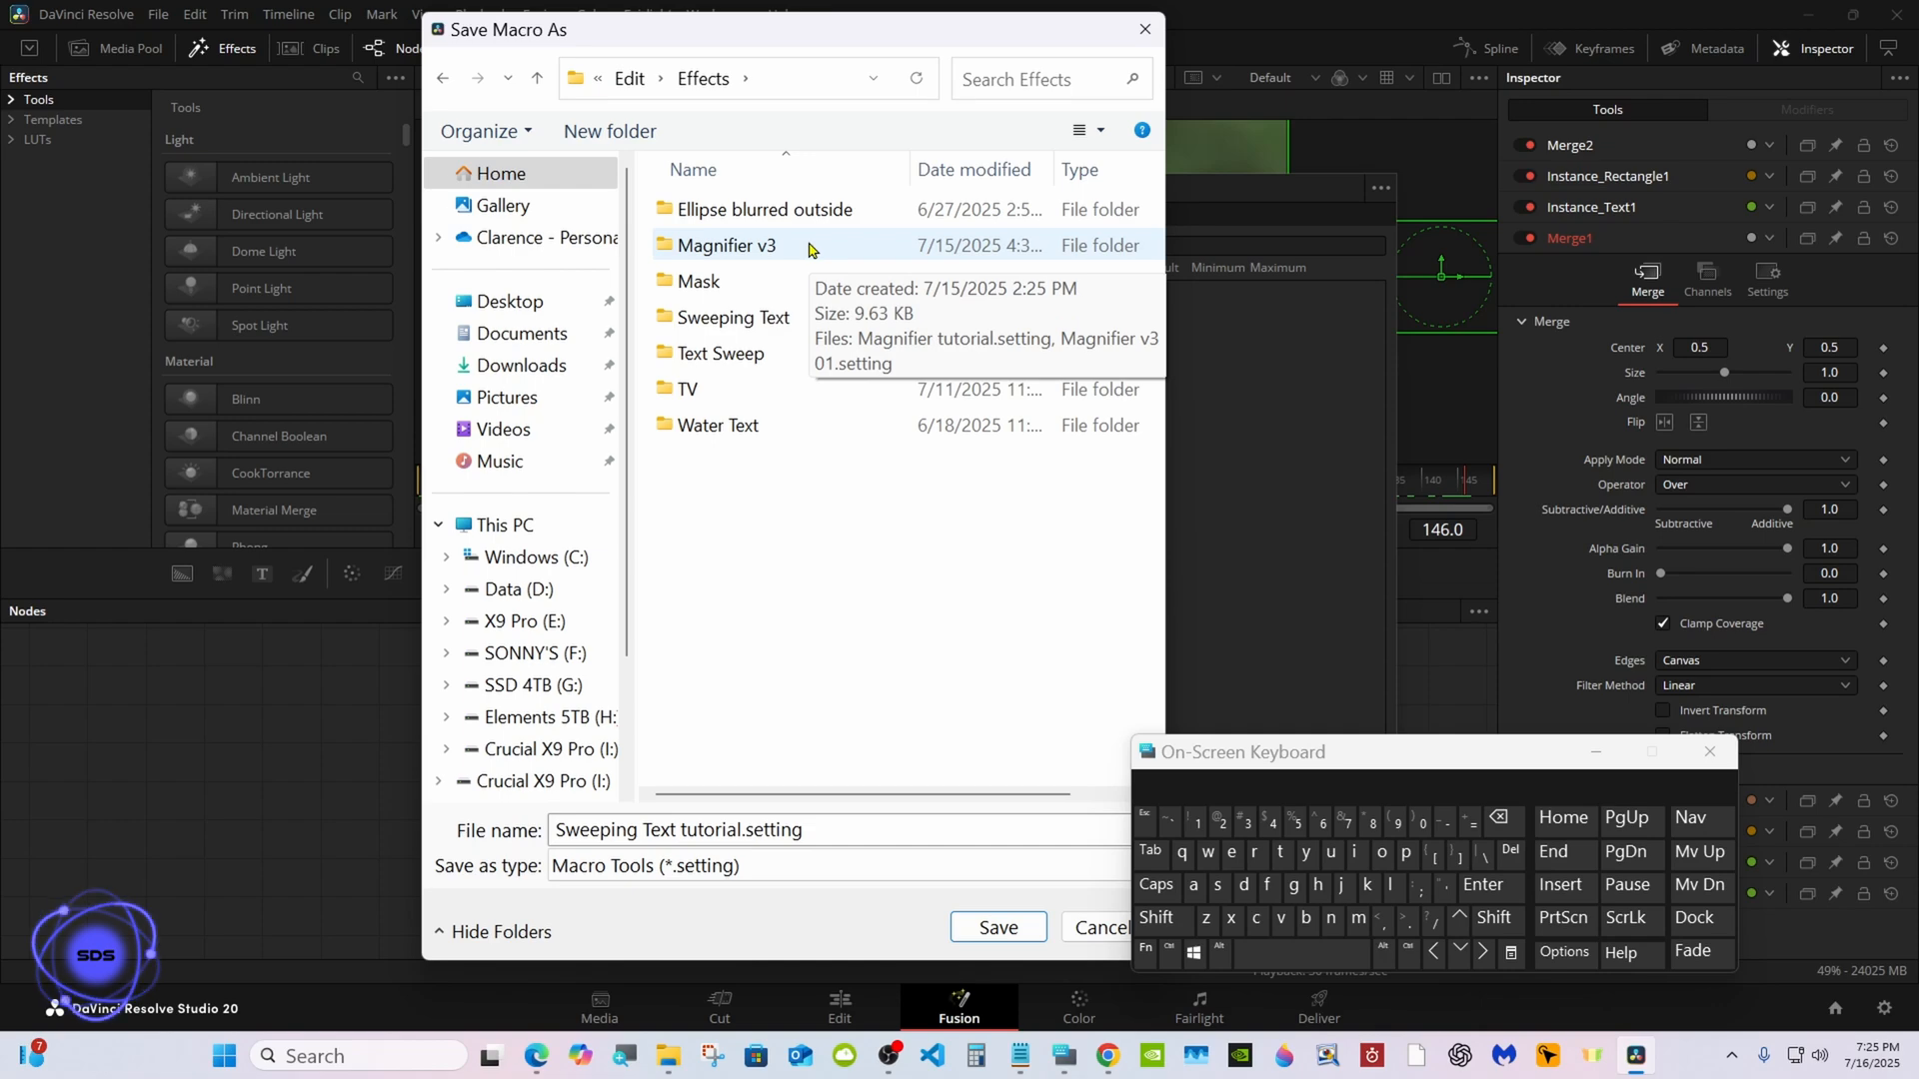
pyautogui.doubleClick(802, 317)
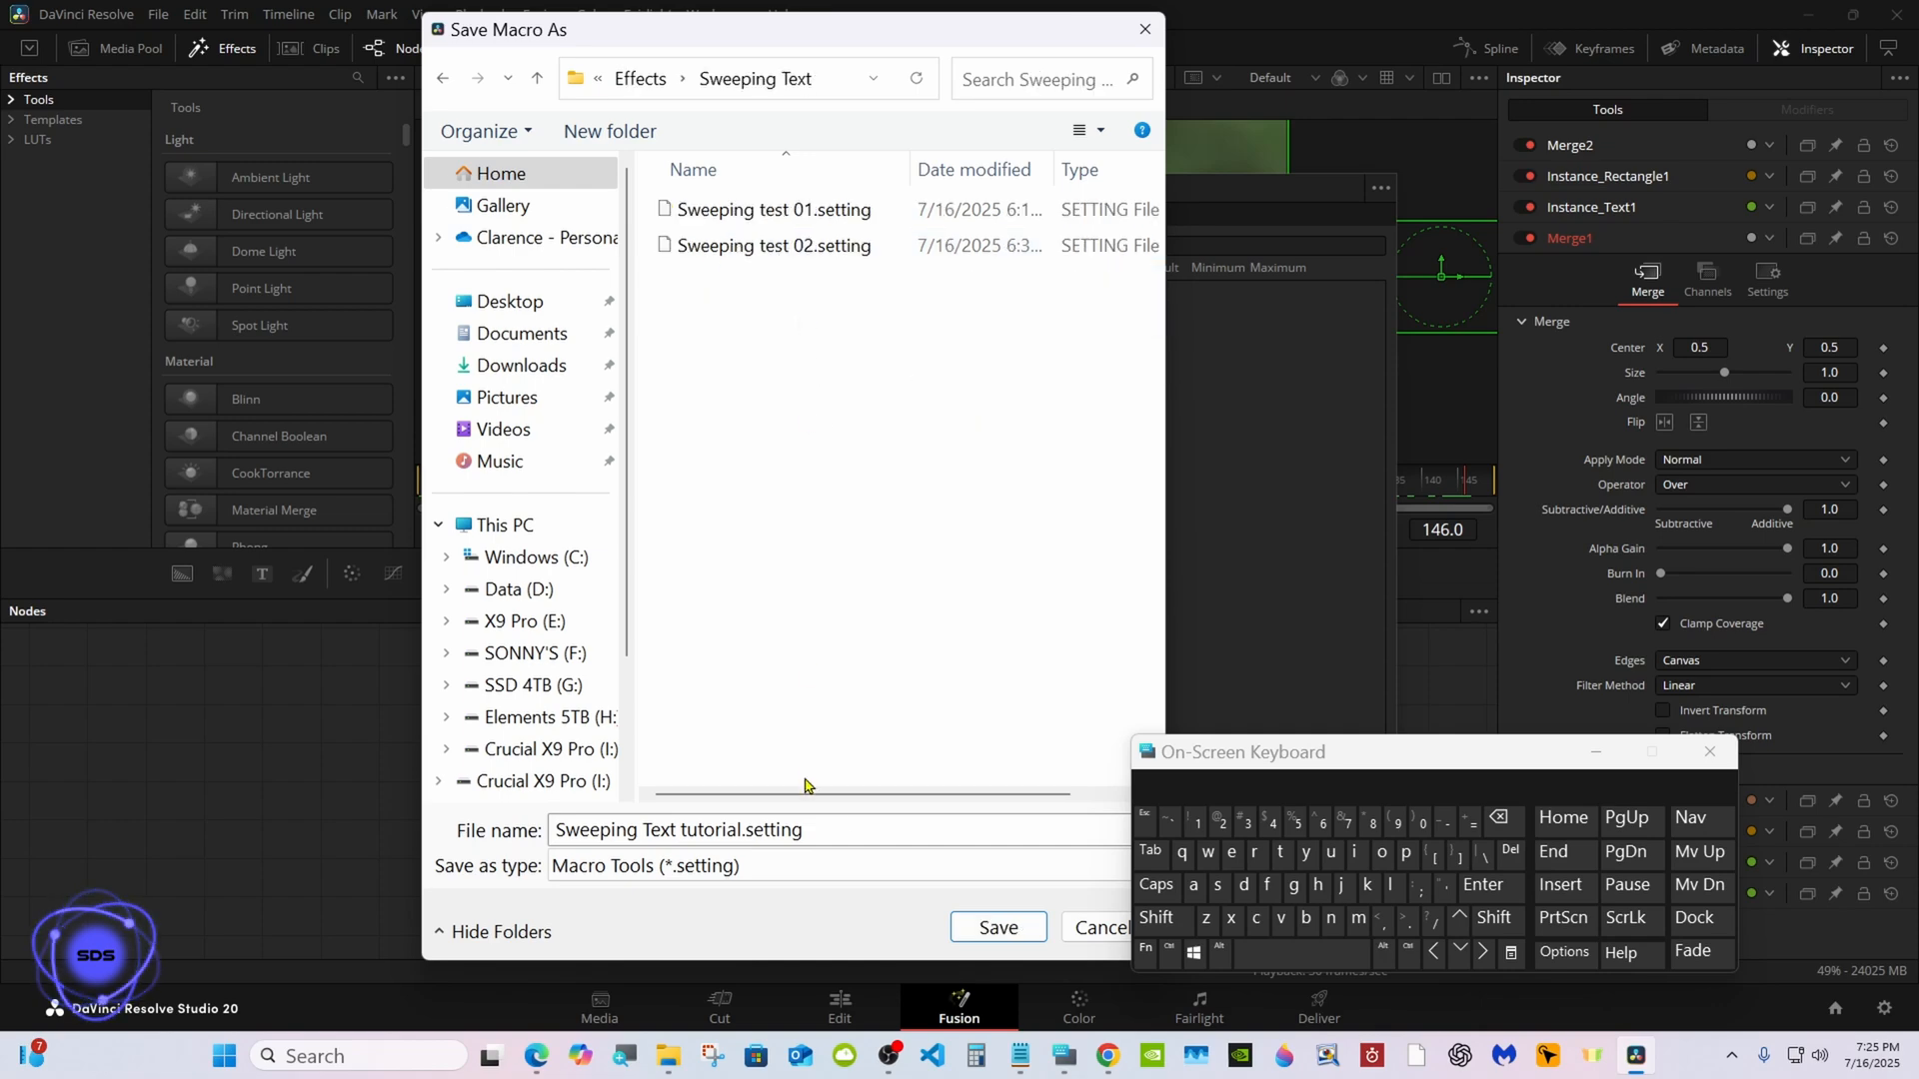
pyautogui.click(984, 927)
pyautogui.click(1596, 752)
pyautogui.click(1334, 876)
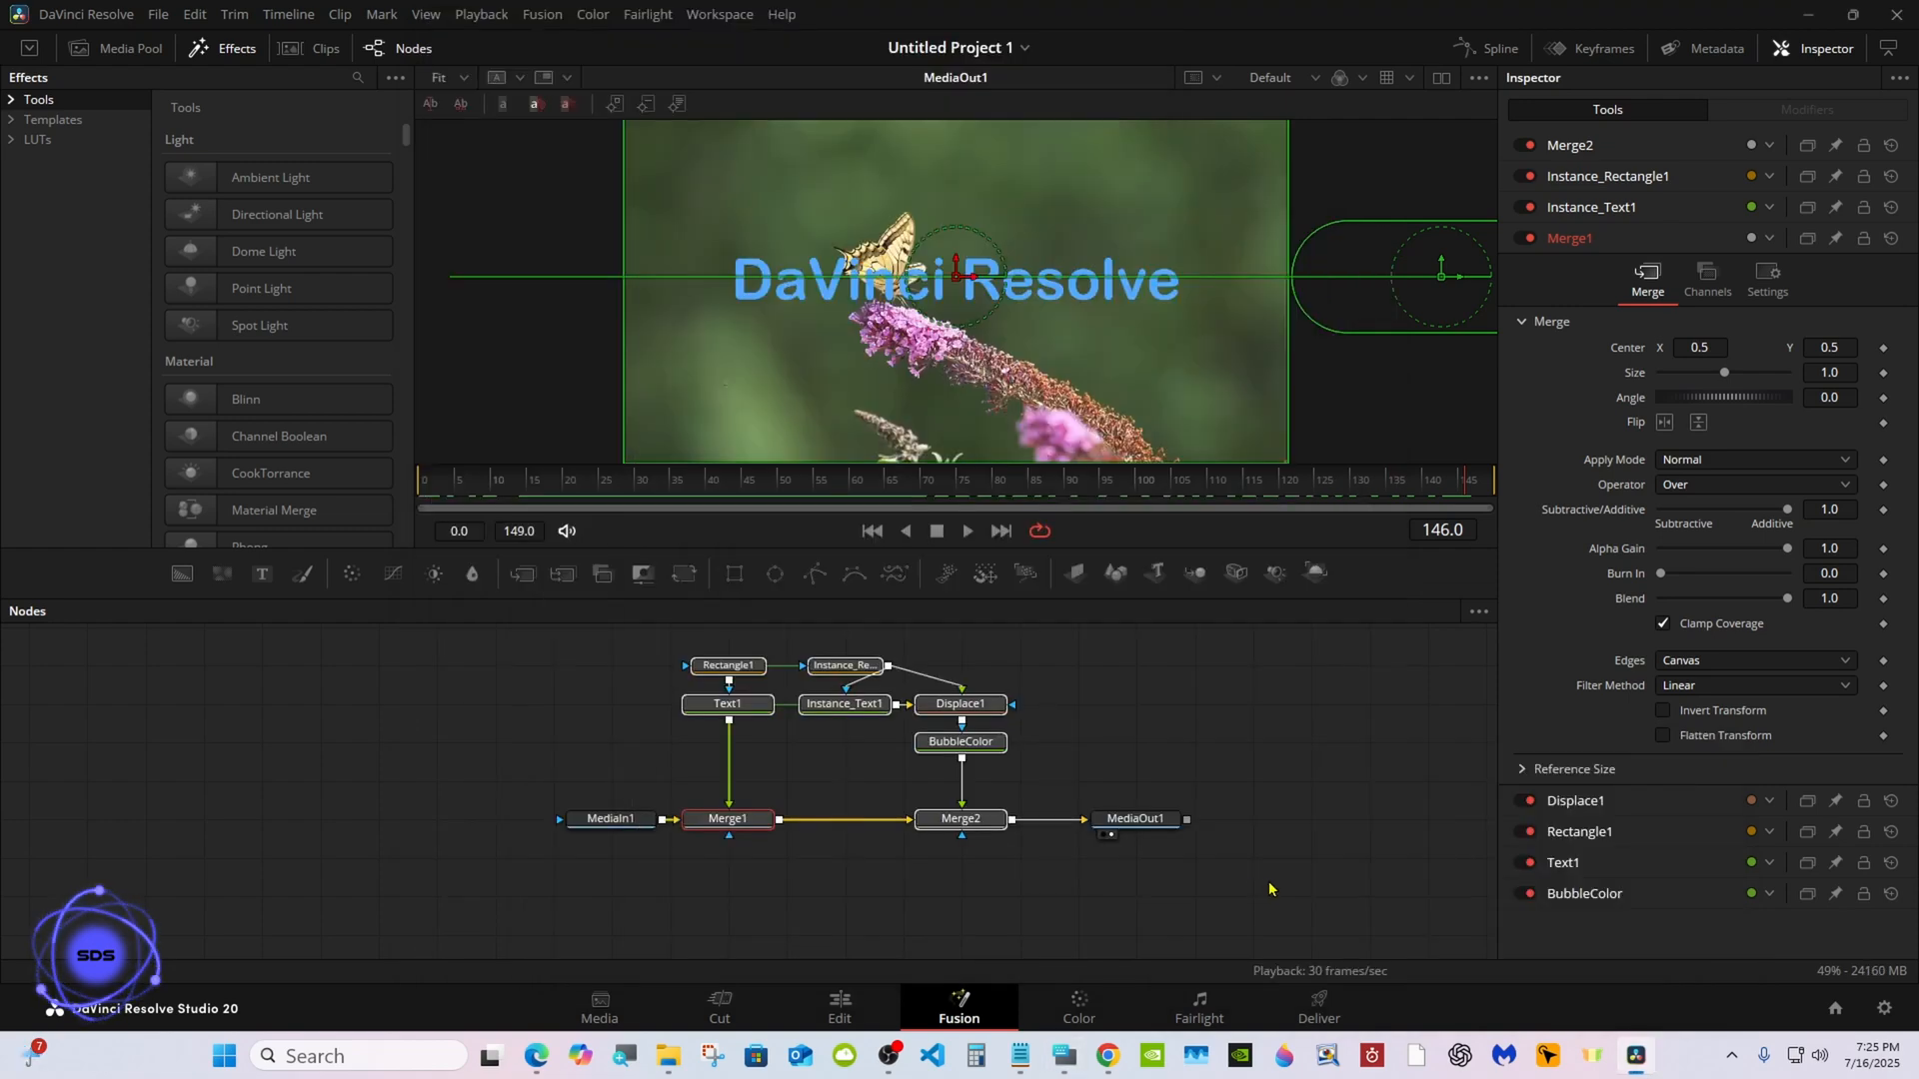
# On the Edit page, place Fusion Clip 2 directly after Fusion Clip 1 and apply the Sweeping Text tutorial effect to it.
pyautogui.click(840, 1004)
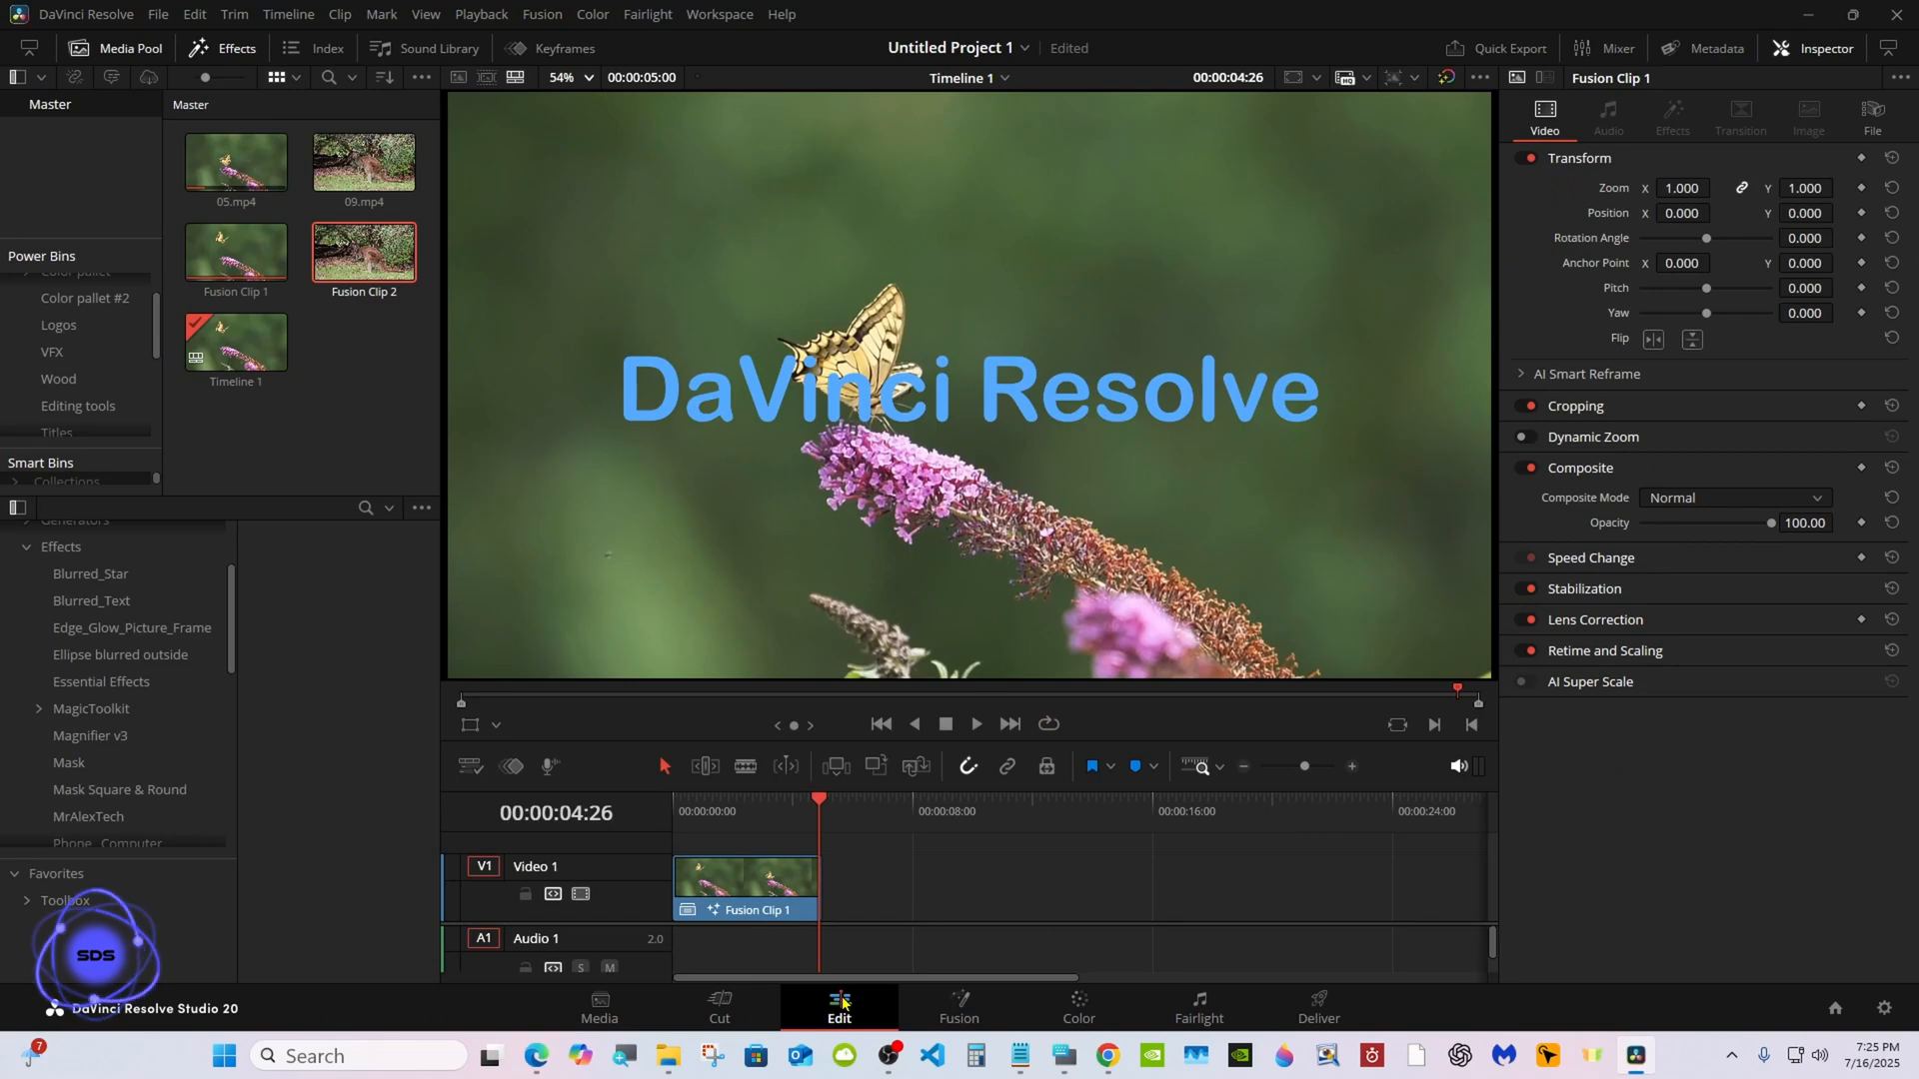
pyautogui.moveTo(364, 252); pyautogui.dragTo(890, 885)
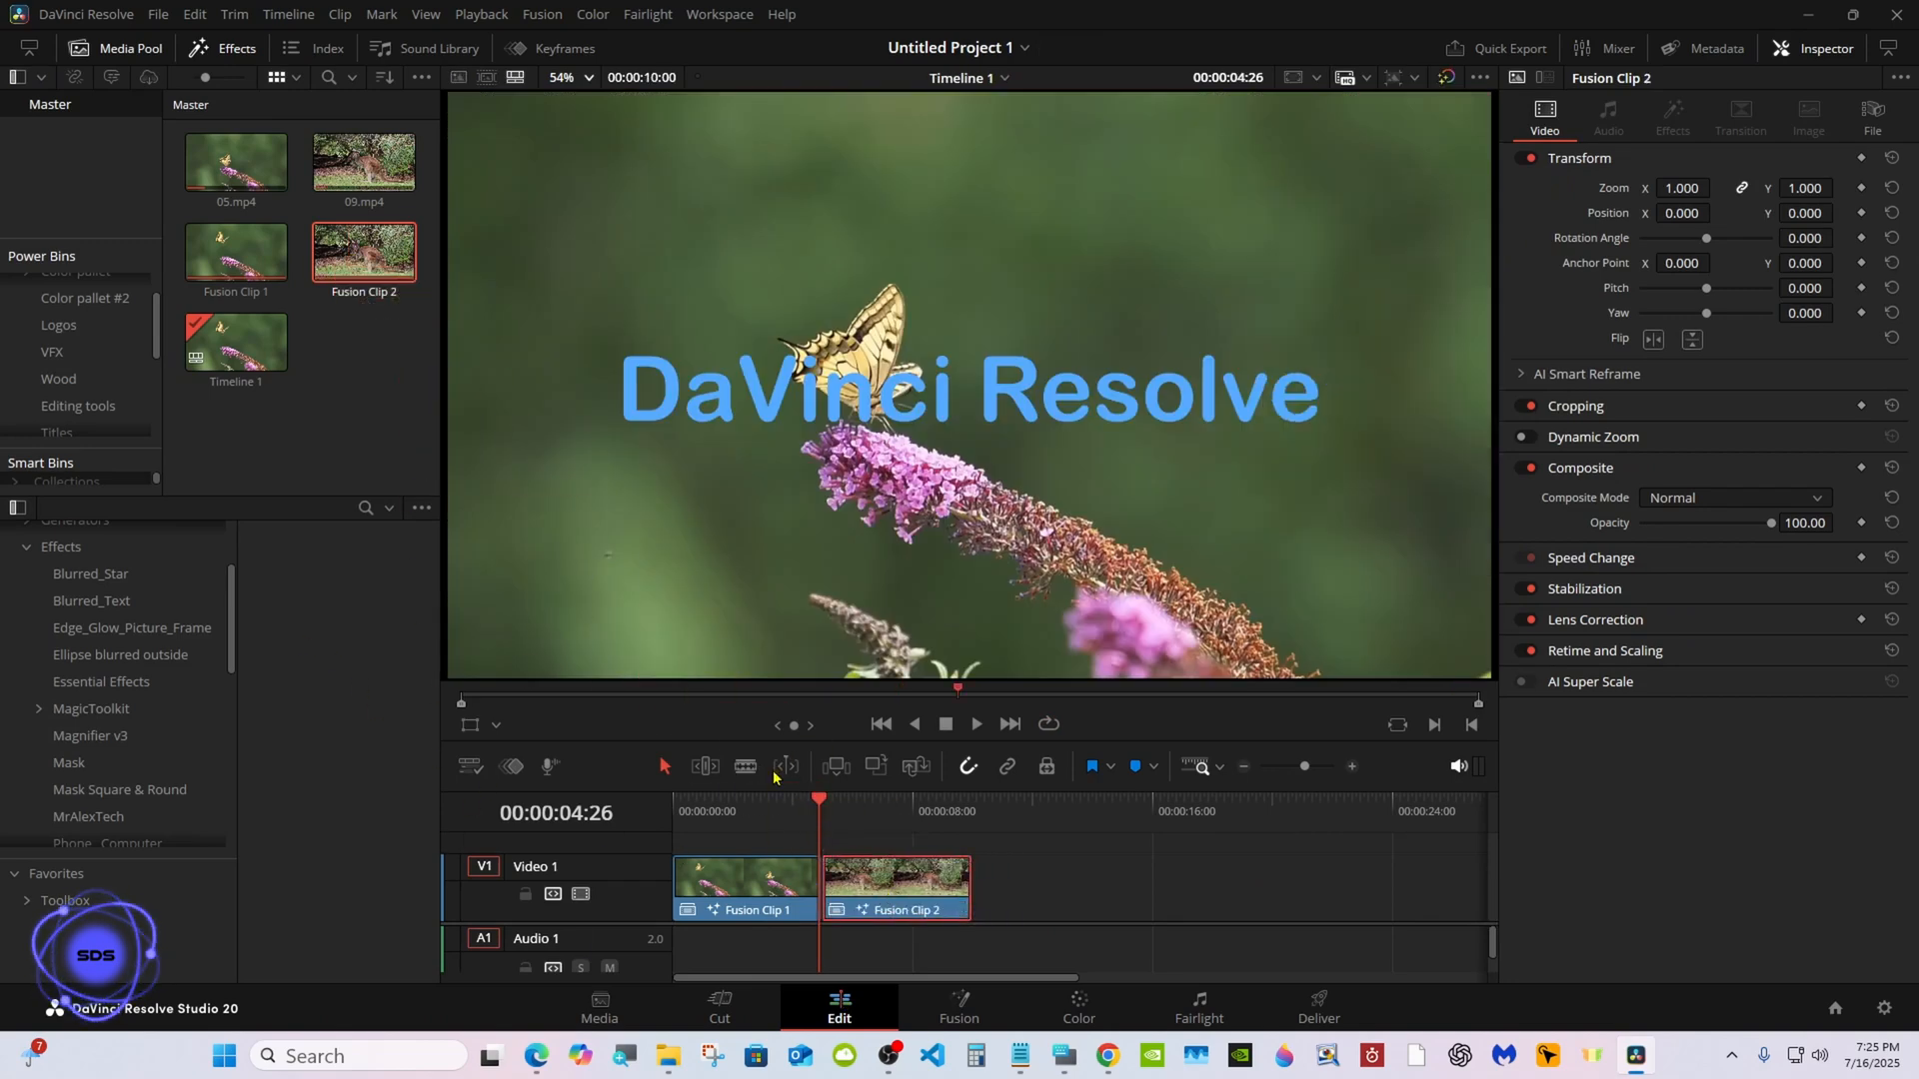
pyautogui.scroll(-10, 130, 699)
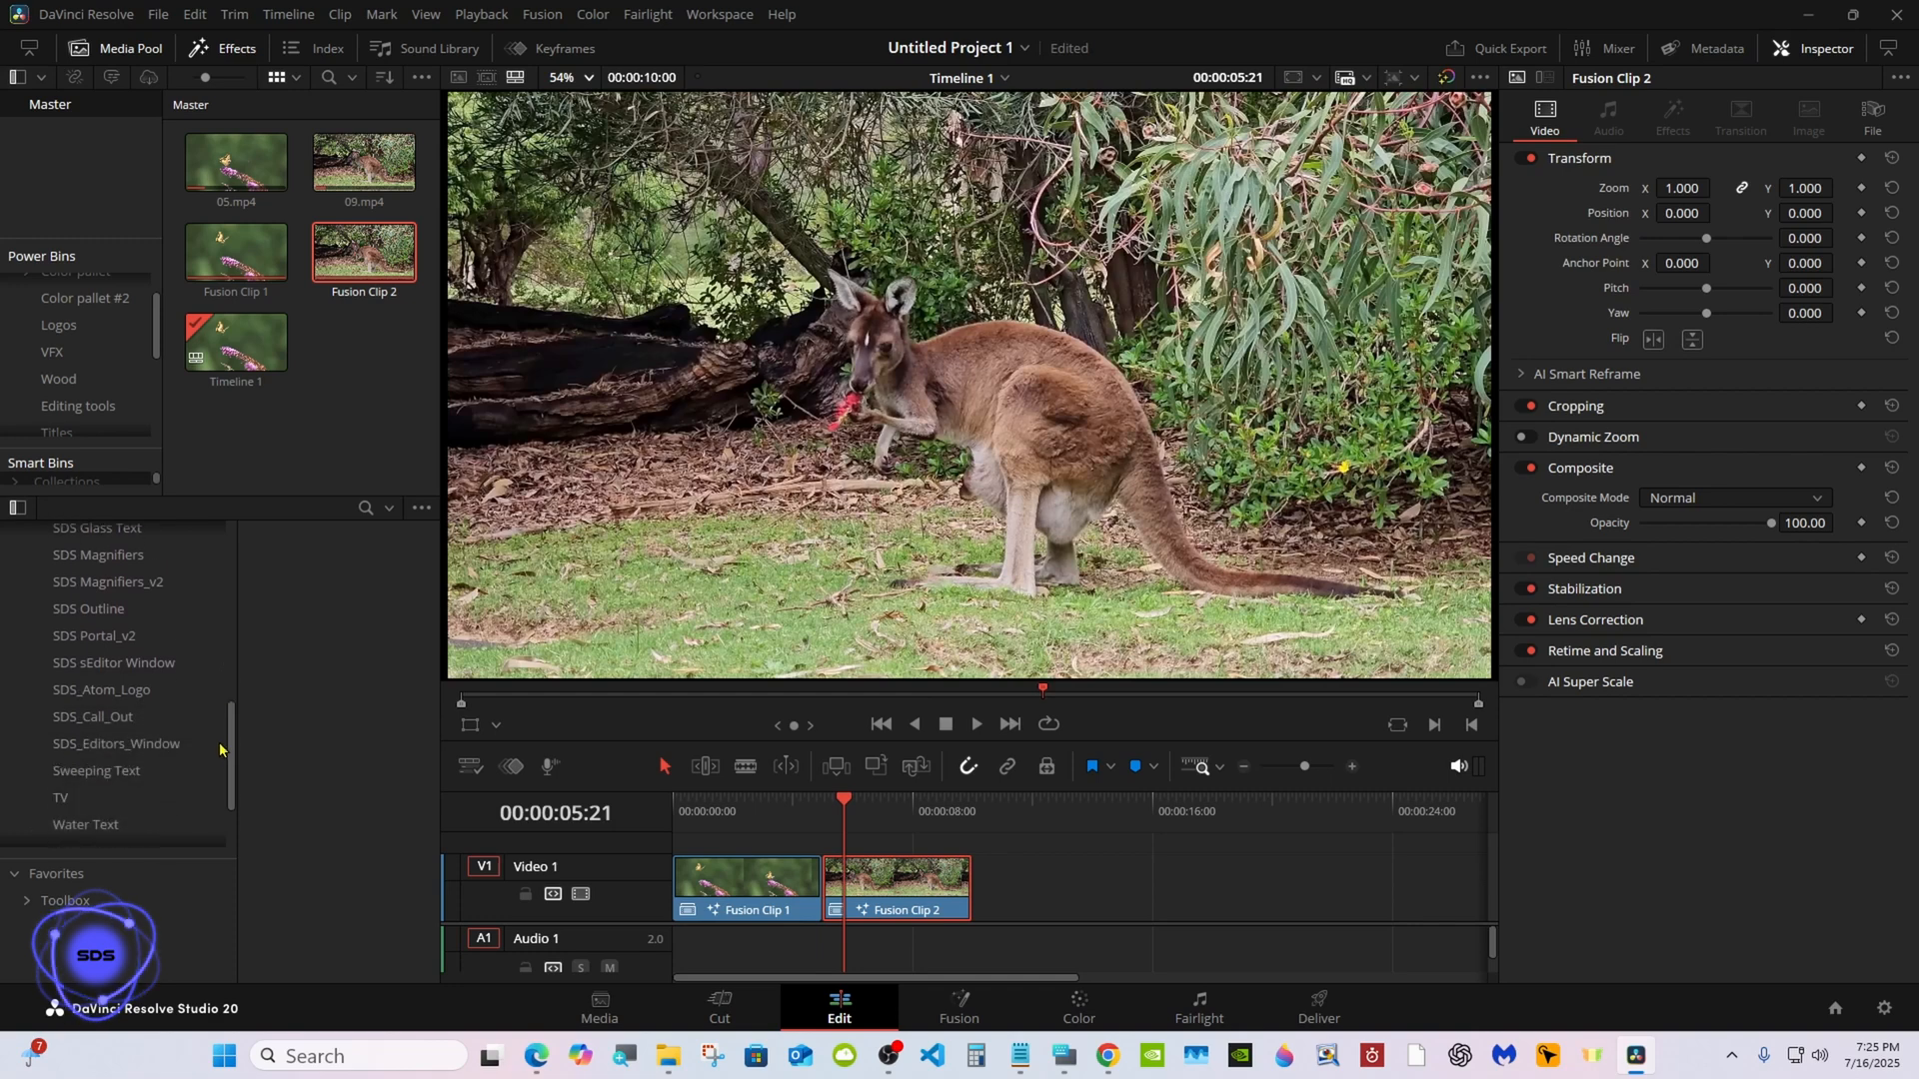
pyautogui.click(130, 762)
pyautogui.moveTo(350, 649); pyautogui.dragTo(894, 909)
# Play Fusion Clip 2 from its start to preview the sweeping text effect.
pyautogui.press('Up')
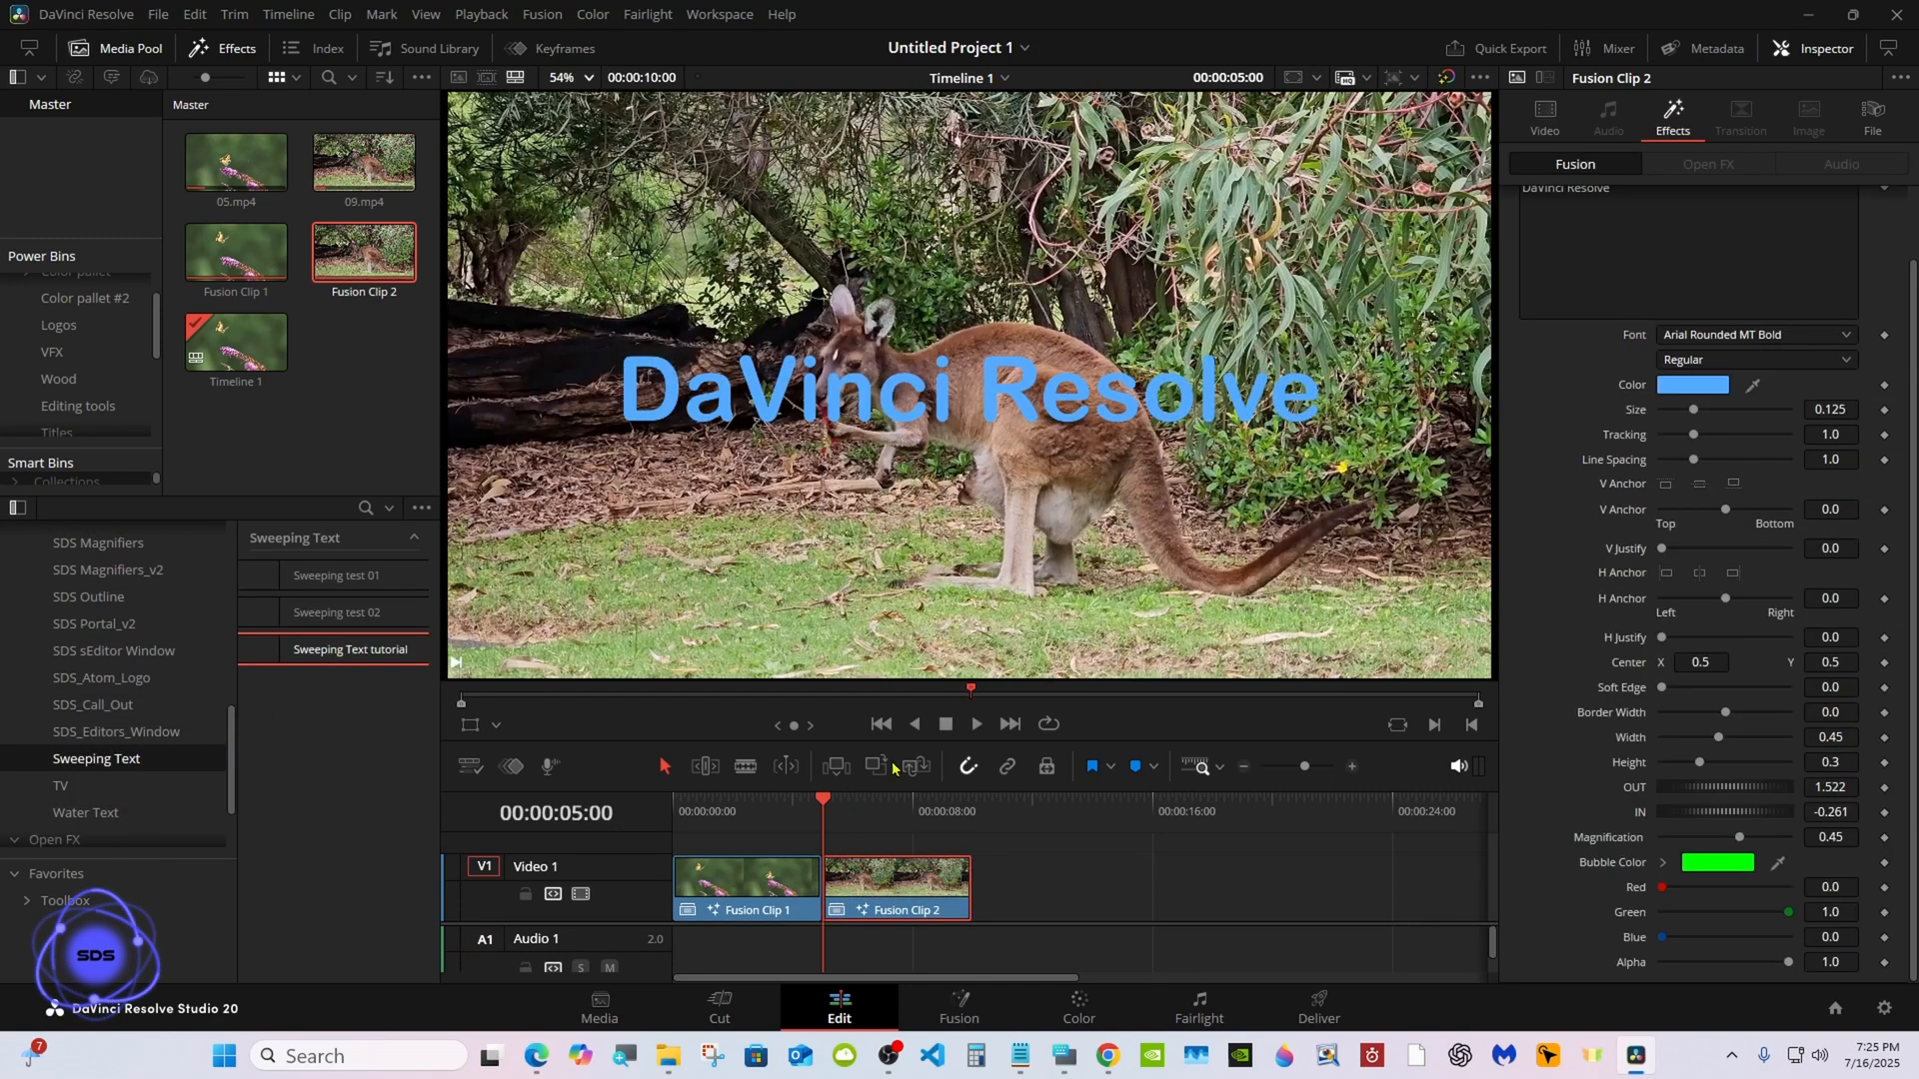
pyautogui.click(975, 725)
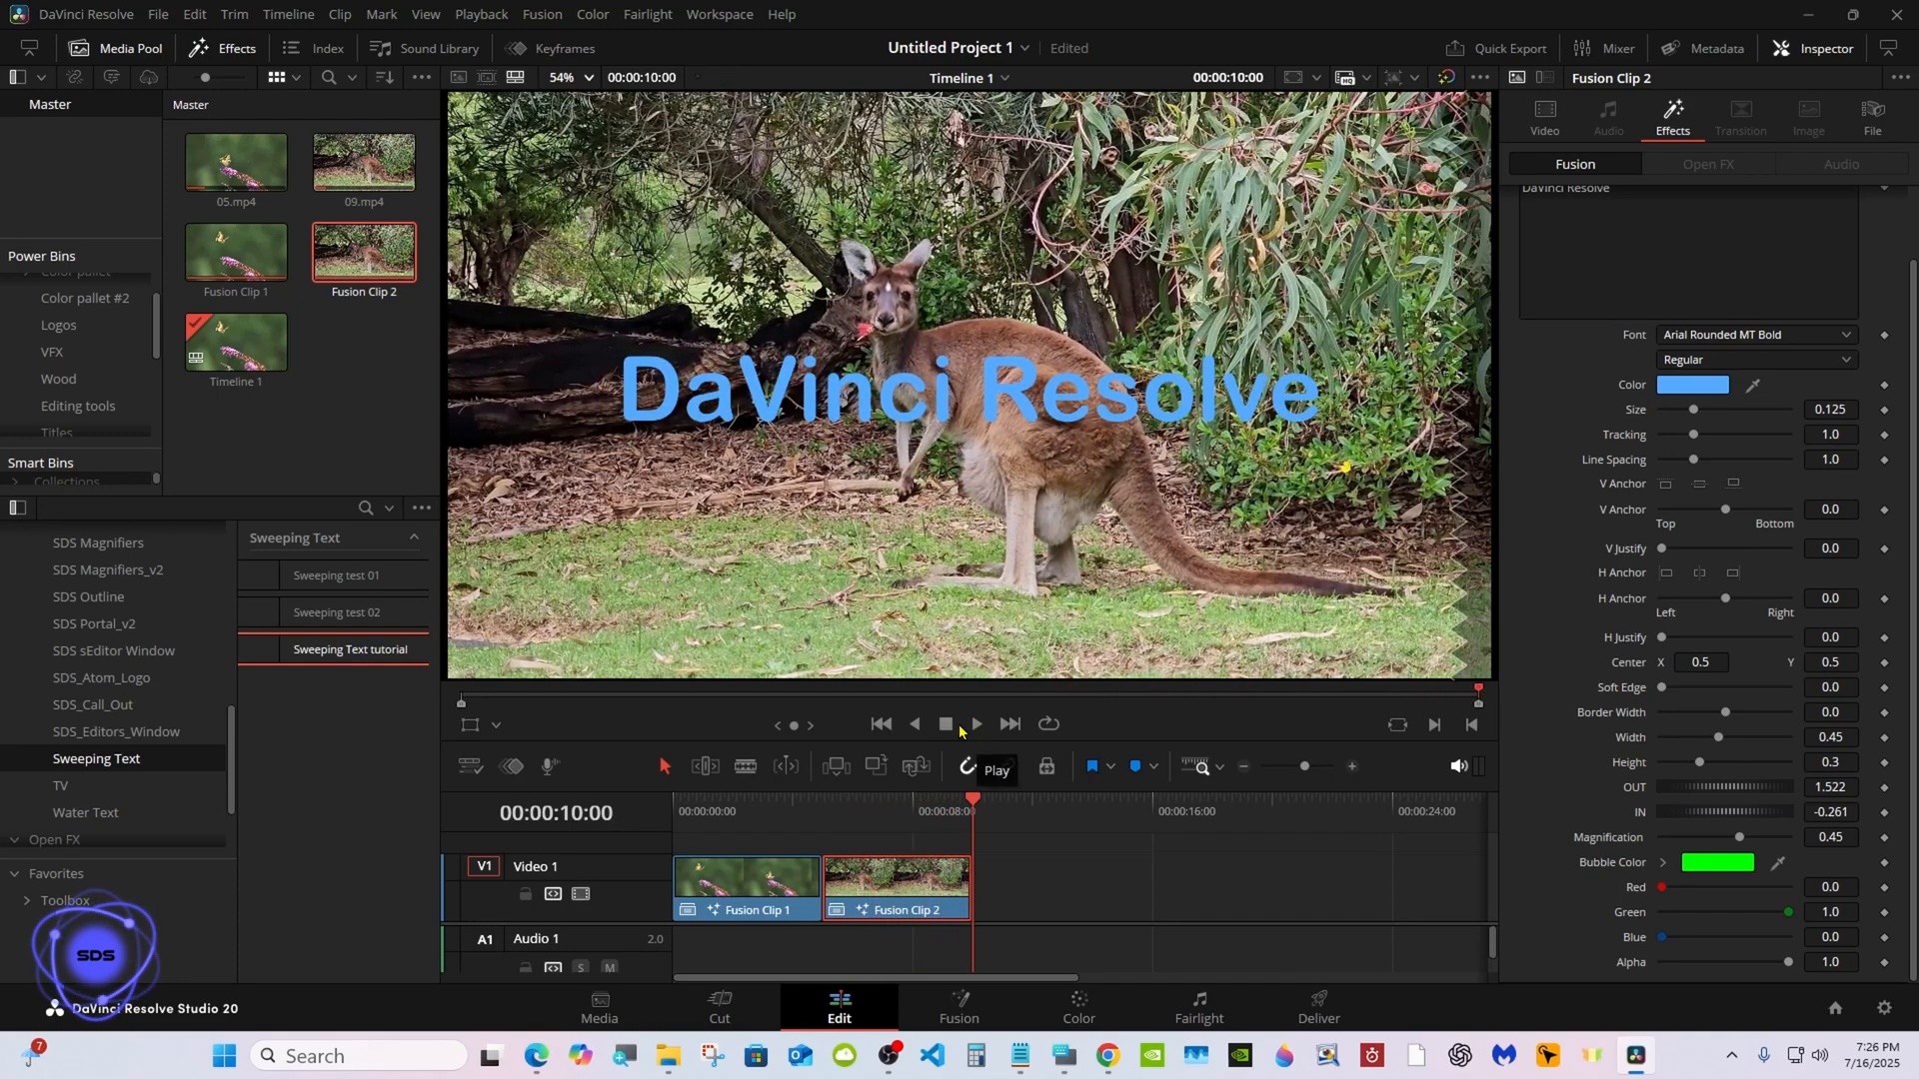
pyautogui.click(837, 815)
# Add 05.mp4 to Video 1 at 00:00:12:00, split it at about 24 seconds and delete the remainder.
pyautogui.moveTo(236, 160); pyautogui.dragTo(1039, 887)
pyautogui.click(1036, 815)
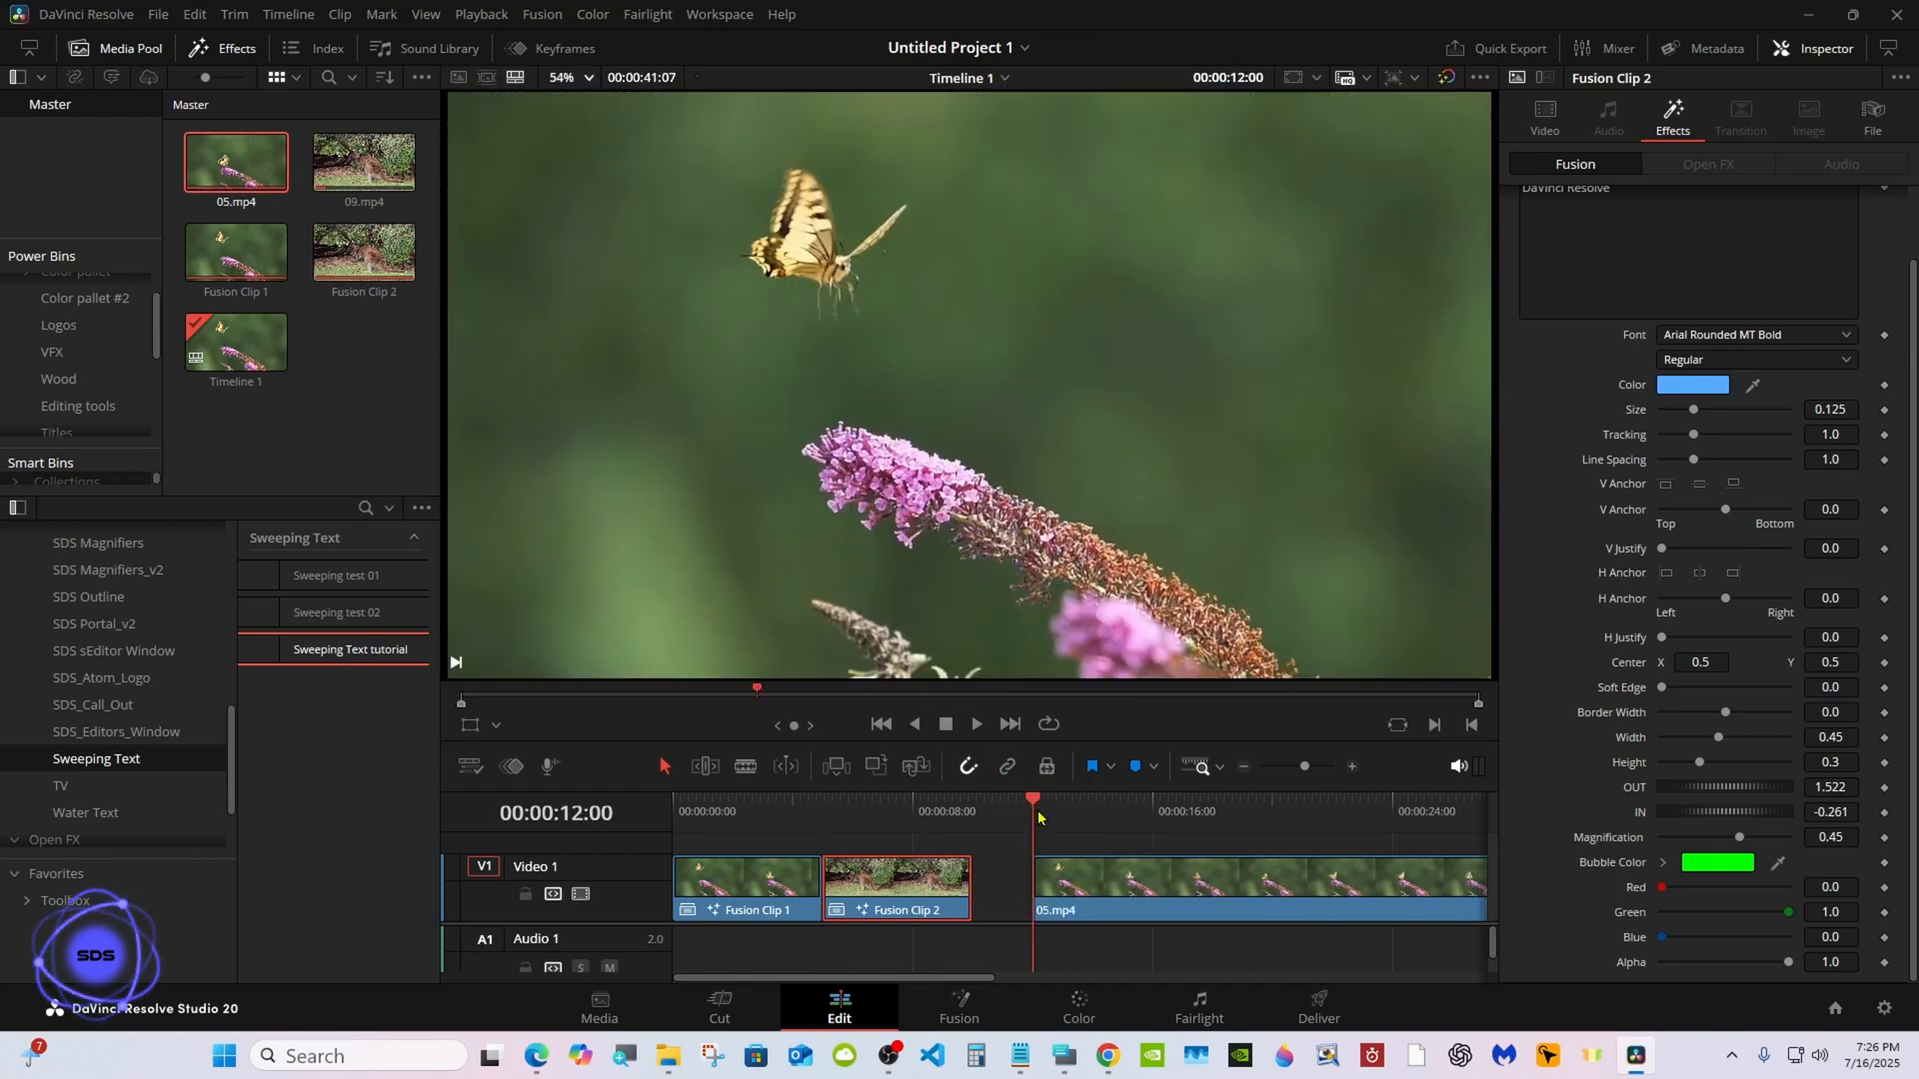
pyautogui.click(1389, 884)
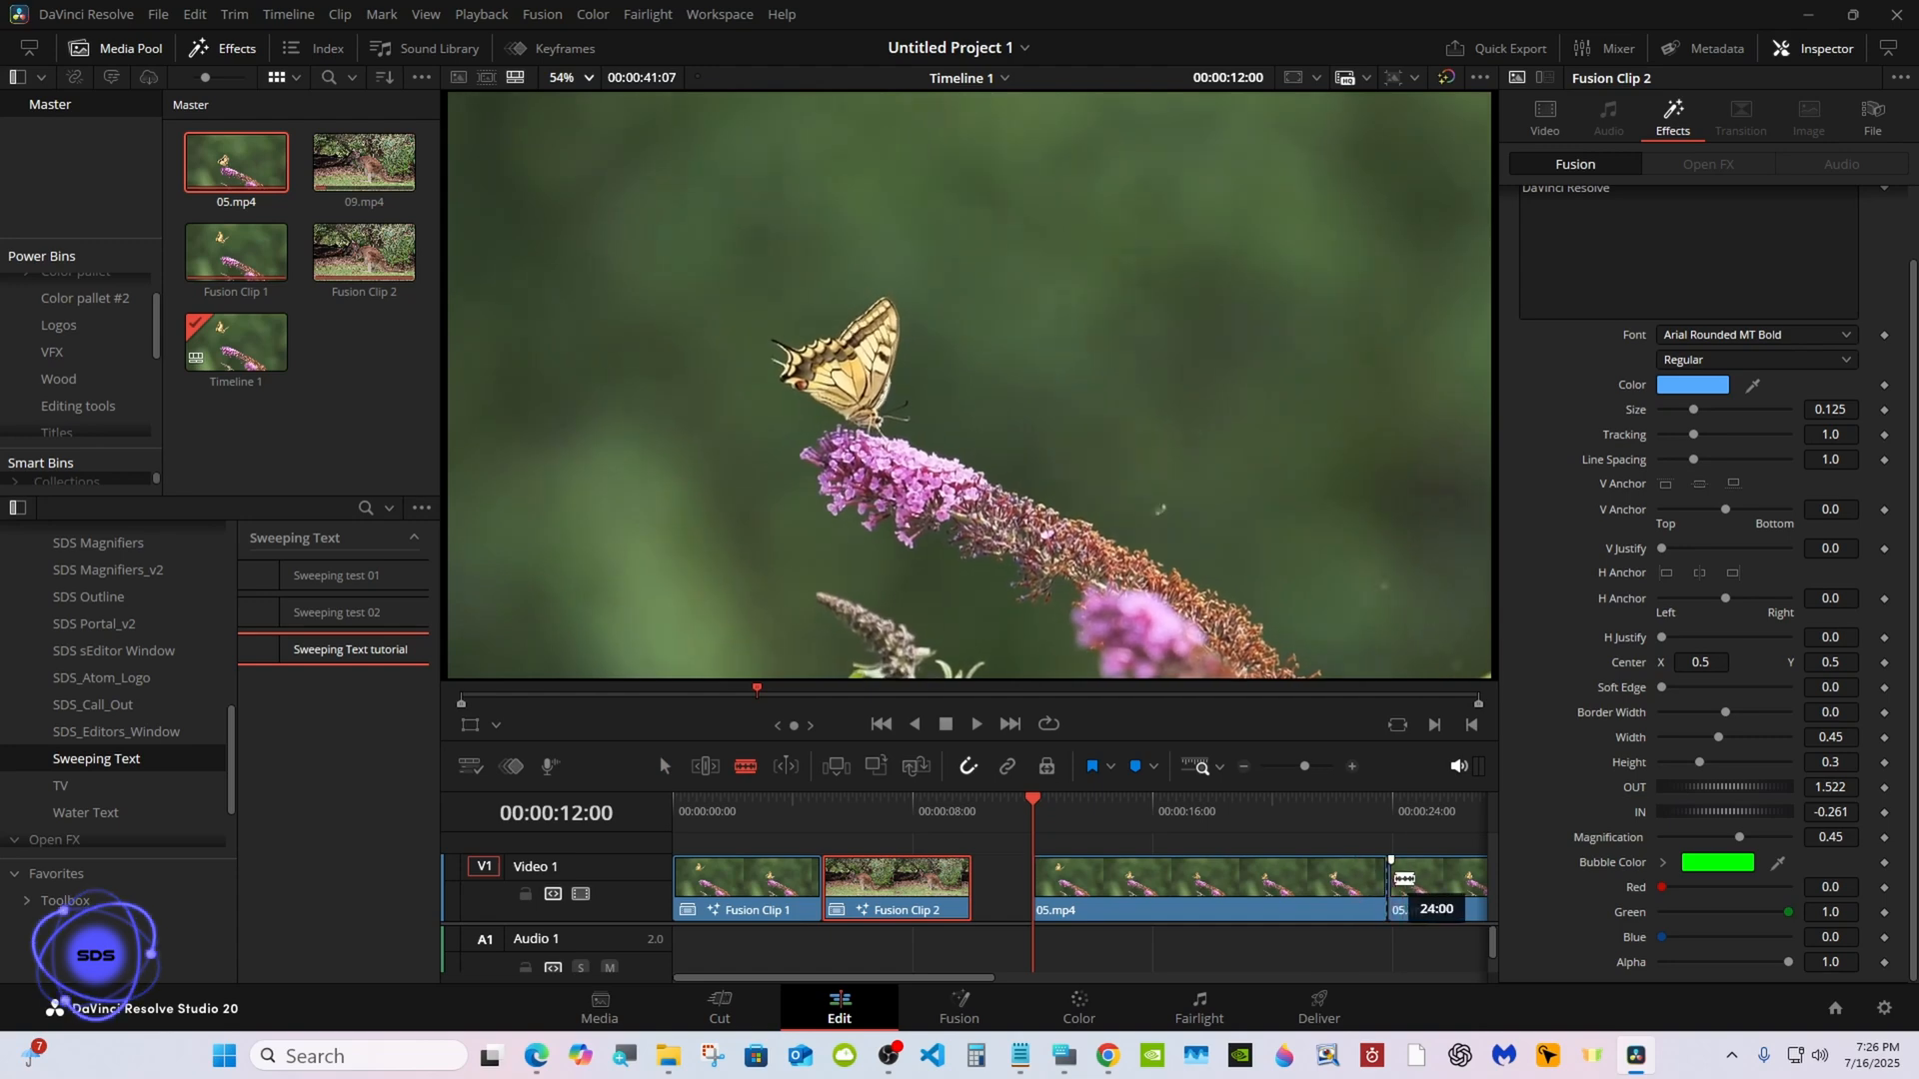
pyautogui.rightClick(1423, 884)
pyautogui.click(1458, 401)
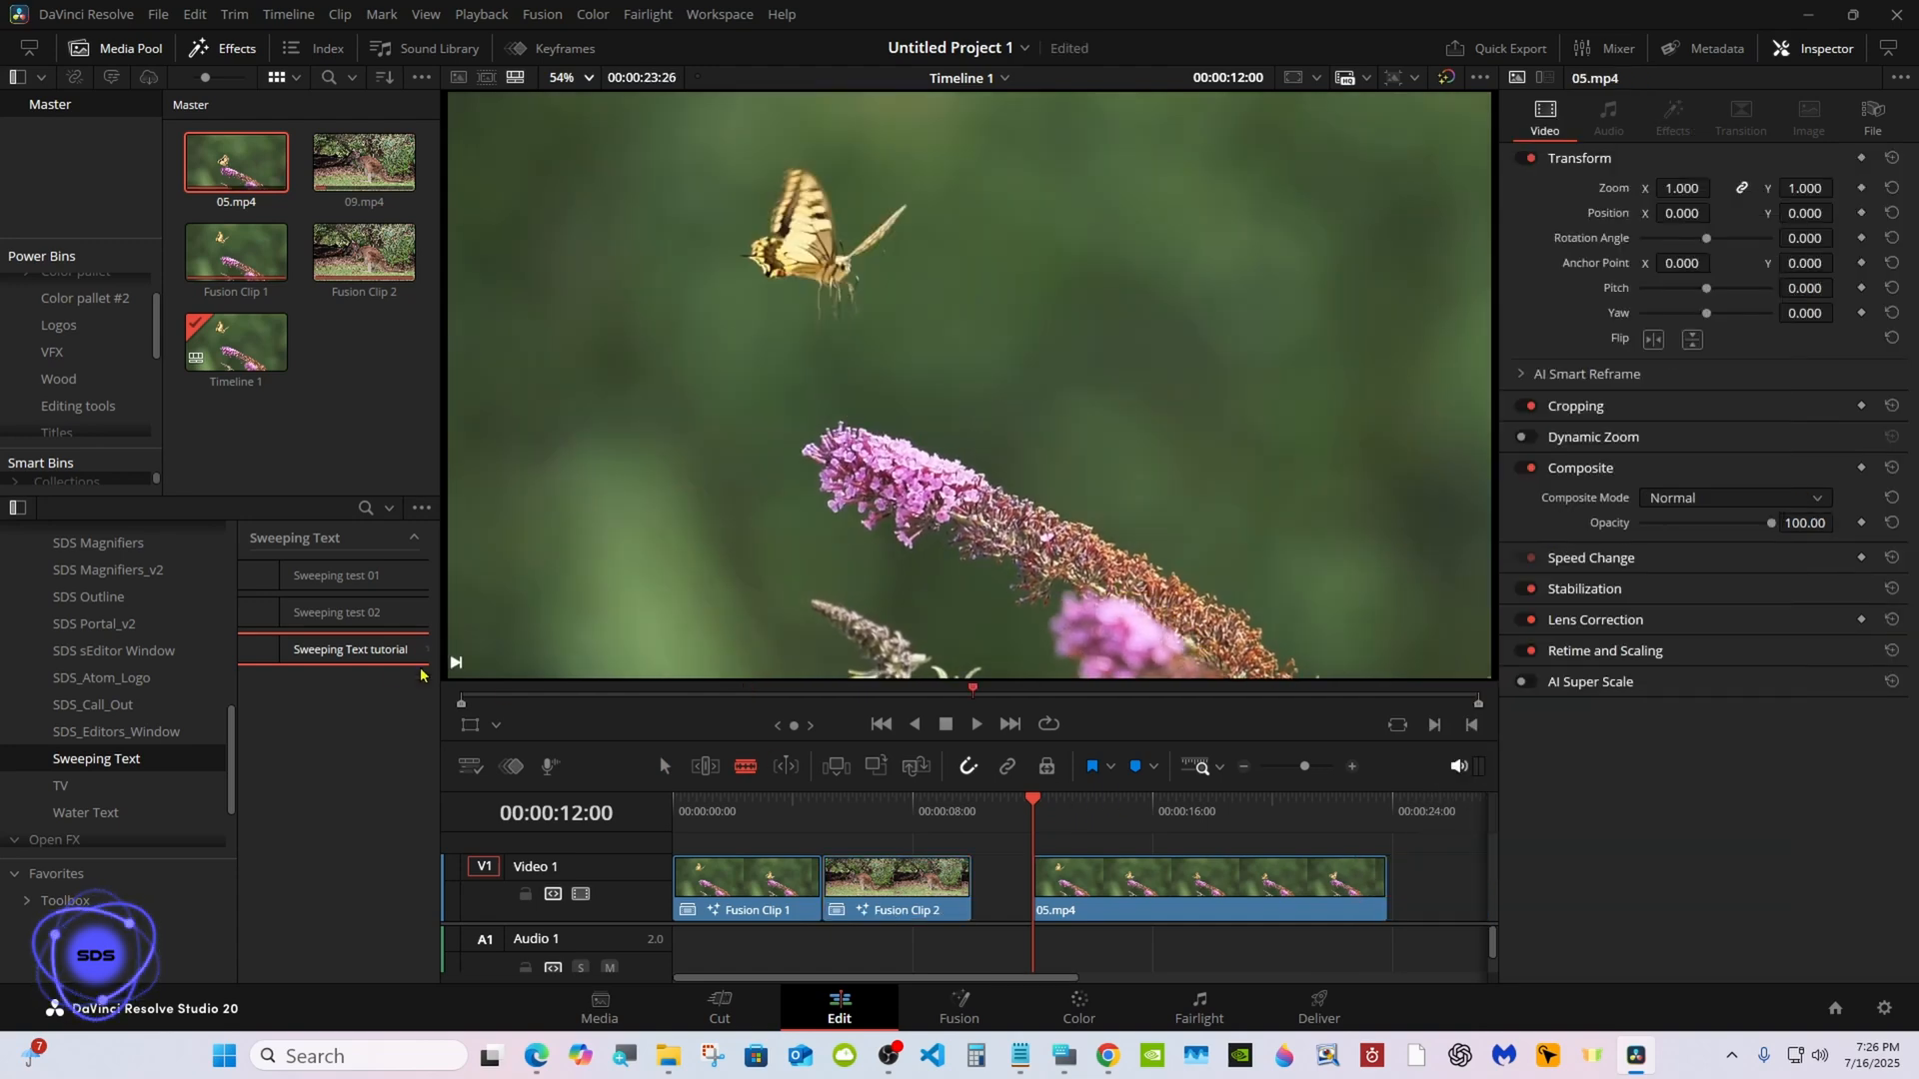
# Apply the Sweeping Text tutorial effect directly to the 05.mp4 clip and play it.
pyautogui.moveTo(1120, 899); pyautogui.dragTo(1120, 897)
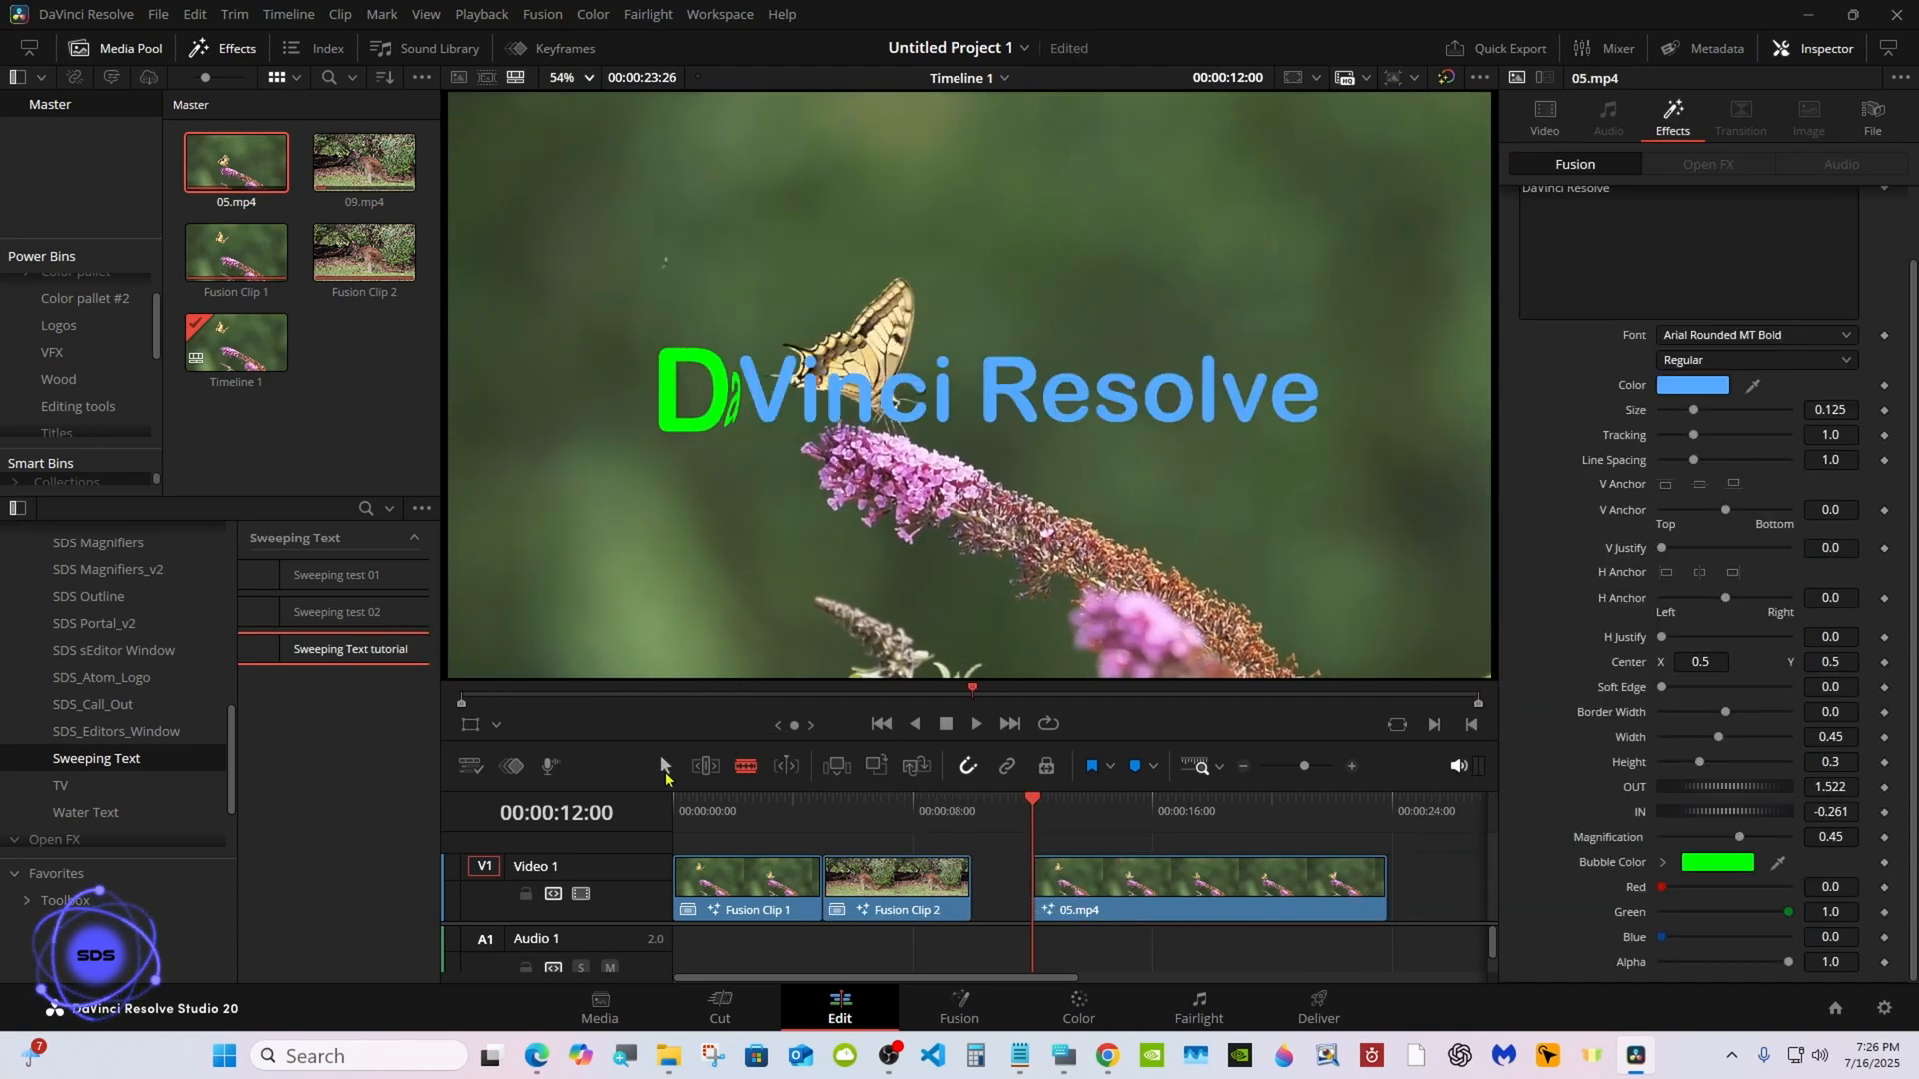
pyautogui.click(665, 767)
pyautogui.click(973, 726)
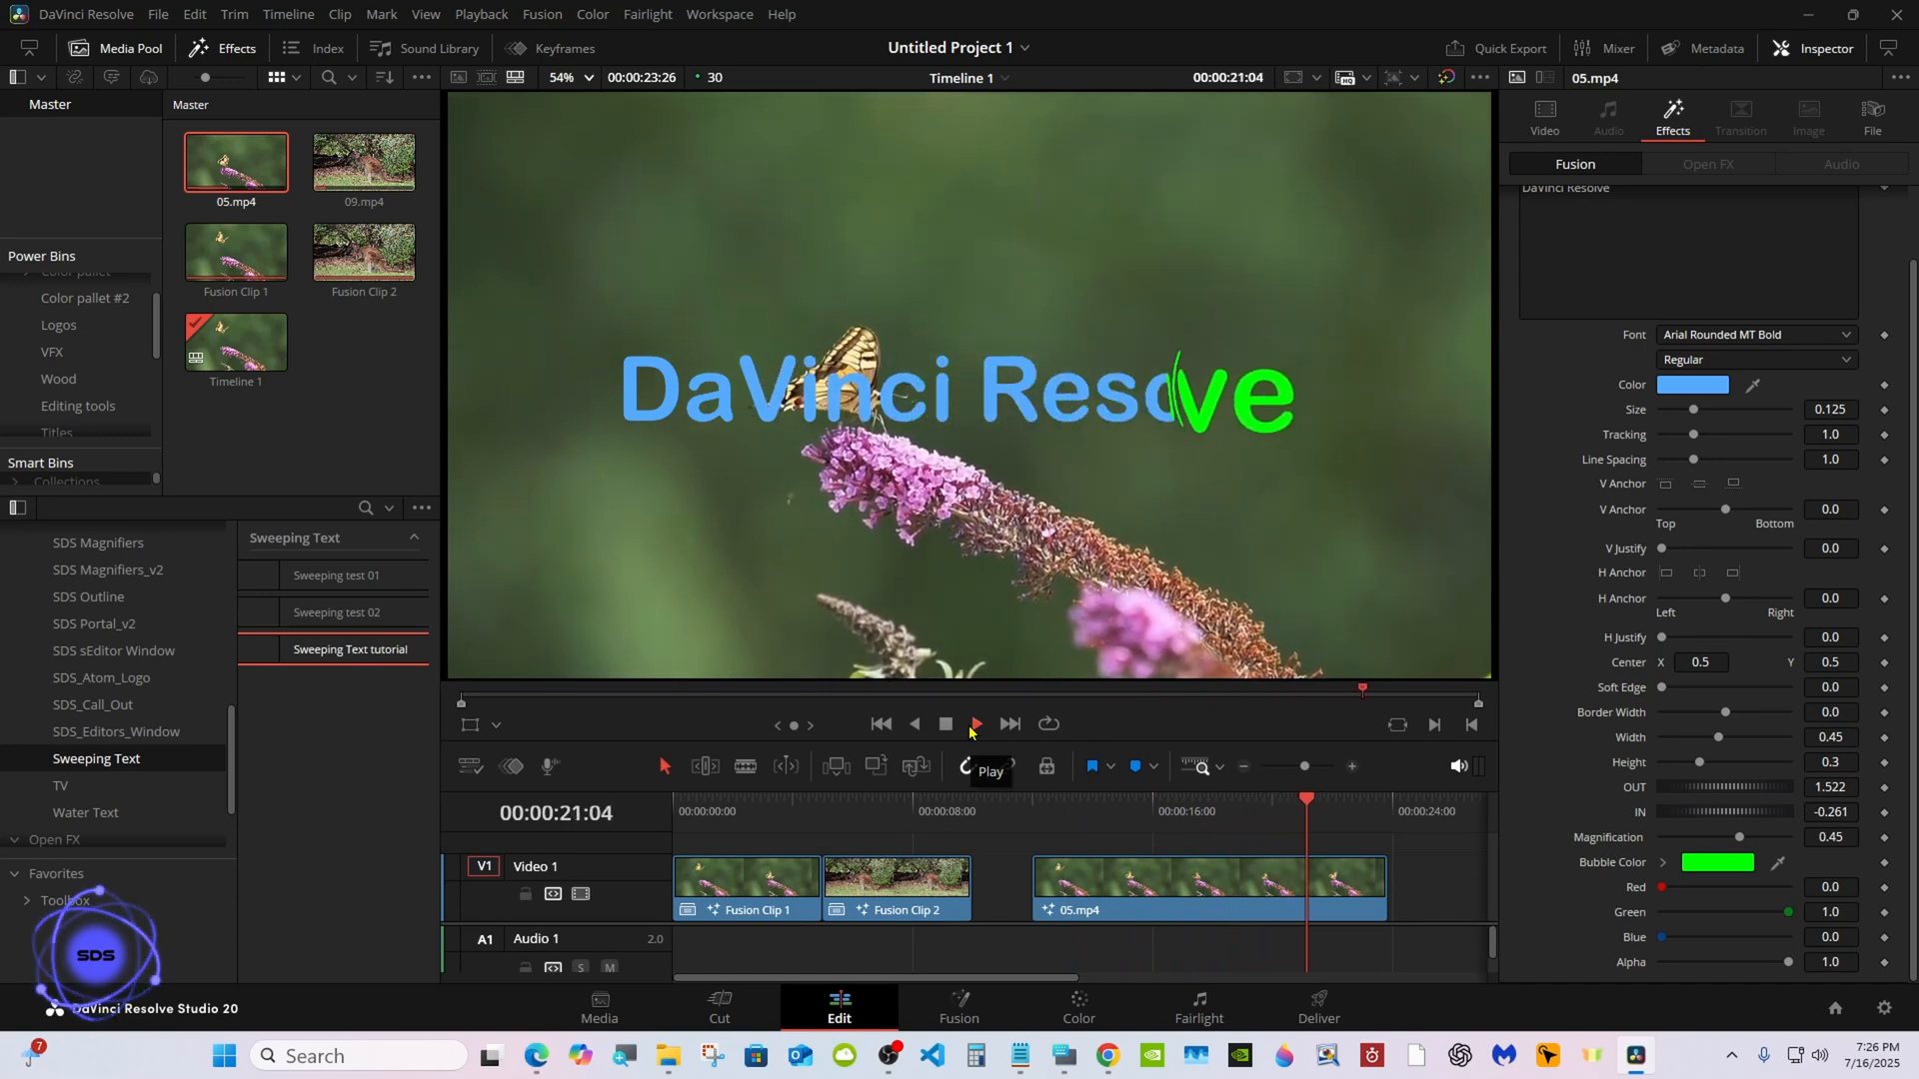
pyautogui.click(948, 726)
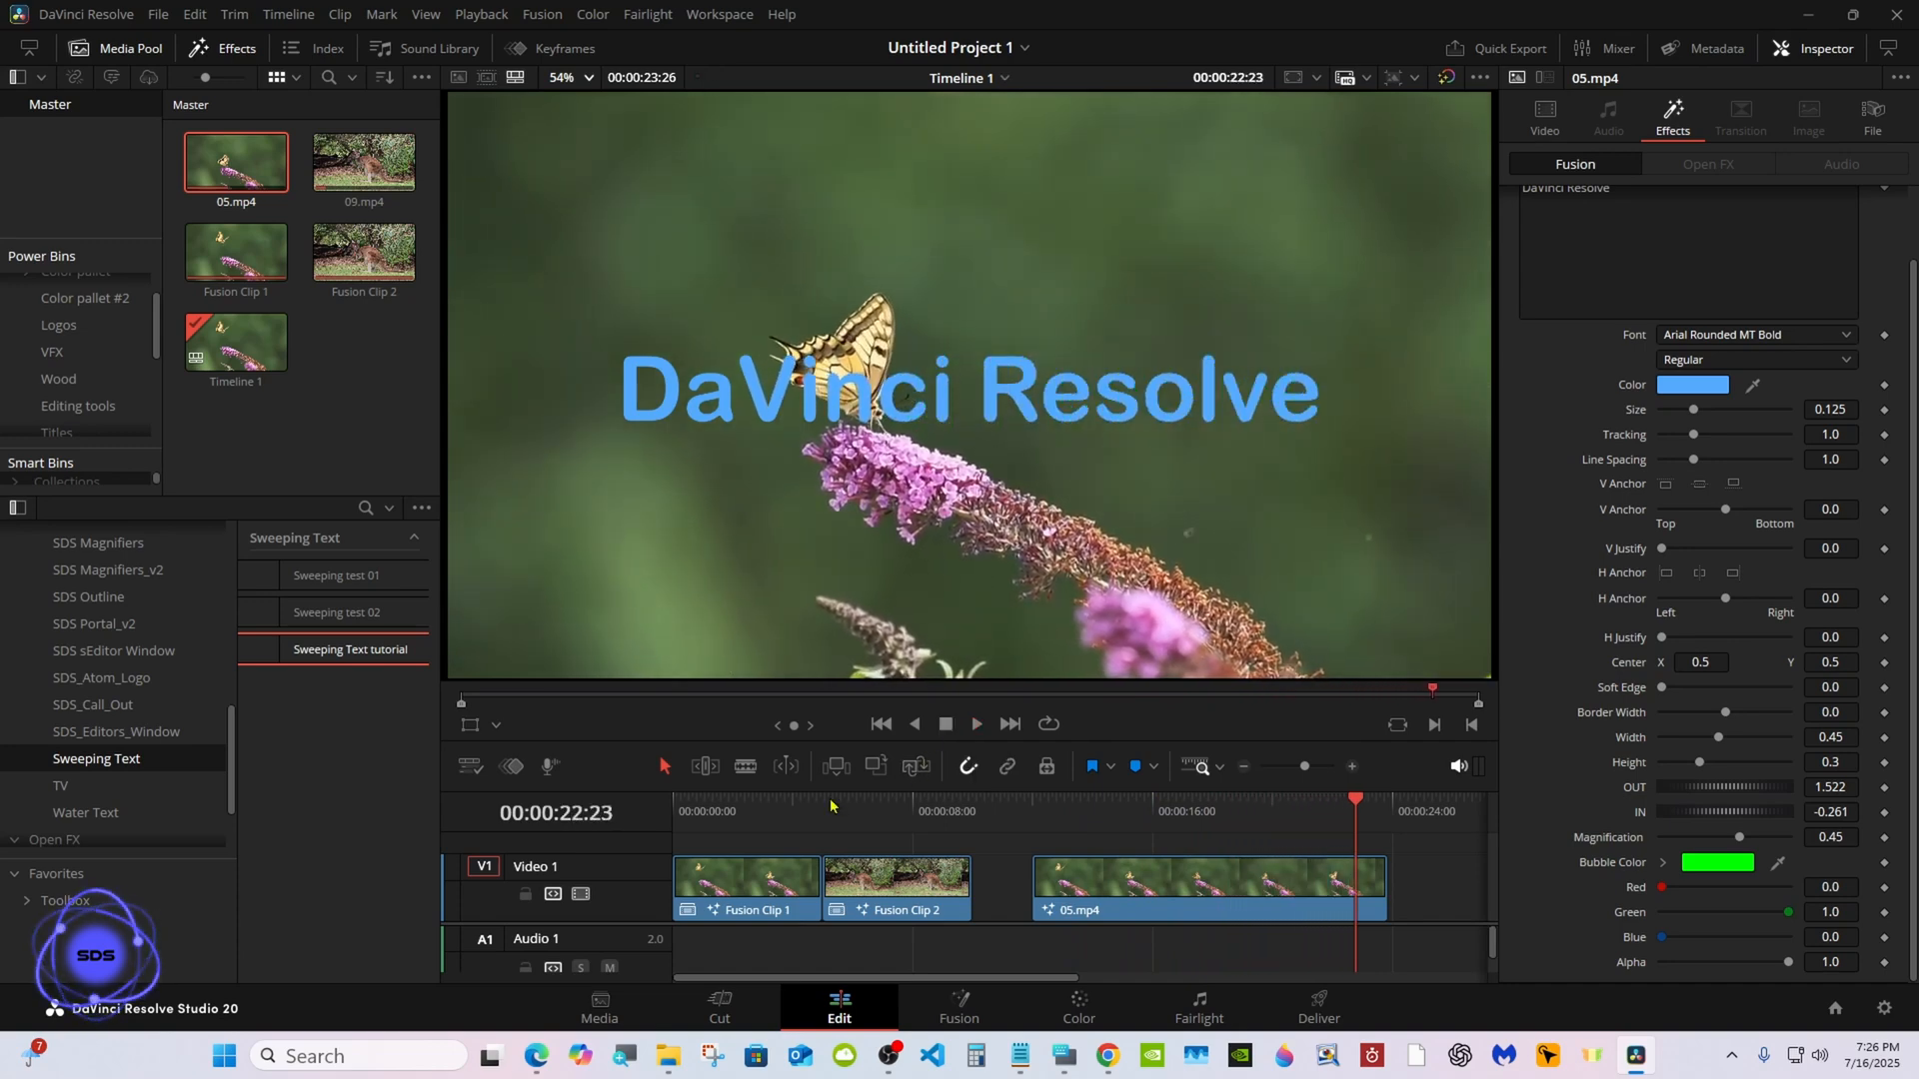
# Move the 05.mp4 clip directly after Fusion Clip 2 and trim its end to about 16 seconds on the timeline.
pyautogui.moveTo(727, 808); pyautogui.dragTo(668, 813)
pyautogui.moveTo(1064, 885); pyautogui.dragTo(1005, 887)
pyautogui.moveTo(1314, 888); pyautogui.dragTo(1147, 891)
pyautogui.click(760, 892)
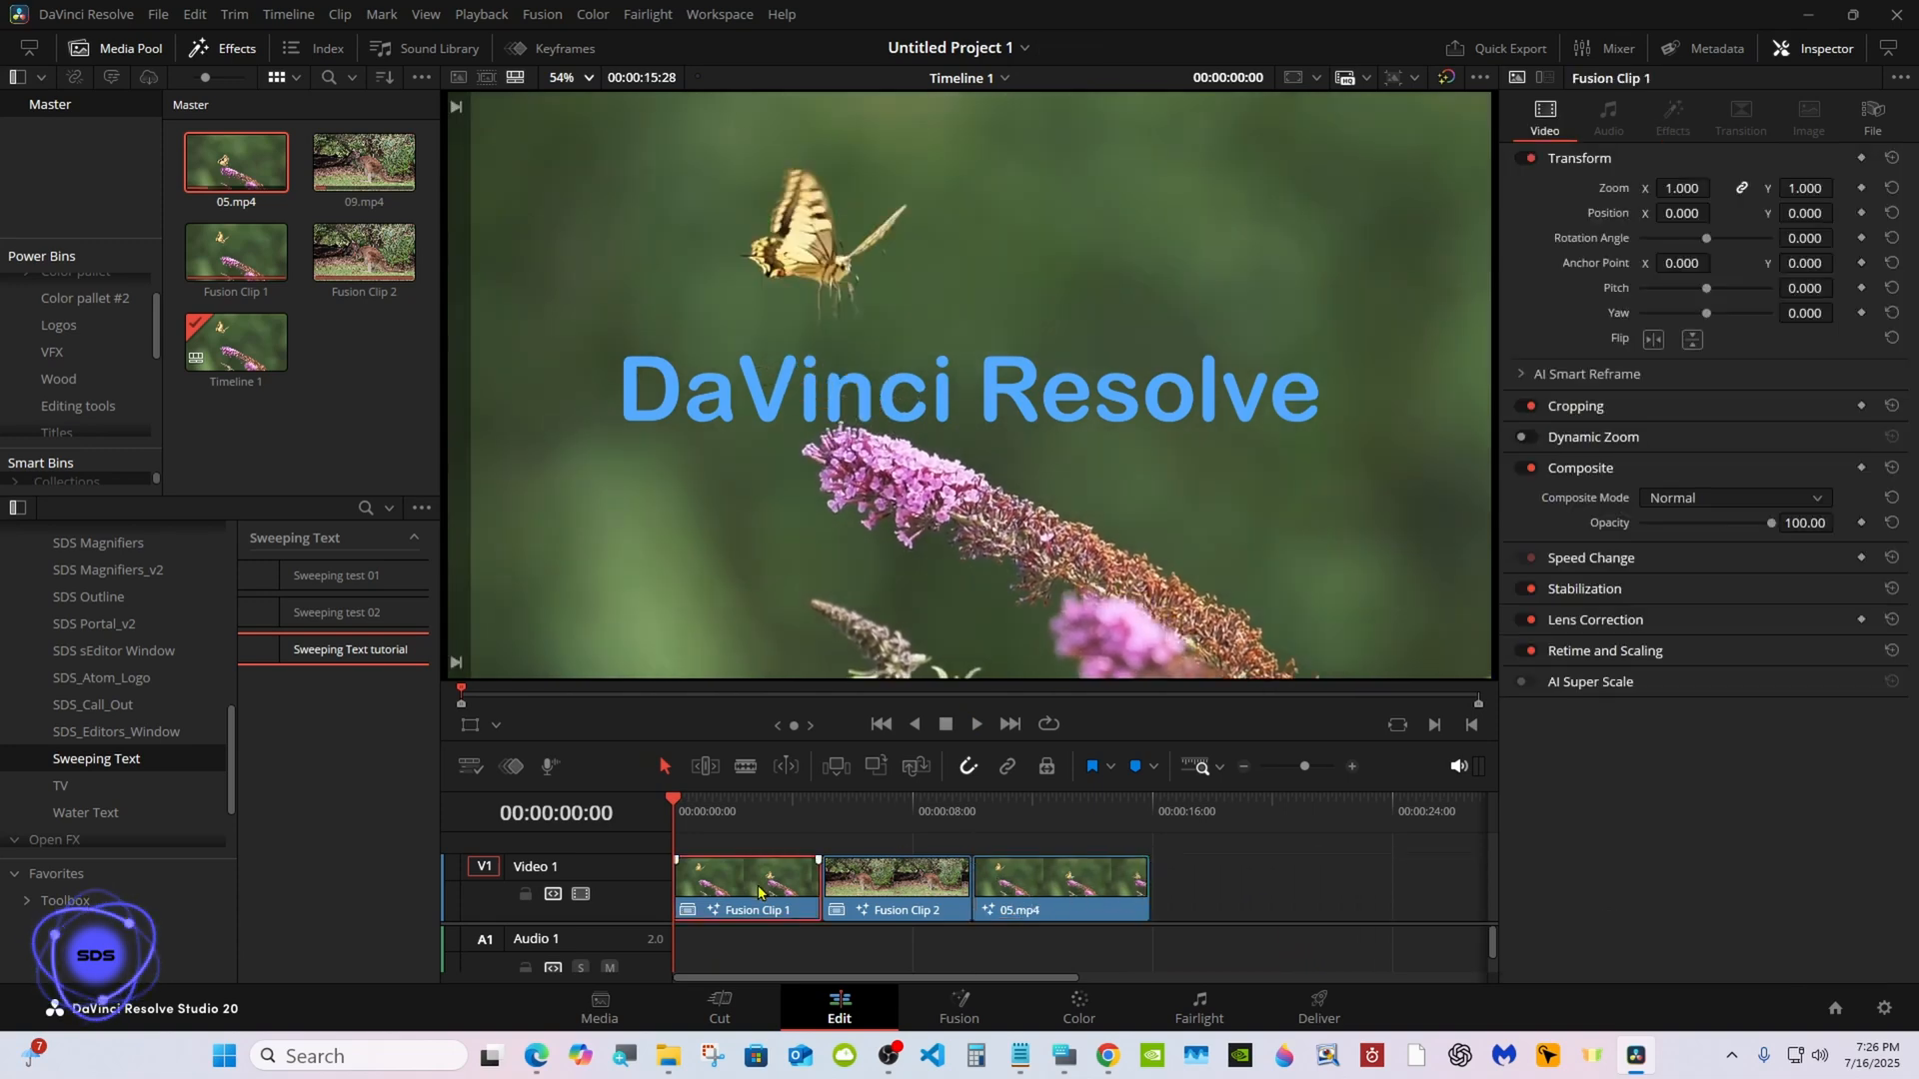
# Remove the Sweeping Text tutorial effect from the 05.mp4 clip.
pyautogui.click(1015, 817)
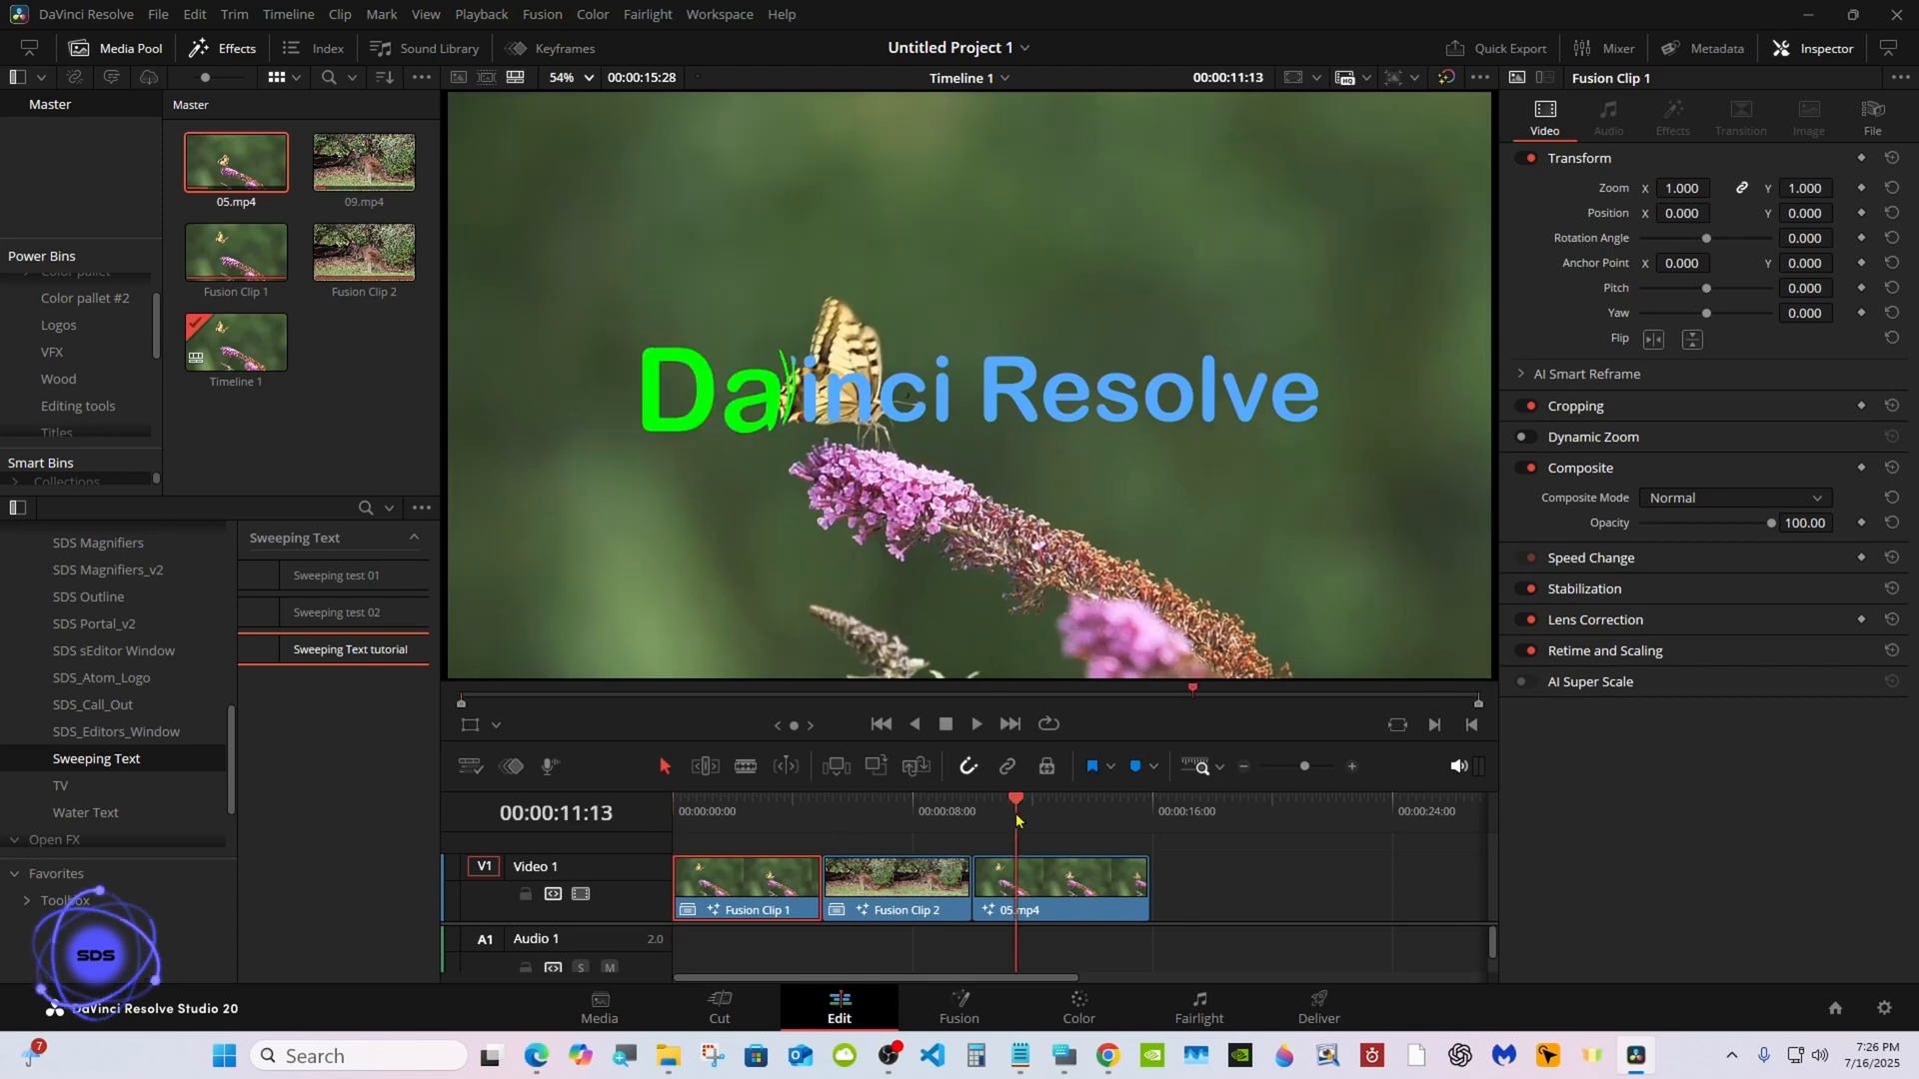
pyautogui.click(1034, 875)
pyautogui.click(1672, 118)
pyautogui.click(1857, 205)
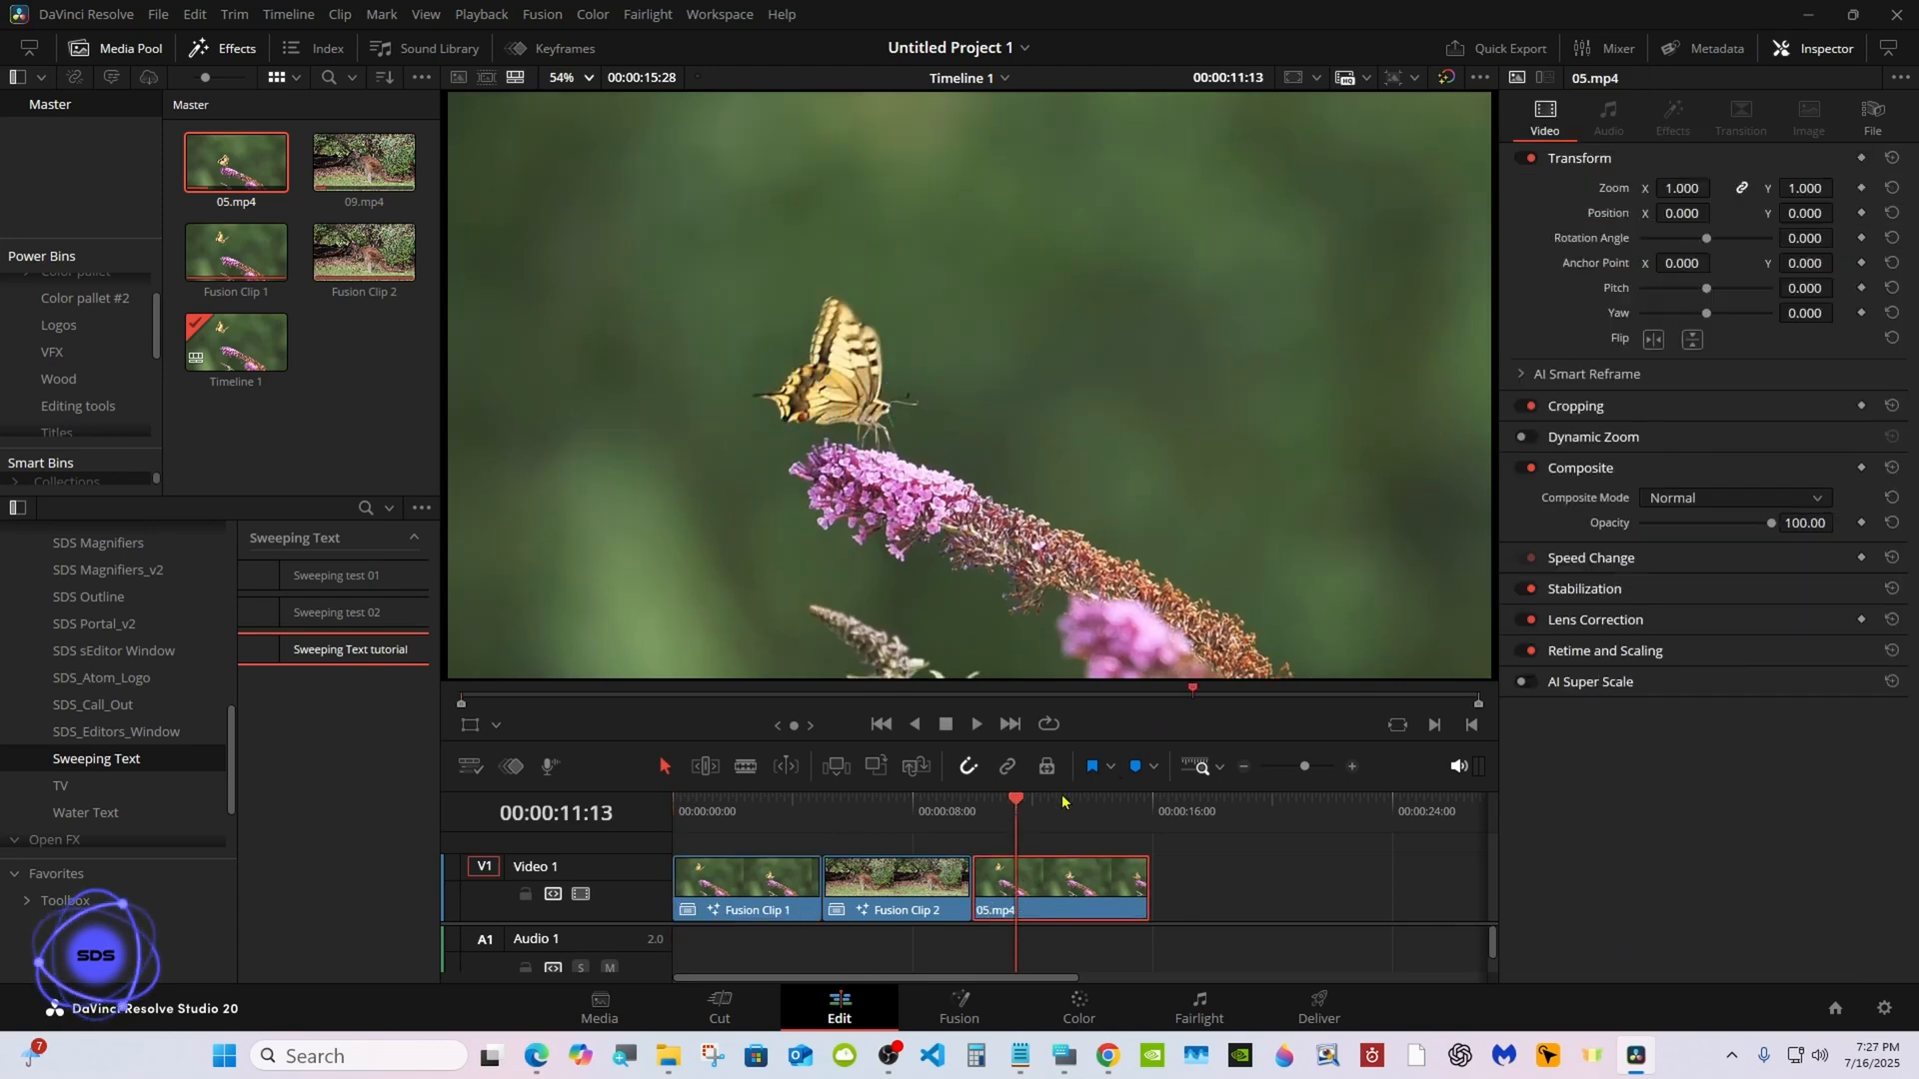
# Enlarge the timeline area and add a second video track.
pyautogui.moveTo(1059, 791); pyautogui.dragTo(1056, 721)
pyautogui.rightClick(638, 772)
pyautogui.click(646, 784)
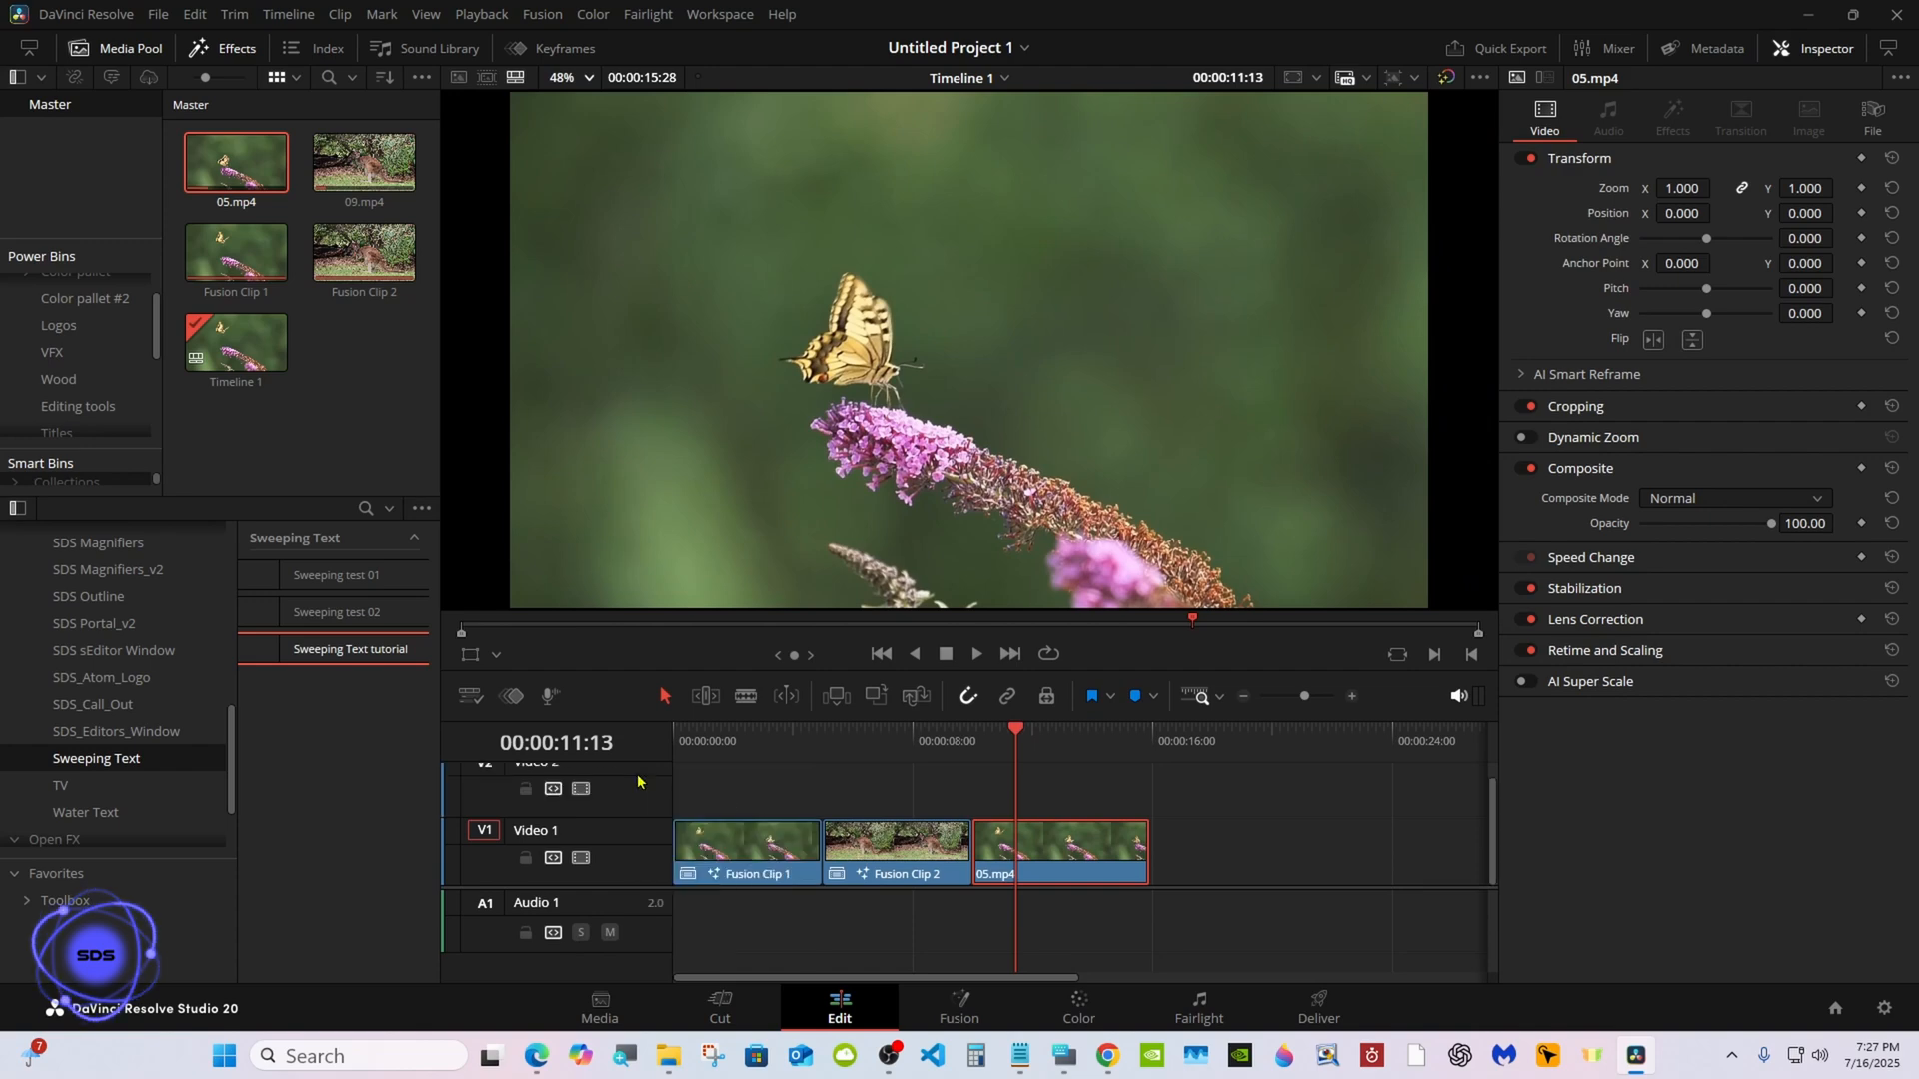
# Place an Adjustment Clip on Video 2 above 05.mp4 and trim it to the same length.
pyautogui.scroll(10, 220, 729)
pyautogui.click(60, 670)
pyautogui.moveTo(334, 575); pyautogui.dragTo(1173, 831)
pyautogui.moveTo(1276, 820); pyautogui.dragTo(1136, 797)
pyautogui.click(998, 789)
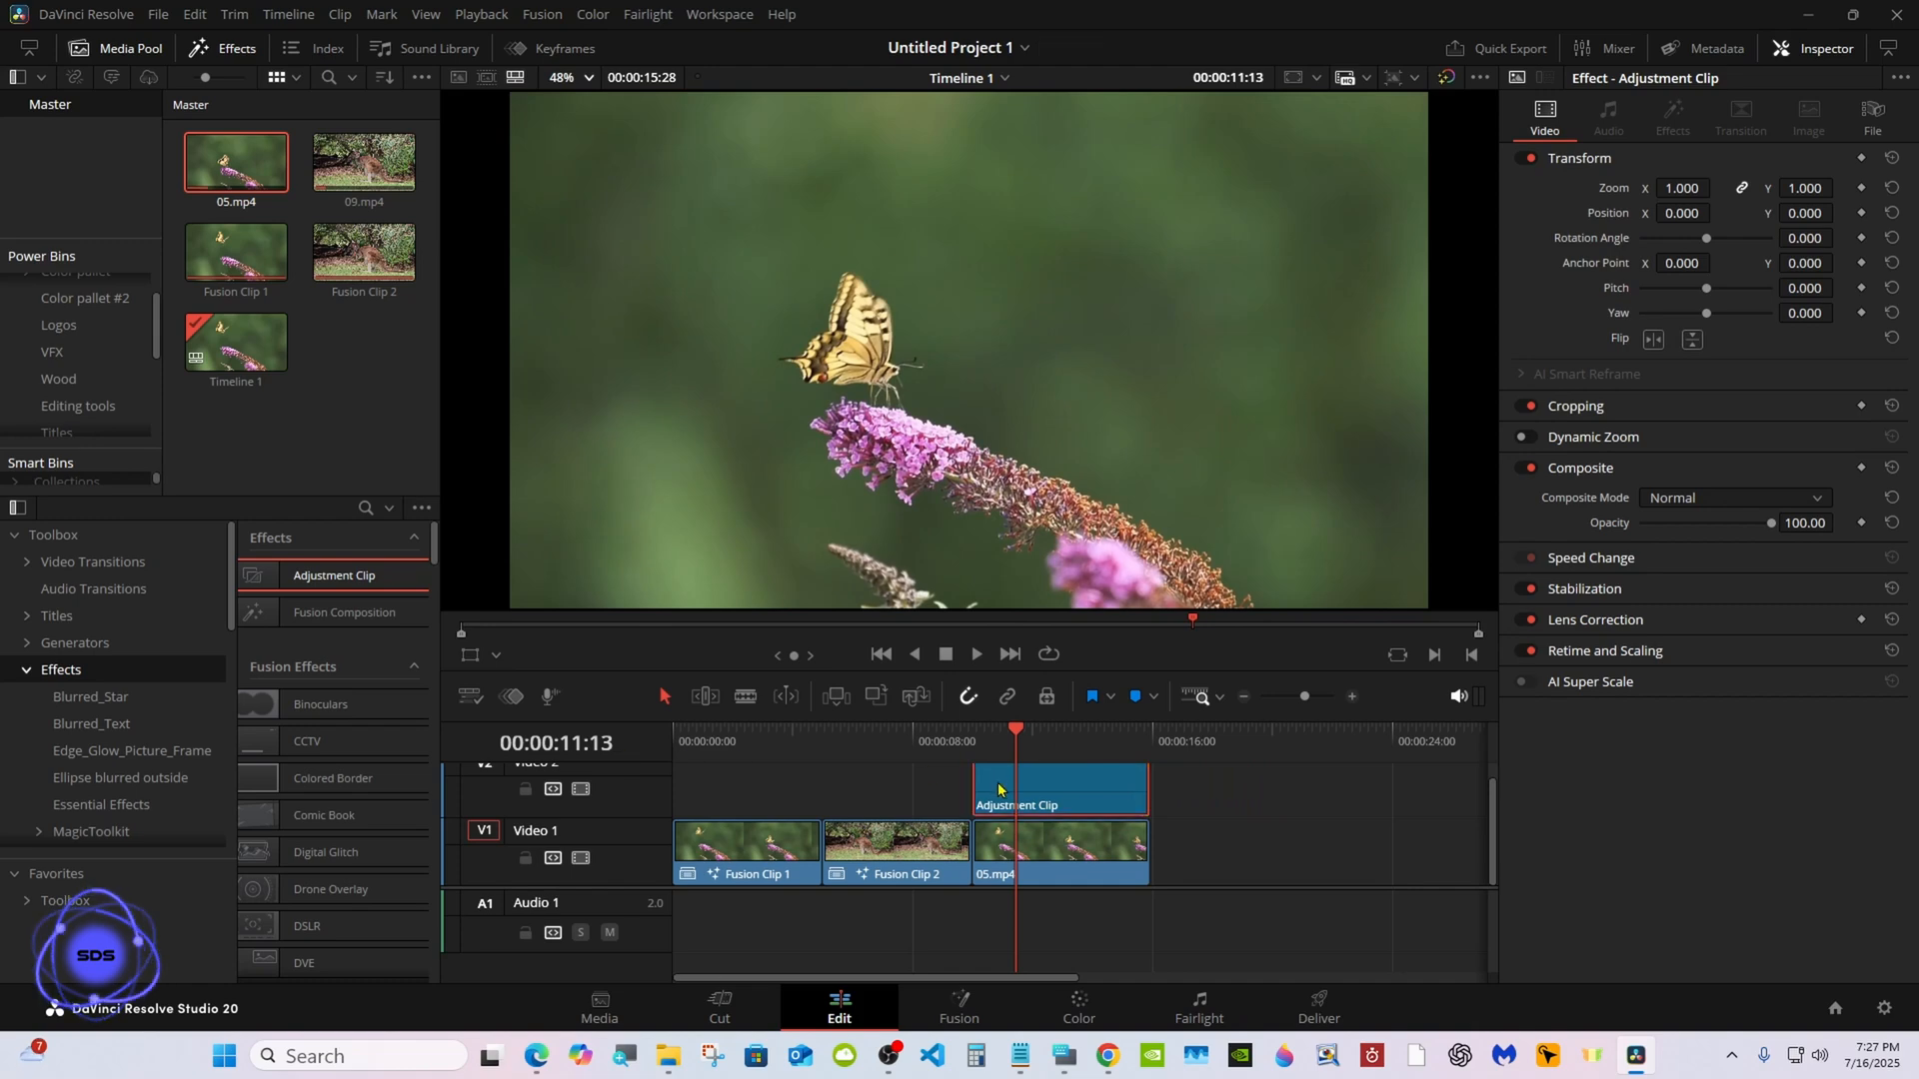
# Apply the Sweeping Text tutorial effect to the Adjustment Clip and play it back.
pyautogui.scroll(-10, 110, 699)
pyautogui.click(96, 764)
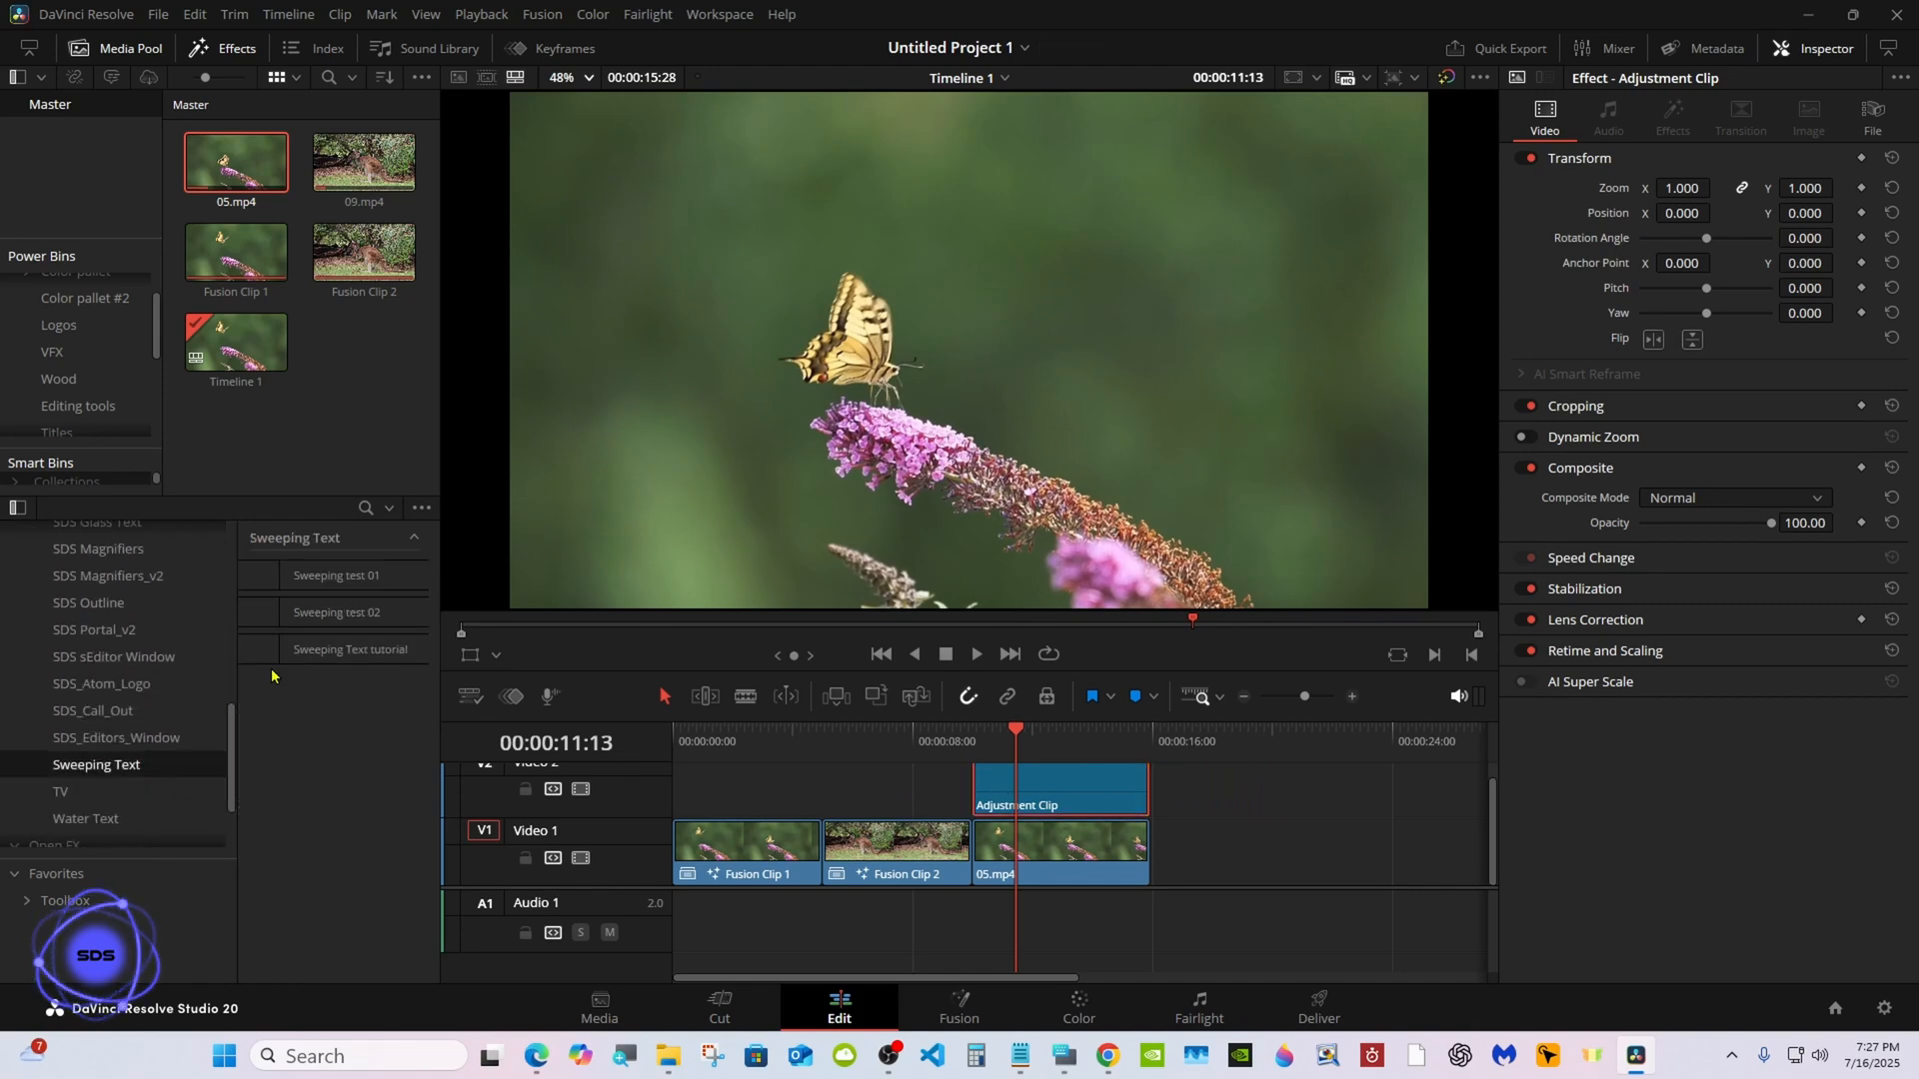
pyautogui.moveTo(350, 649); pyautogui.dragTo(1009, 794)
pyautogui.click(977, 654)
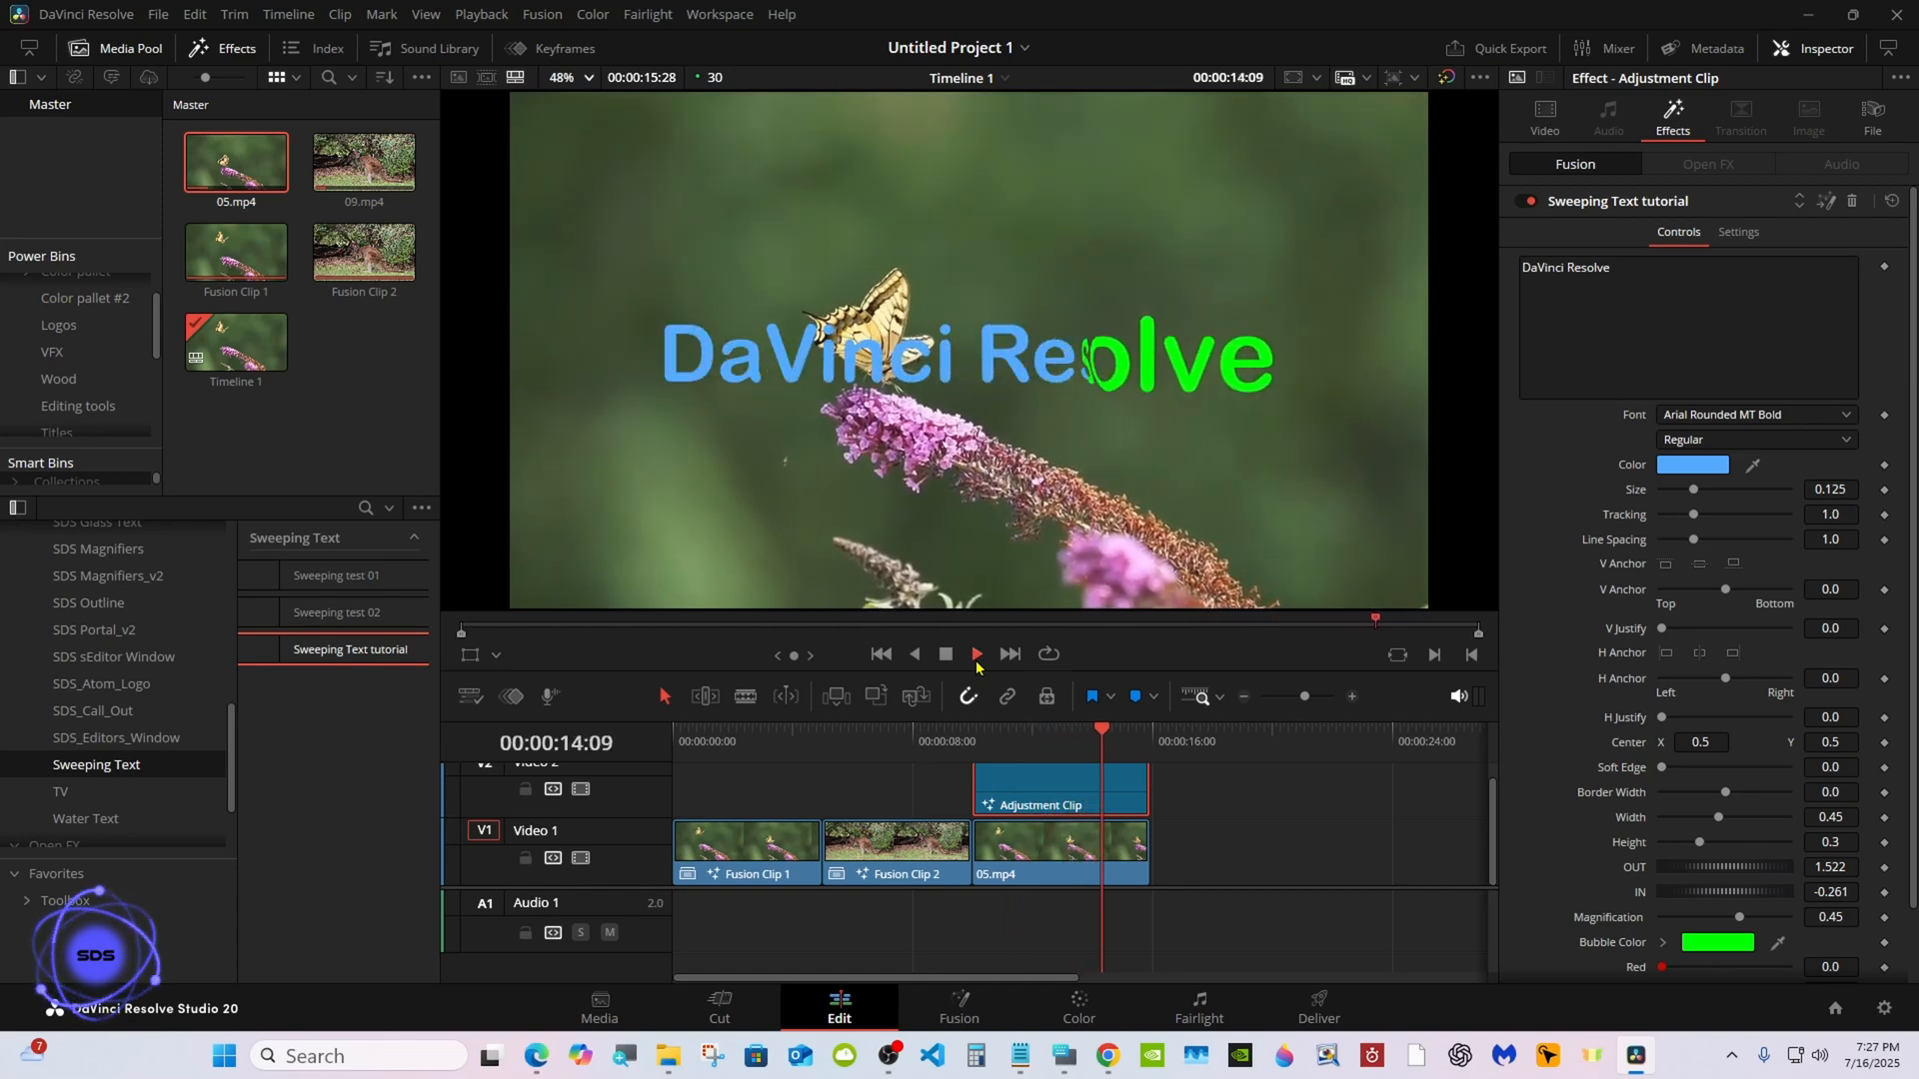
pyautogui.click(977, 655)
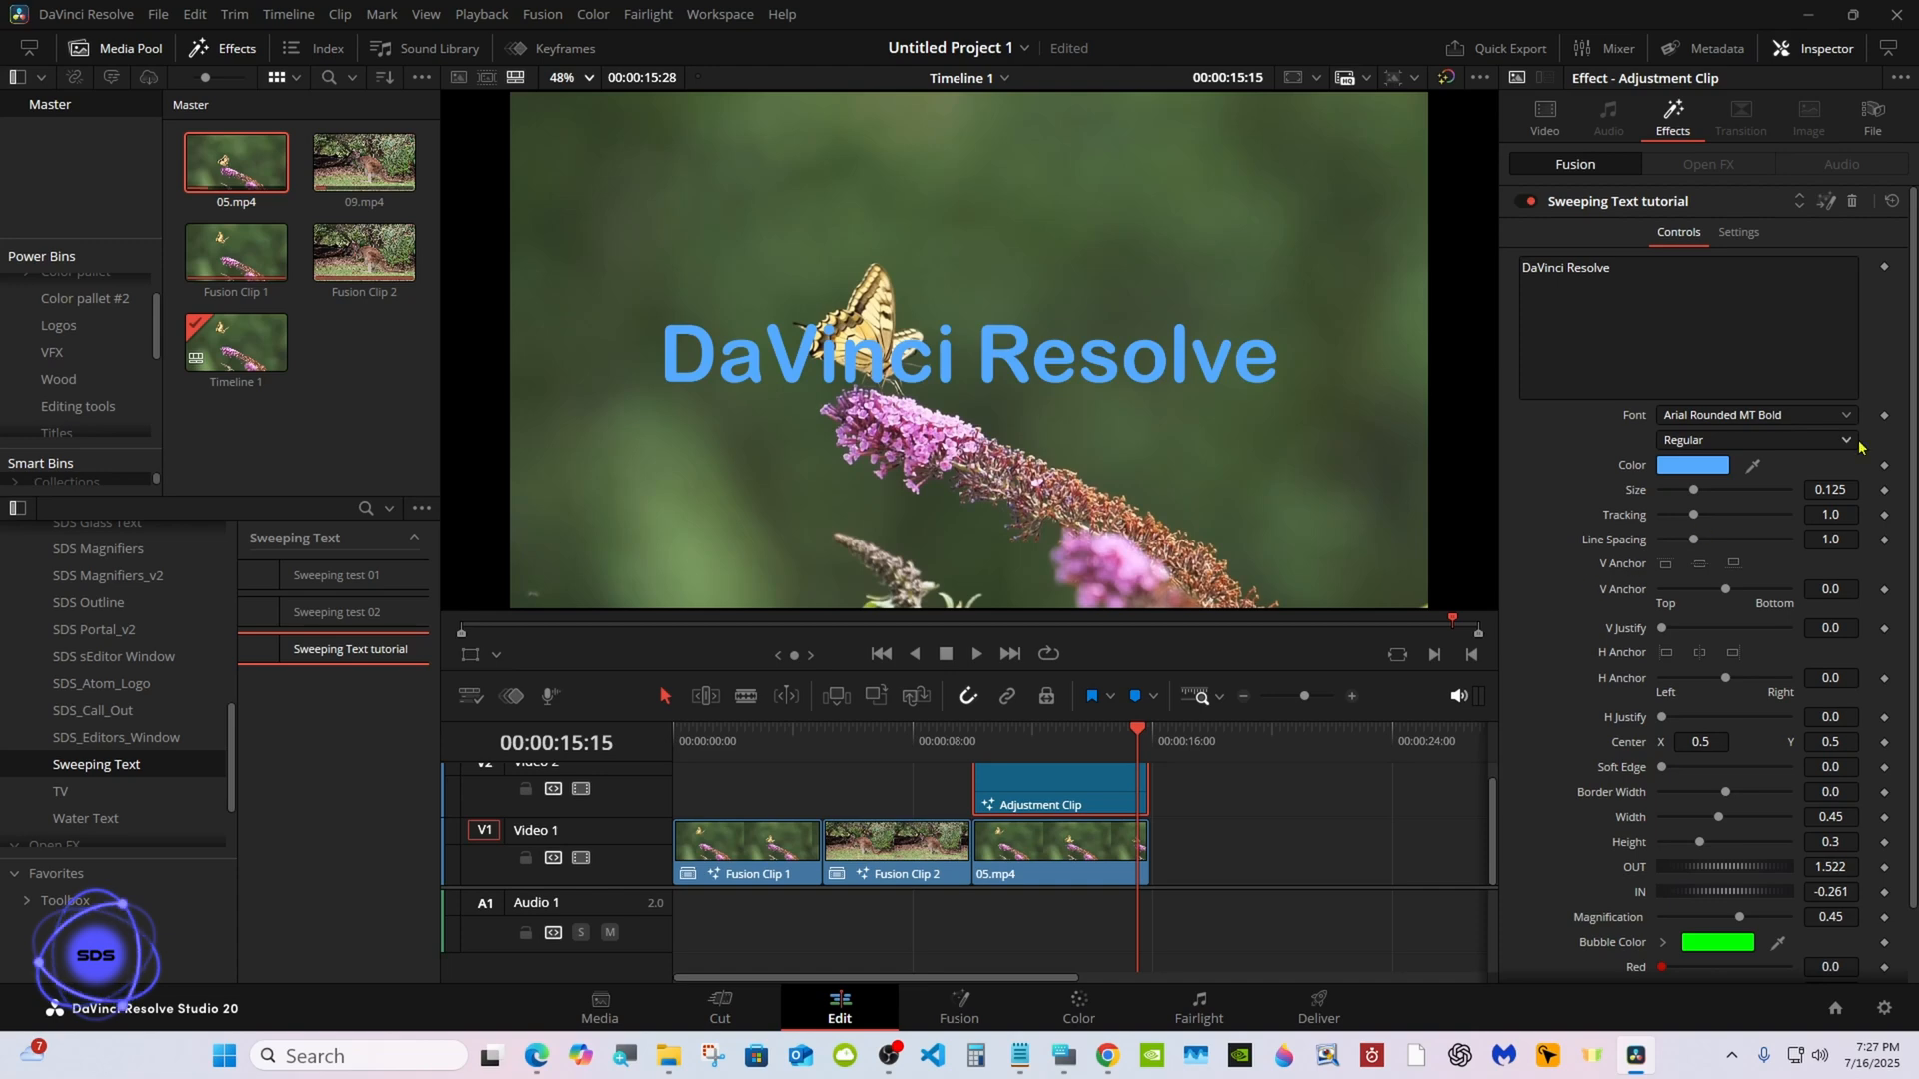
pyautogui.scroll(-2, 1913, 520)
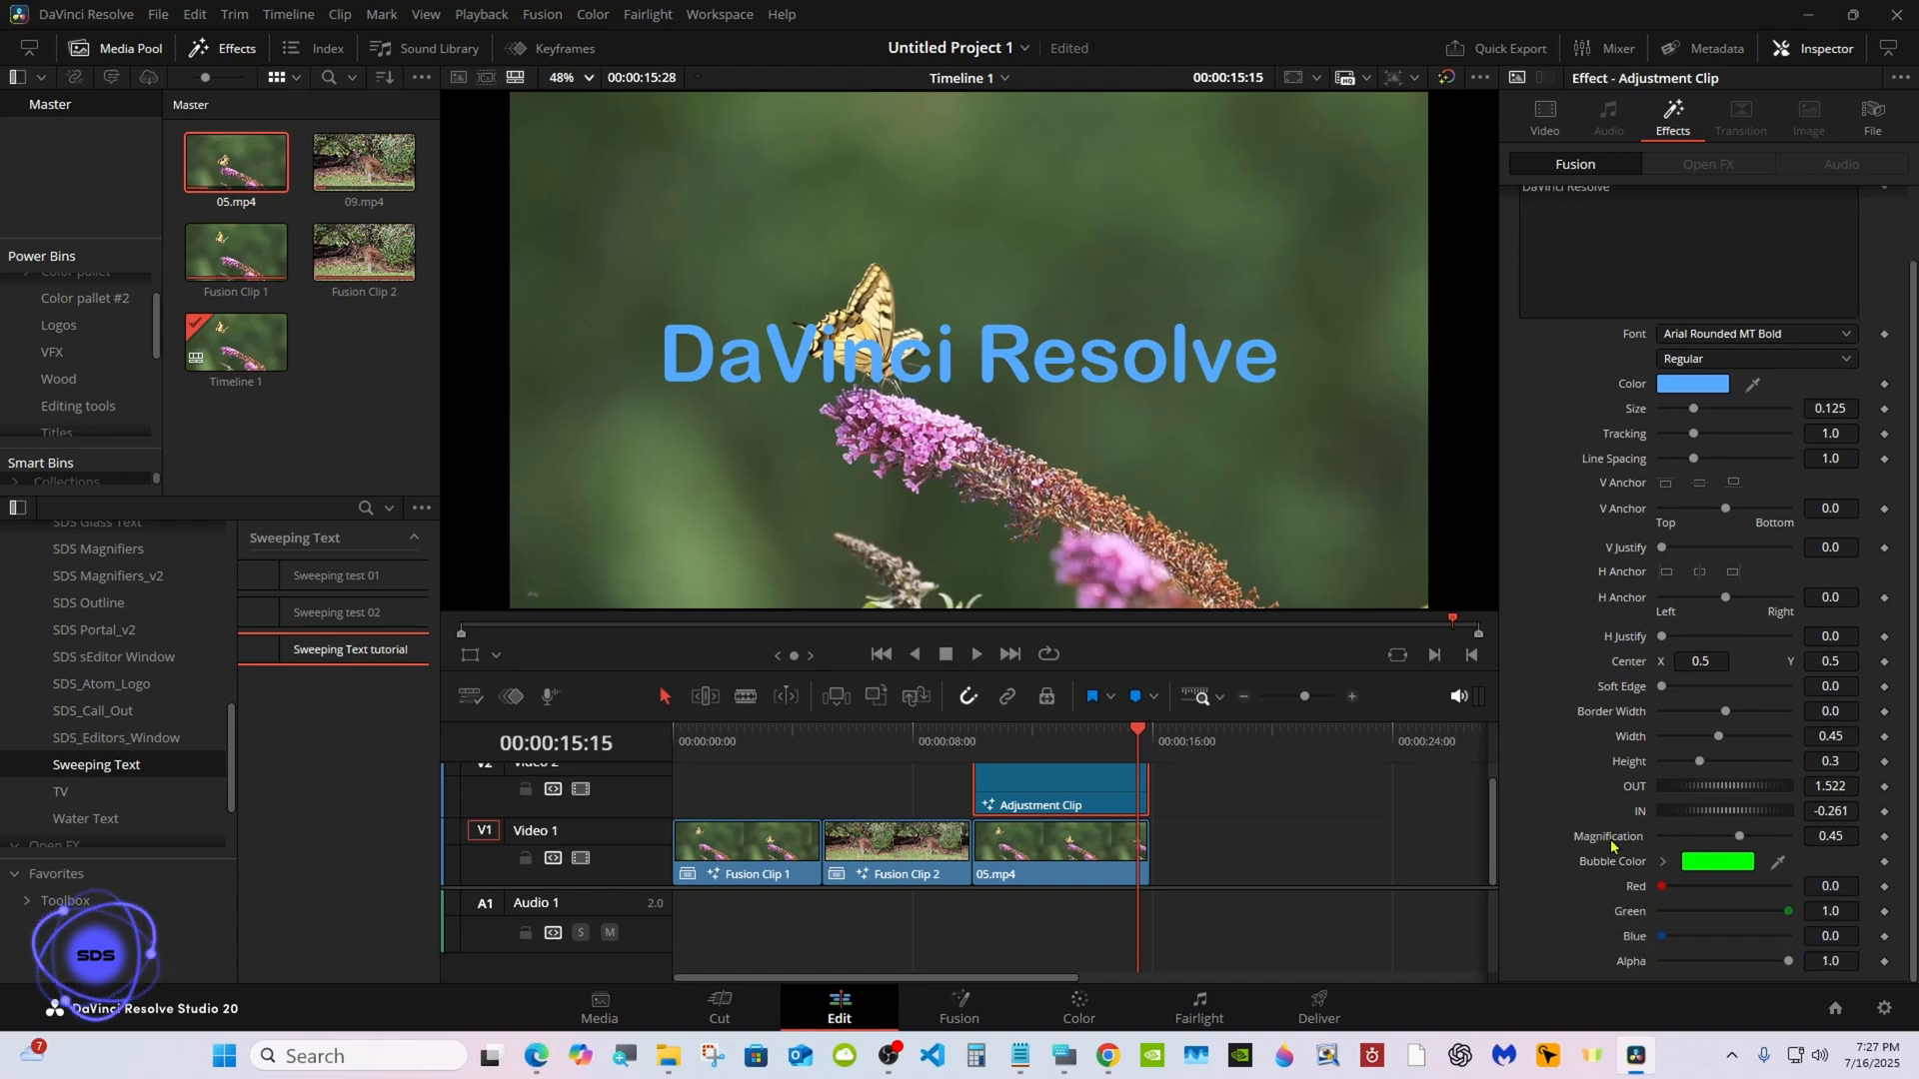
pyautogui.click(1055, 745)
pyautogui.moveTo(1664, 887); pyautogui.dragTo(1741, 852)
# Enlarge the viewer and play the whole timeline from its beginning.
pyautogui.press('Home')
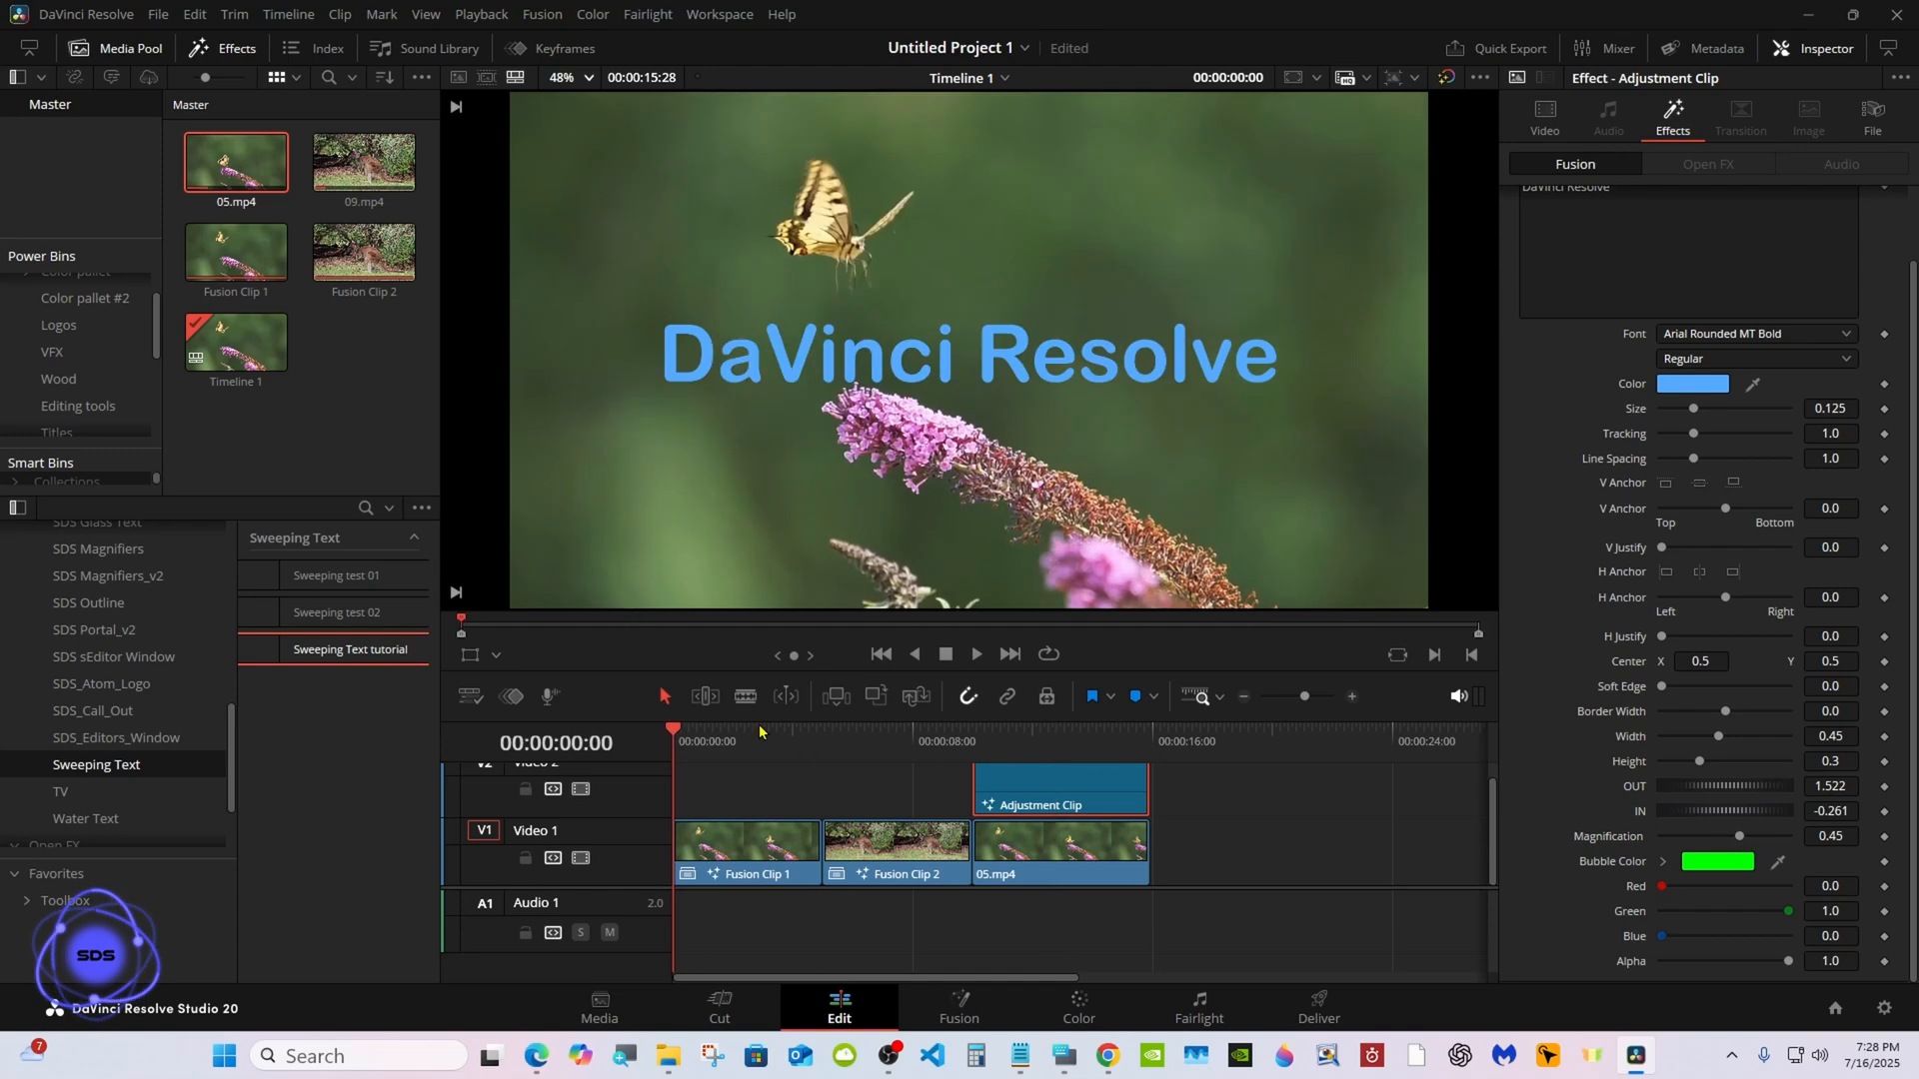
pyautogui.moveTo(879, 720); pyautogui.dragTo(877, 826)
pyautogui.click(976, 723)
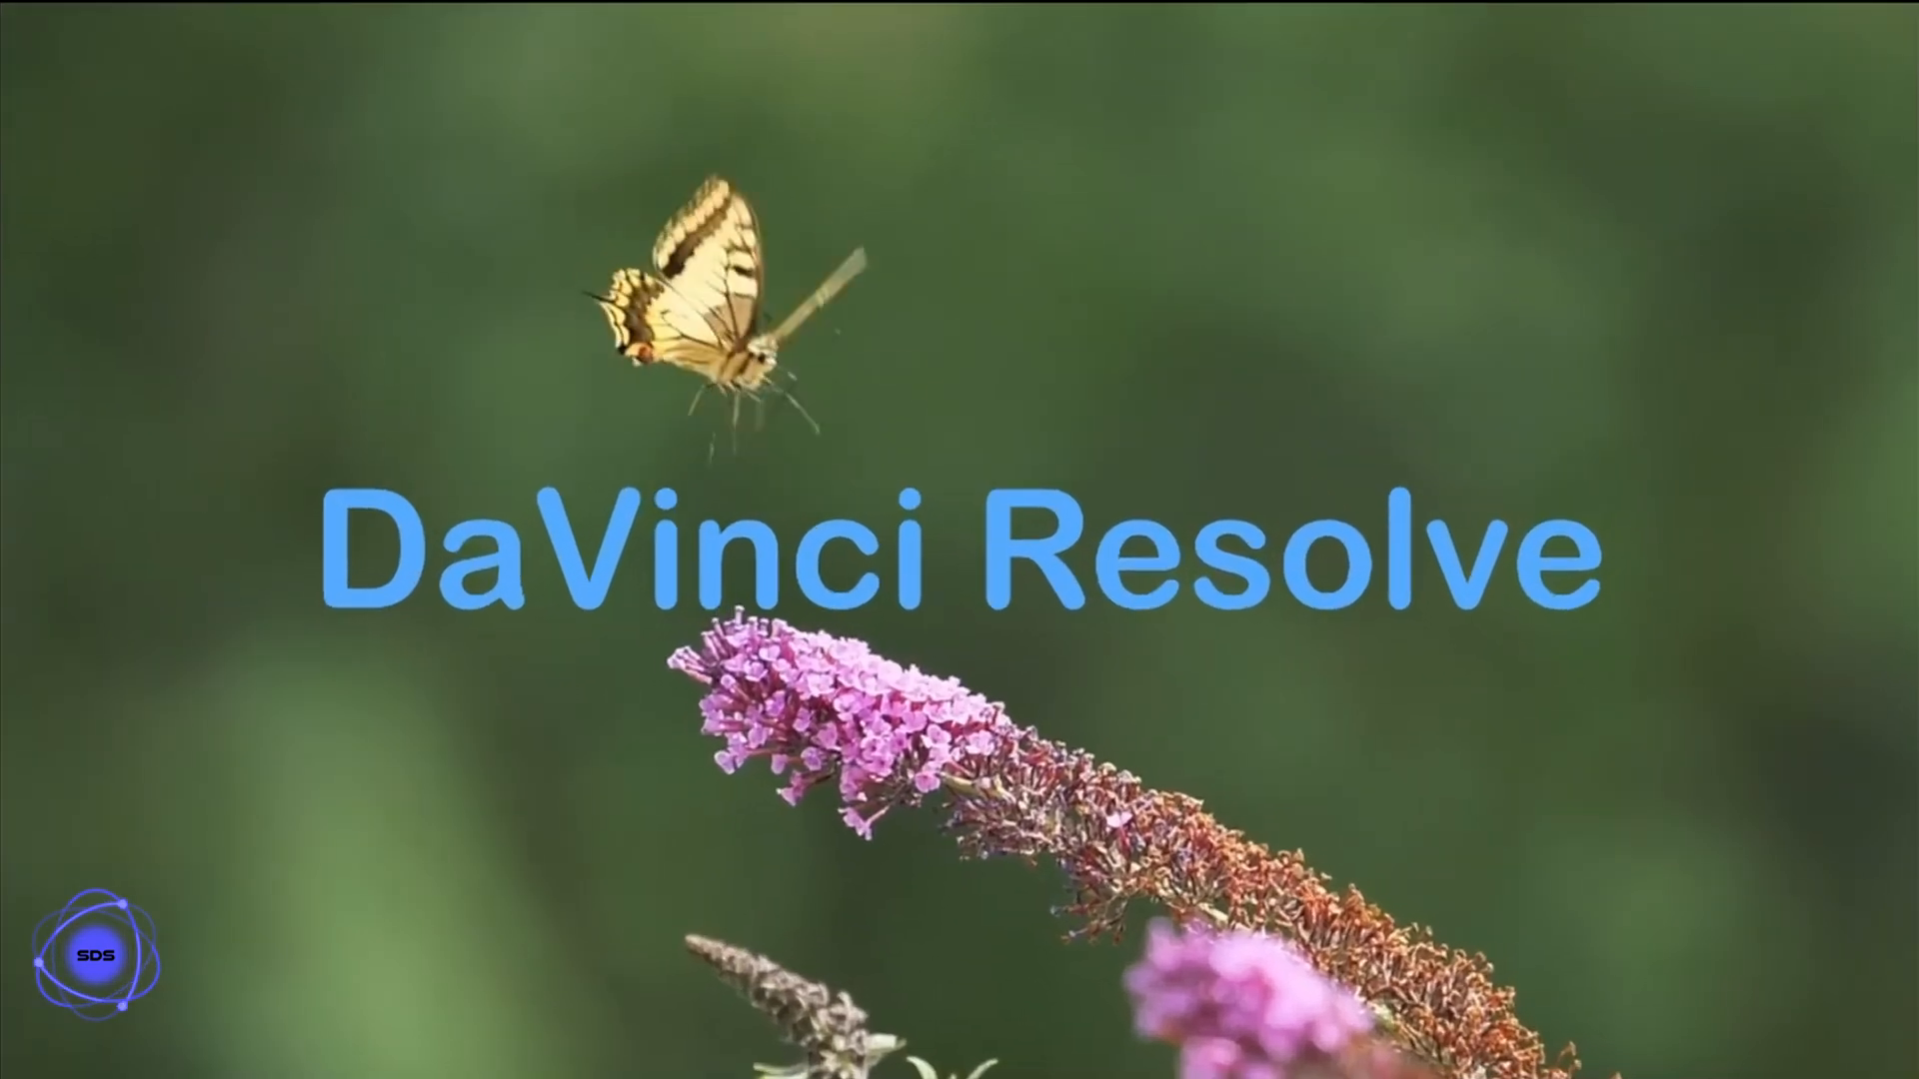